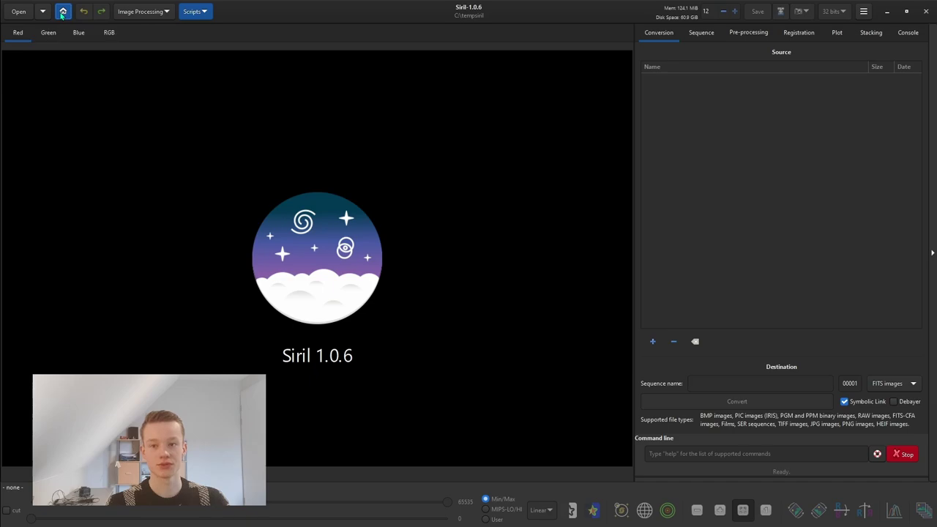
Step: Create a folder named "Mono processing tutorial" inside tempsiril while choosing the working directory
left_click(63, 11)
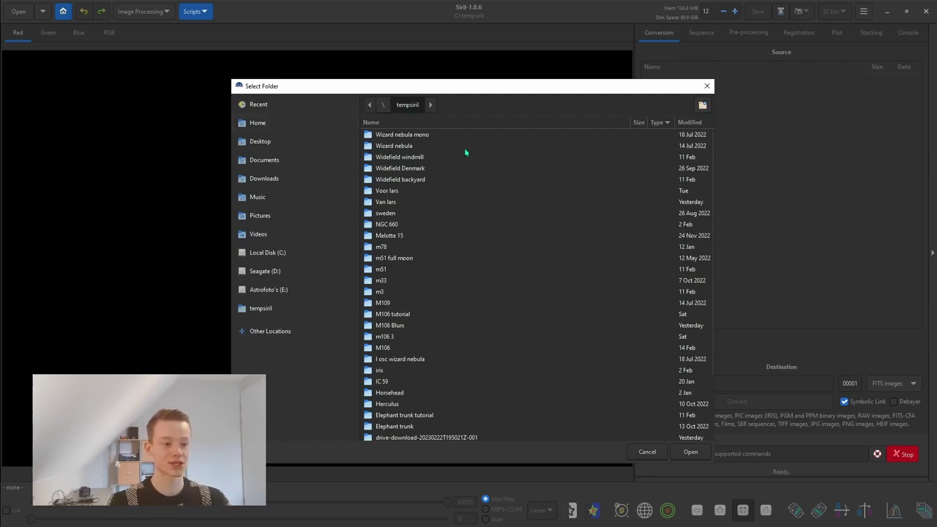
left_click(702, 106)
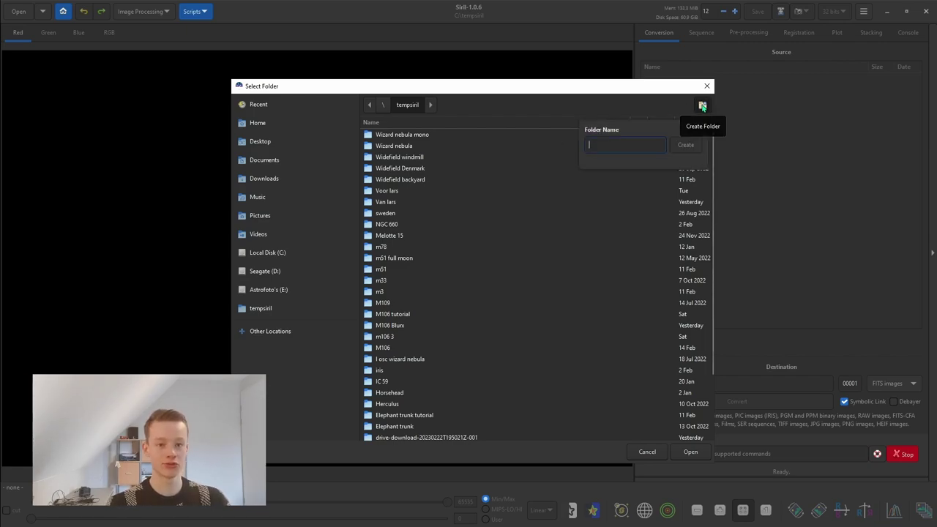
type("Mono processing tutorial")
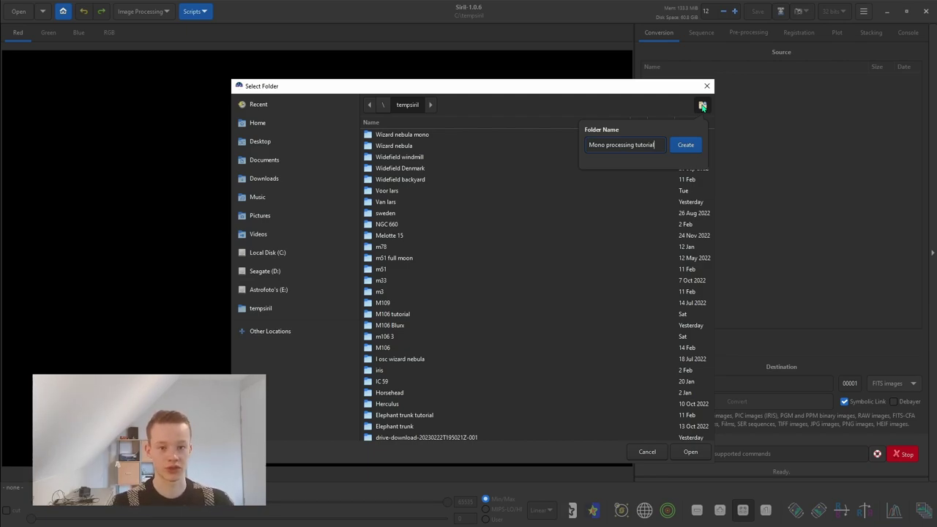
key("Return")
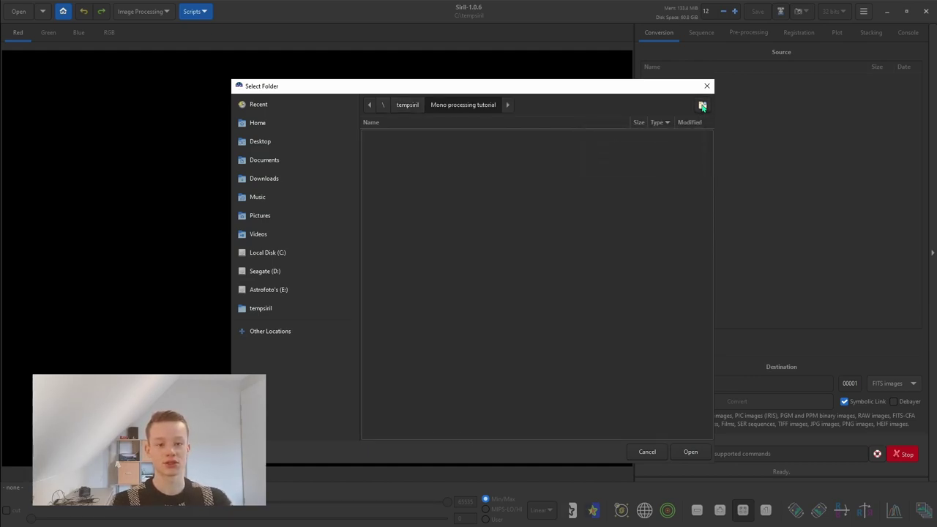
Step: Create a Darks subfolder inside Mono processing tutorial and set it as the working directory
left_click(702, 106)
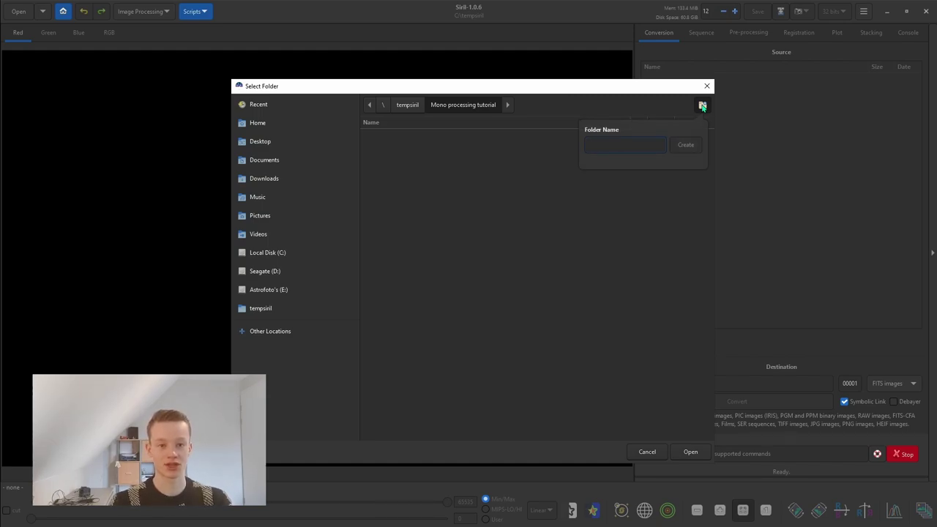
type("Darks")
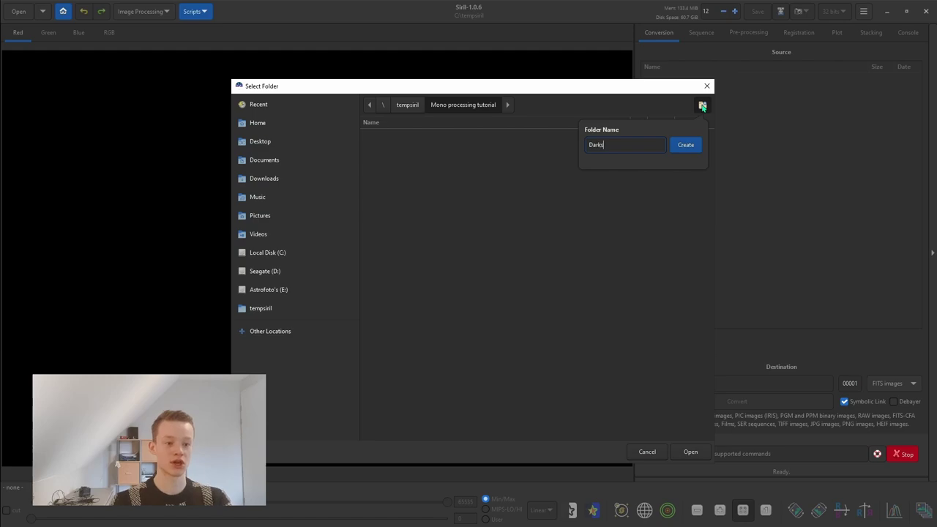
left_click(686, 145)
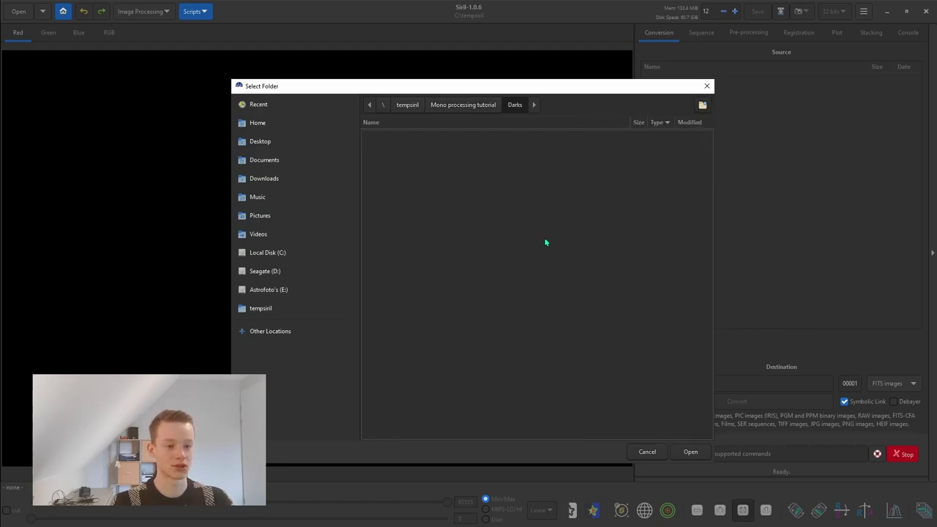
left_click(694, 453)
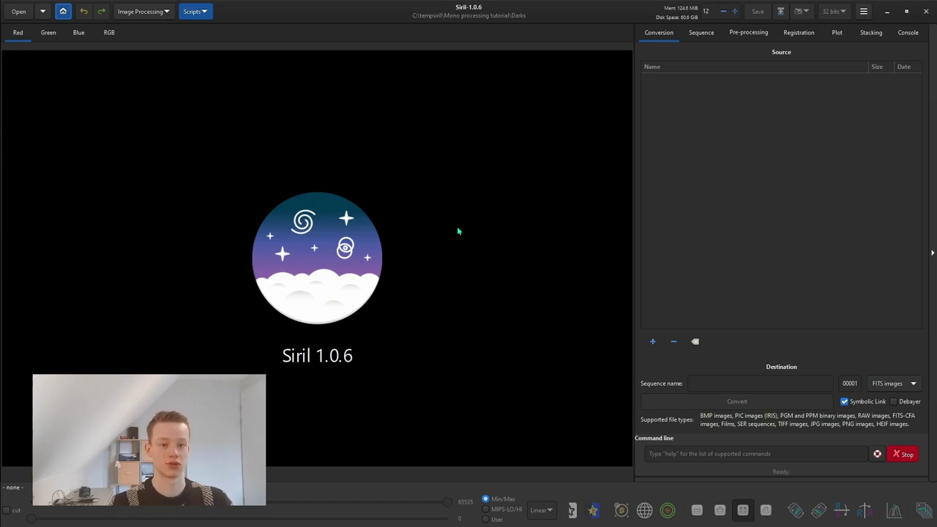
Step: Start adding source files for conversion and open M106's Darks folder on the Astrofoto's (E:) drive
left_click(657, 341)
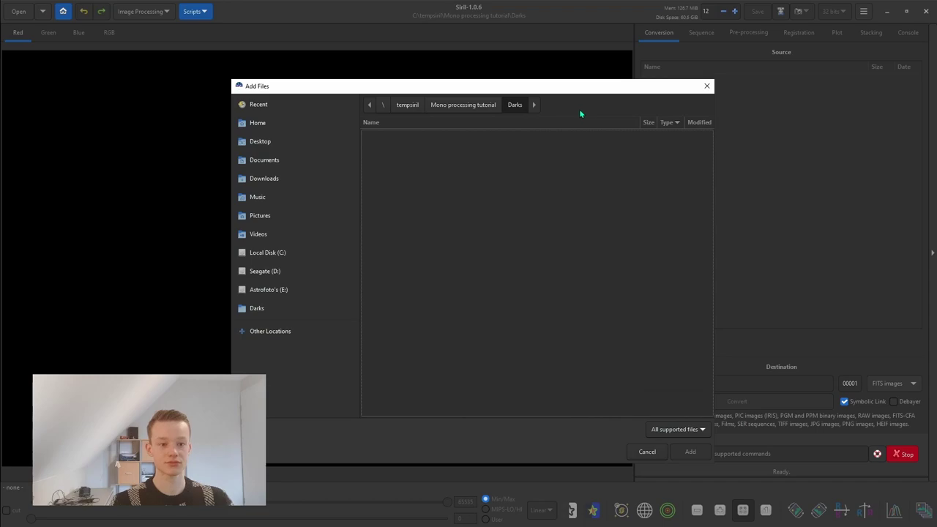
left_click(271, 290)
double_click(392, 156)
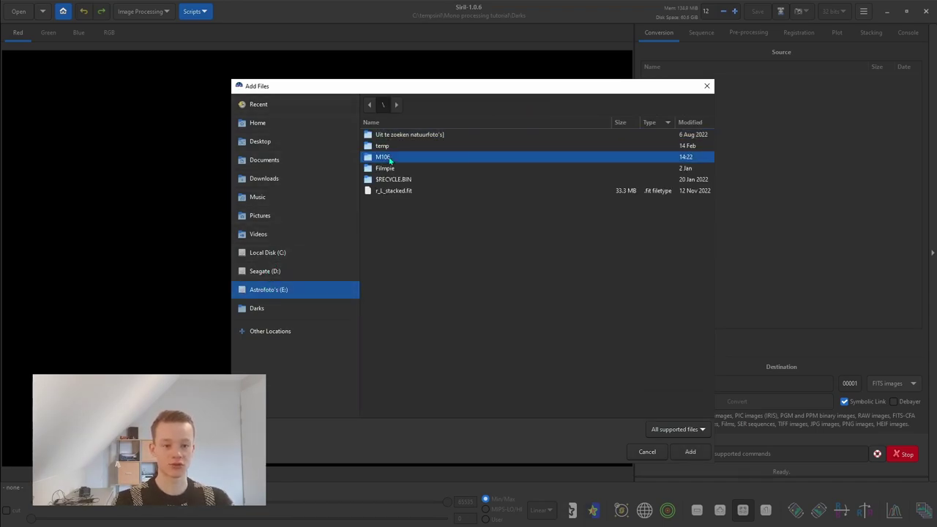
double_click(399, 158)
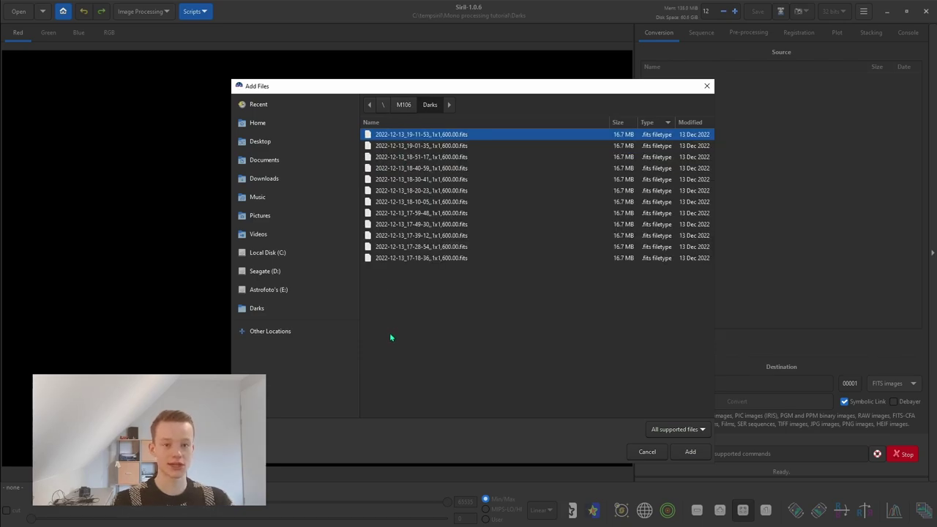
Step: Select all the dark FITS files in the M106 Darks folder and add them to the conversion source list
left_click_drag(393, 329, 584, 134)
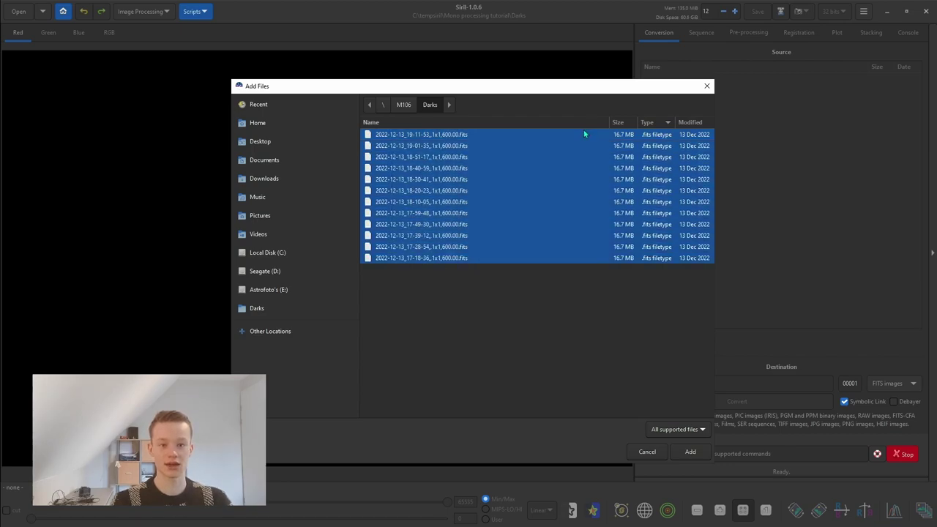
left_click(473, 257)
left_click(475, 136)
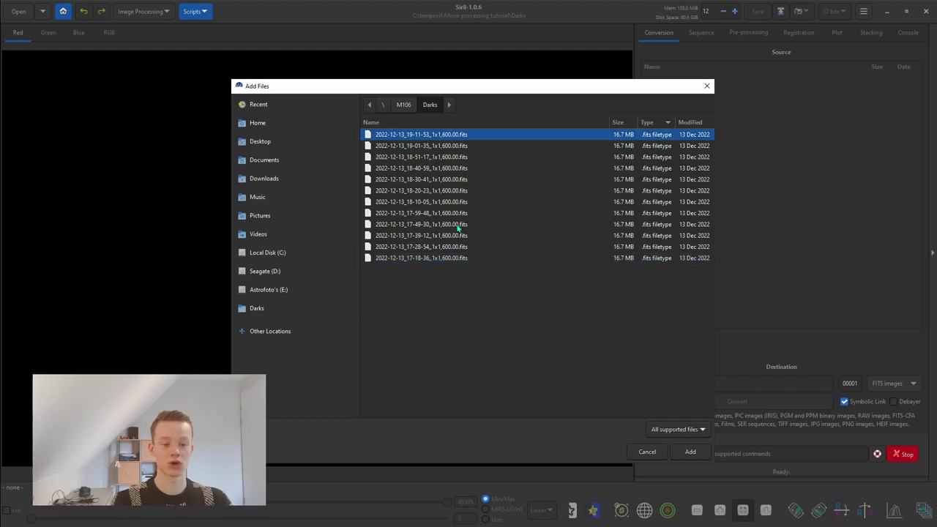
left_click(448, 258)
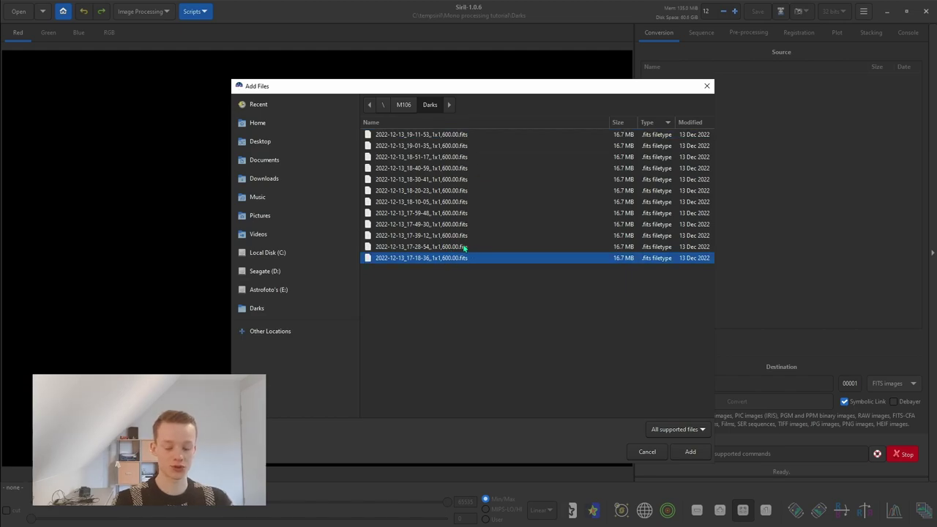
left_click(444, 139, "shift")
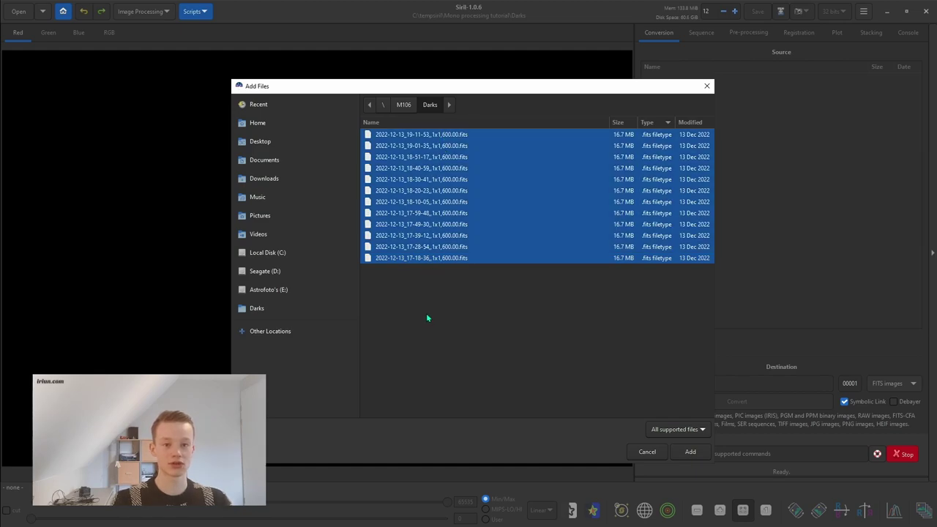
left_click(437, 260)
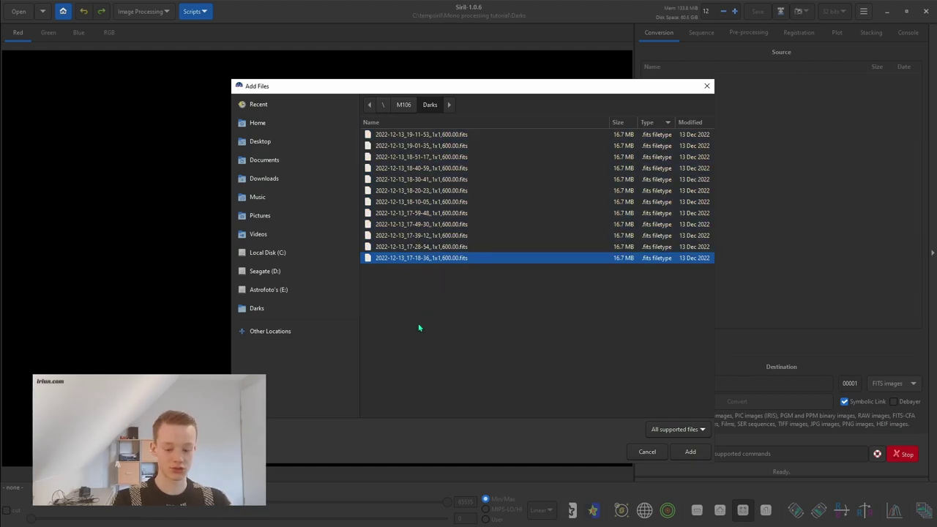
key("ctrl+a")
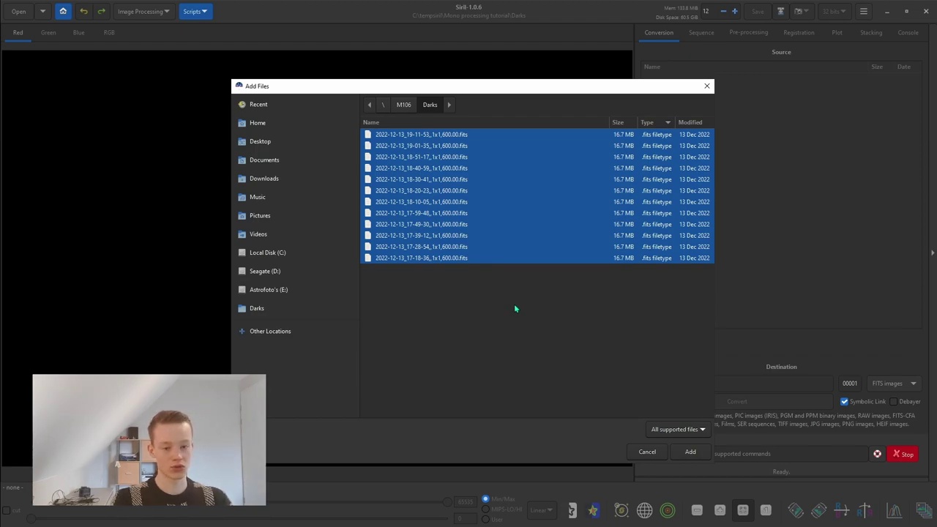
left_click(422, 253)
left_click(422, 260)
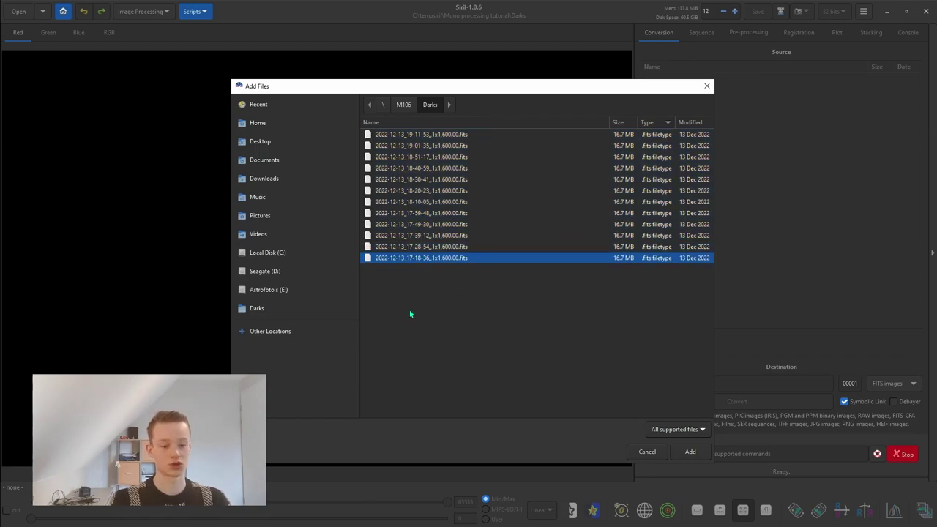
key("ctrl+a")
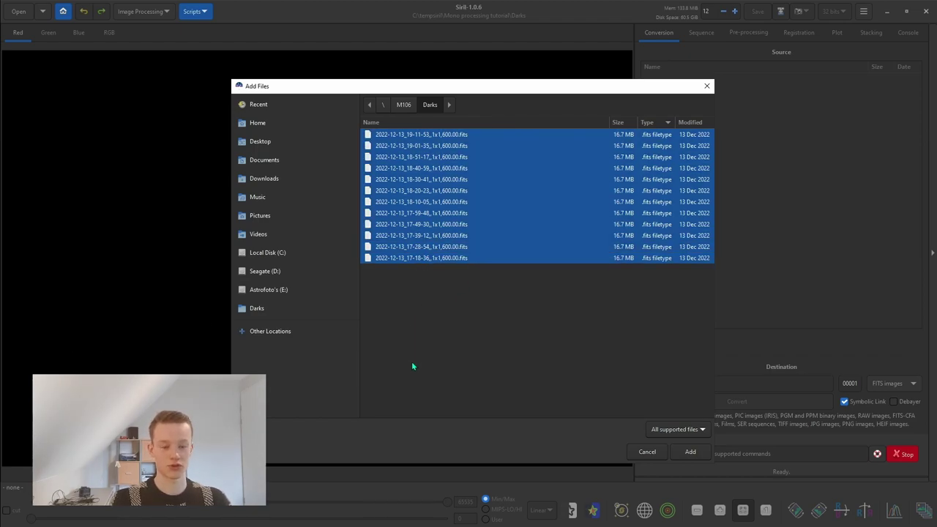
left_click(687, 453)
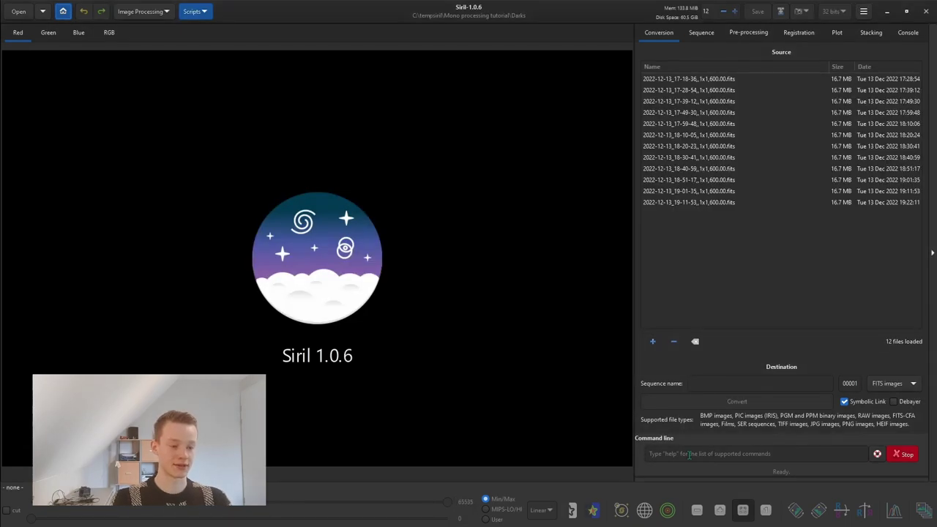
Step: Convert the loaded dark frames into a sequence named Darks and set the image display mode to AutoStretch
left_click(736, 387)
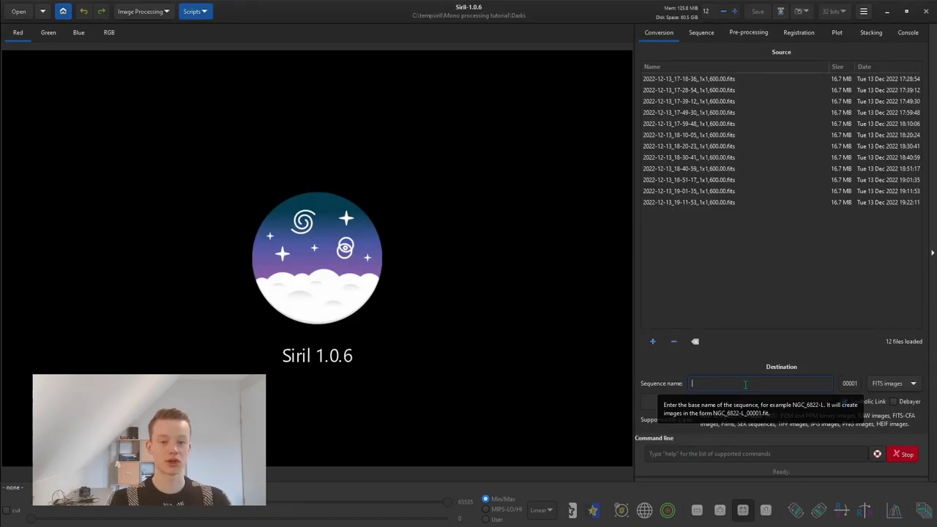
type("Darks")
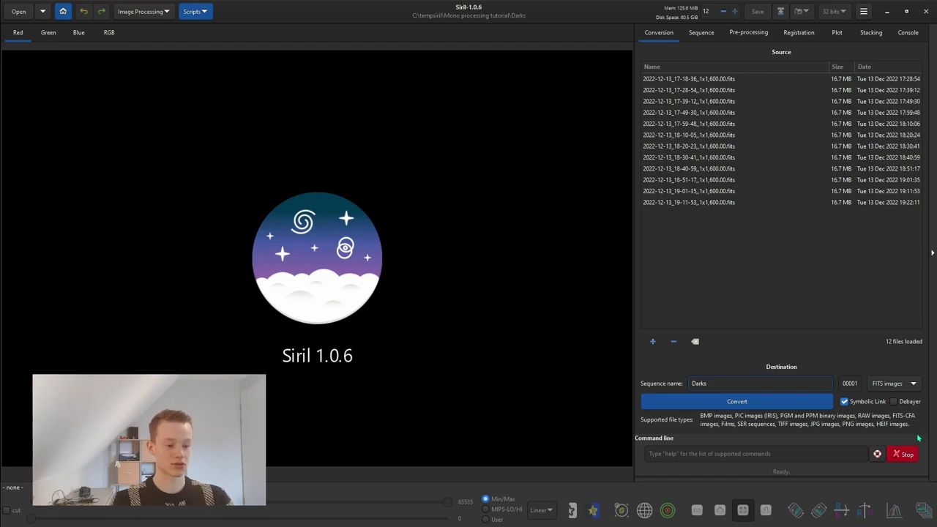
left_click(678, 406)
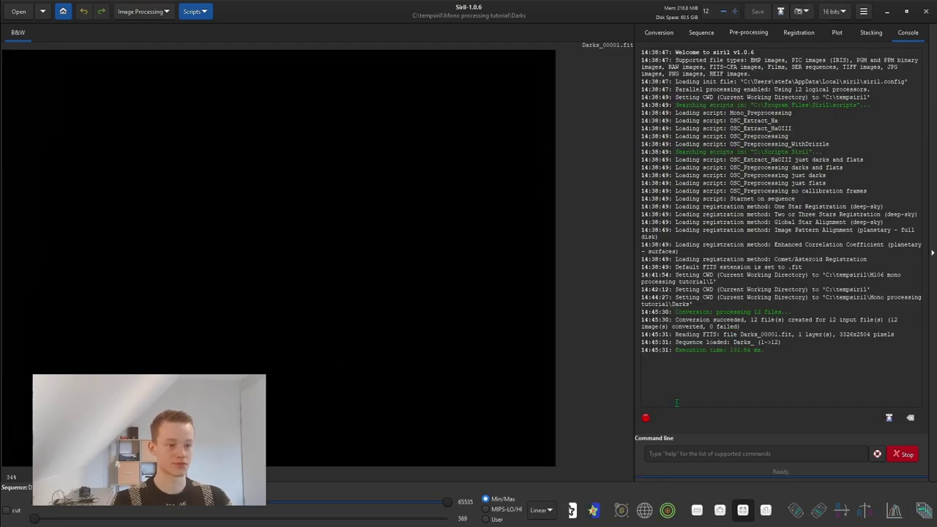
left_click(537, 511)
left_click(542, 478)
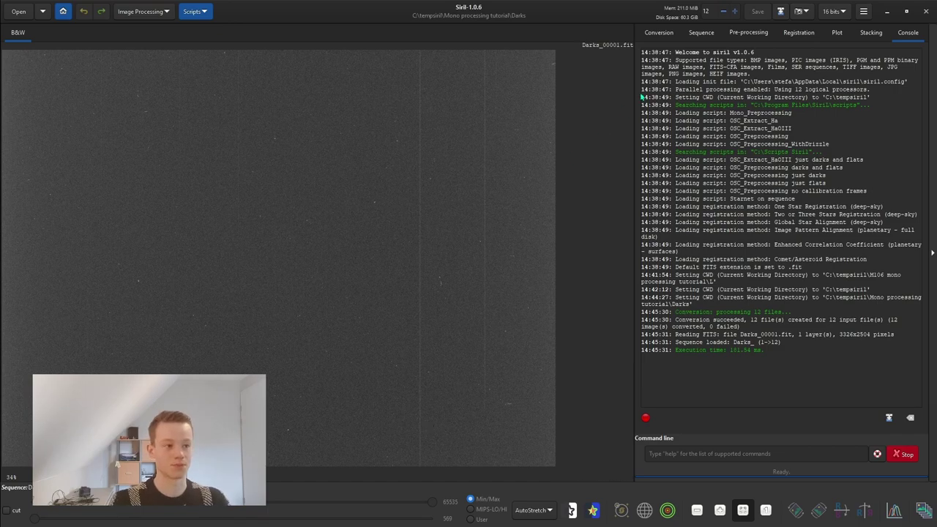
Step: Stack all images of the Darks sequence with the Median stacking method, saving the result as Darks_stacked.fit
left_click(871, 35)
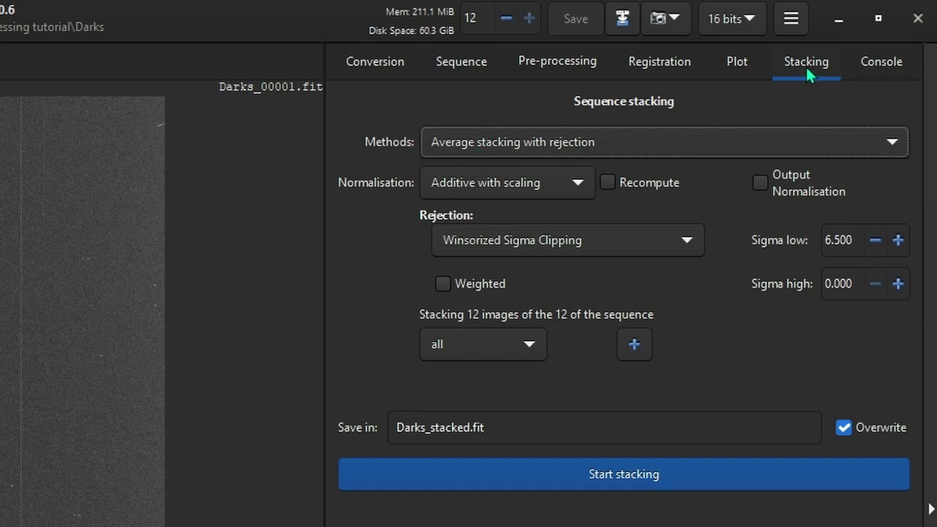
left_click(381, 63)
left_click(549, 63)
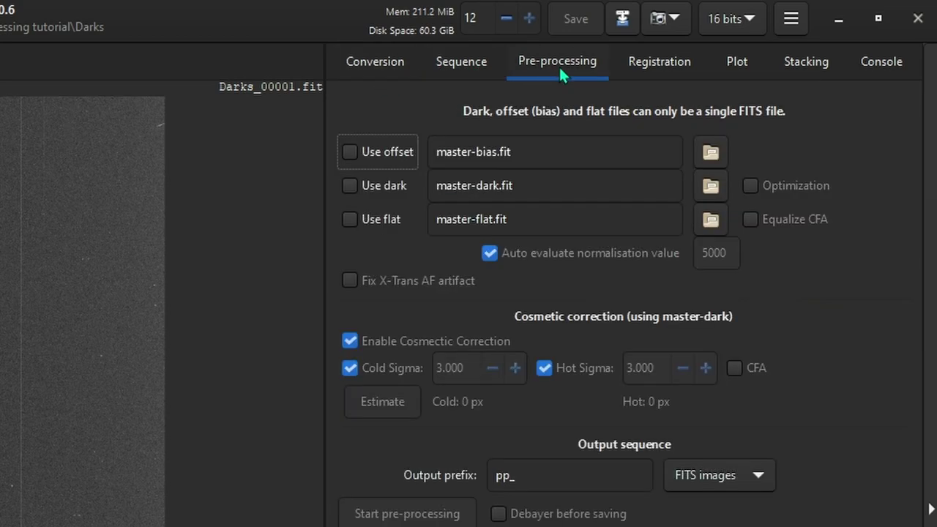
left_click(810, 63)
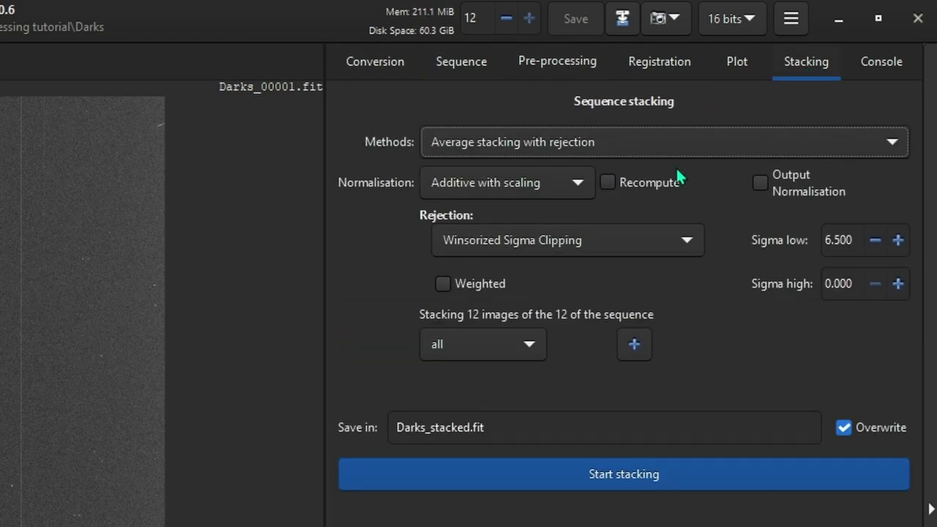
left_click(450, 145)
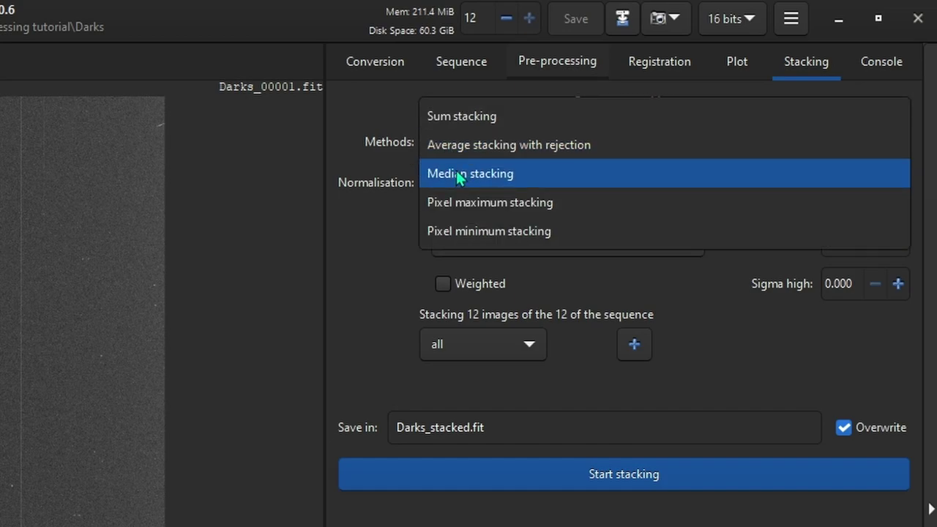
left_click(463, 172)
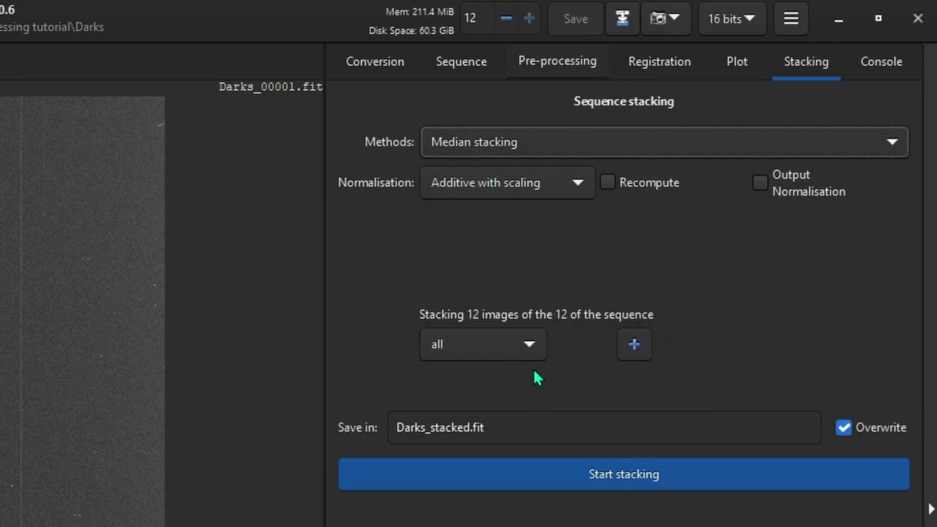
left_click(512, 476)
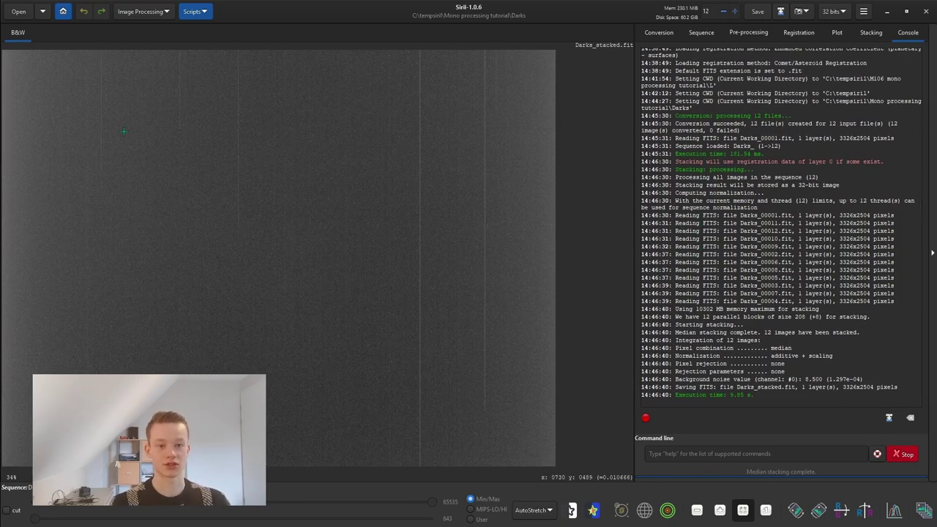
Step: Create a folder named Biases inside the Mono processing tutorial folder and make it the working directory
left_click(62, 13)
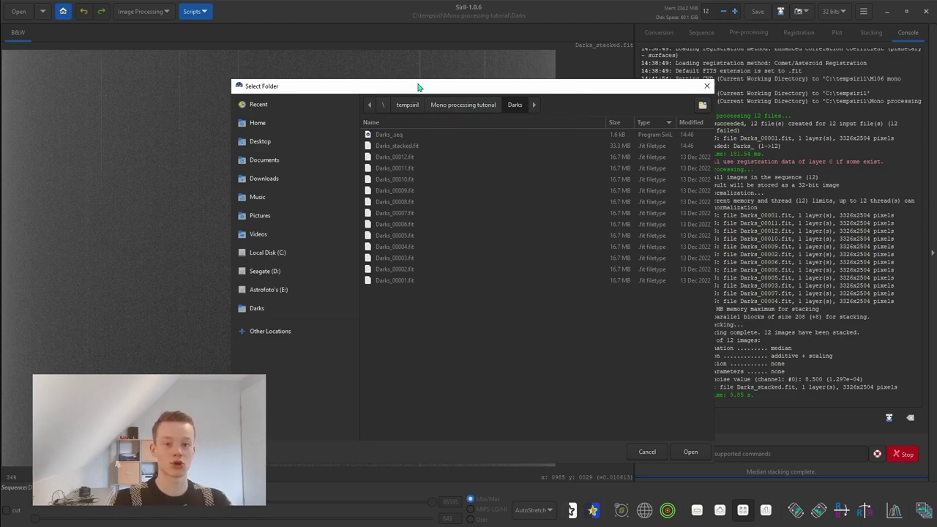
left_click(460, 114)
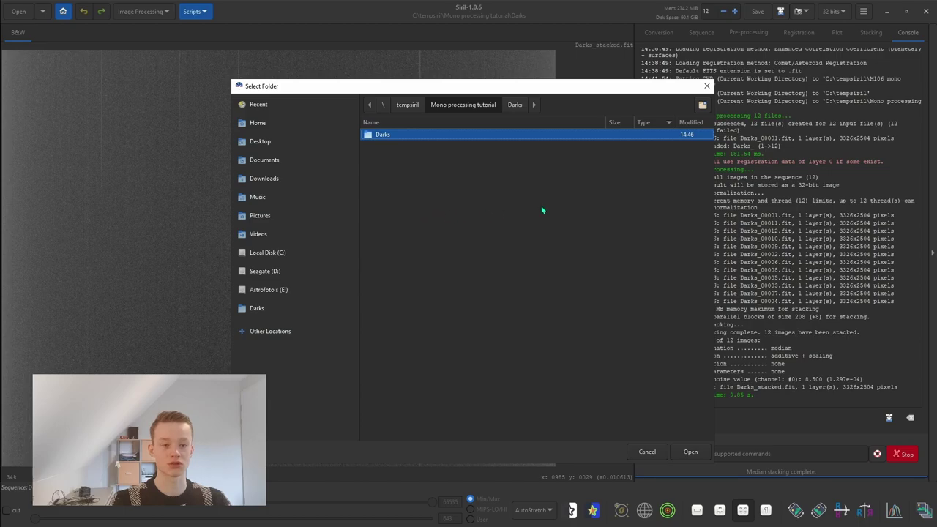
left_click(702, 107)
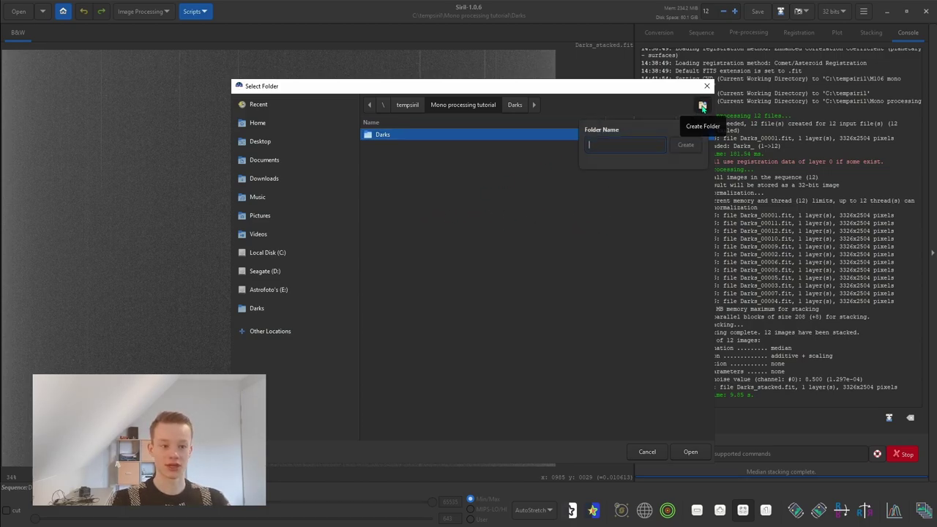
type("Biases")
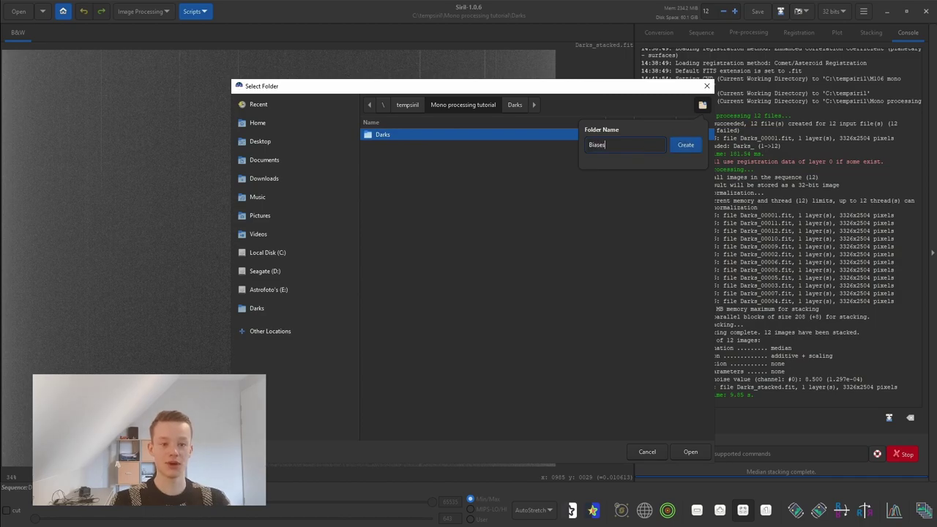
key("Return")
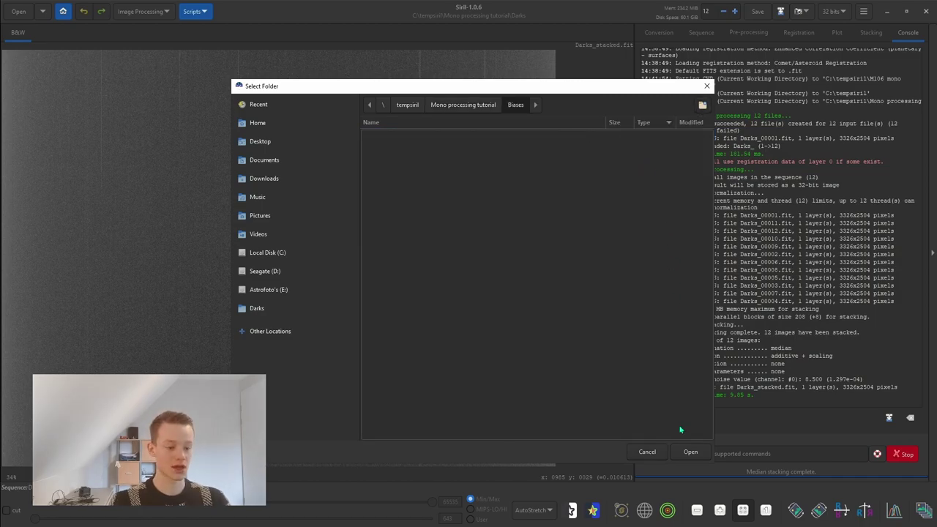
left_click(688, 452)
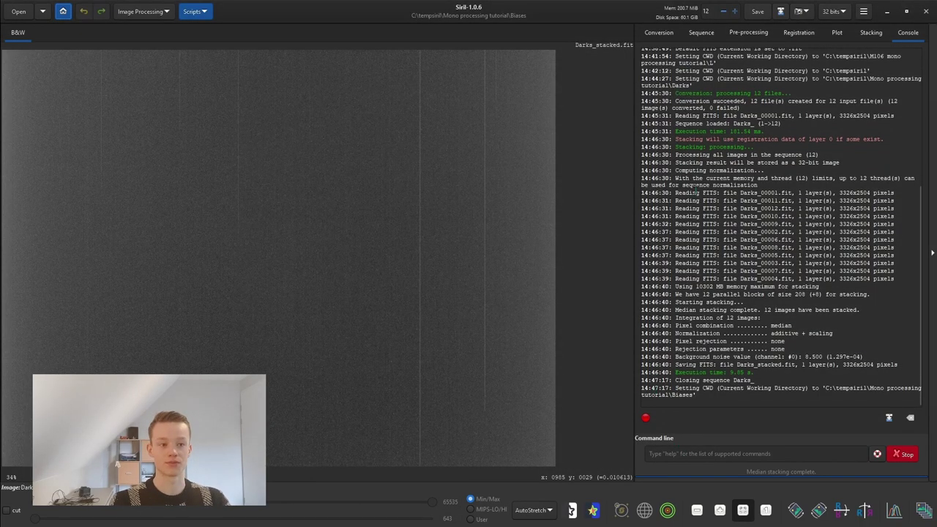
Step: Replace the darks in the conversion source list with all bias FITS files from M106's Biases folder on the Astrofoto's (E:) drive
left_click(670, 35)
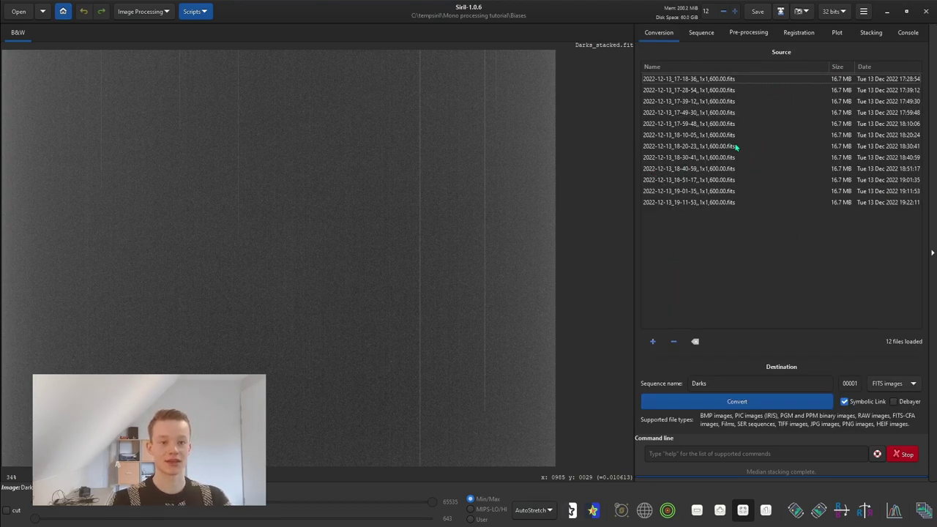
left_click(696, 342)
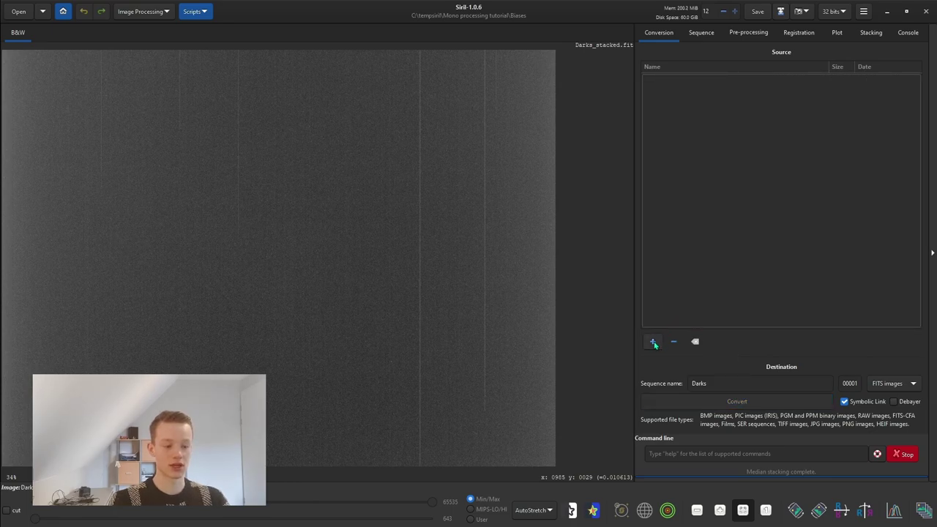
left_click(654, 342)
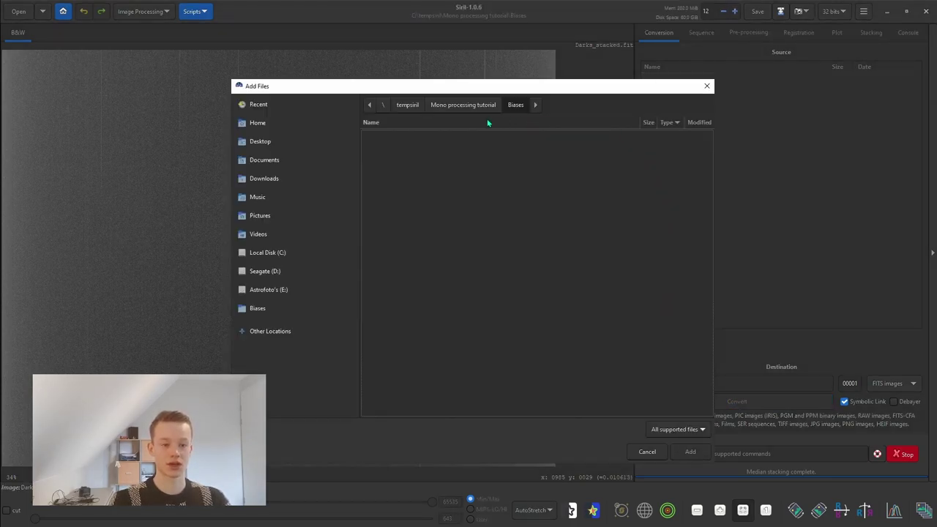
left_click(274, 291)
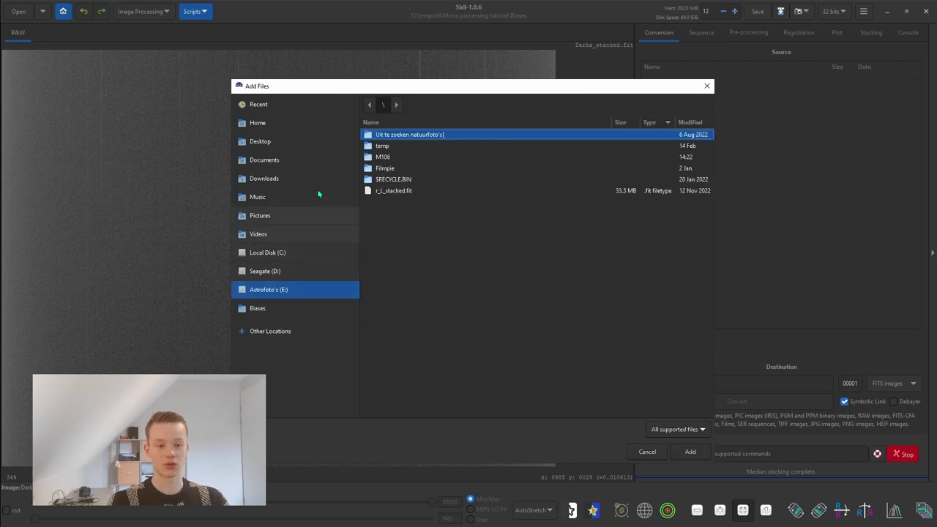
double_click(383, 156)
double_click(382, 168)
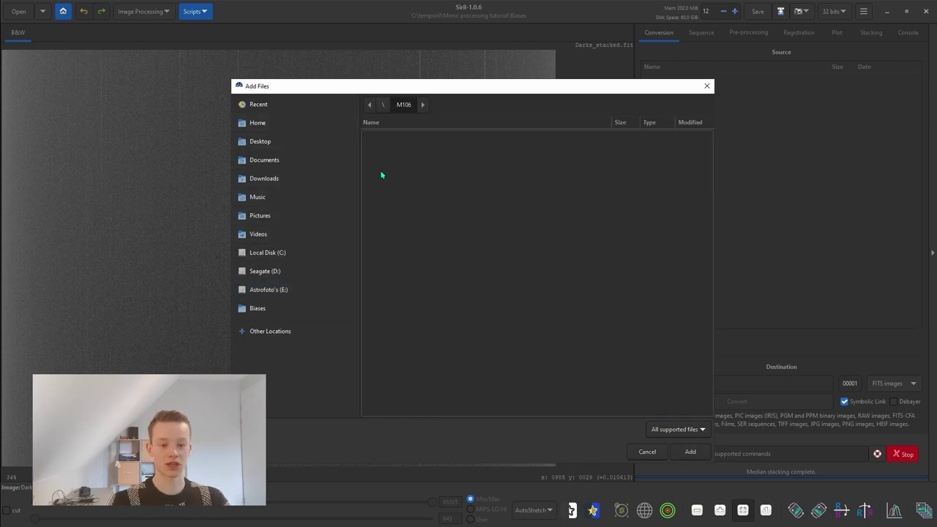
key("ctrl+a")
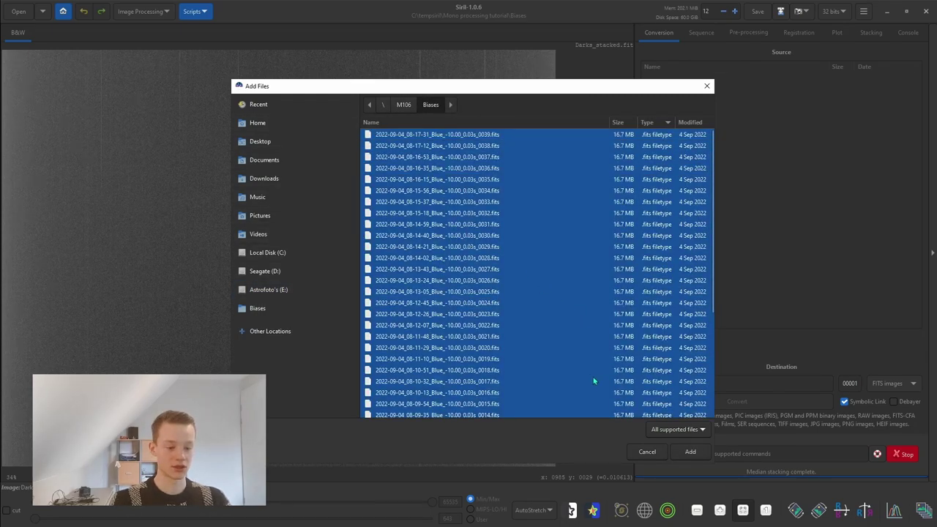
scroll(487, 229, "down", 5)
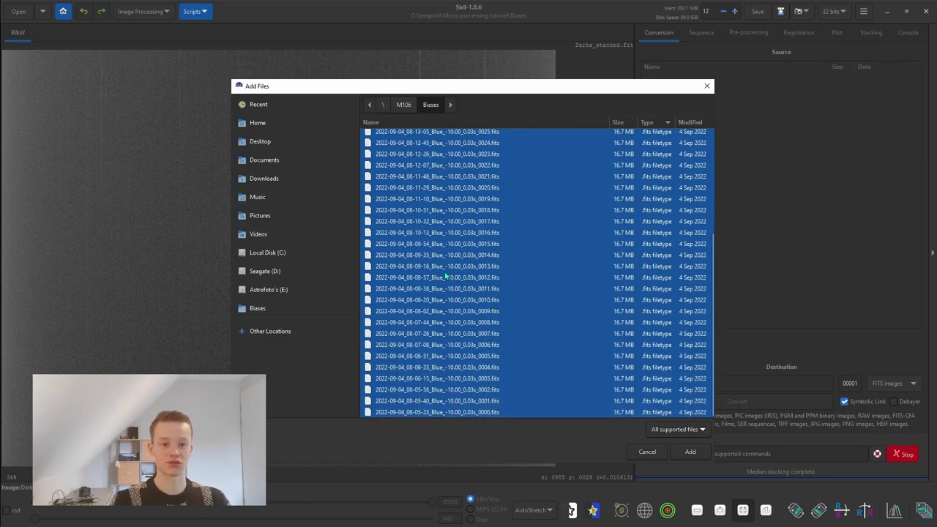
scroll(485, 285, "up", 3)
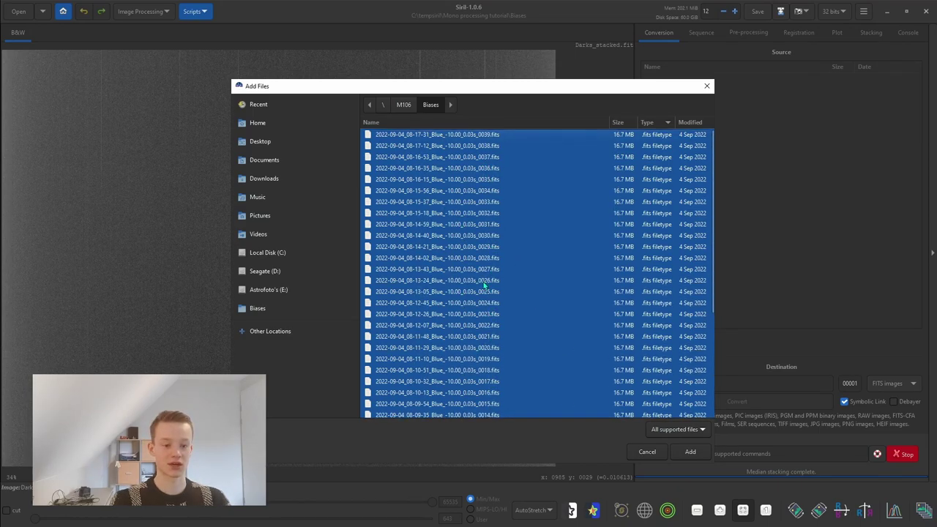
left_click(689, 453)
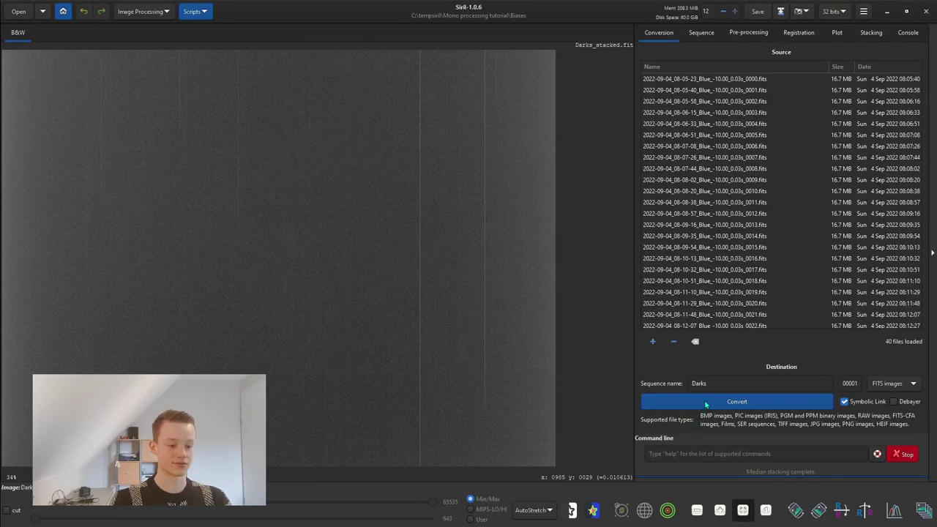
Step: Convert the loaded bias frames into a sequence named Biases and stack all its images with Median stacking into Biases_stacked.fit
double_click(719, 383)
type("Bi")
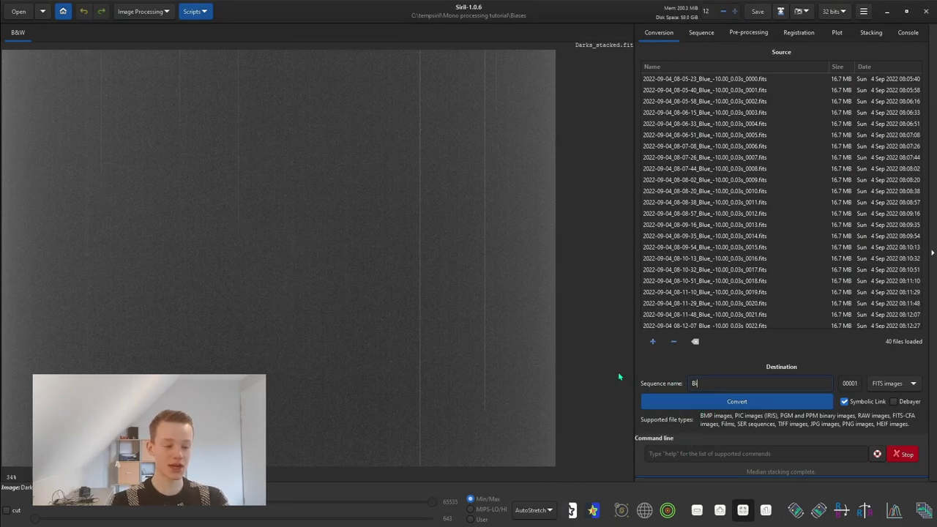
type("ases")
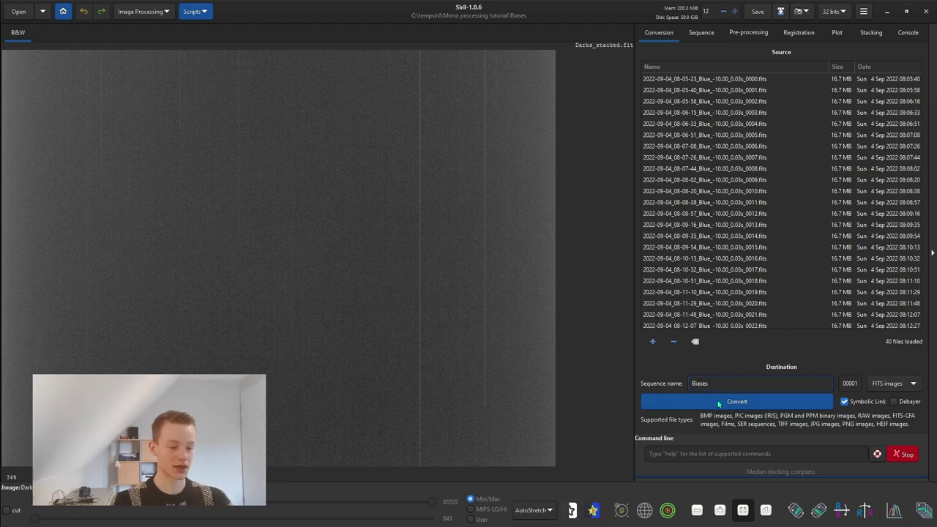
left_click(737, 401)
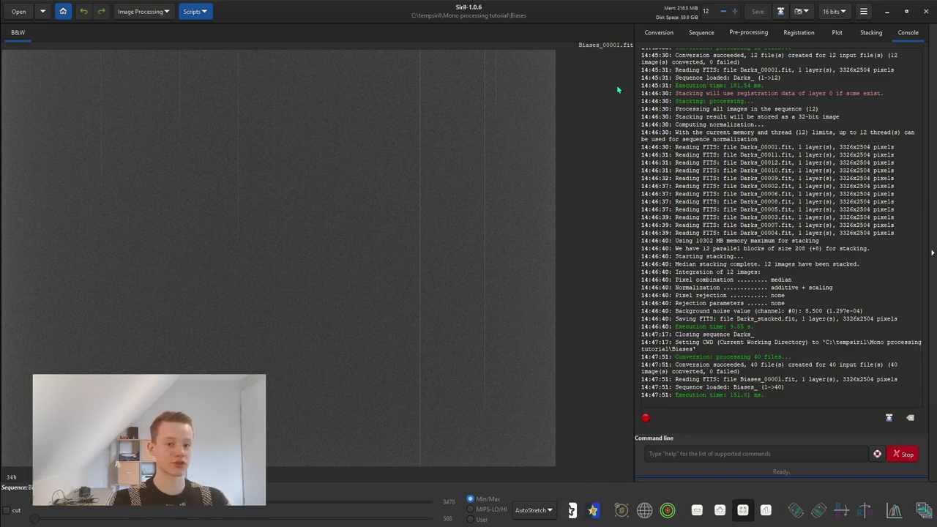
left_click(872, 34)
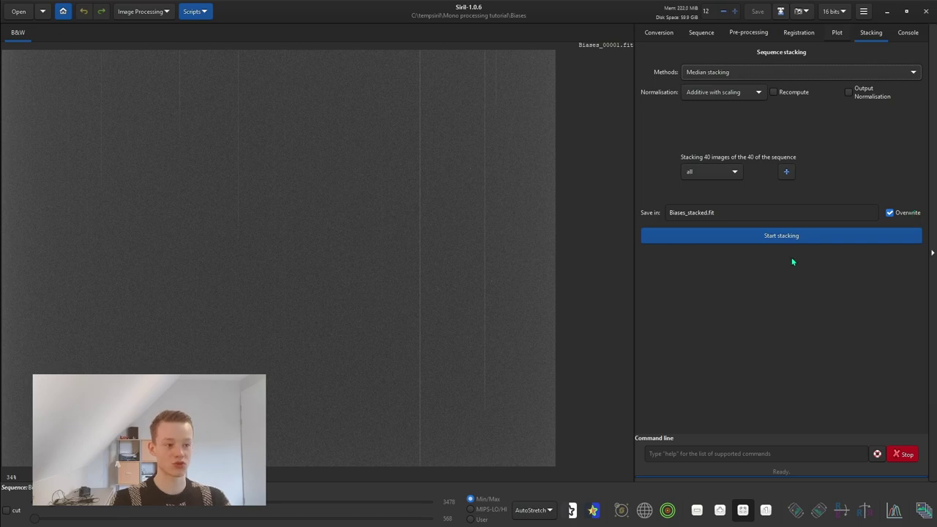
left_click(742, 235)
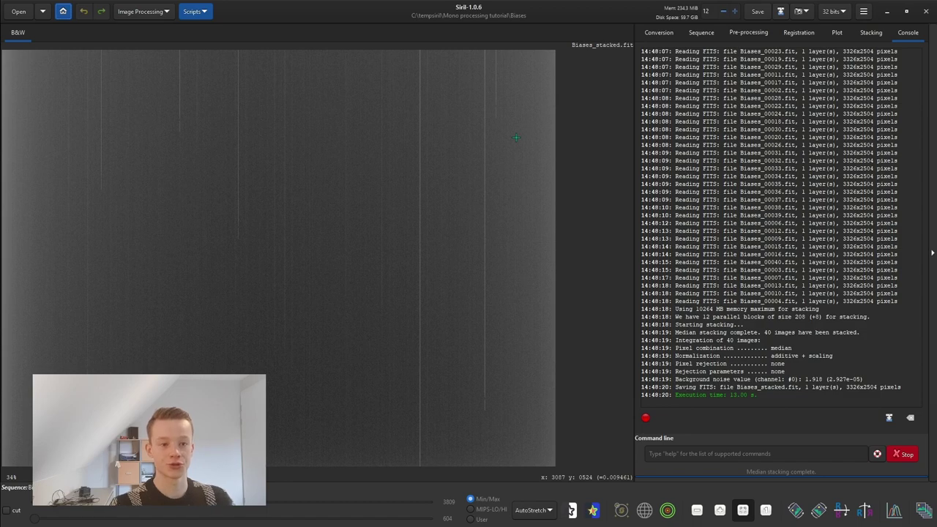
Step: Create a folder named L inside the Mono processing tutorial folder and make it the working directory
left_click(64, 12)
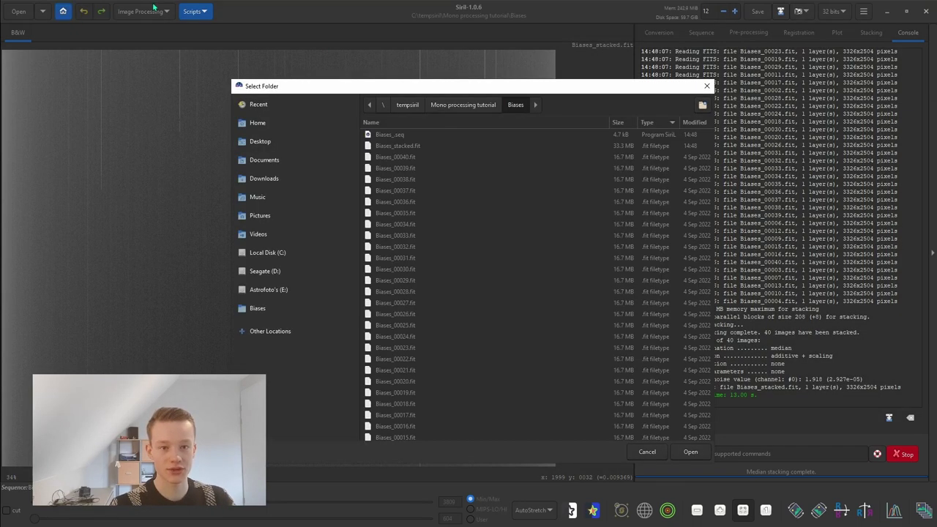
left_click(459, 106)
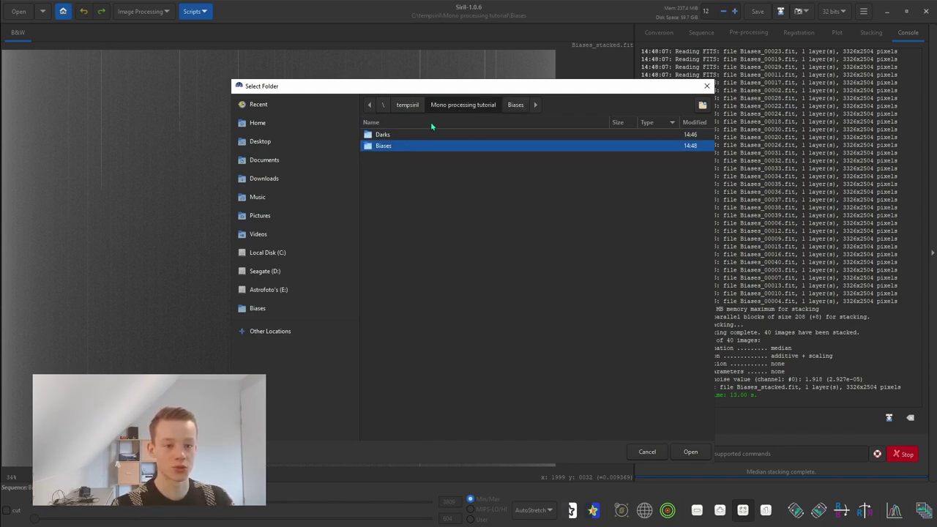
left_click(702, 105)
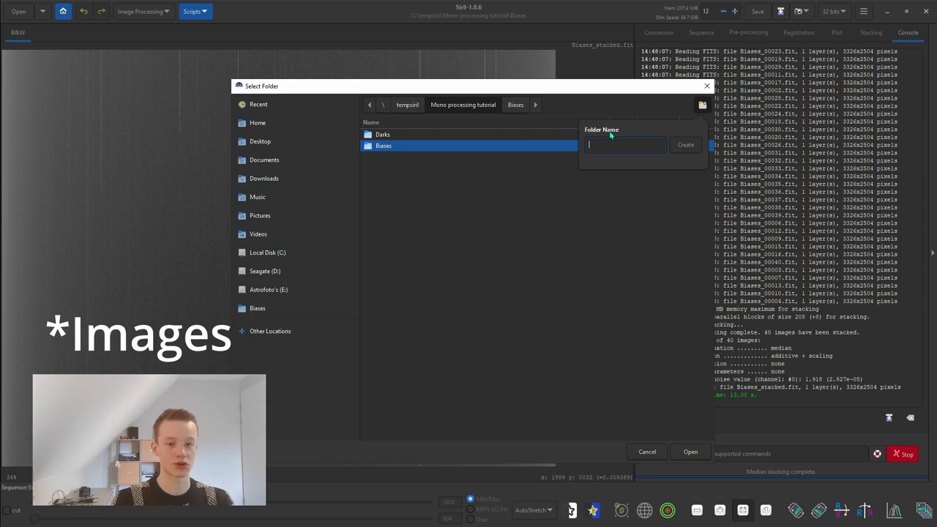
type("L")
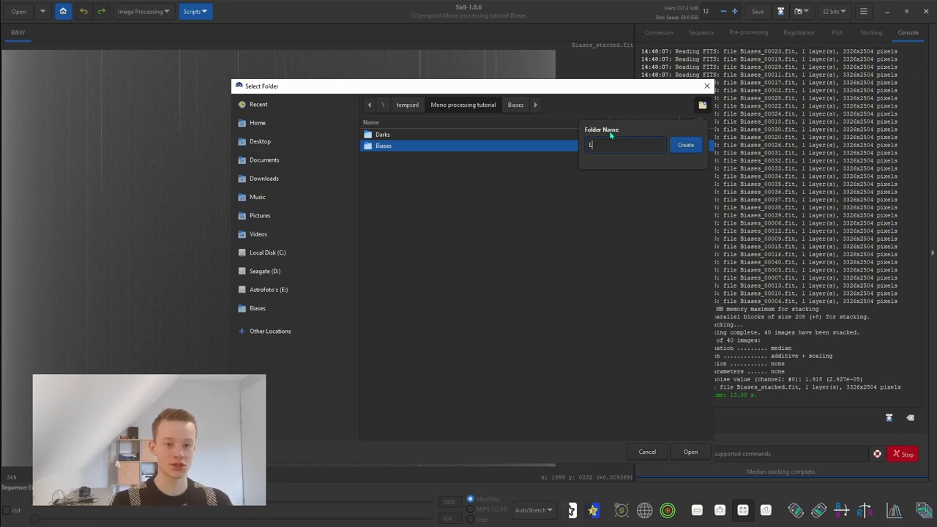
left_click(688, 145)
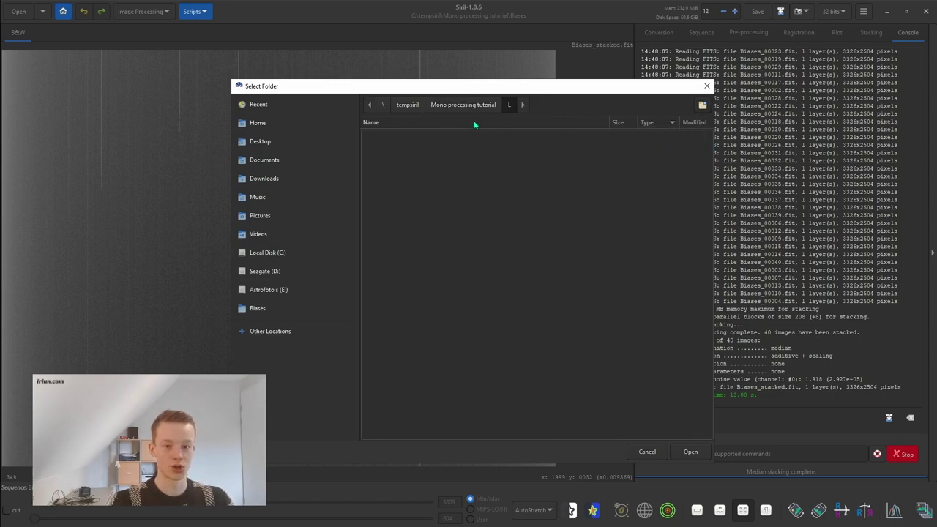
left_click(687, 453)
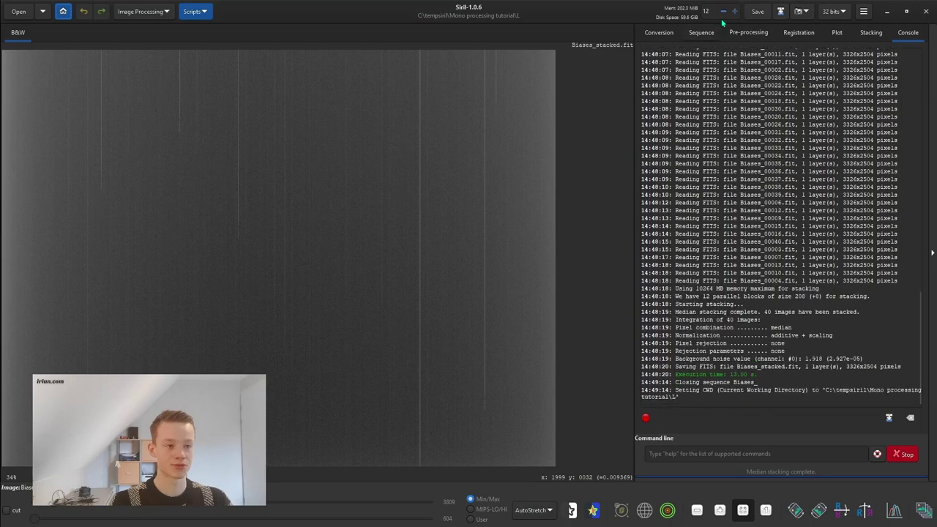
Step: Replace the biases in the conversion source list with all light FITS files from M106's Lights/L folder on the Astrofoto's (E:) drive
left_click(663, 35)
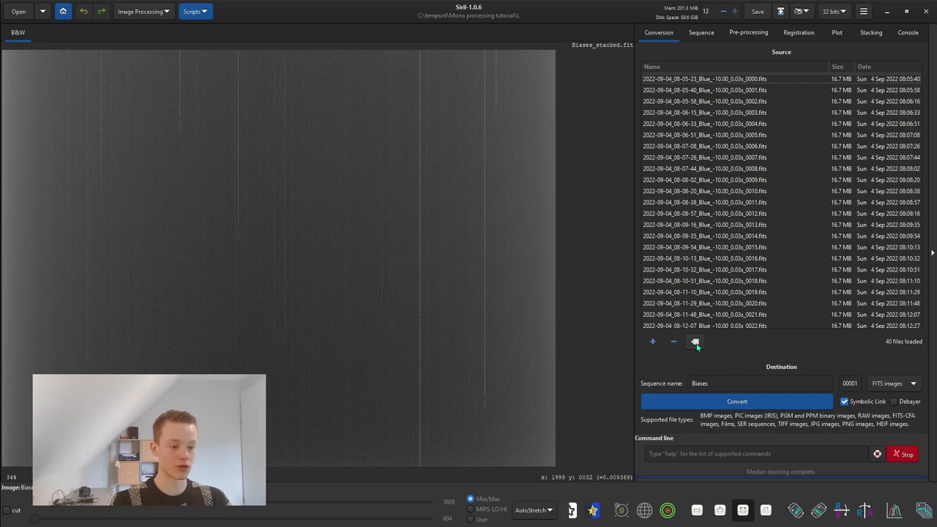
left_click(695, 343)
left_click(655, 342)
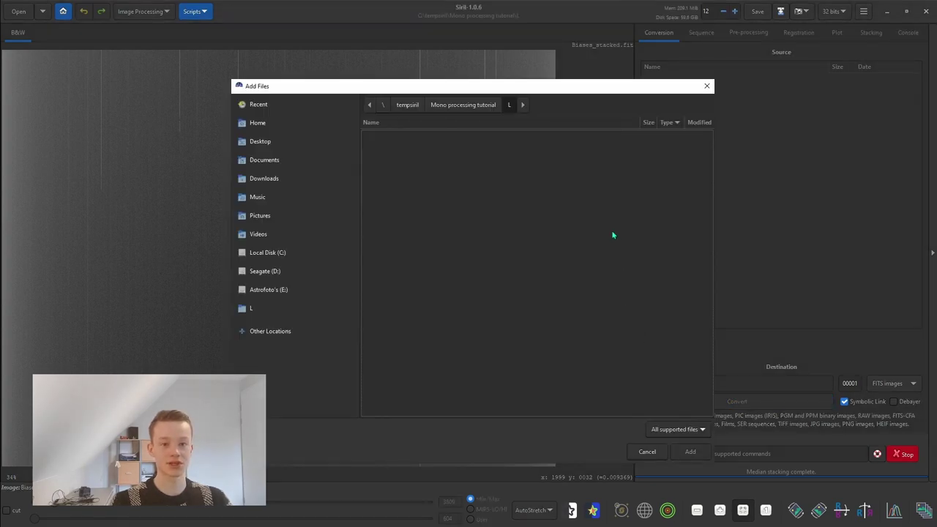
left_click(269, 289)
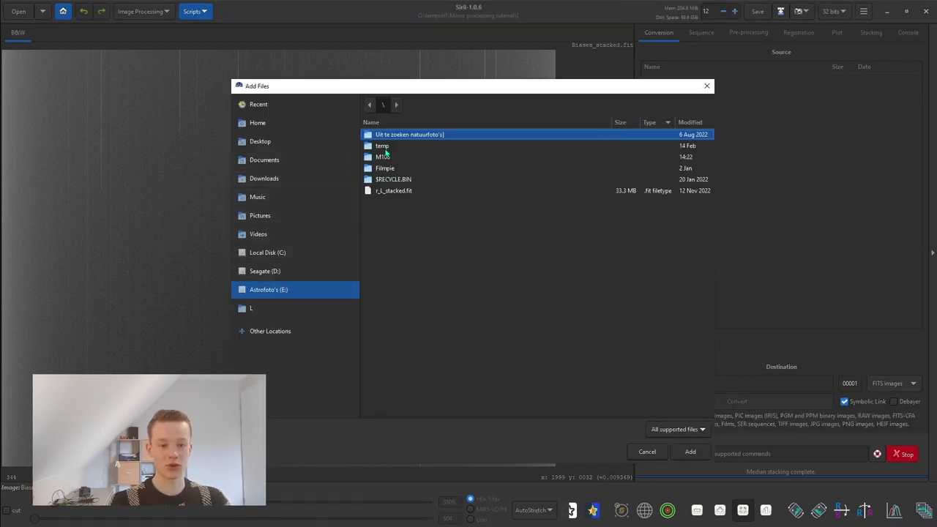
key("Return")
double_click(387, 137)
left_click(384, 147)
double_click(385, 147)
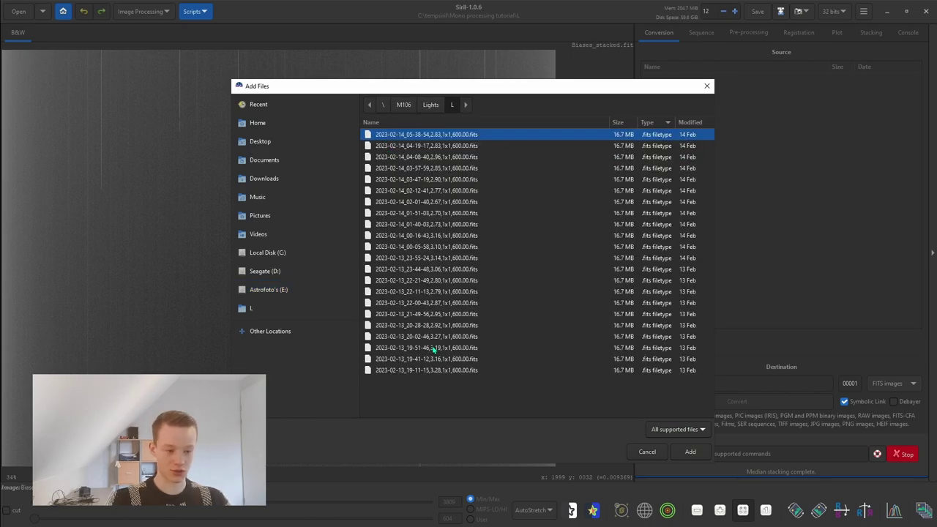
key("ctrl+a")
left_click(684, 453)
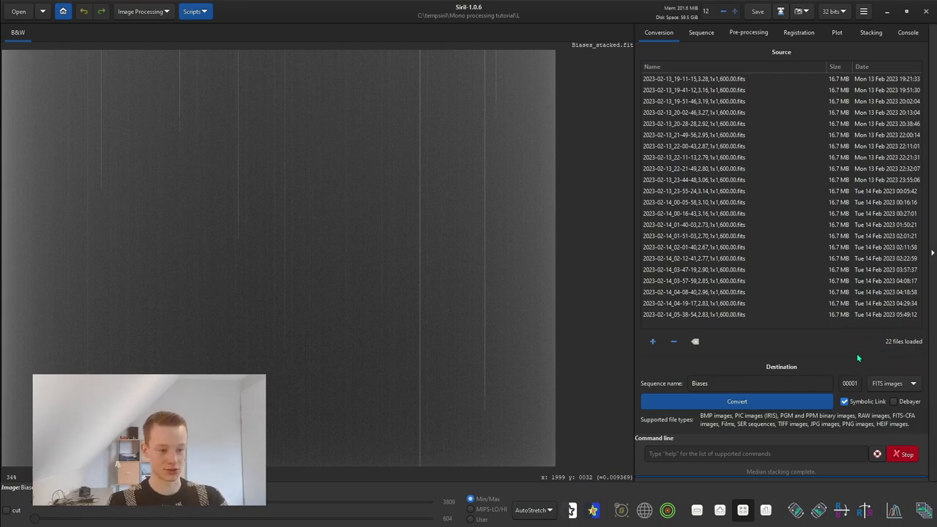
Step: Convert the loaded light frames into a sequence named Lights L and set the image display mode to Linear
double_click(743, 385)
type("Lights L")
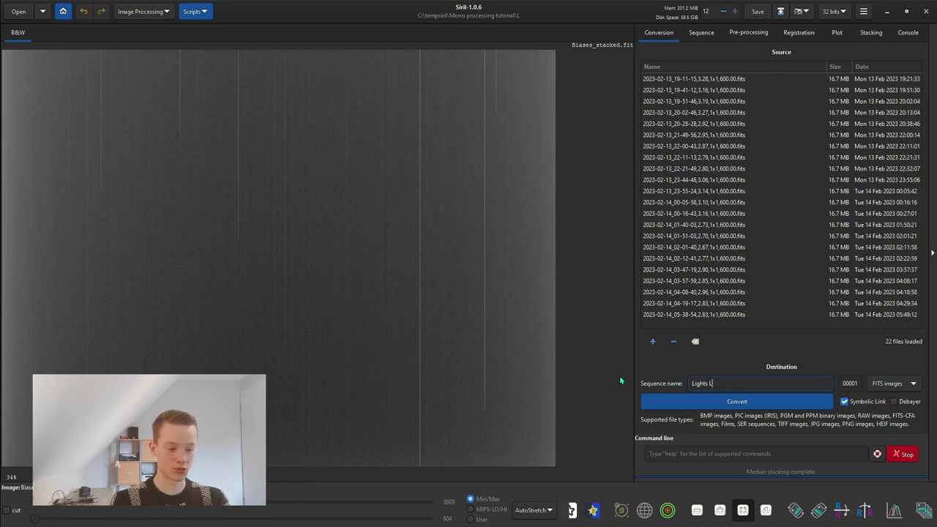
left_click(743, 402)
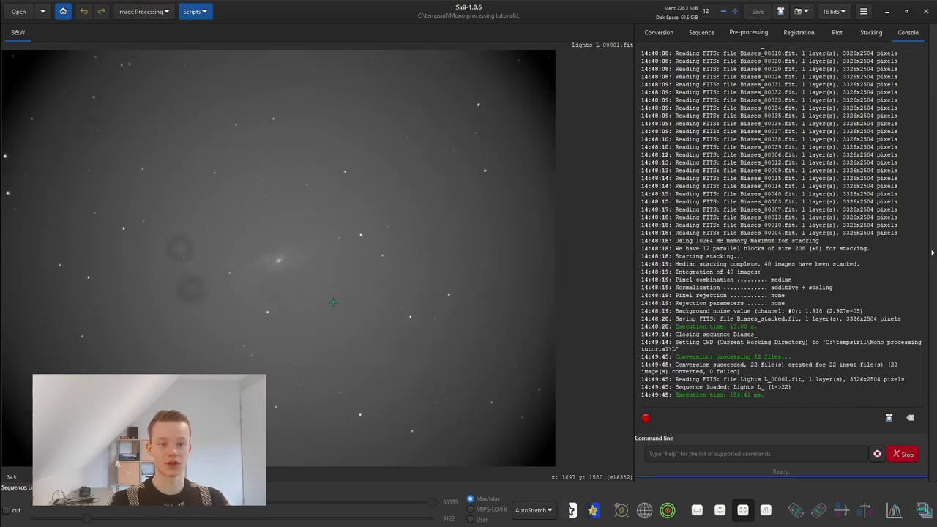
left_click(532, 511)
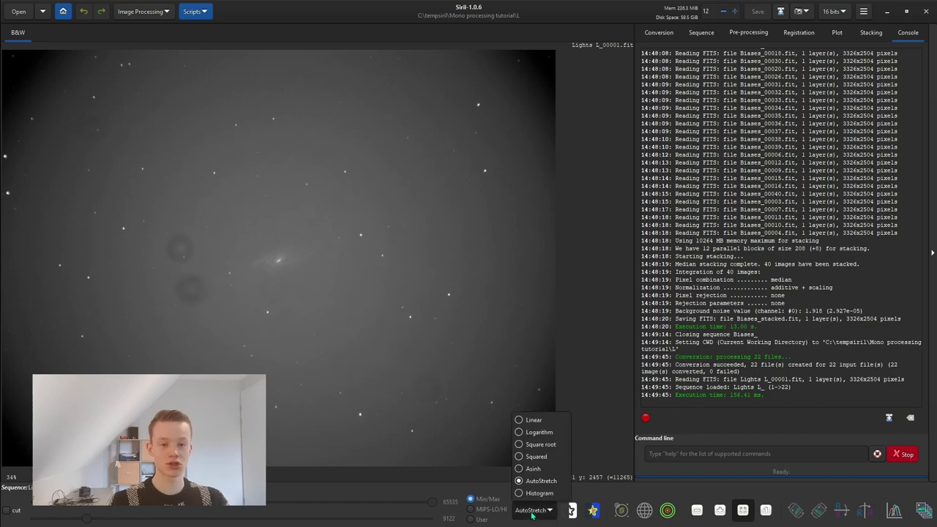
left_click(534, 420)
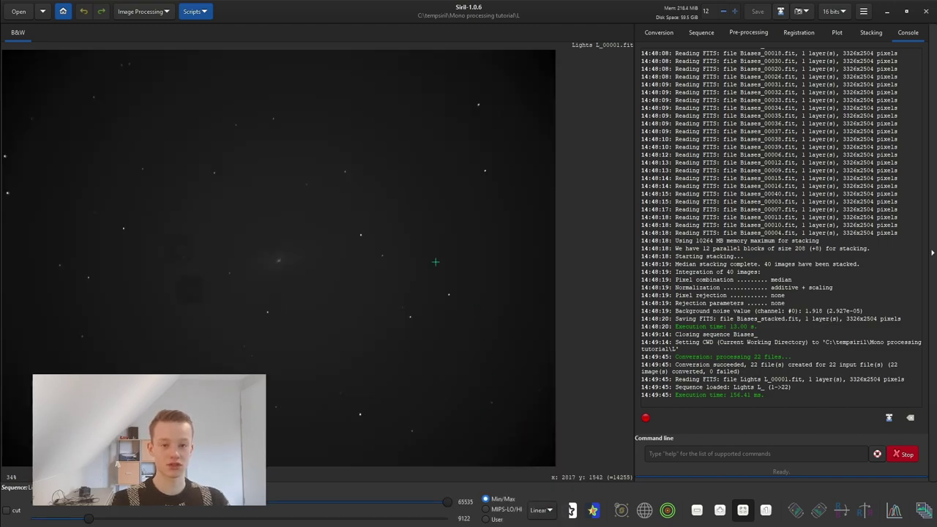
Step: Set the image display mode to AutoStretch and clear all light frames from the conversion source list
left_click(542, 510)
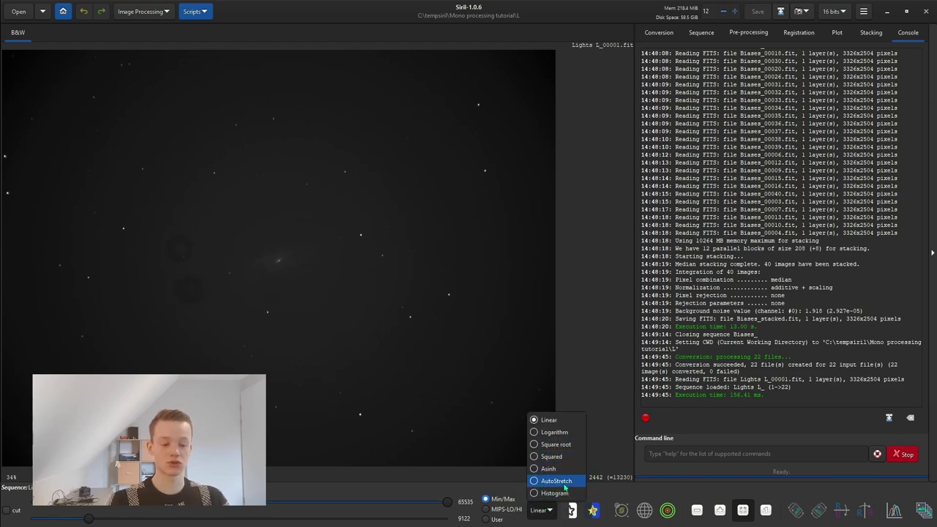
left_click(555, 482)
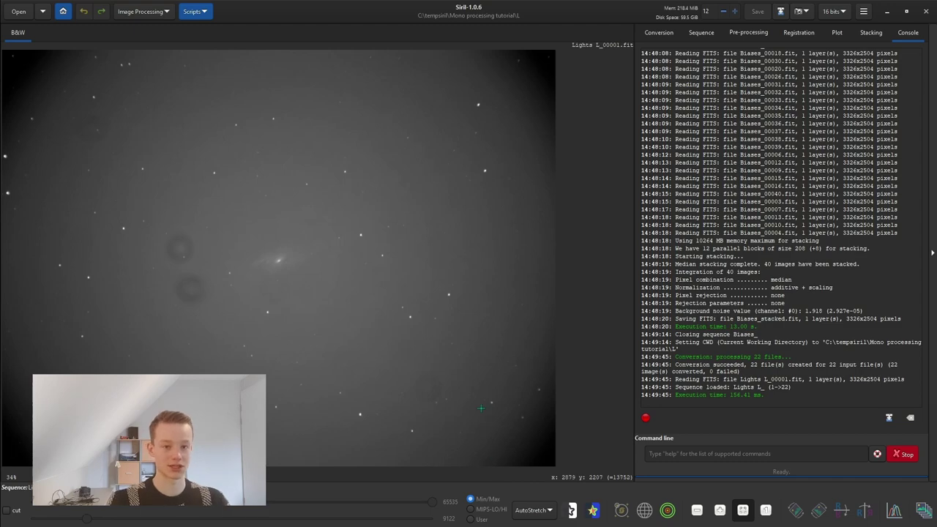
left_click(668, 37)
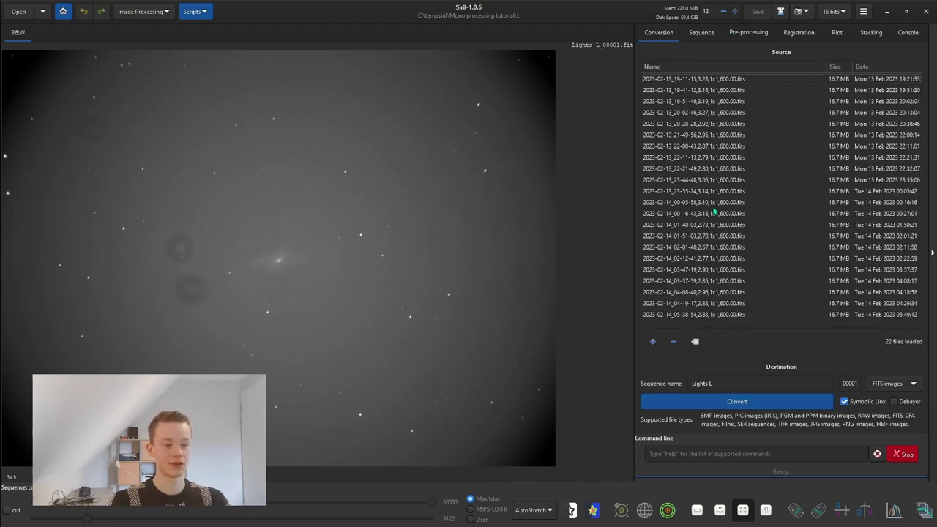
left_click(693, 341)
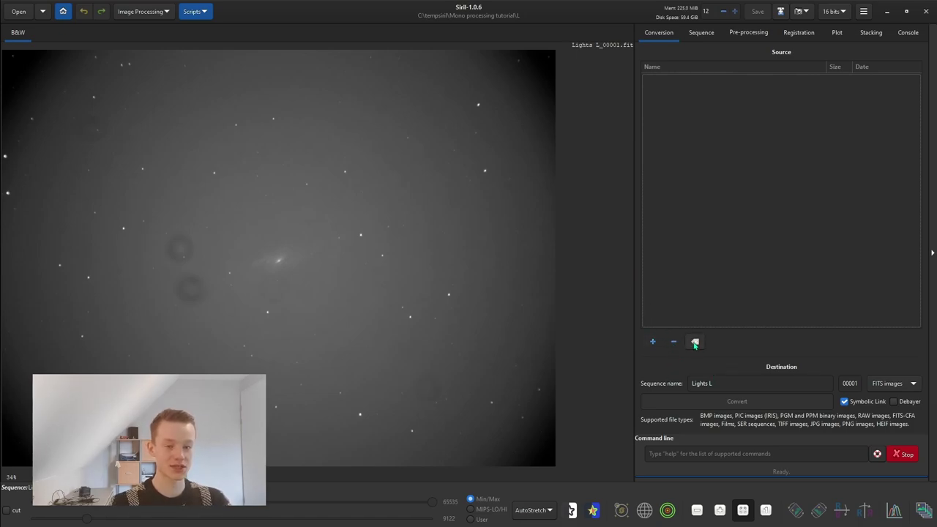
Step: Add the ten individual flat FITS files from M106's Flats/L folder on the Astrofoto's (E:) drive, leaving out the existing master flat
left_click(653, 342)
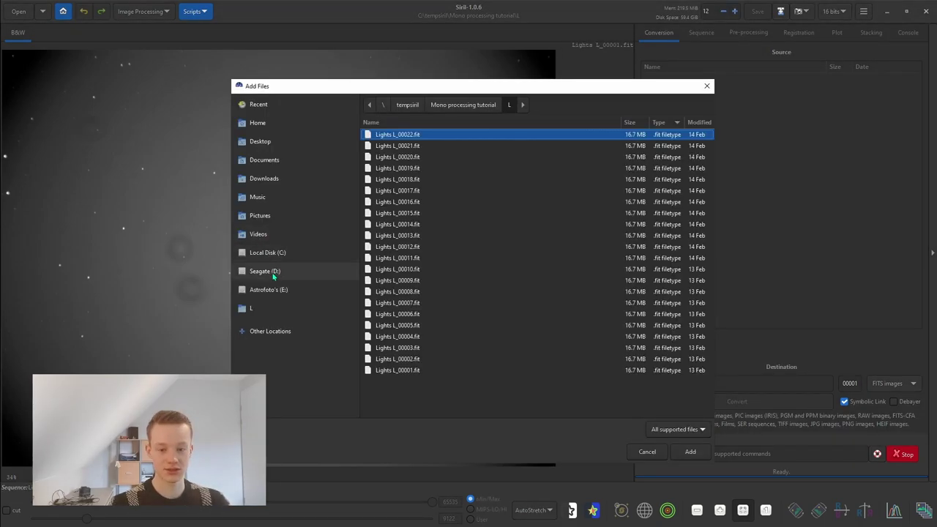
left_click(268, 290)
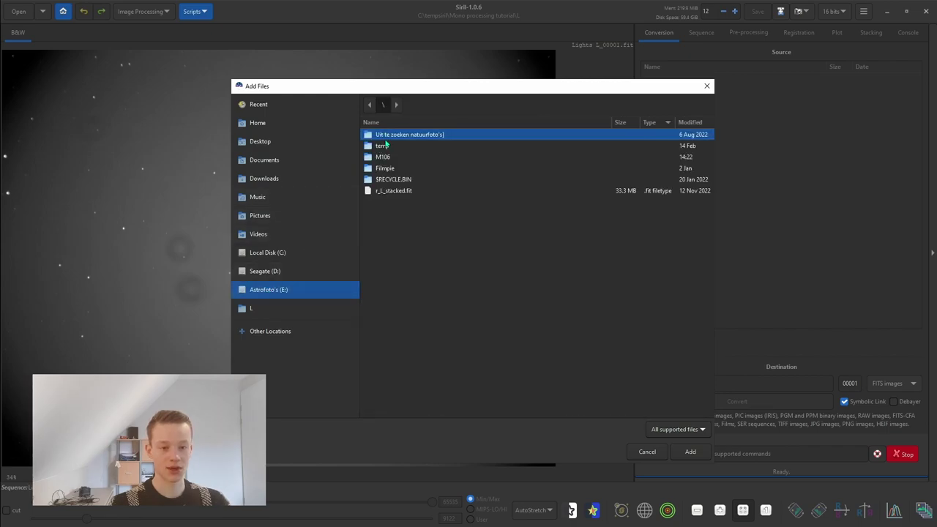
left_click(383, 147)
double_click(381, 158)
double_click(387, 147)
left_click(379, 147)
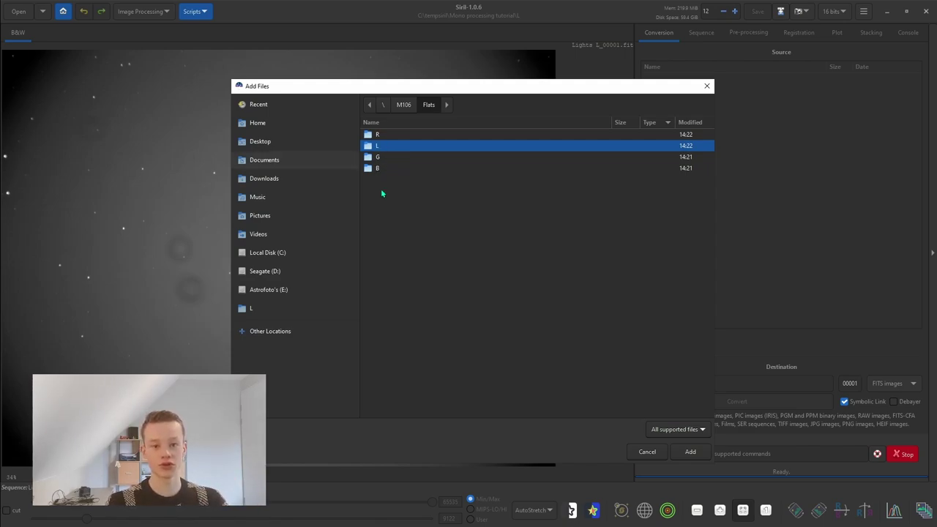
double_click(392, 148)
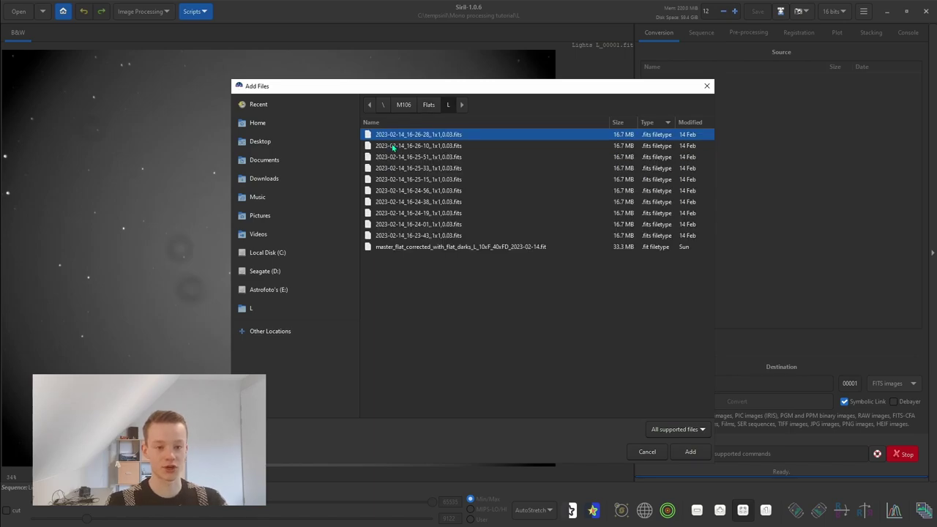
left_click(422, 235, "shift")
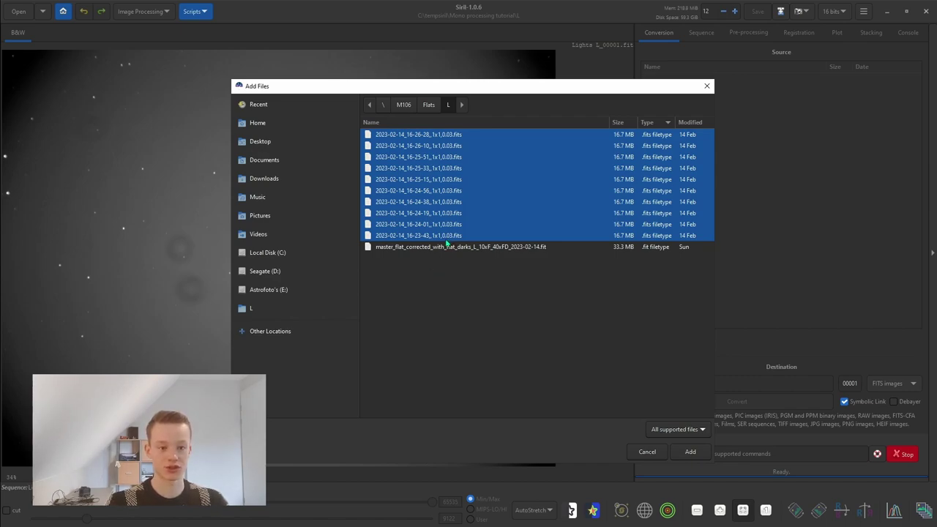
left_click(429, 249)
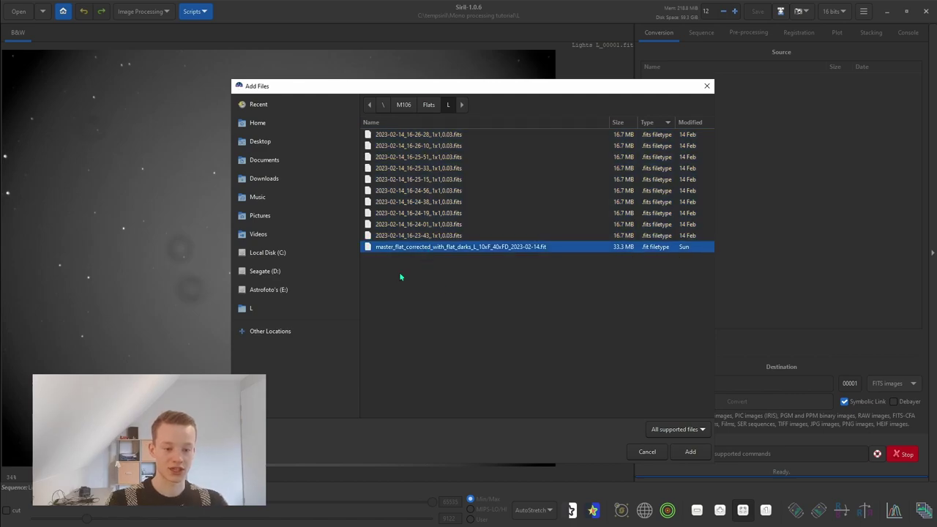
left_click(454, 235)
left_click(453, 134, "shift")
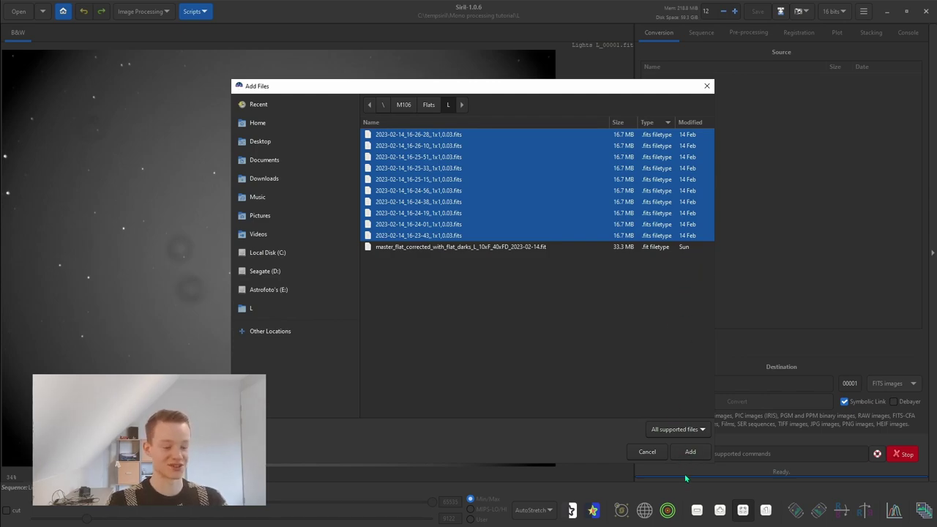
left_click(690, 453)
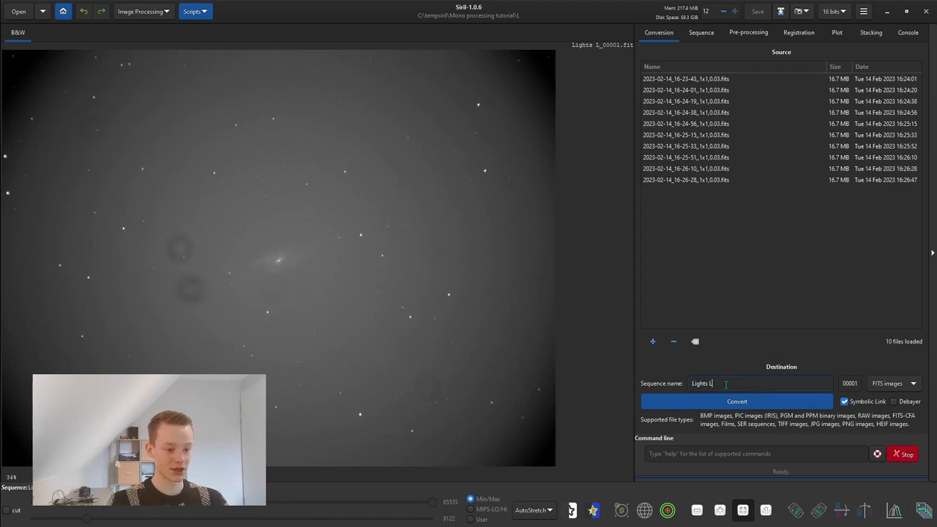
Step: Convert the loaded flat frames into a sequence named Flats L
key("ctrl+BackSpace")
type("Flats")
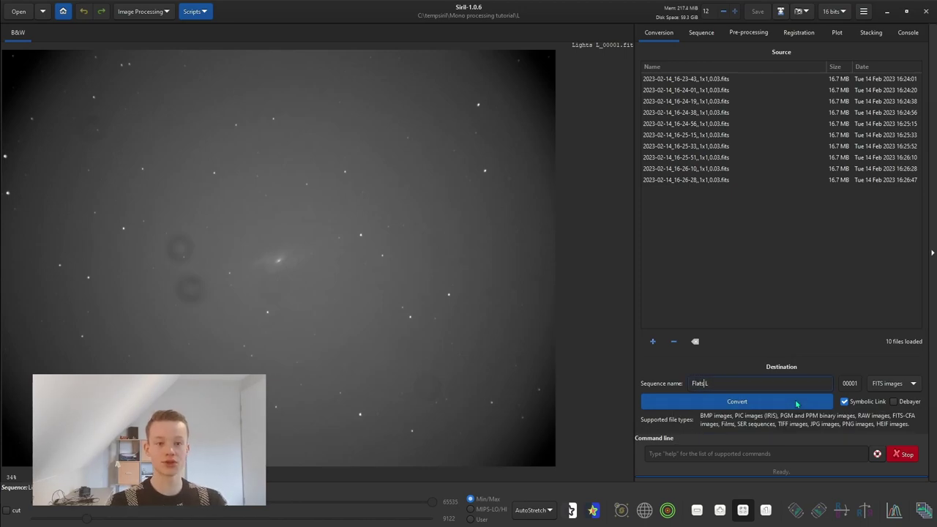
left_click(798, 403)
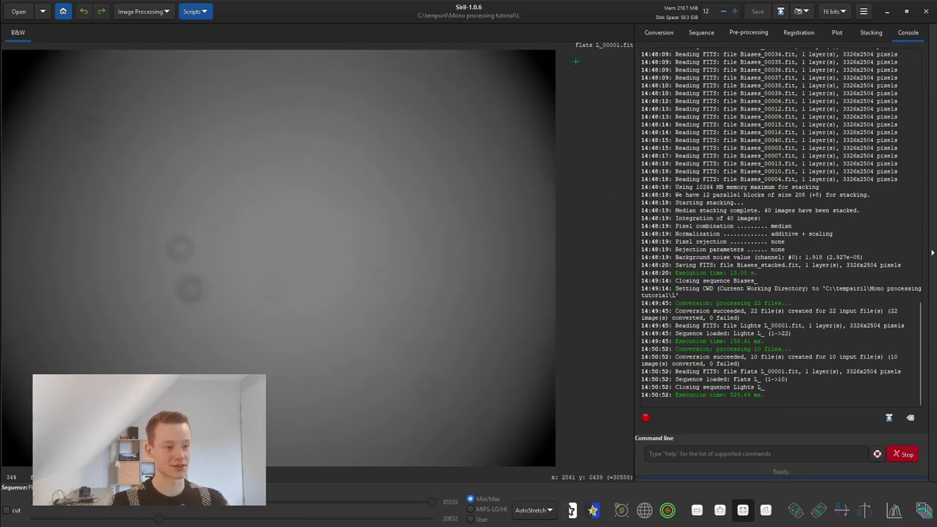
Step: Enable offset correction for the flats with Biases_stacked.fit from the Mono processing tutorial's Biases folder as the master bias
left_click(745, 34)
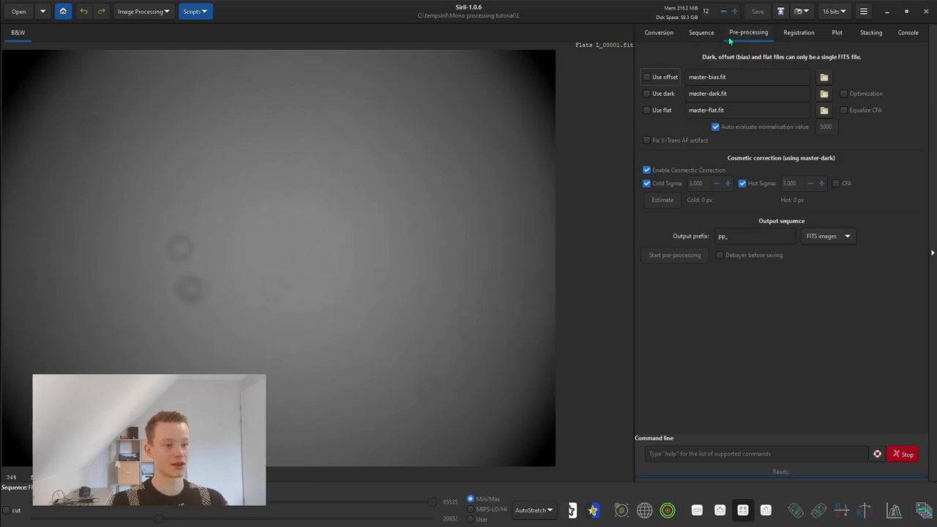
mouse_move(671, 65)
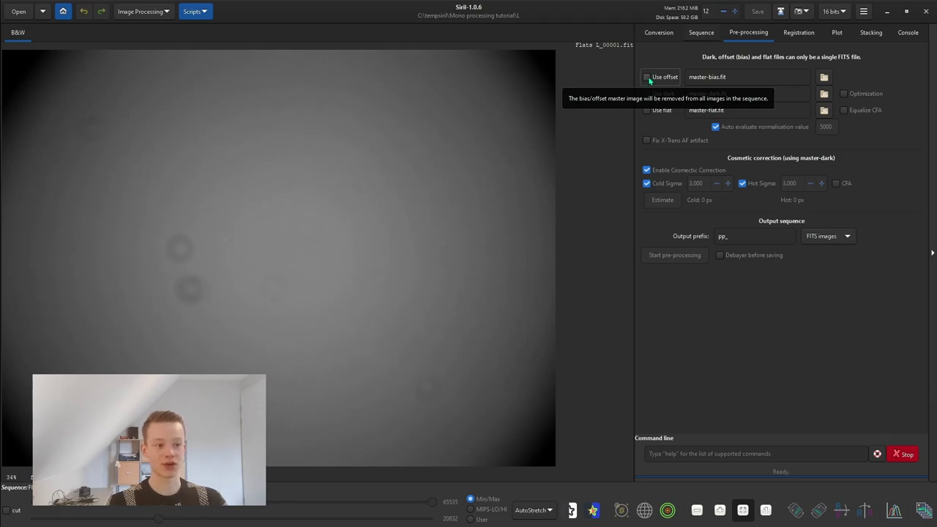
left_click(647, 78)
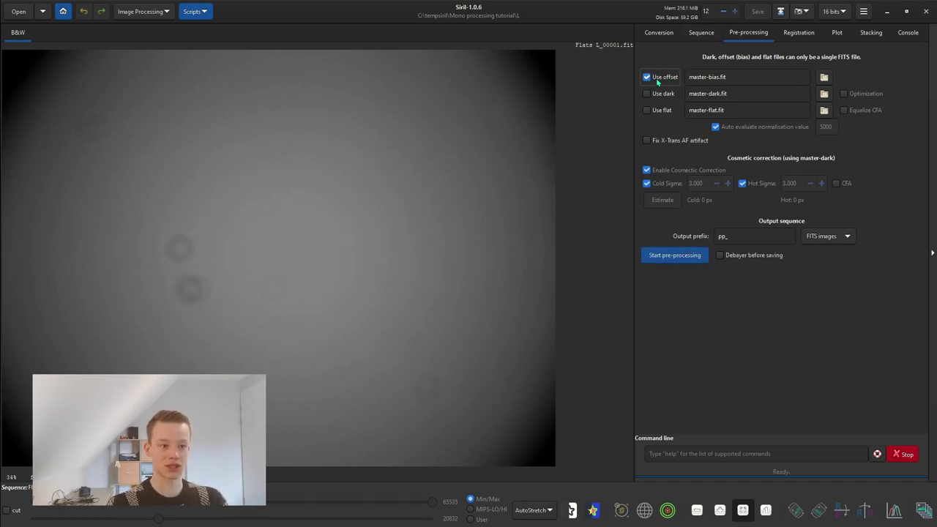
left_click(824, 78)
left_click(462, 105)
double_click(383, 157)
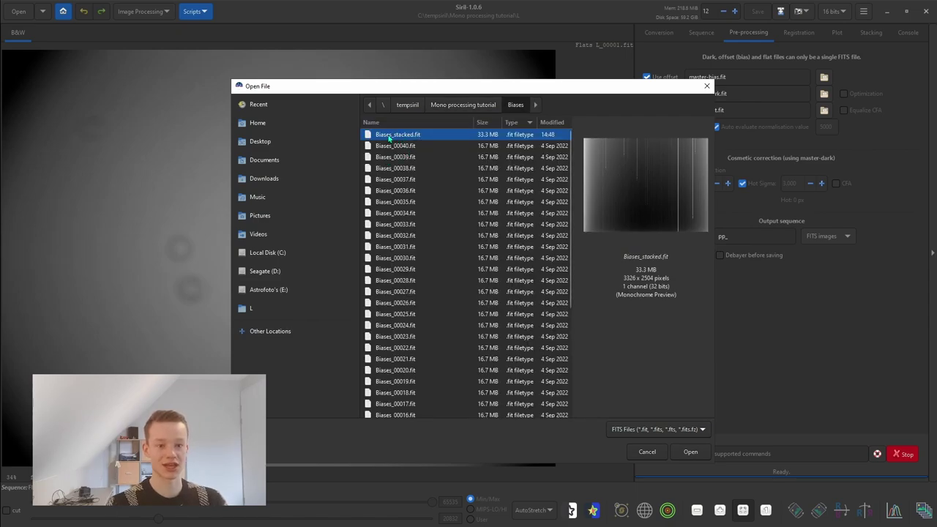
double_click(390, 135)
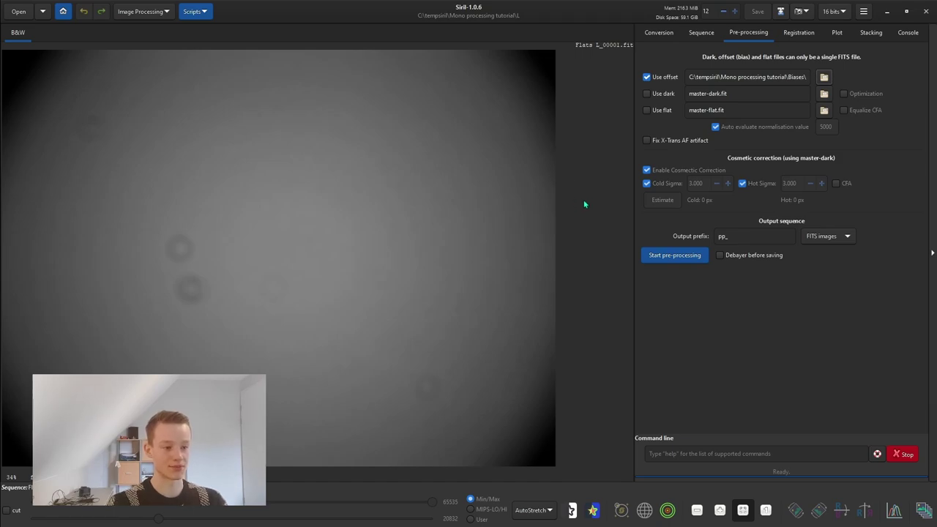
Step: Pre-process the Flats L sequence and stack all its calibrated images with Median stacking into pp_Flats L_stacked.fit
left_click(674, 254)
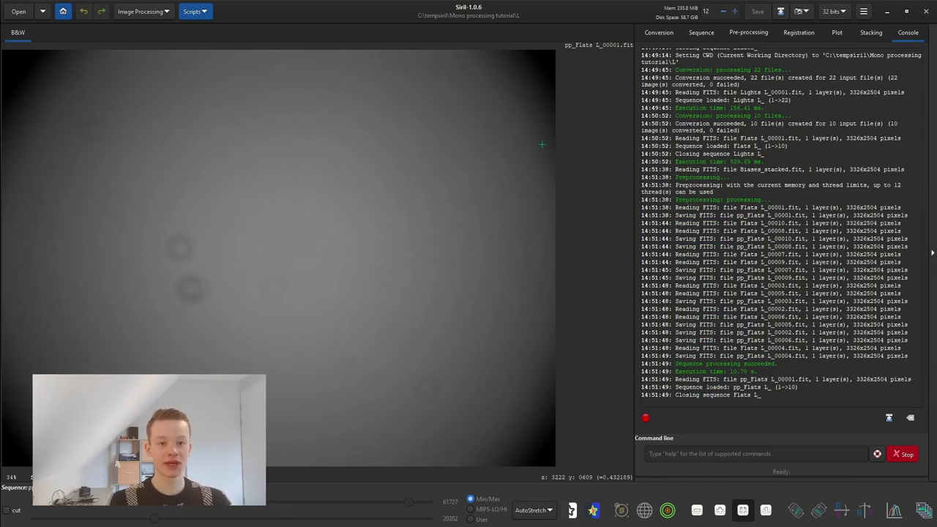
left_click(869, 34)
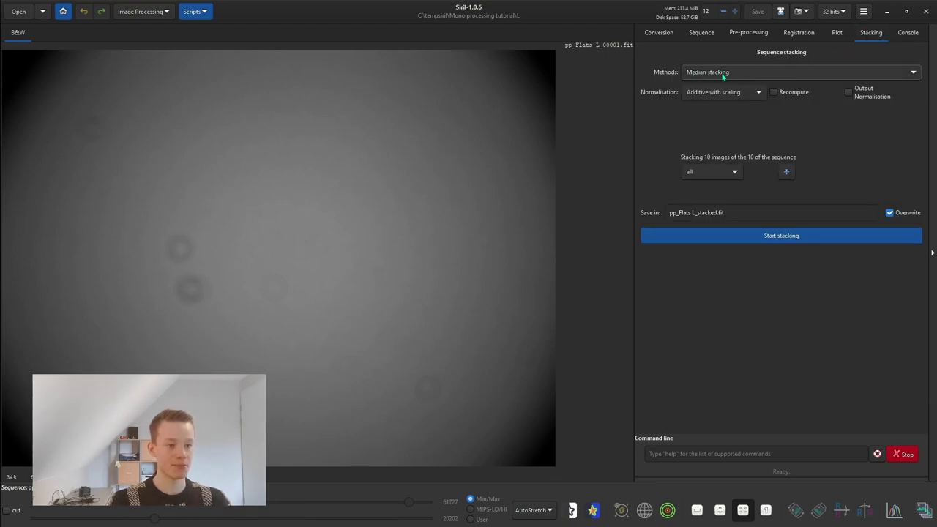
left_click(761, 242)
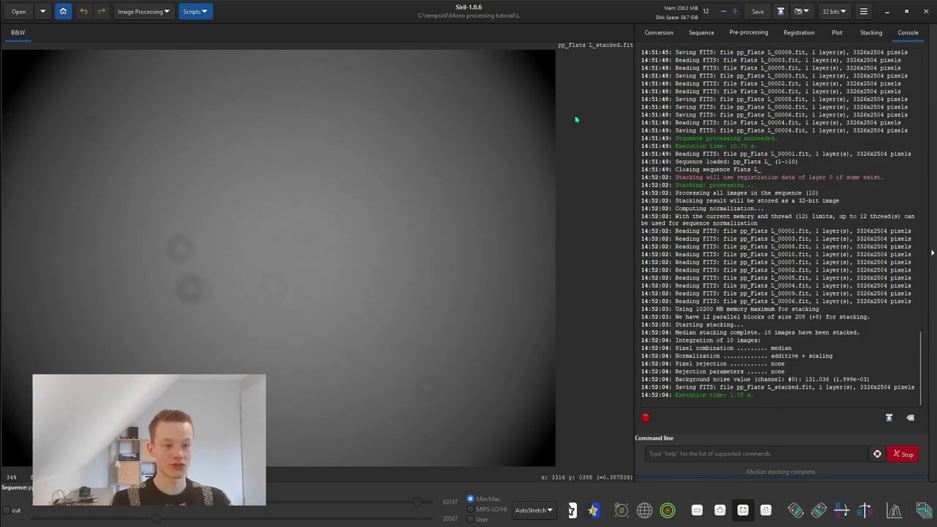
Step: Search the working directory for sequences and load Lights L_.seq
left_click(651, 33)
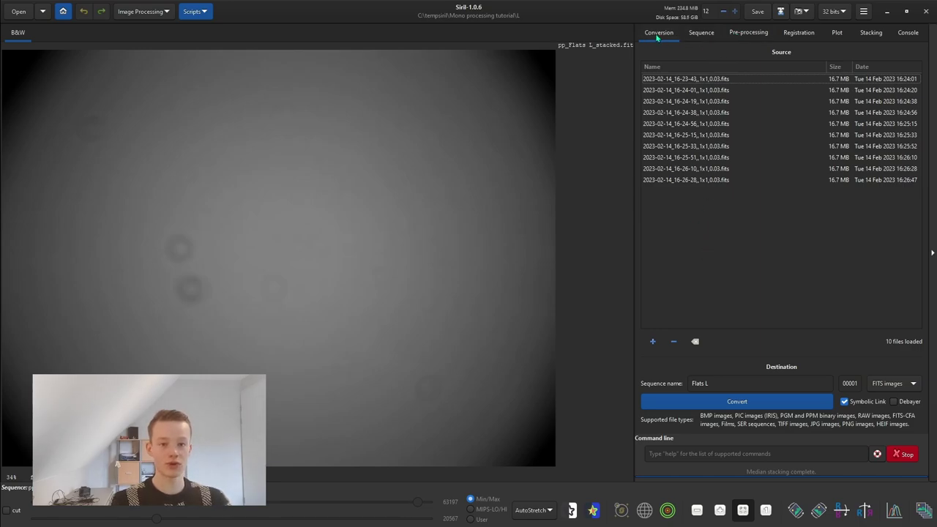
left_click(697, 36)
left_click(681, 88)
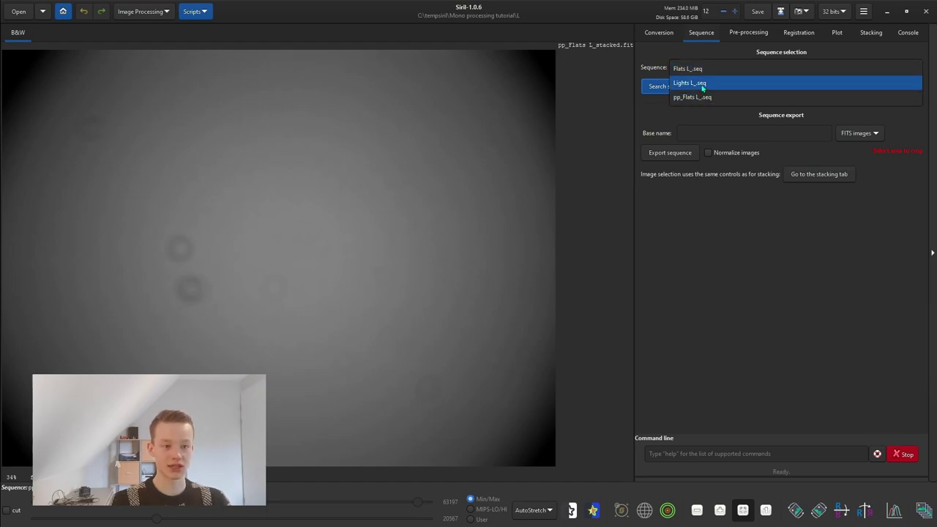
left_click(702, 84)
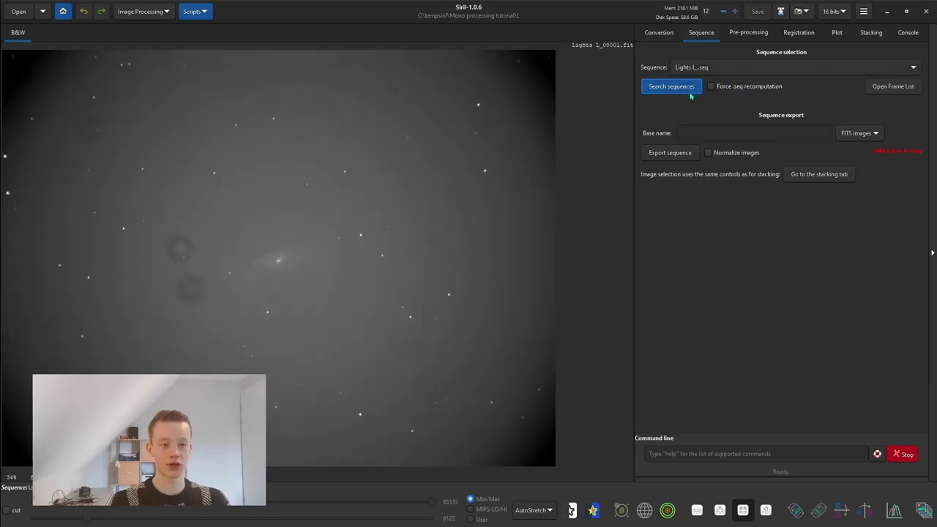
Step: Turn off offset correction for the Lights L sequence and enable dark and flat correction instead
left_click(747, 33)
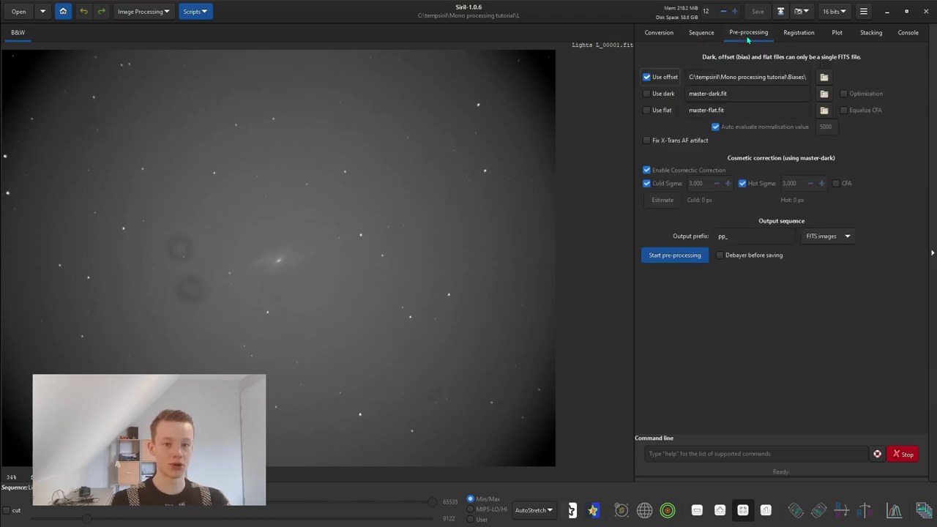
left_click(655, 79)
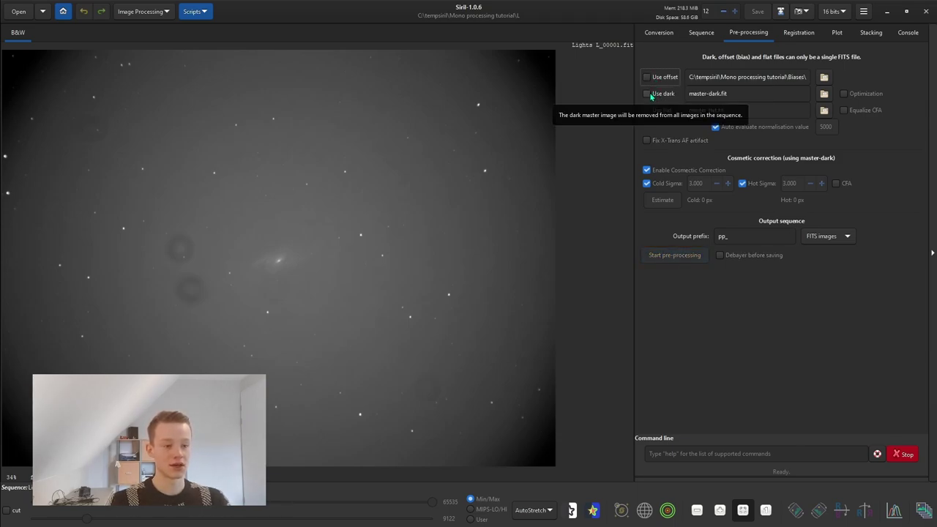
left_click(649, 95)
left_click(649, 112)
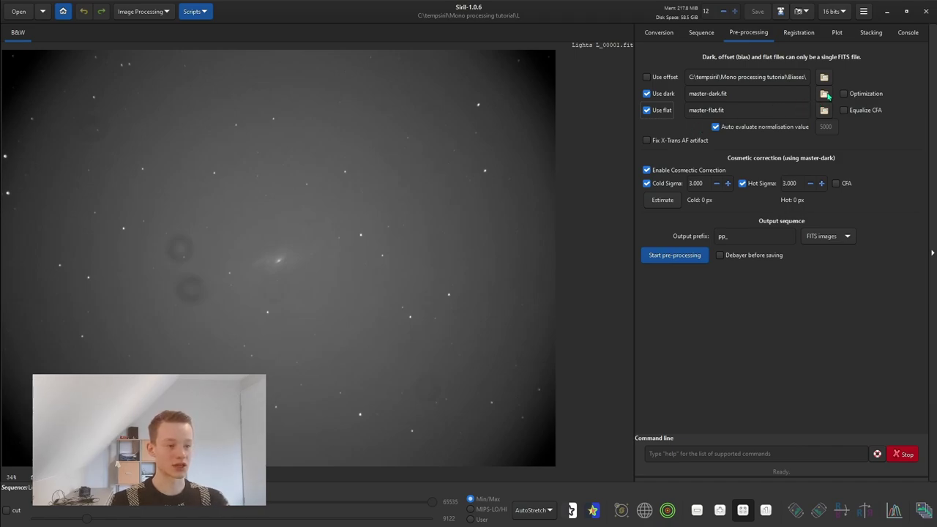
Step: Choose the stacked master dark from the Mono processing tutorial's Darks folder as the dark file
left_click(825, 95)
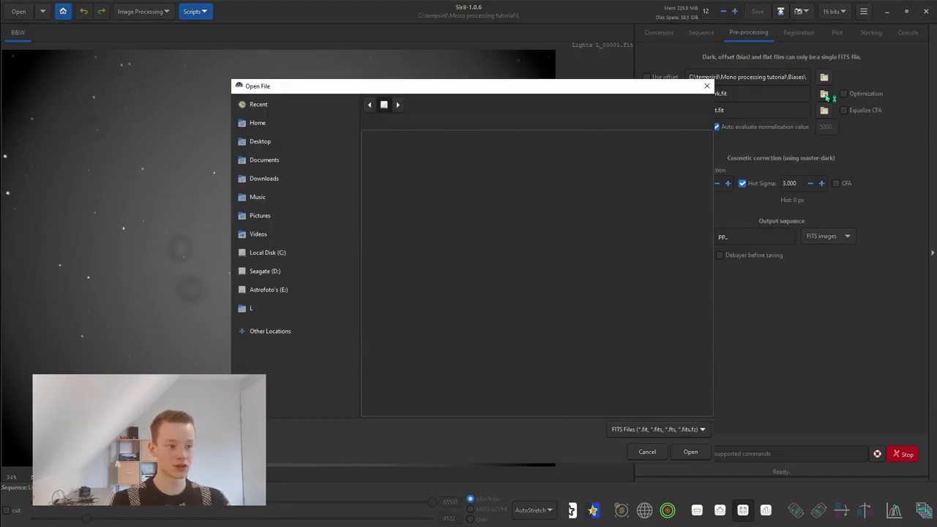
left_click(482, 109)
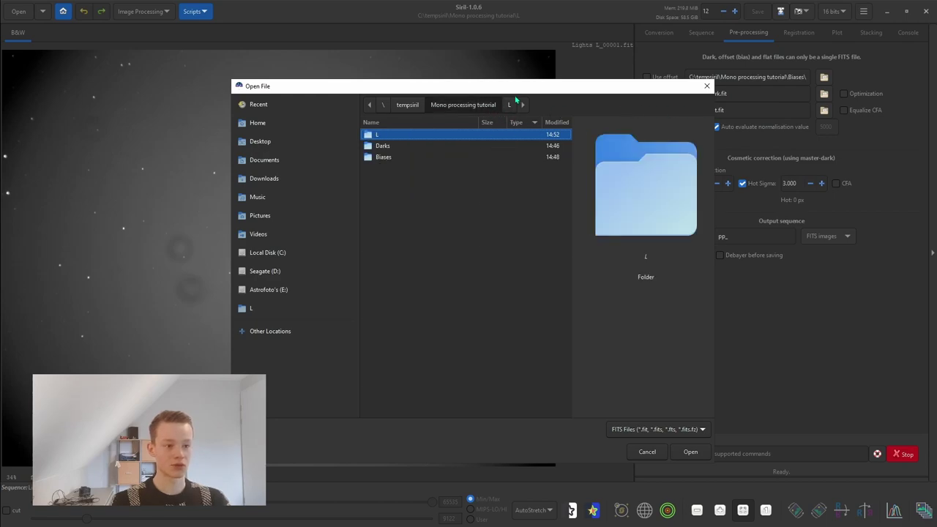
left_click(407, 148)
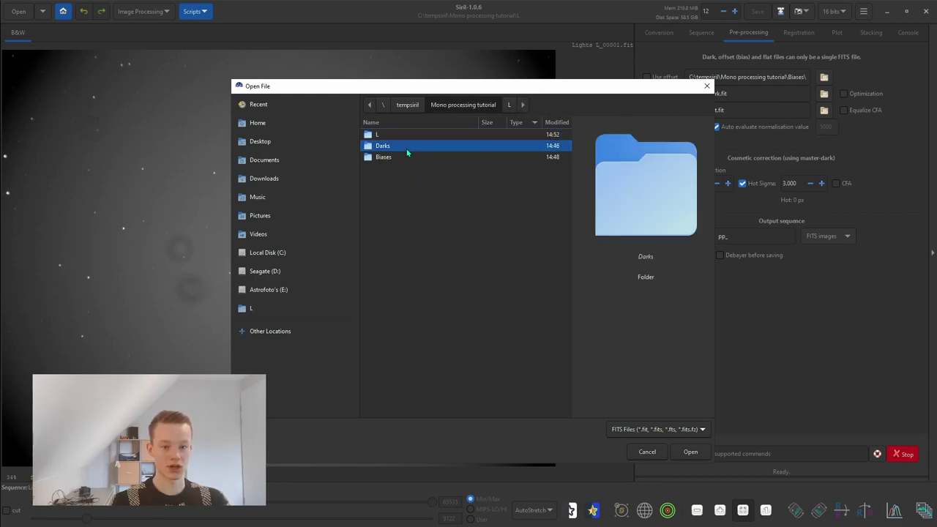
double_click(407, 147)
double_click(409, 135)
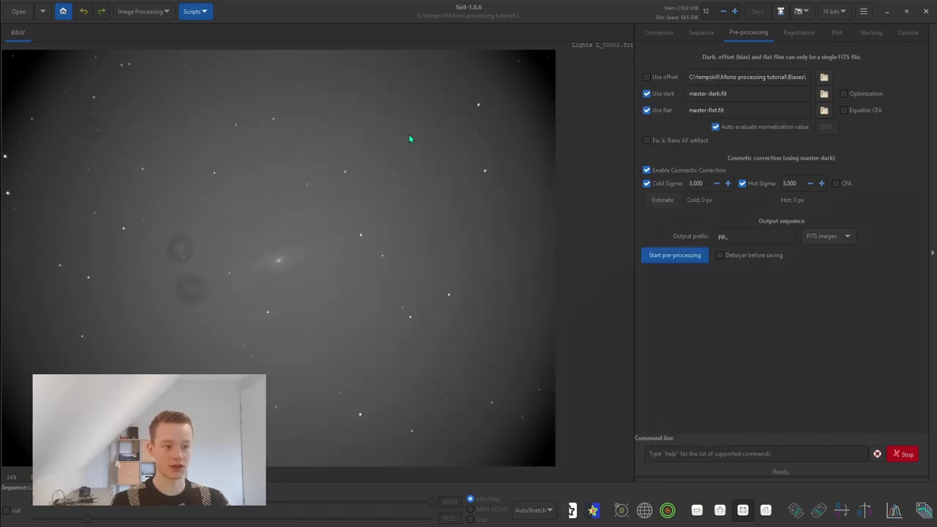
Step: Choose pp_Flats L_stacked.fit as the flat file and estimate the cold and hot pixels for cosmetic correction
left_click(824, 110)
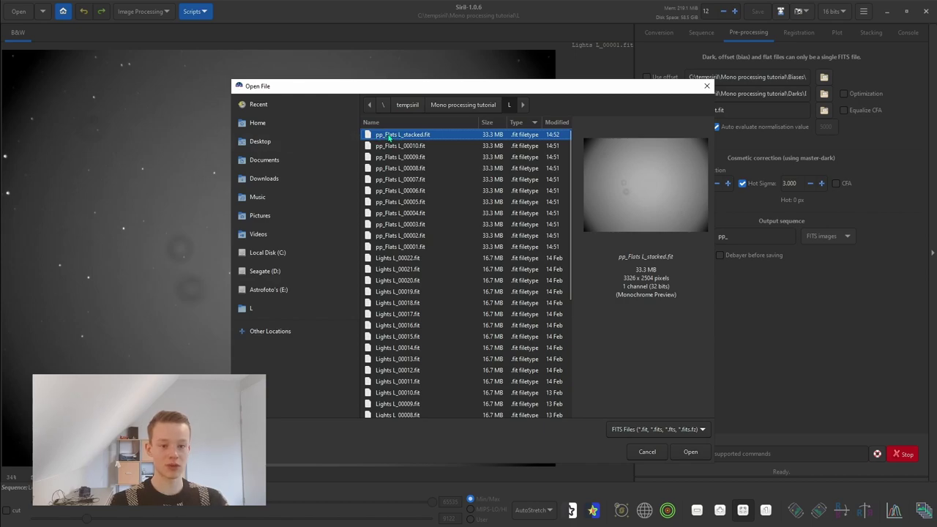
double_click(429, 137)
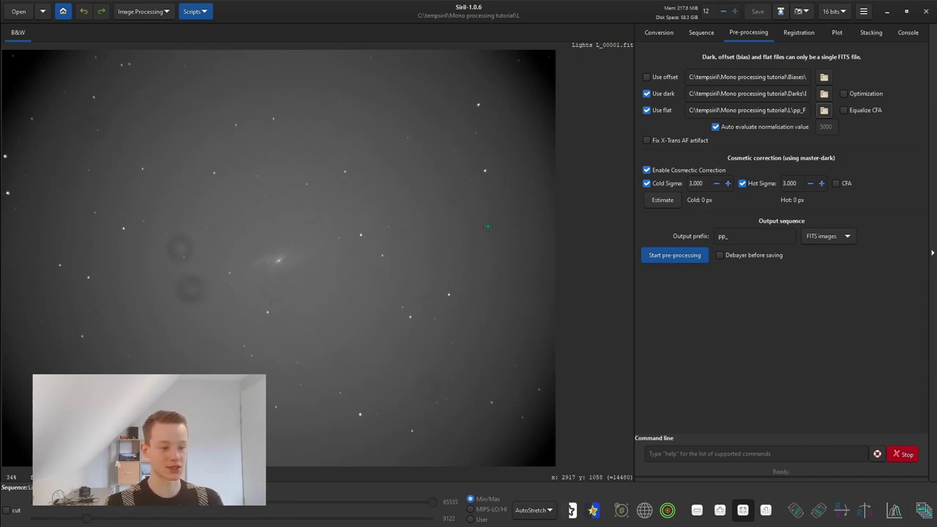
left_click(667, 205)
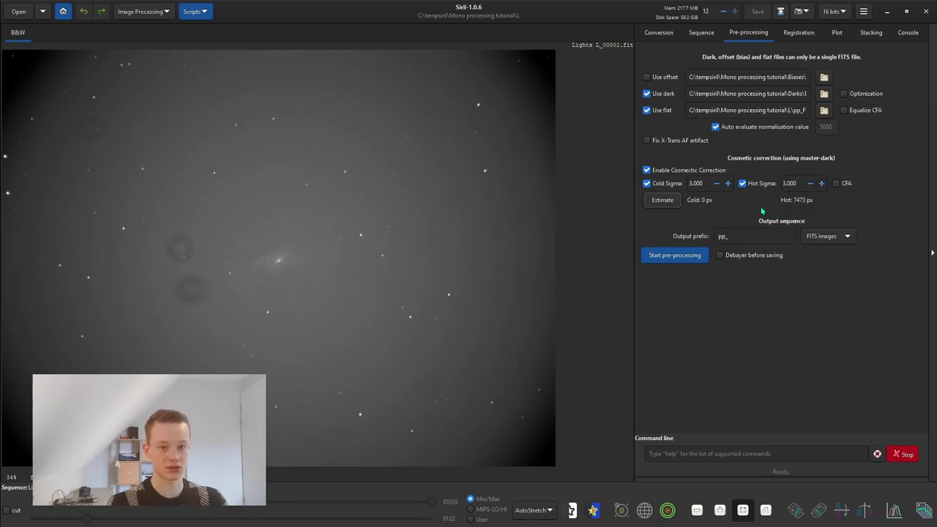
Step: Lower the cold sigma for cosmetic correction to 0.2, re-estimate the deviating pixels and pre-process the Lights L sequence
left_click(717, 186)
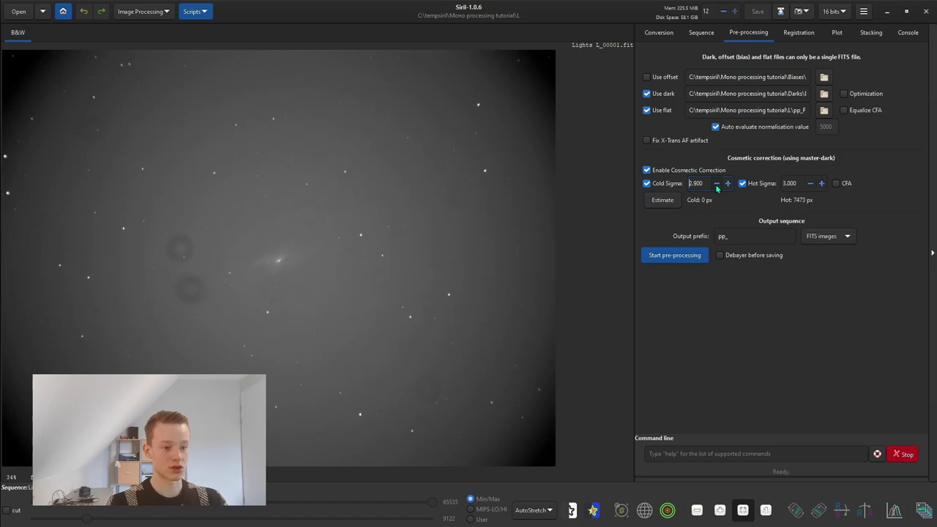
left_click(717, 184)
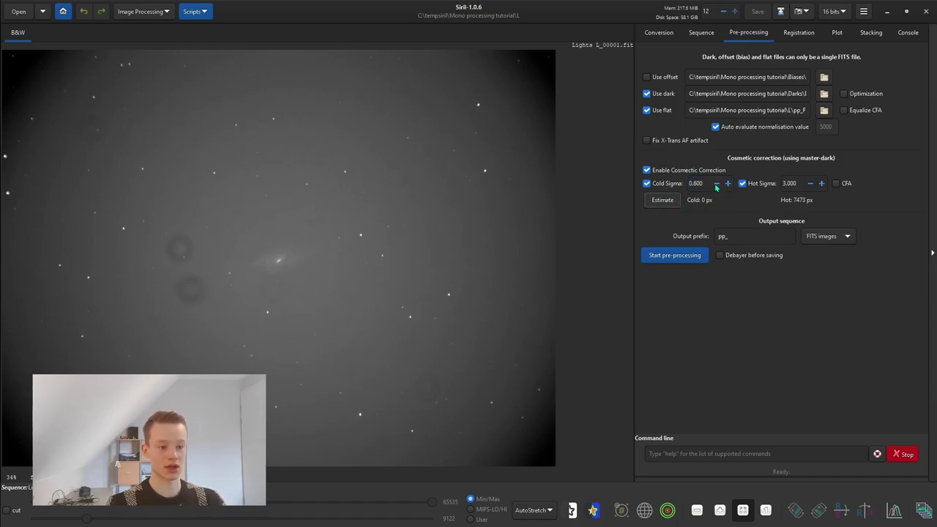
left_click(717, 184)
left_click(717, 184)
left_click(717, 185)
left_click(717, 185)
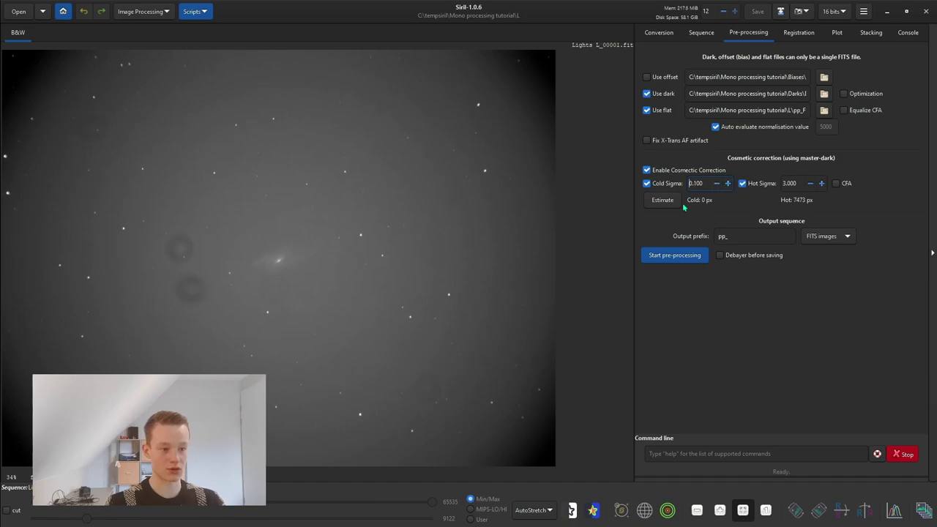
left_click(728, 183)
left_click(663, 200)
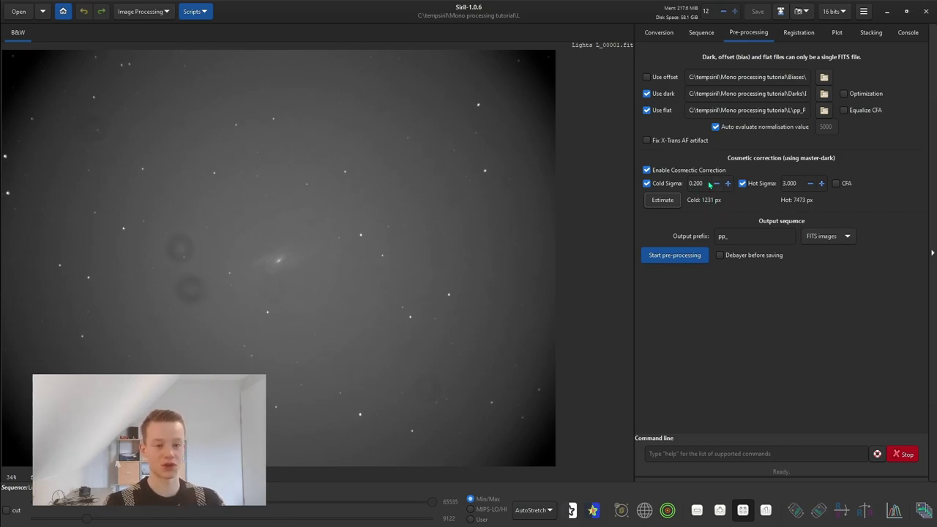
left_click(666, 256)
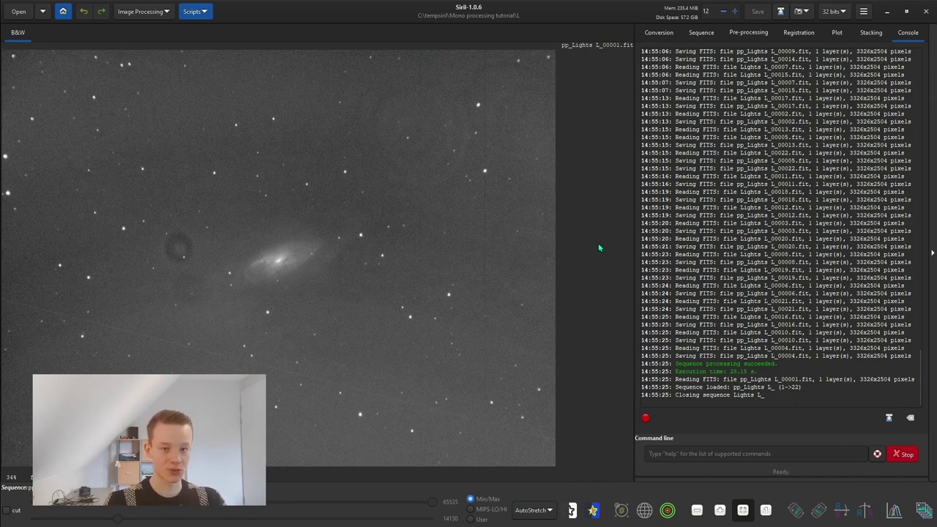
Step: Register all images of the pp_Lights L sequence with the Global Star Alignment (deep-sky) method
left_click(810, 35)
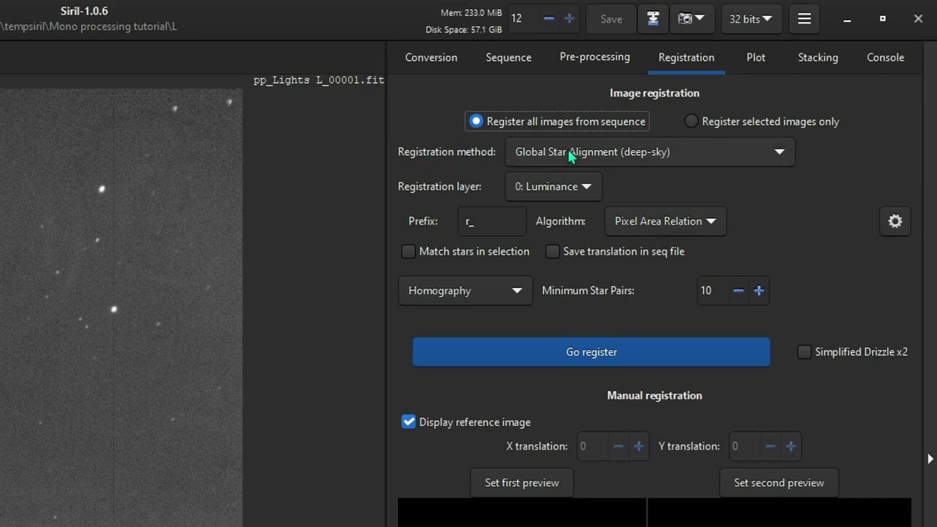
mouse_move(569, 150)
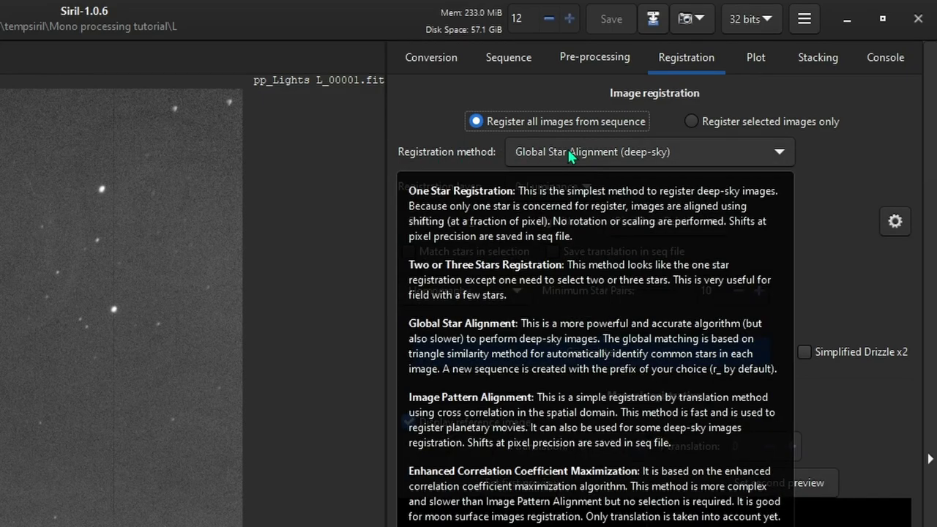
left_click(654, 152)
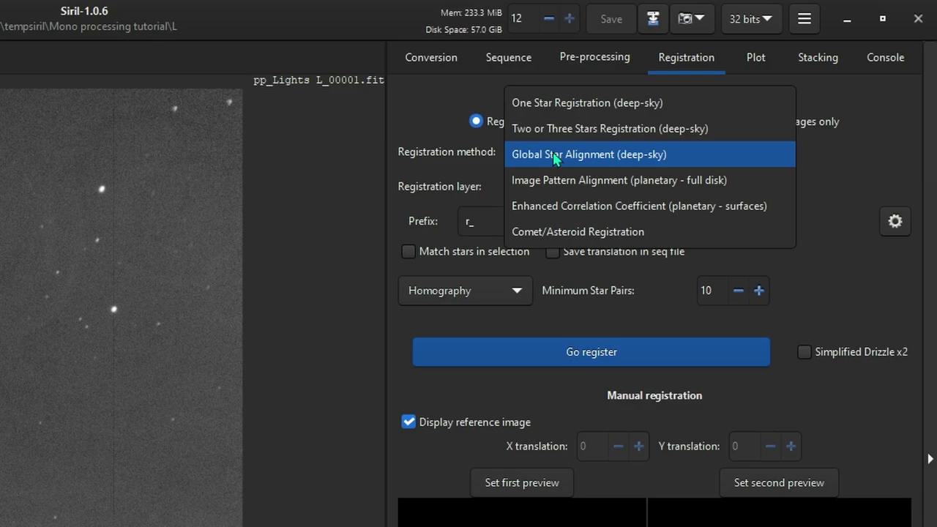
left_click(554, 156)
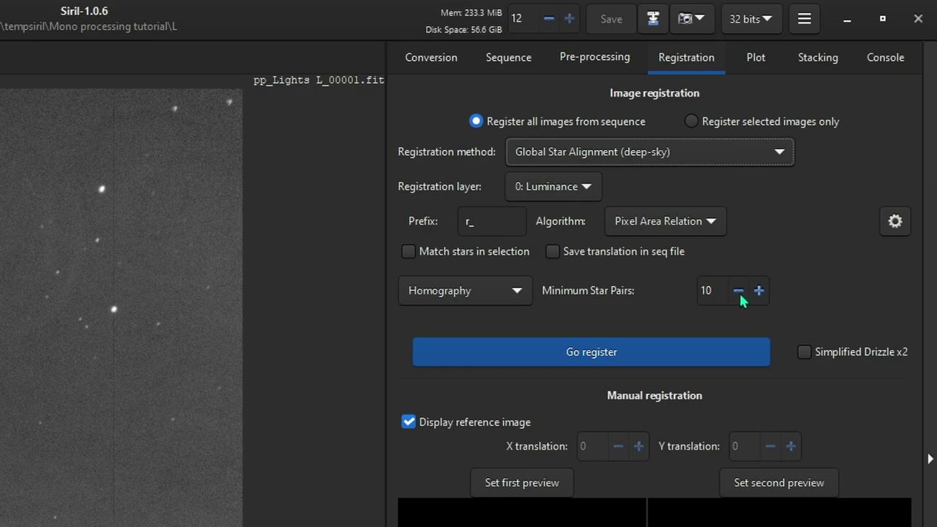
left_click(552, 366)
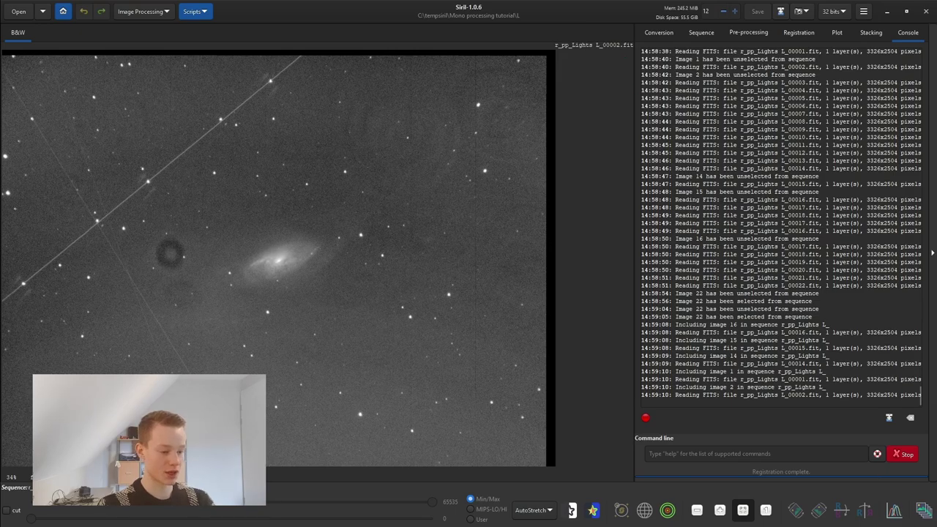
Step: Open the frame list of the registered lights and compare several of the first ten frames for satellite trails and quality
left_click(925, 511)
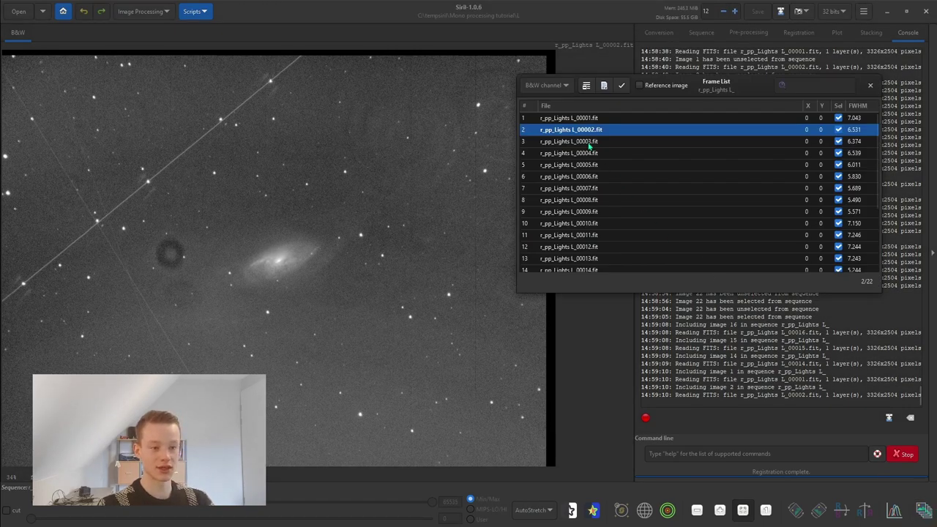
left_click(589, 118)
left_click(594, 130)
left_click(587, 141)
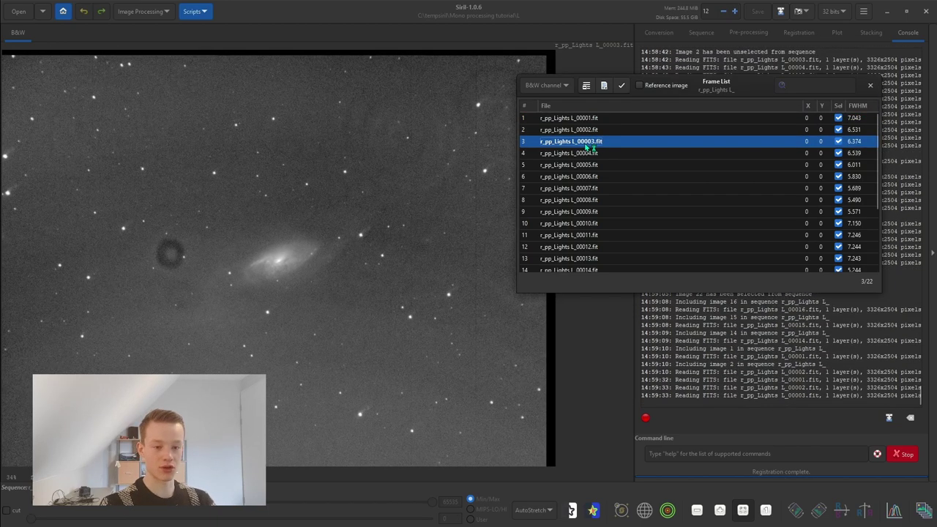
key("Down")
key("Up")
key("Up")
key("Down")
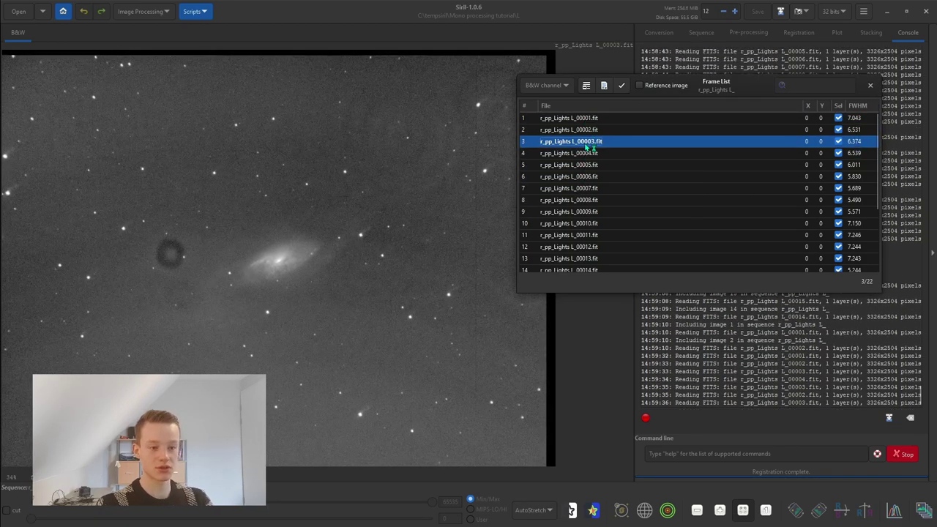
key("Down")
left_click(591, 223)
left_click(592, 202)
left_click(584, 177)
left_click(591, 165)
left_click(591, 141)
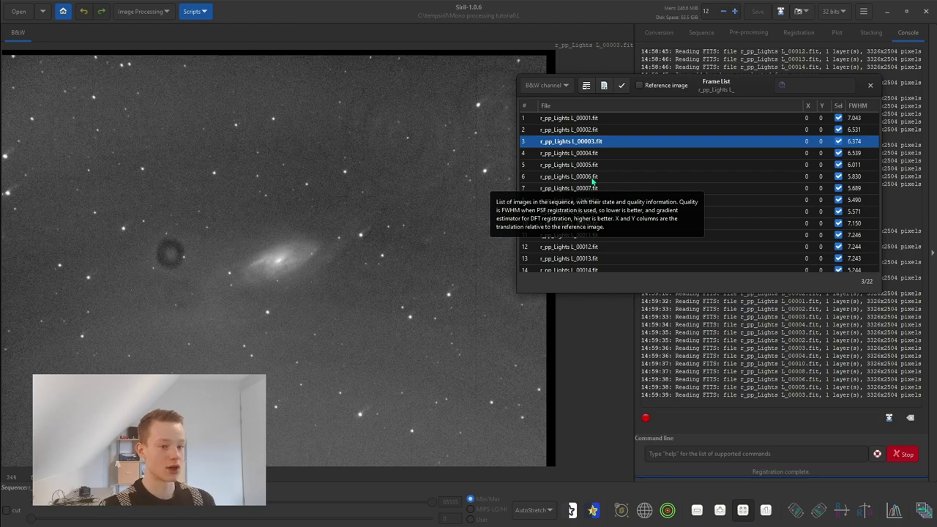
Step: Exclude frames r_pp_Lights L_00001.fit and r_pp_Lights L_00002.fit from the registered sequence
left_click(580, 123)
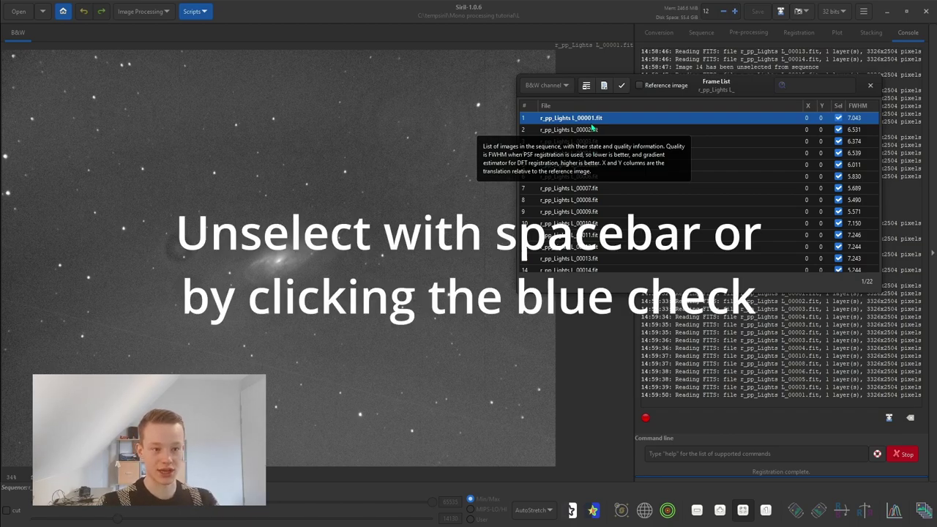
key("space")
left_click(592, 128)
key("space")
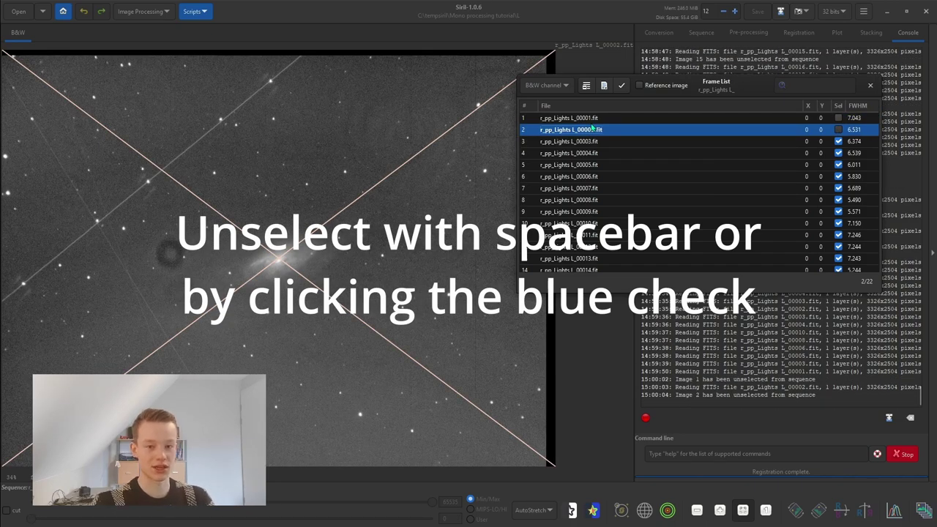
Step: Check the frames from 3 onwards one by one and exclude frames 14, 15 and 16 from the sequence
key("Down")
key("Down")
key("Down")
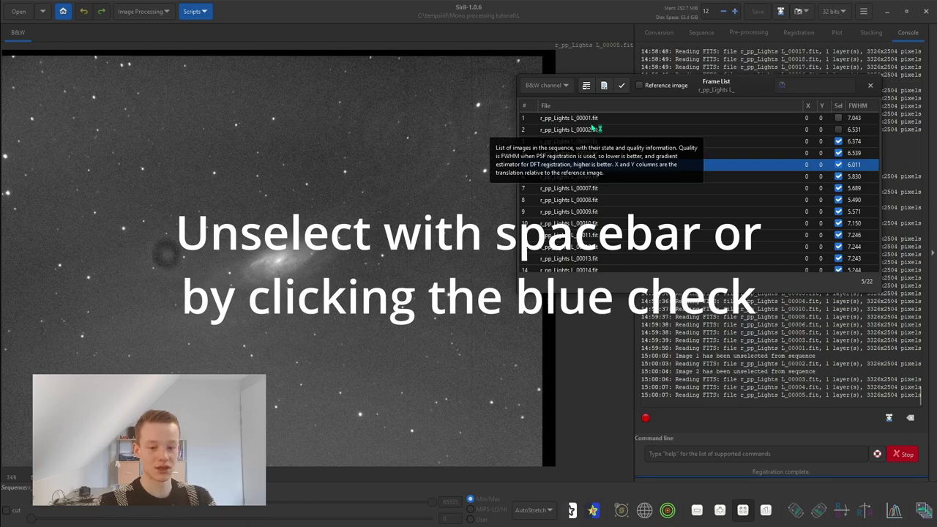
key("Down")
key("Down")
key("Down")
key("Down")
key("Down")
key("Down")
key("Down")
key("Down")
key("Down")
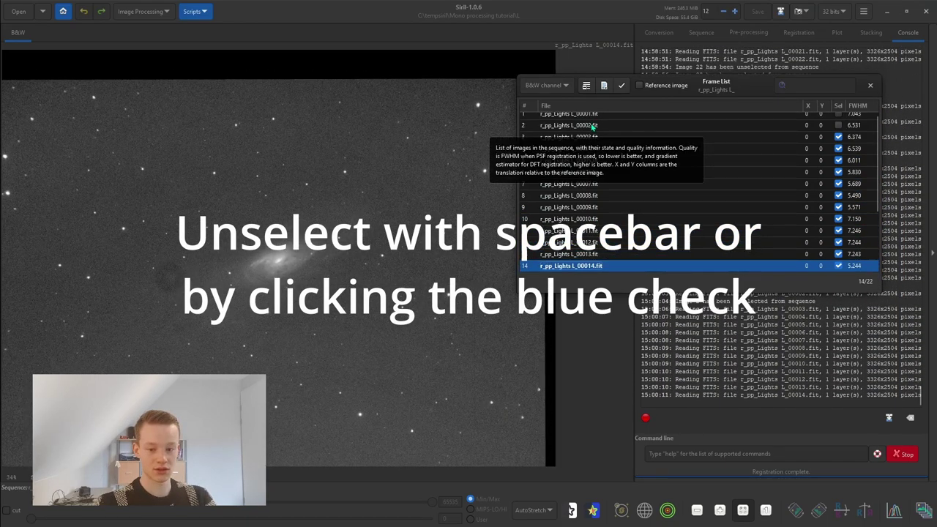
key("space")
key("Down")
key("space")
key("Down")
key("Down")
key("space")
Step: Inspect the remaining registered frames up to frame 22 and close the frame list
key("Down")
key("Down")
key("Down")
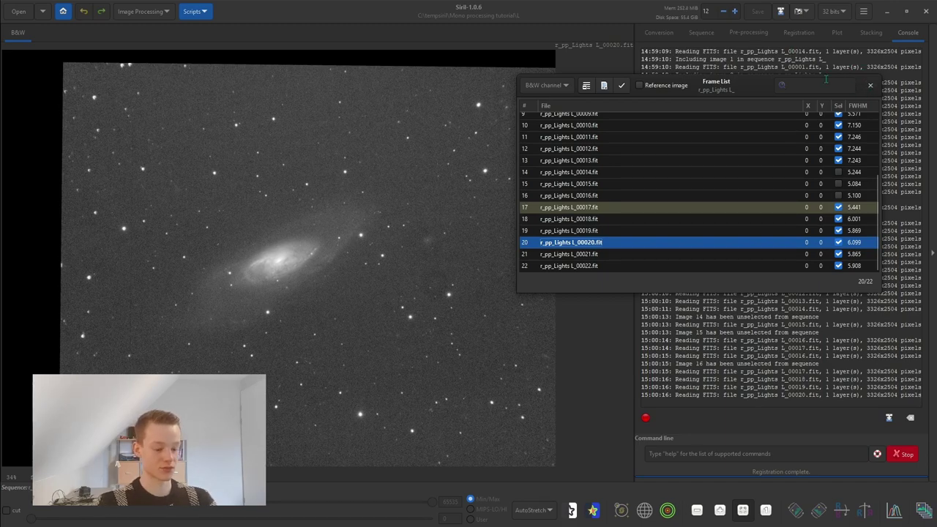
key("Down")
key("Down")
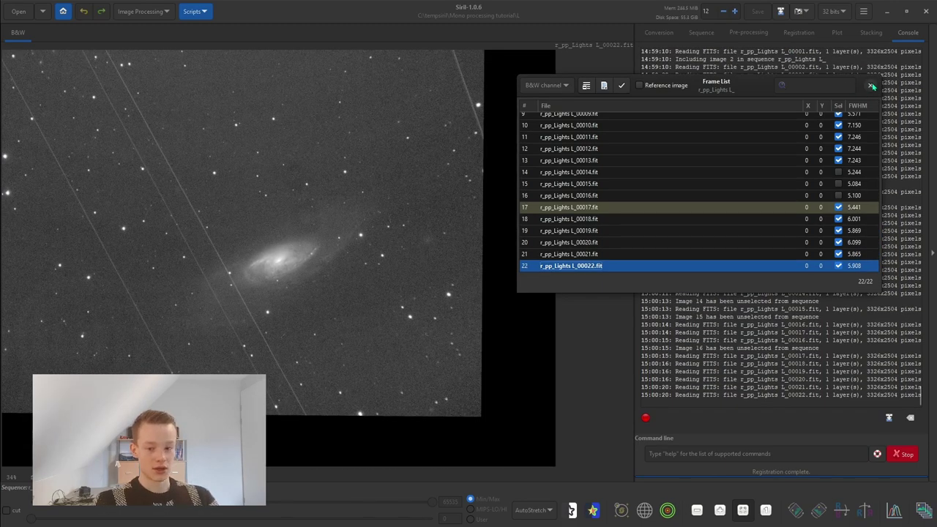
left_click(871, 86)
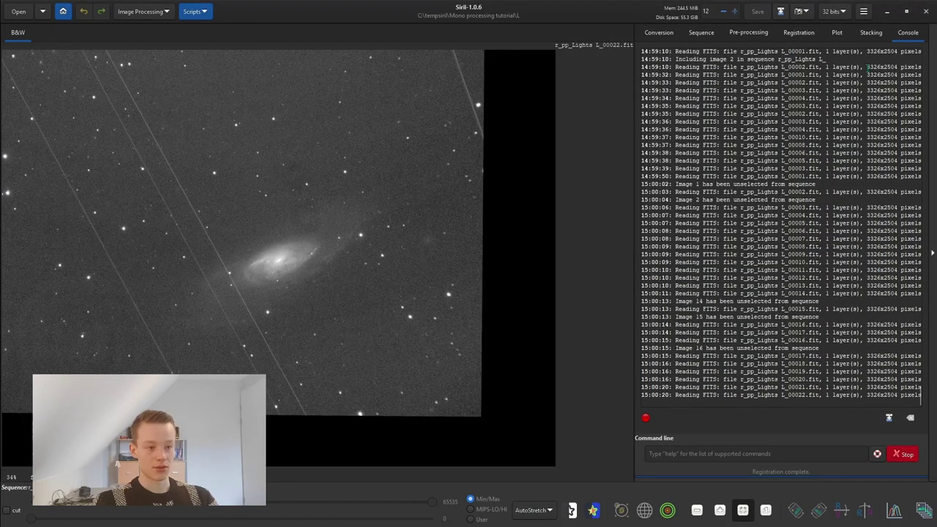
Step: Plot the FWHM of the registered frames and show frame 12 from one of the highest points of the curve
left_click(836, 34)
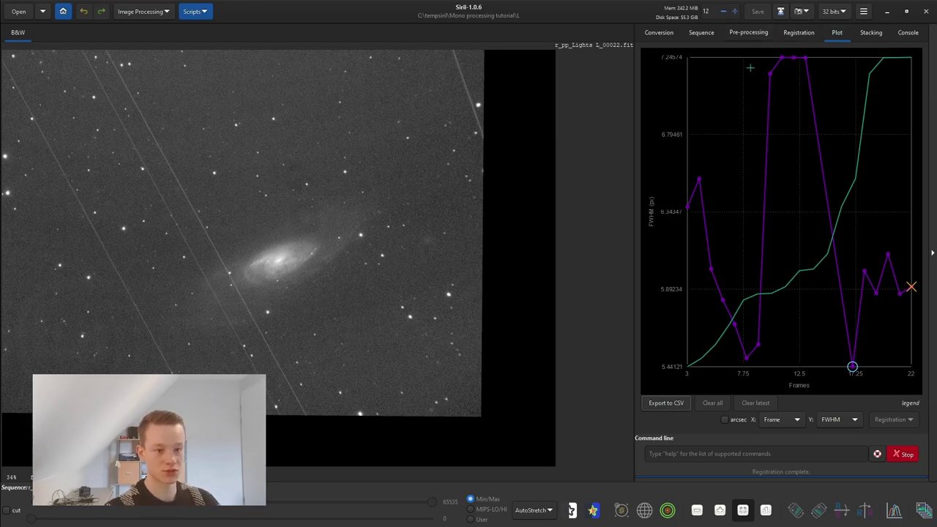
left_click(797, 65)
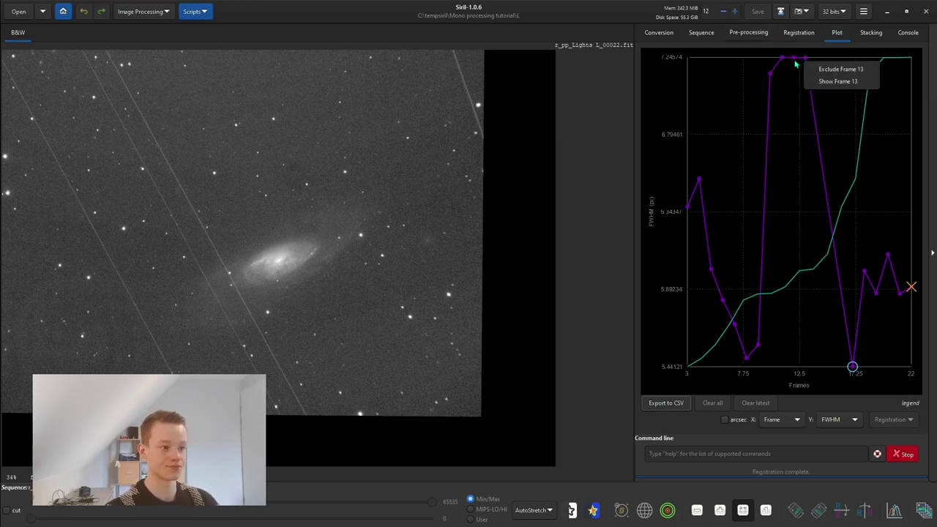
left_click(791, 60)
mouse_move(791, 60)
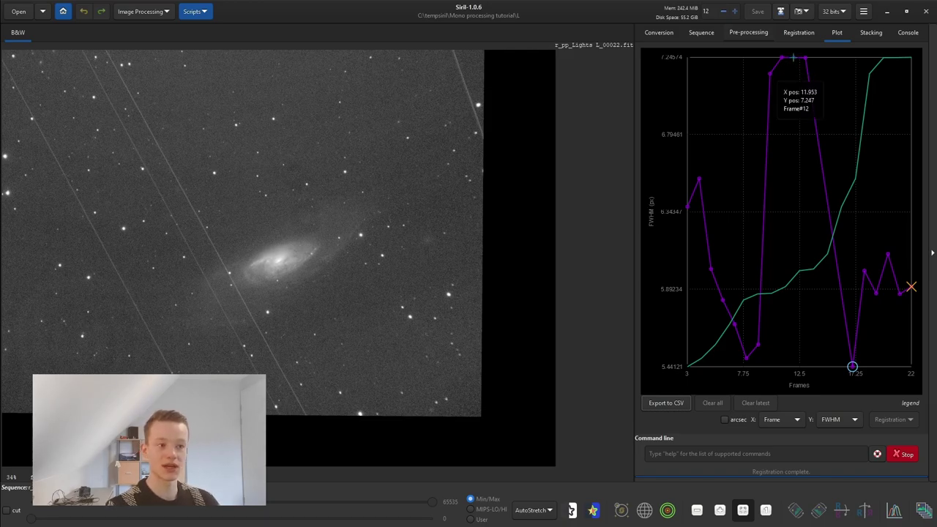
right_click(793, 57)
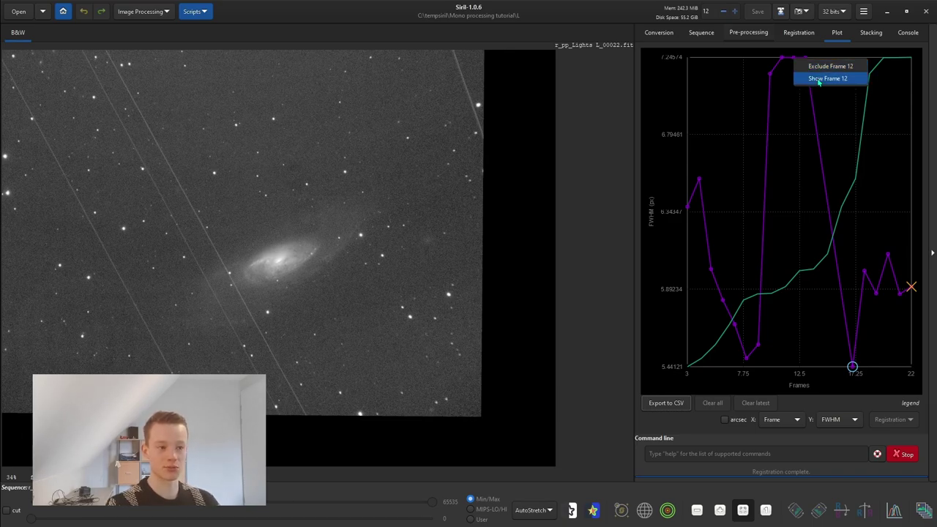
left_click(819, 79)
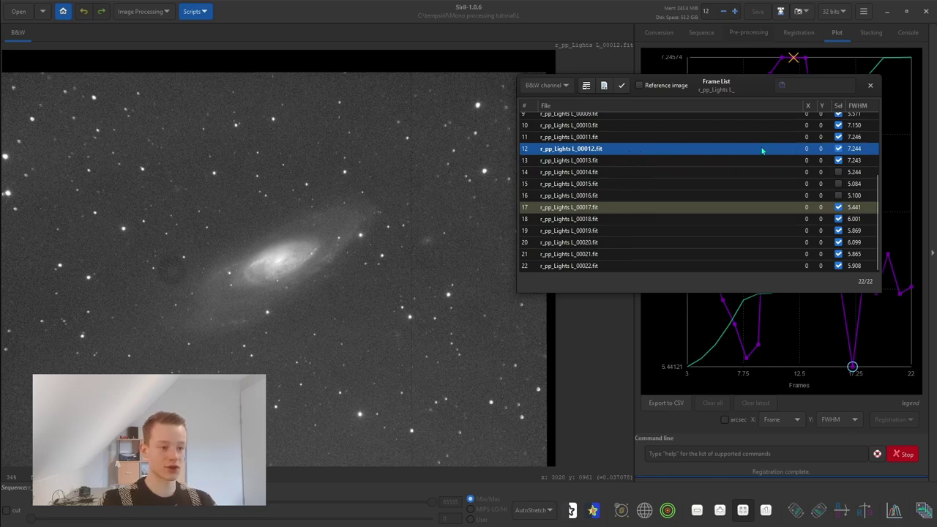
Step: Try excluding frame 12 from the sequence, include it again and close the frame list
left_click(839, 149)
left_click(839, 149)
left_click(839, 148)
left_click(839, 149)
left_click(839, 149)
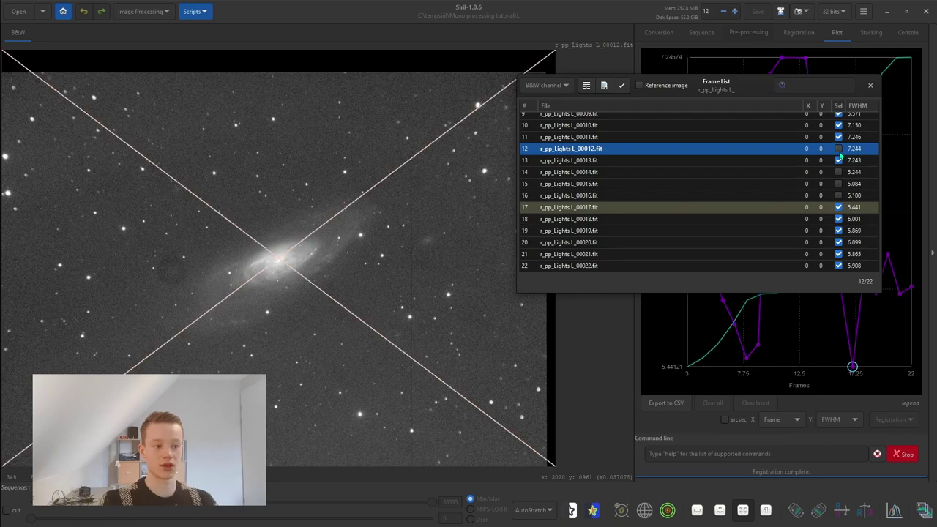
left_click(840, 148)
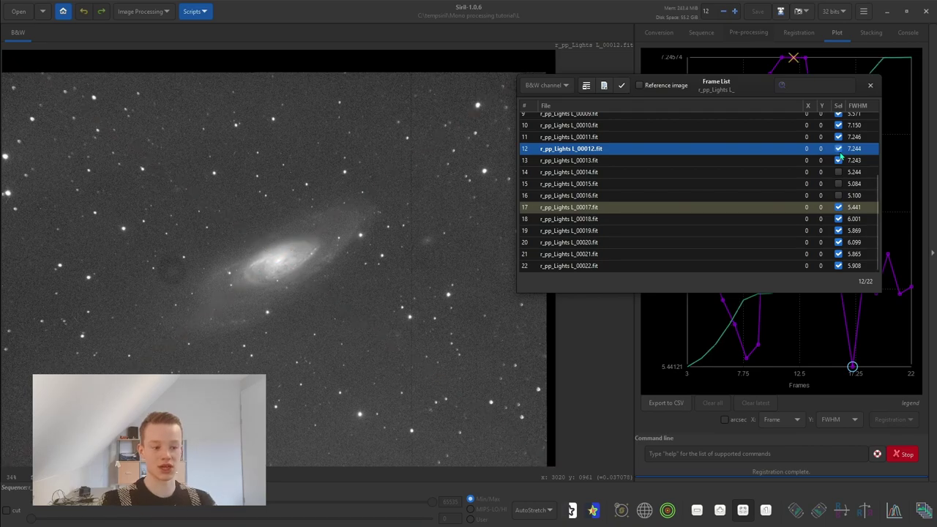
left_click(871, 85)
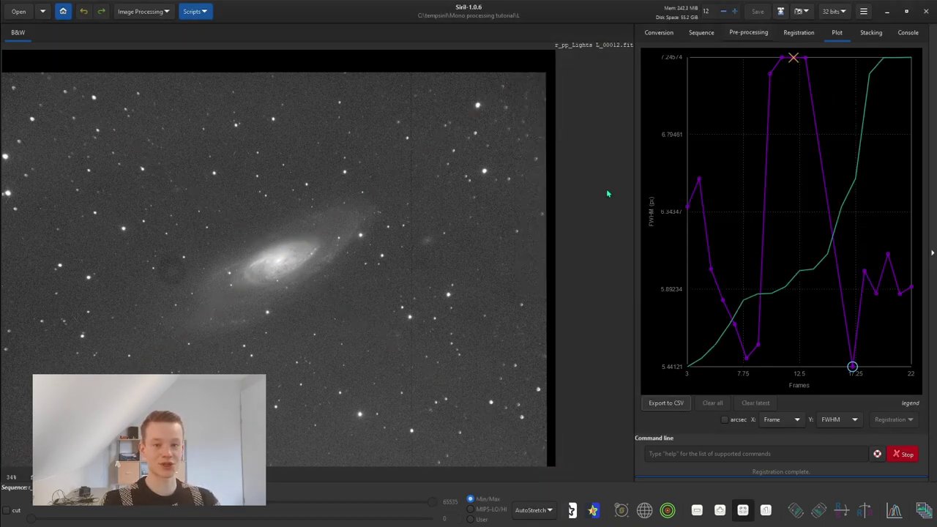
Step: Set the stacking method for the registered L lights to Average stacking with rejection
left_click(883, 34)
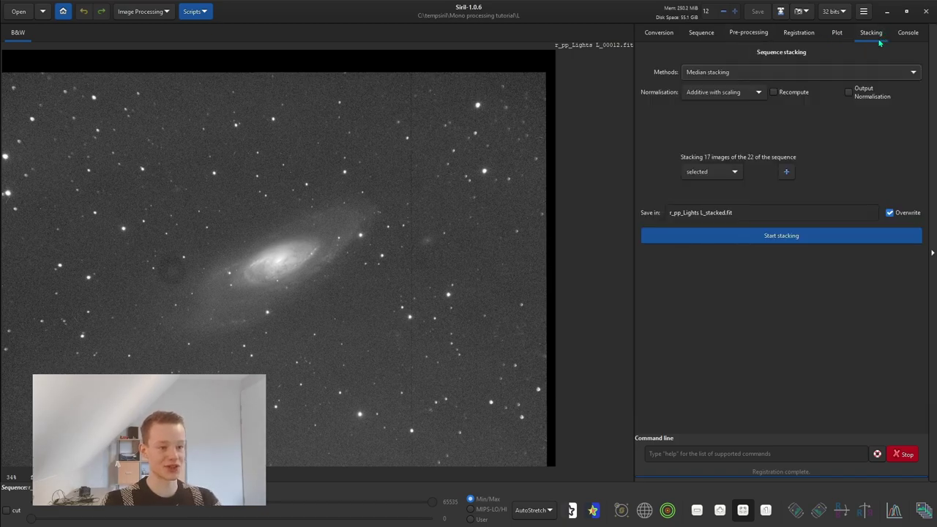
left_click(838, 35)
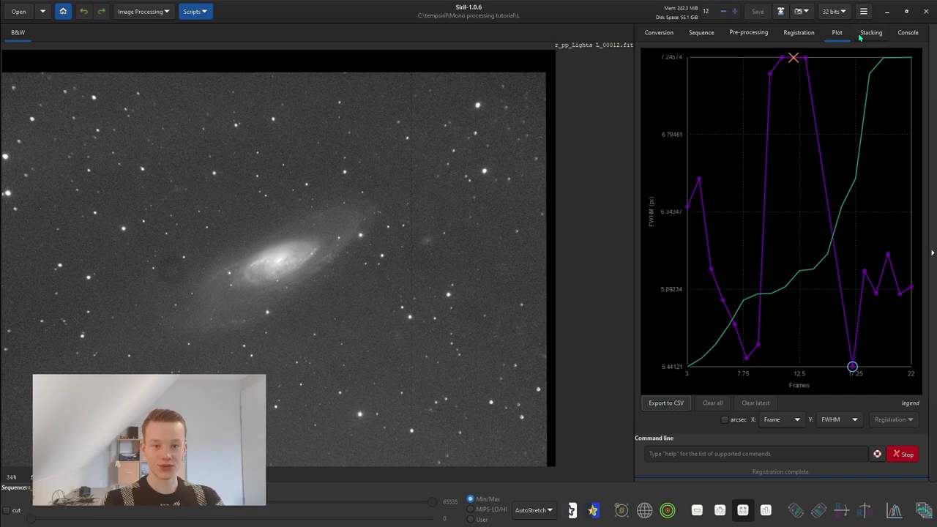
left_click(870, 34)
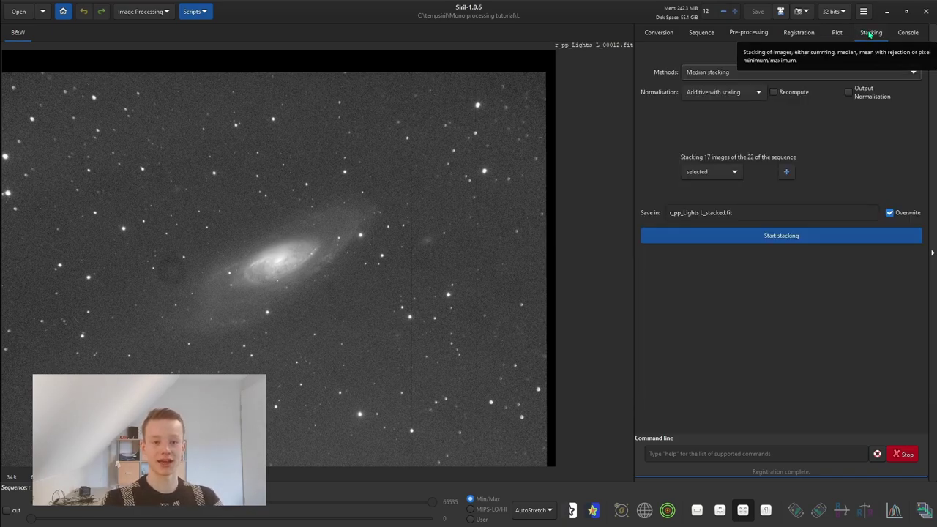
left_click(725, 73)
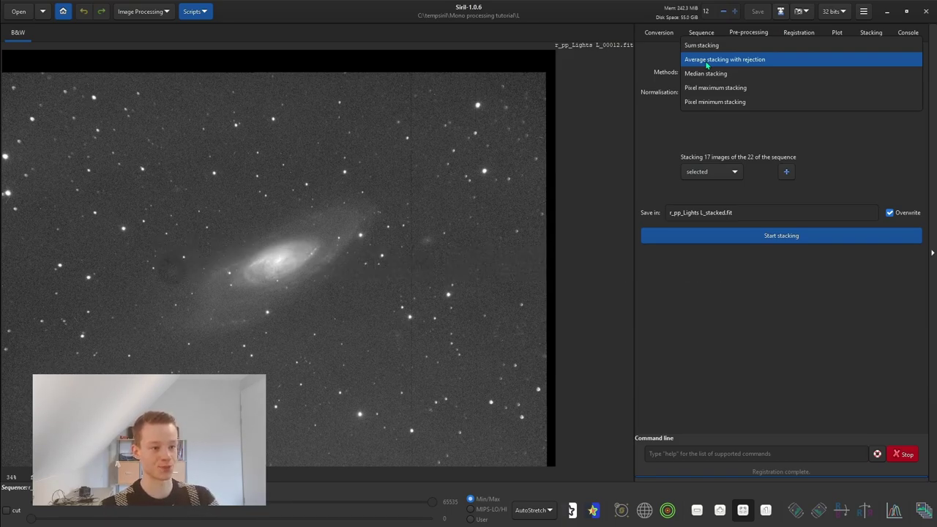
left_click(707, 65)
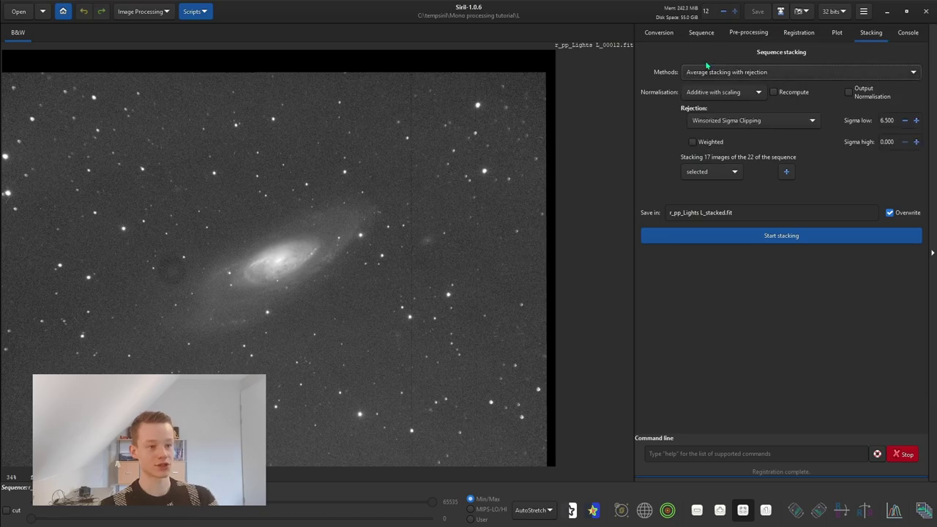
Step: Set both the low and high sigma rejection values to 5.000
left_click(905, 121)
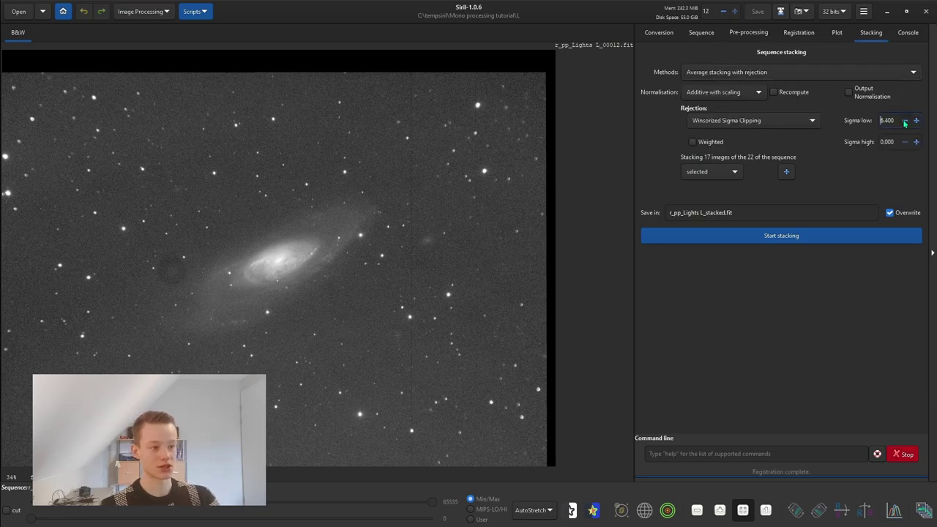
left_click(905, 121)
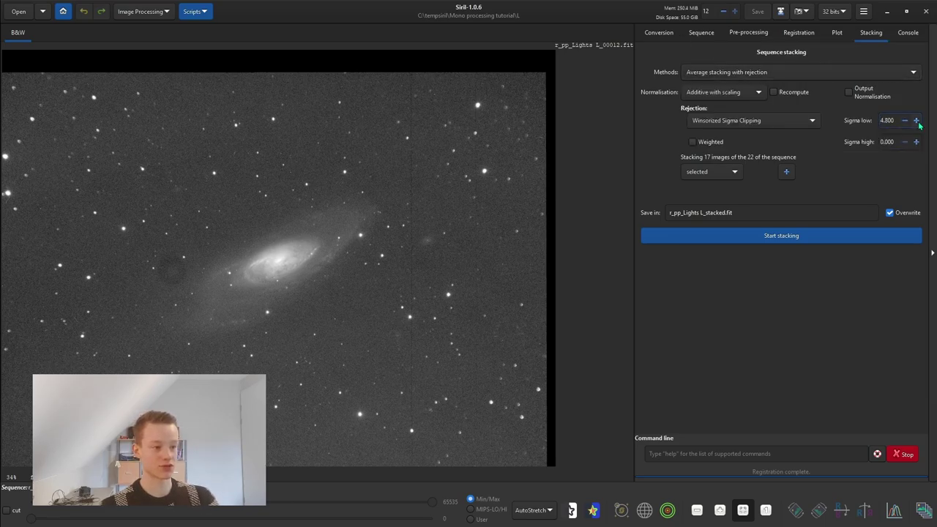
left_click(916, 121)
left_click(919, 143)
left_click(918, 143)
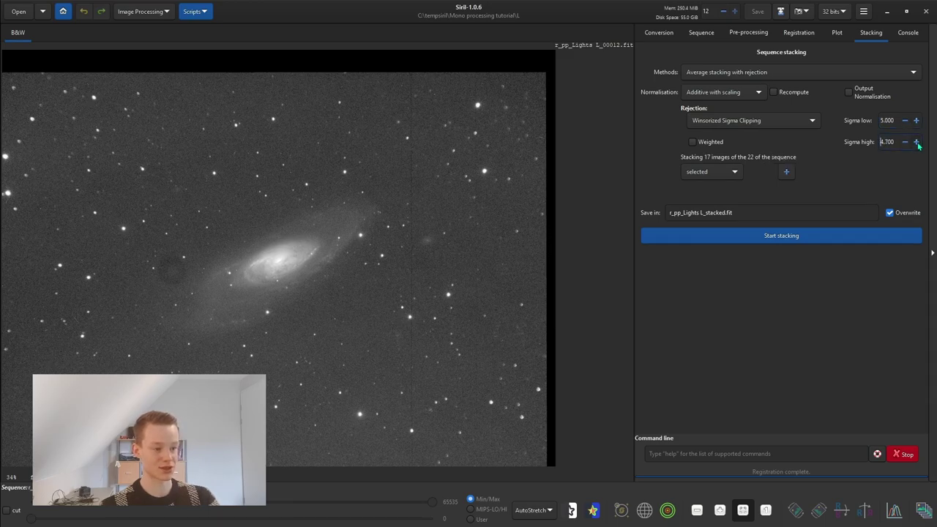
left_click(918, 143)
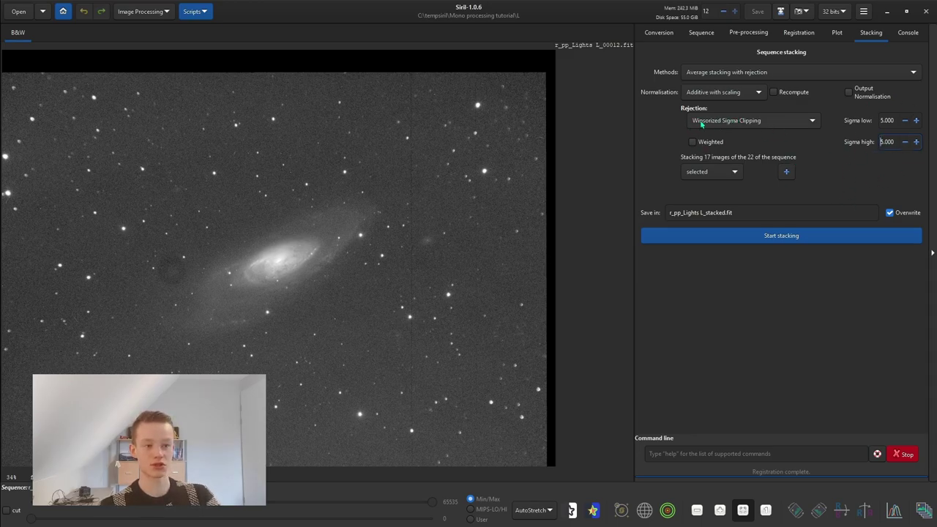
Step: Keep Winsorized Sigma Clipping as the rejection, enable weighting and stack the selected L frames
left_click(735, 122)
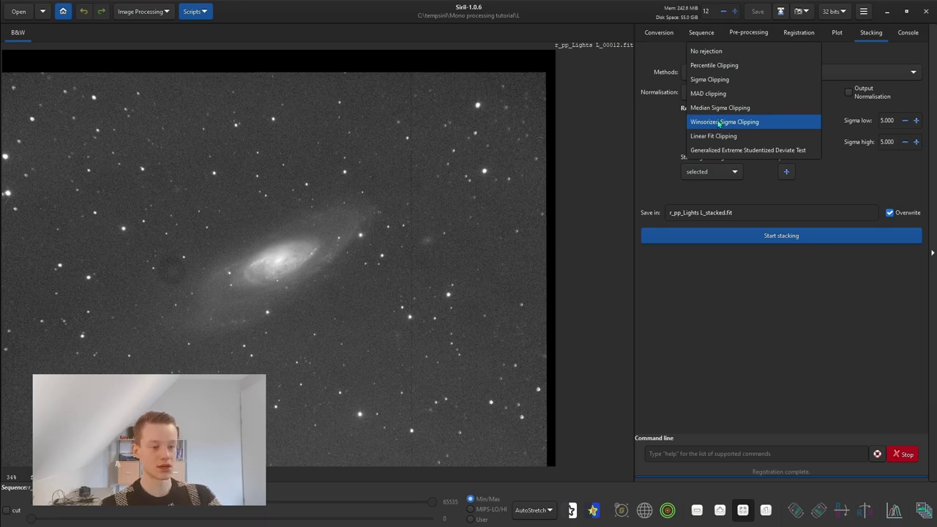
left_click(719, 123)
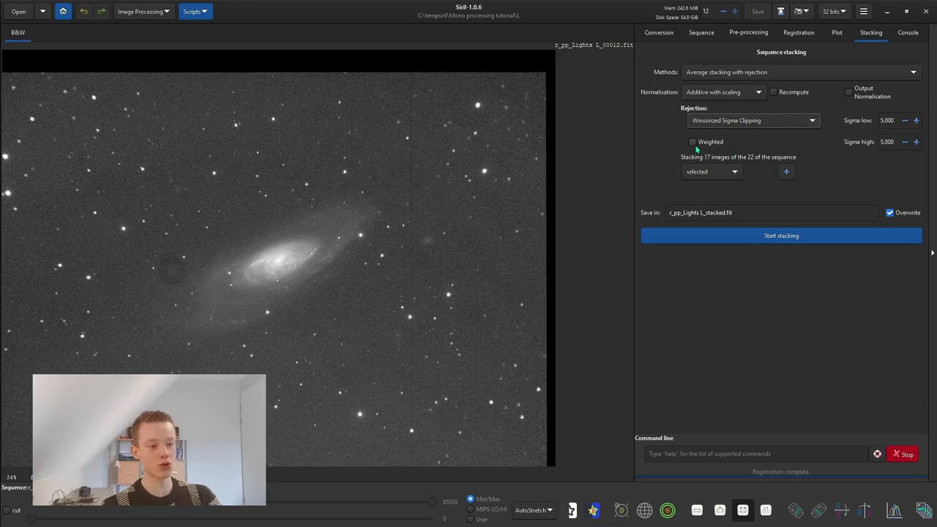
left_click(693, 142)
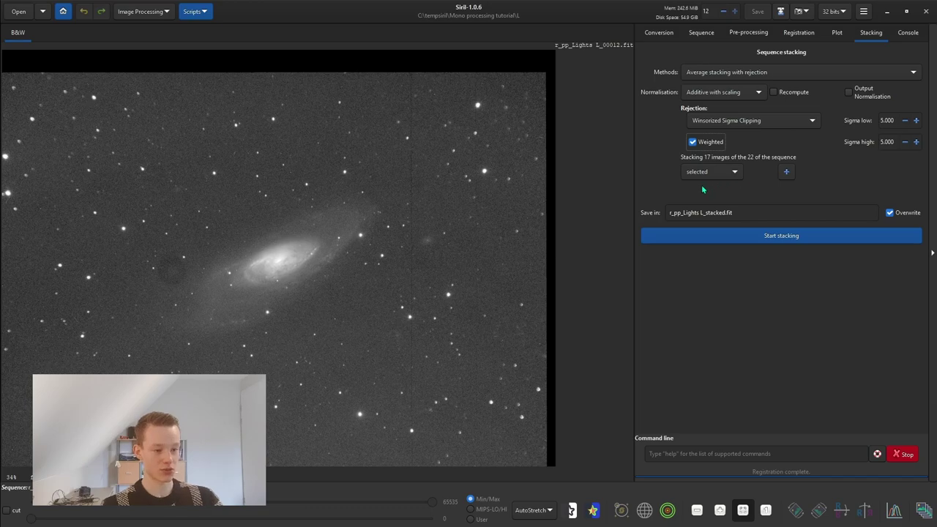
left_click(742, 237)
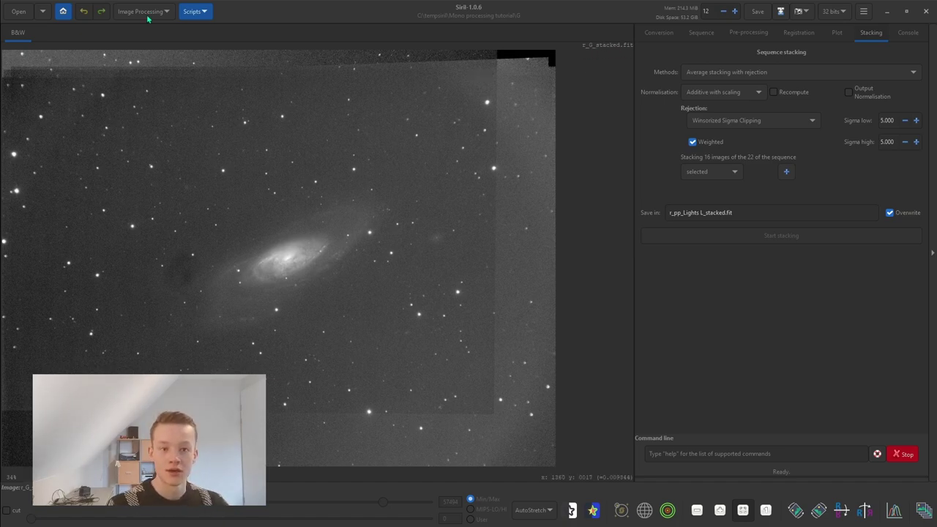
Step: Create a folder named "RGB combination" inside Mono processing tutorial and make it the working directory
left_click(64, 12)
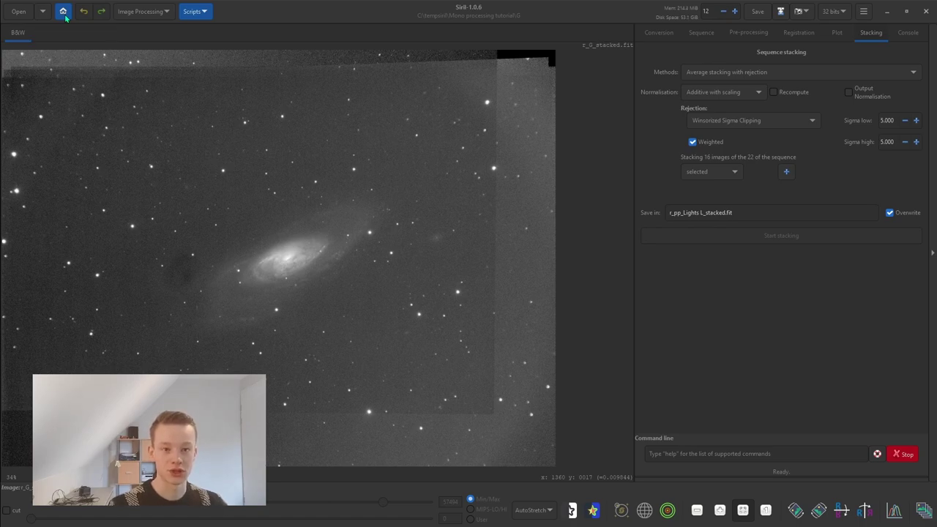
left_click(465, 106)
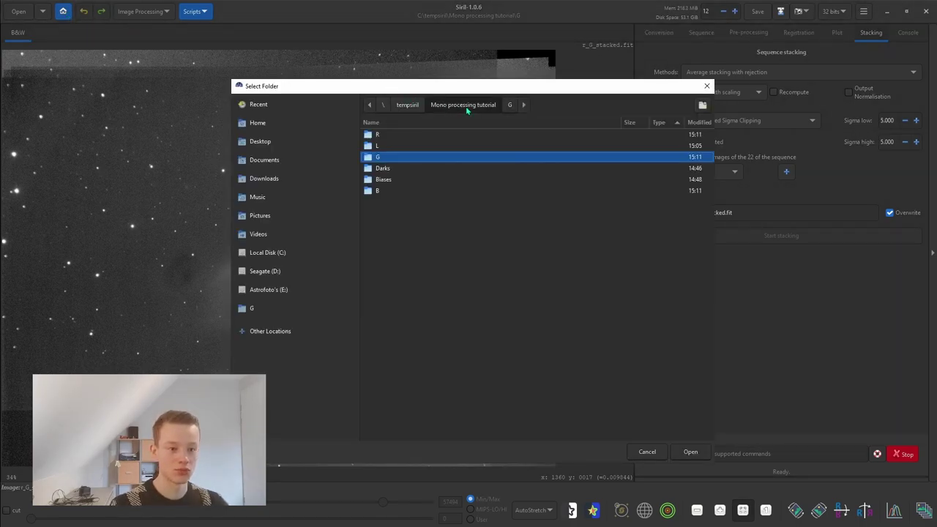
left_click(702, 106)
type("R")
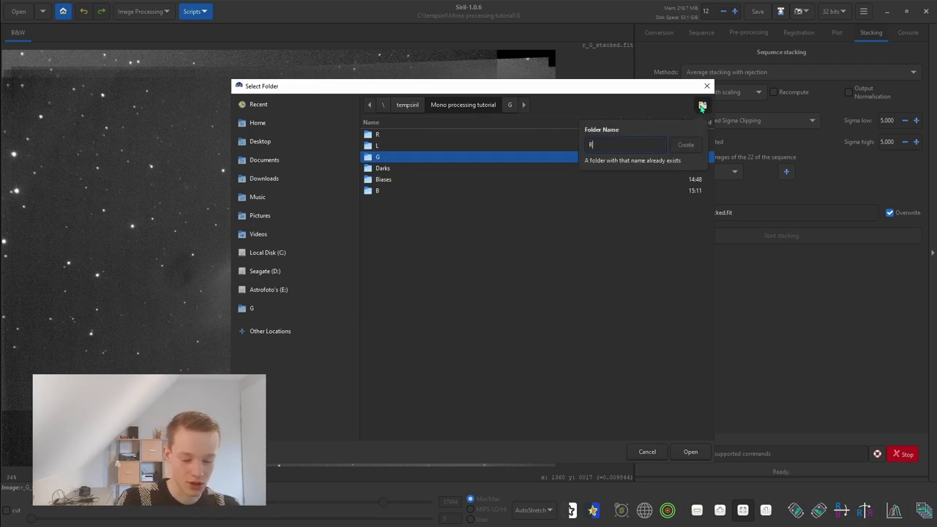
type("GB combin")
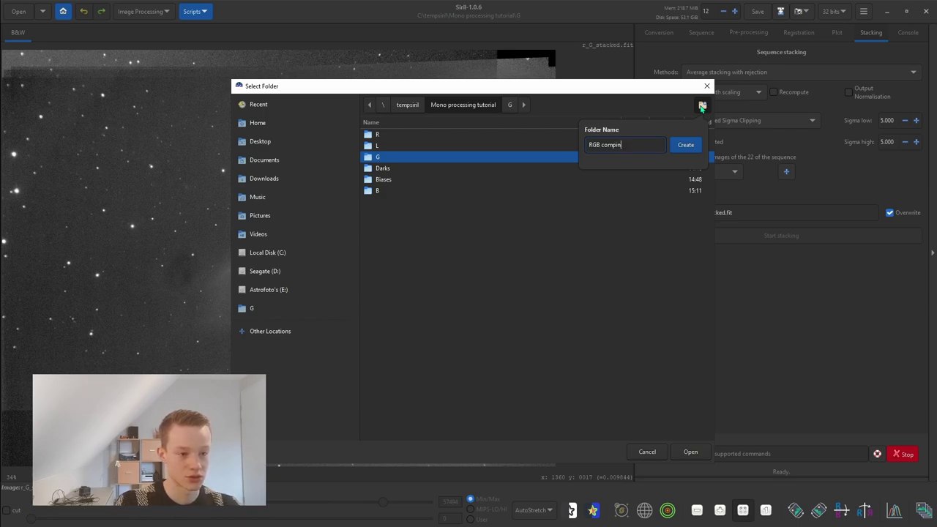
key("BackSpace")
key("BackSpace")
key("BackSpace")
type("bination")
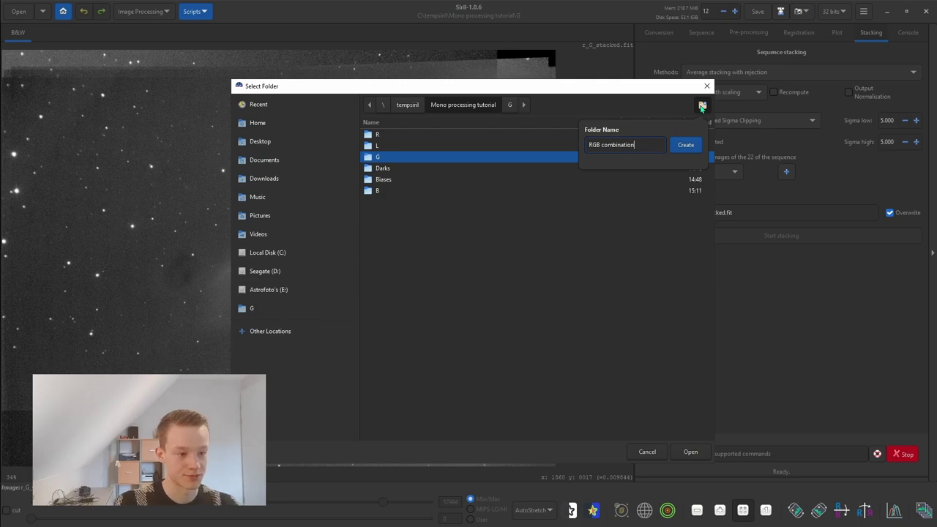
left_click(687, 145)
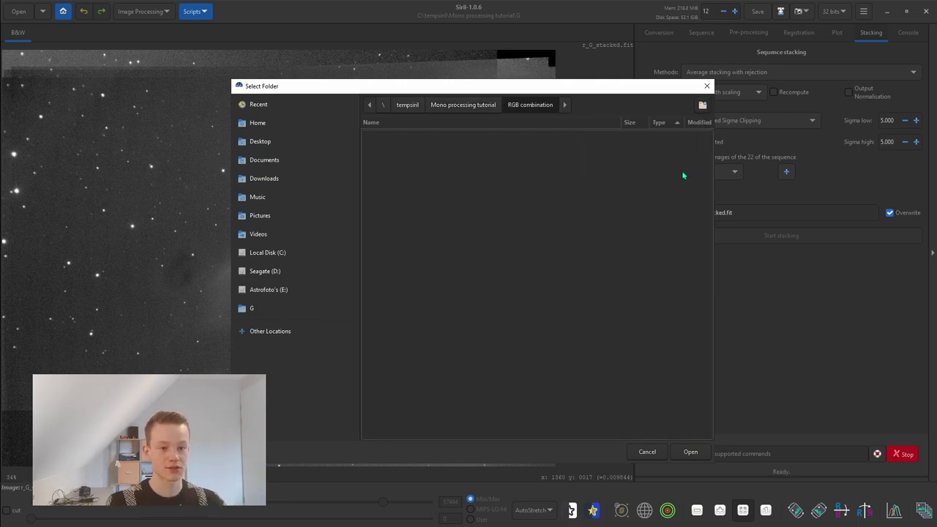
left_click(681, 453)
Step: Remove all old flat files from the conversion source list and clear the sequence name
left_click(661, 34)
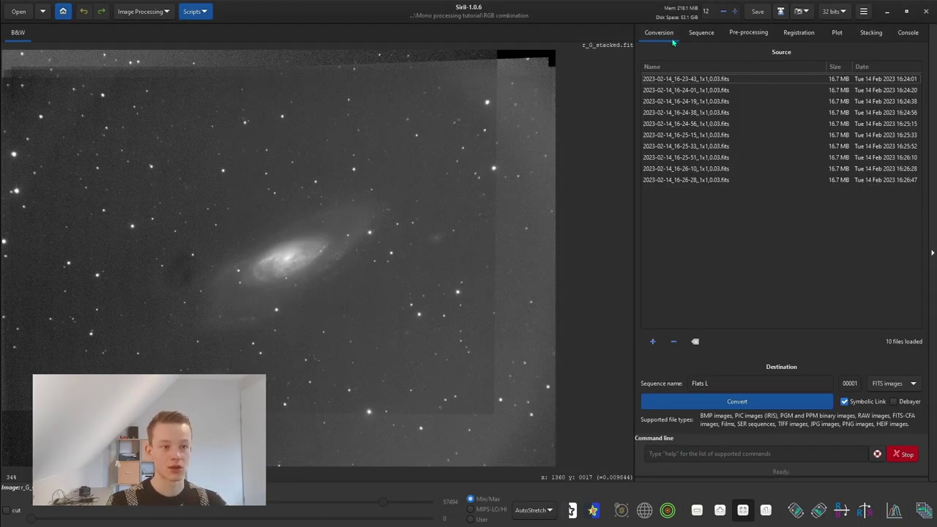
left_click(694, 344)
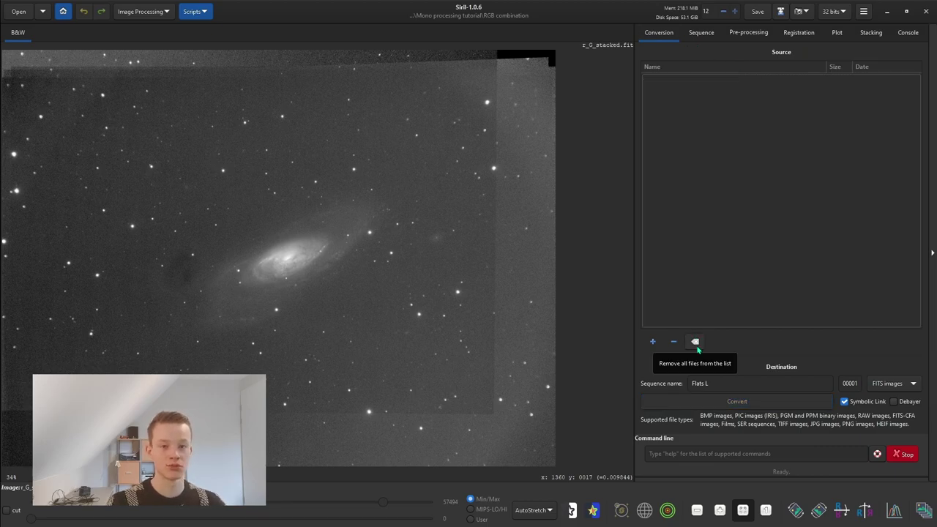
triple_click(703, 384)
key("BackSpace")
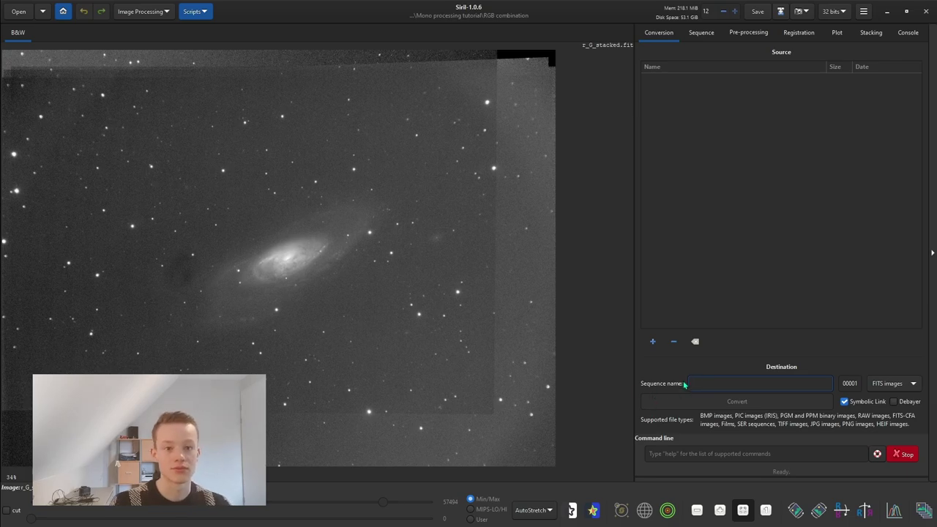
Step: Add r_pp_Lights L_stacked.fit from folder L and r_R_stacked.fit from folder R to the conversion source list
left_click(652, 343)
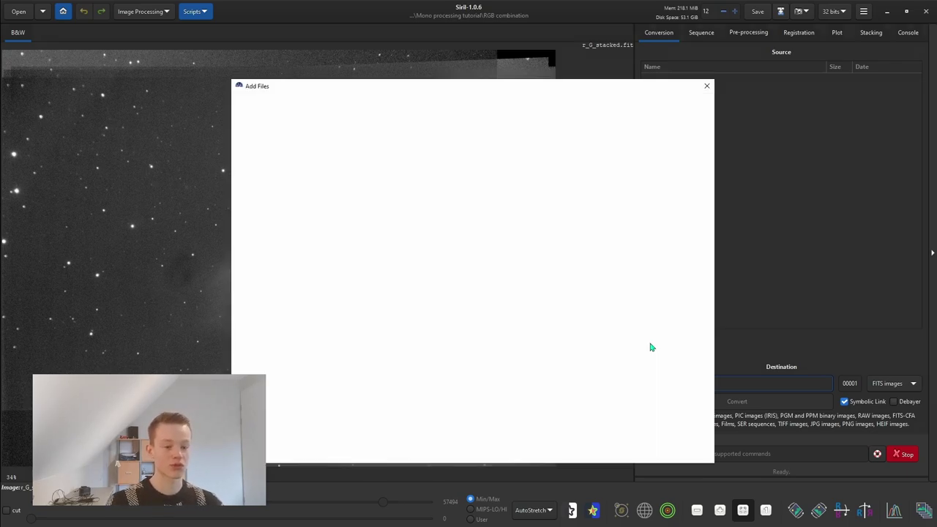
left_click(462, 110)
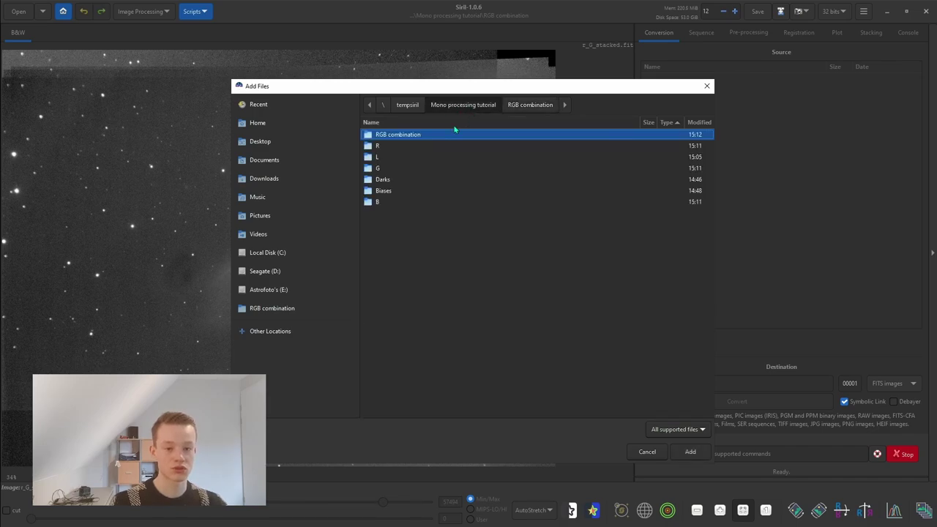
double_click(382, 157)
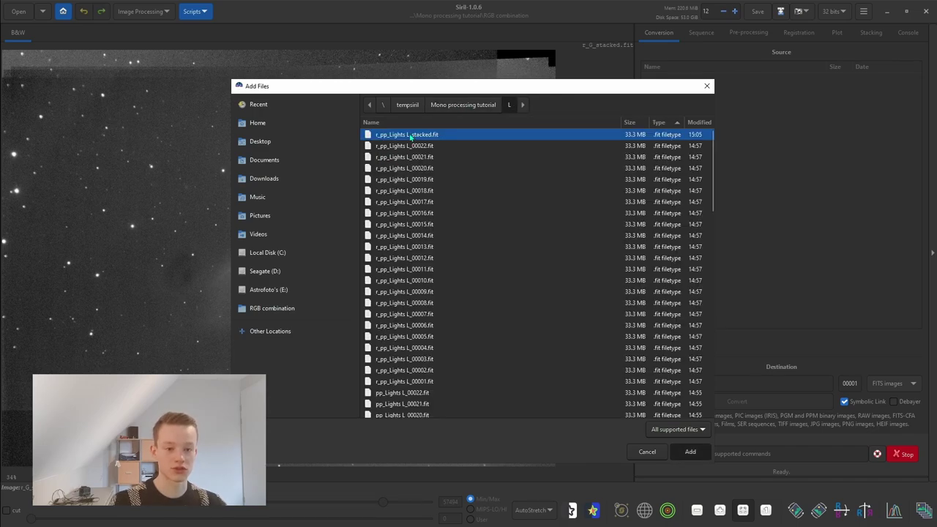
left_click(690, 452)
left_click(652, 342)
left_click(489, 110)
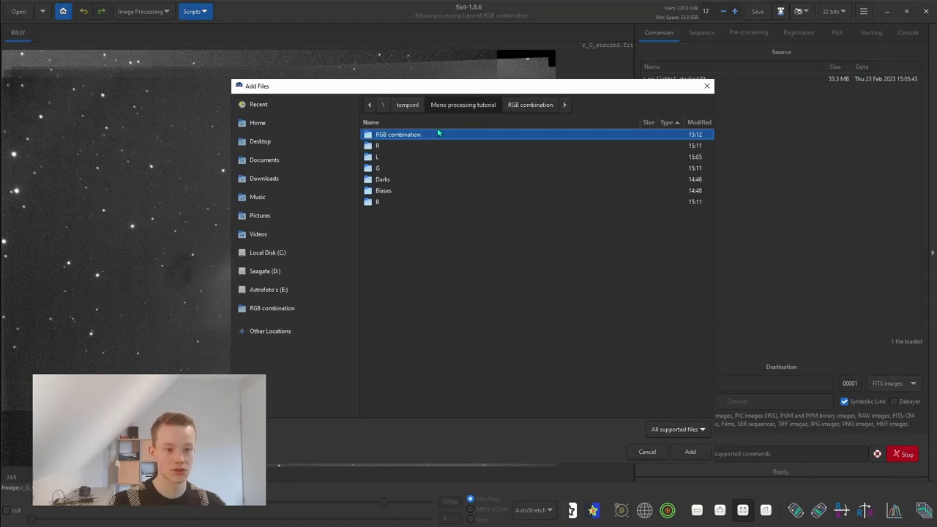
double_click(386, 151)
double_click(394, 136)
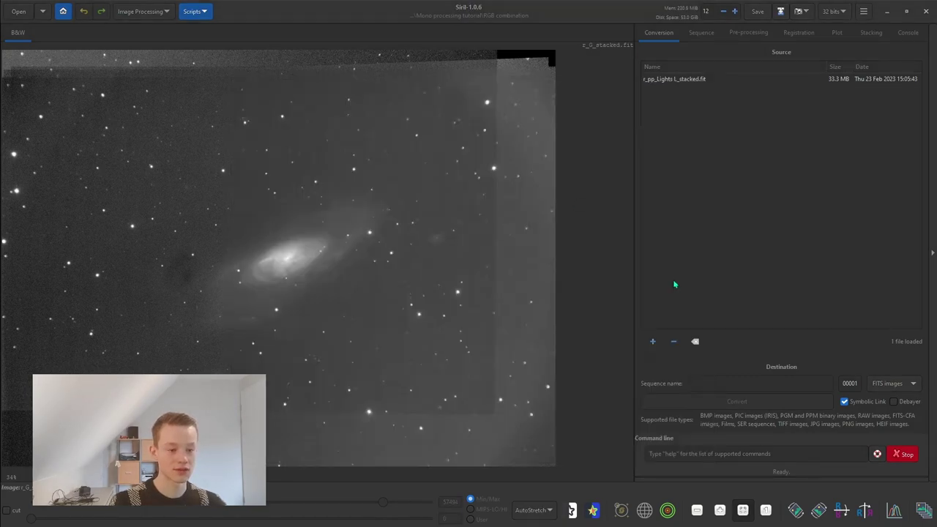
Step: Add r_G_stacked.fit from folder G and r_B_stacked.fit from folder B to the conversion source list
left_click(652, 342)
double_click(388, 169)
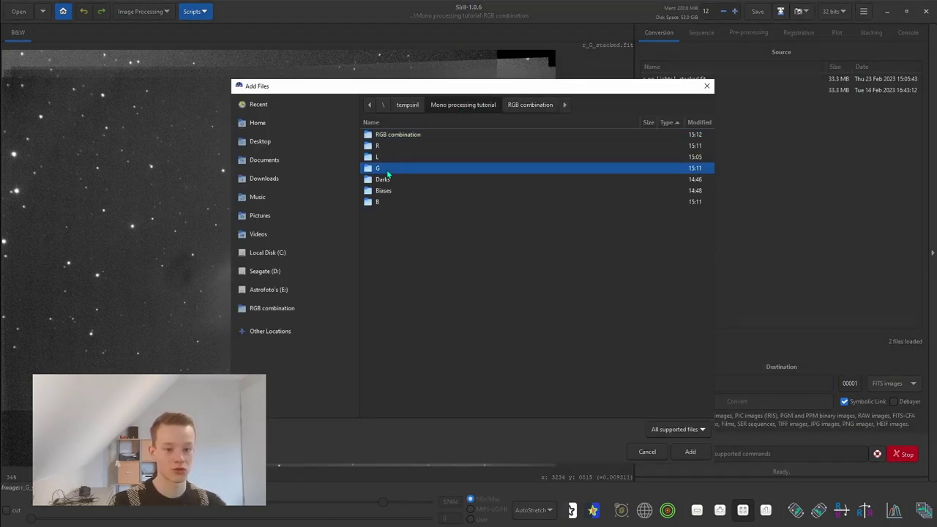
double_click(394, 140)
left_click(651, 342)
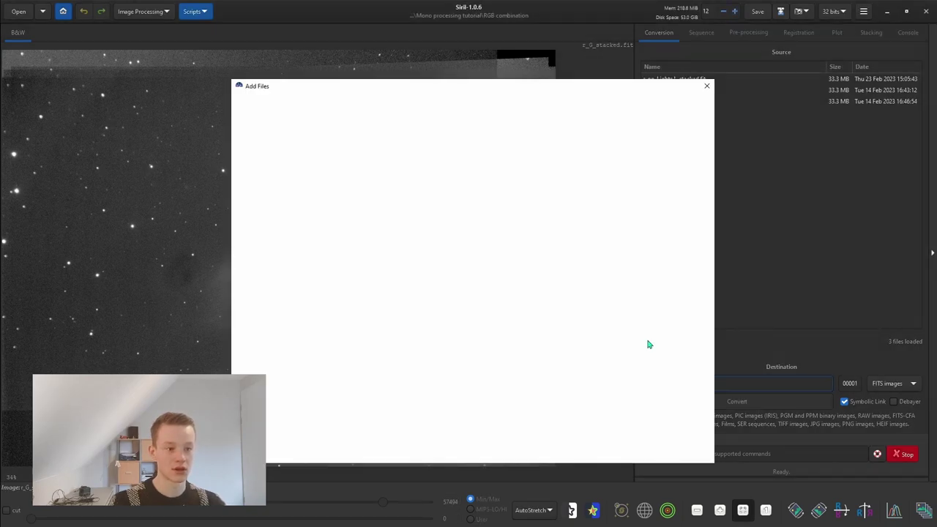
double_click(389, 203)
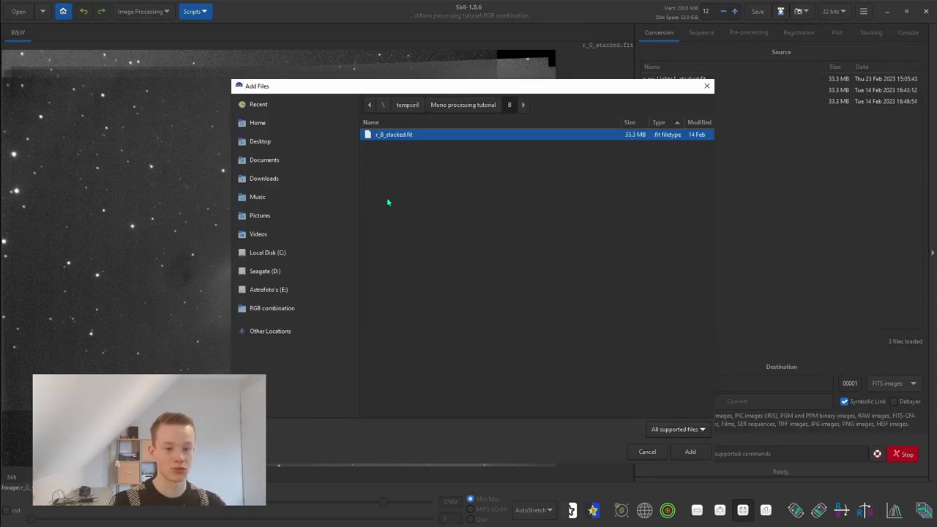
double_click(405, 137)
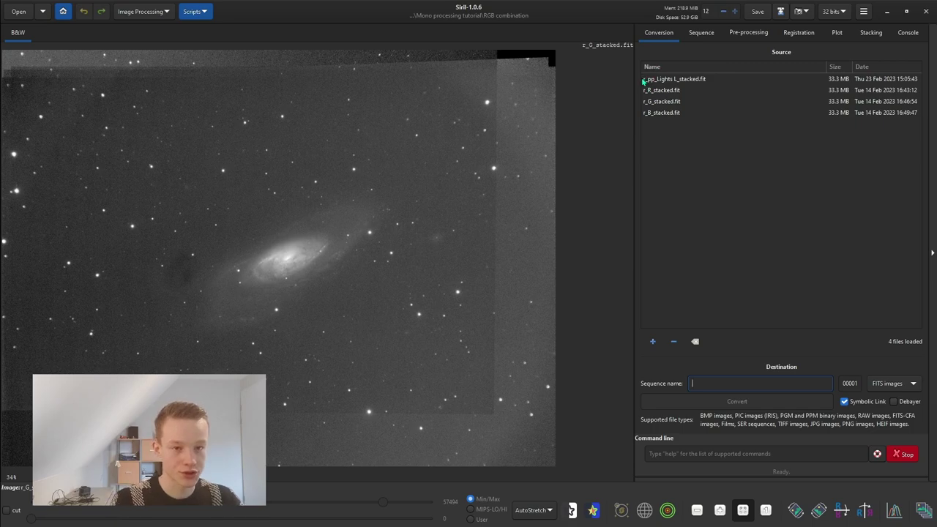
Step: Check the order of the loaded L, R, G and B stacks by going through them one by one
left_click(665, 81)
left_click(665, 91)
left_click(666, 101)
left_click(666, 114)
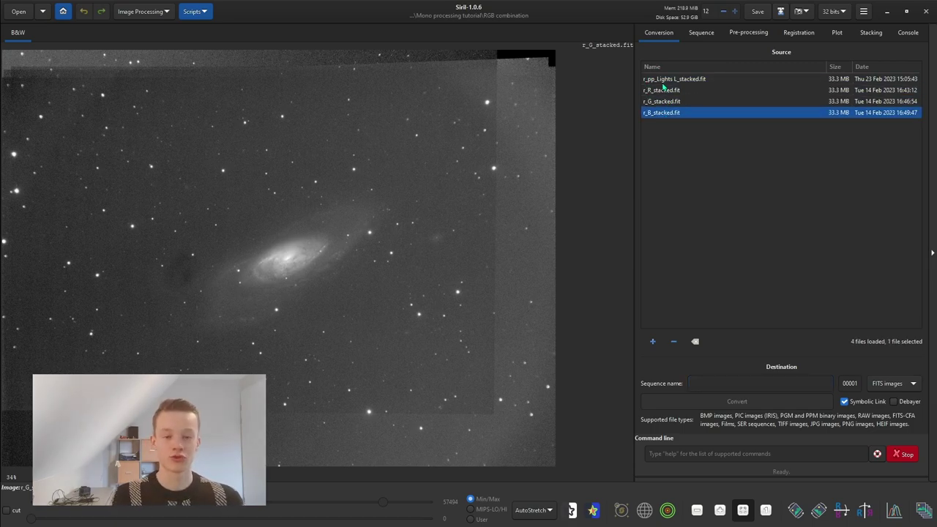
left_click(665, 80)
left_click(661, 91)
left_click(660, 104)
left_click(661, 114)
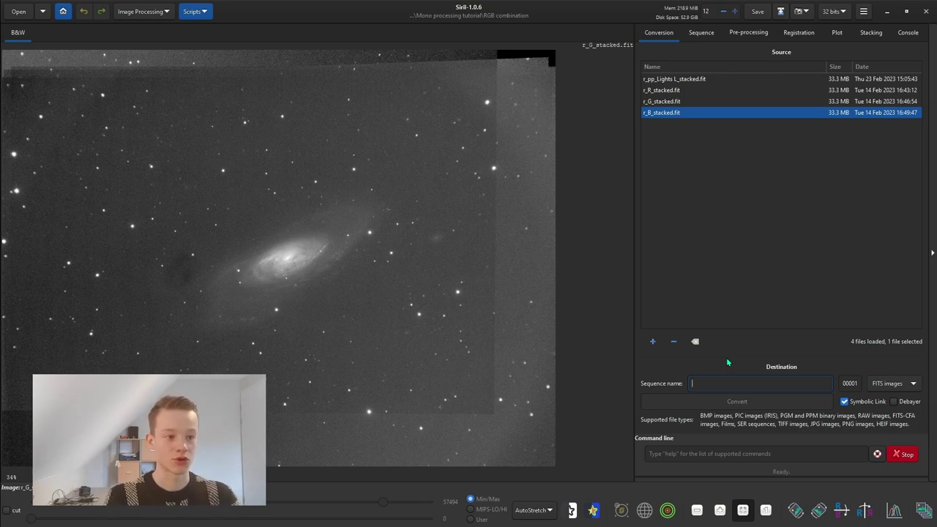
Step: Name the new conversion sequence "LRGB stacks"
type("LRGB")
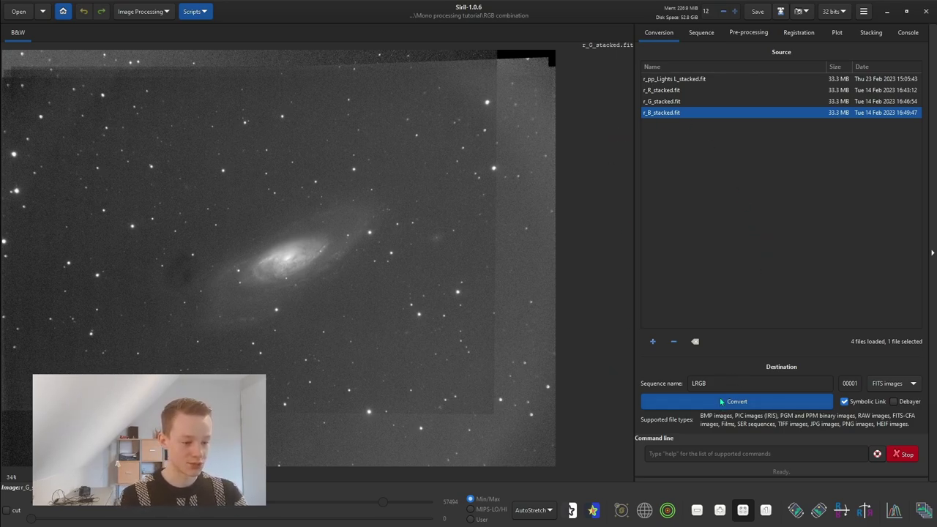
left_click(720, 375)
type("stack")
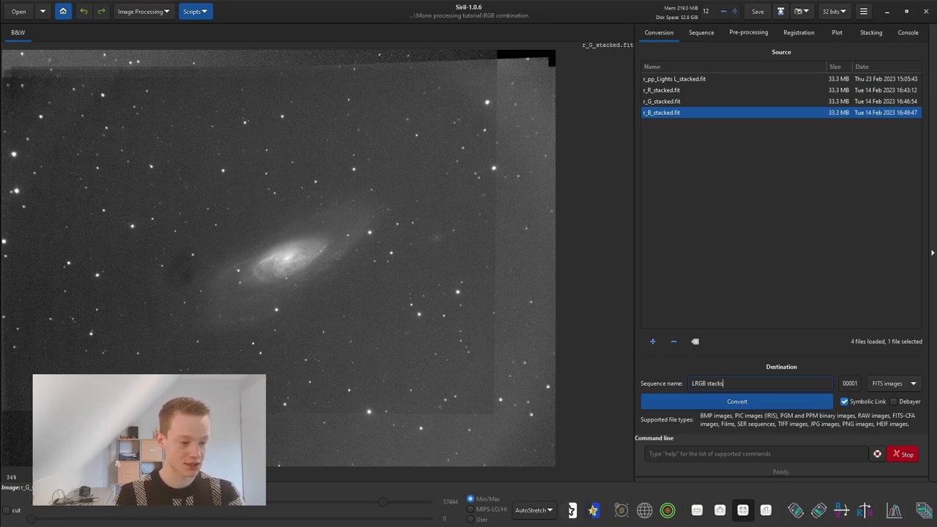
Step: Convert the four loaded L, R, G and B stacks into the sequence "LRGB stacks"
type("s")
left_click(818, 405)
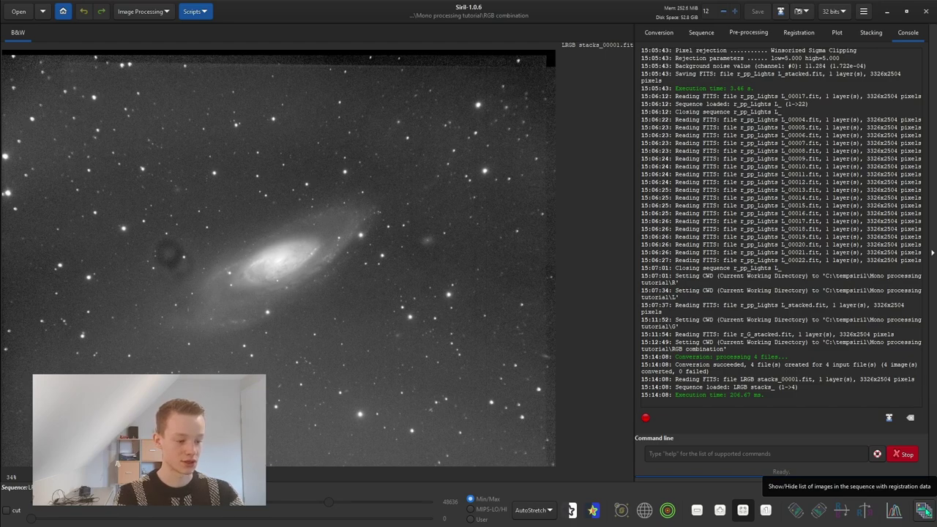
Step: Examine the four frames of the LRGB stacks sequence one by one in the frame list
left_click(926, 515)
left_click_drag(754, 94, 763, 119)
key("Down")
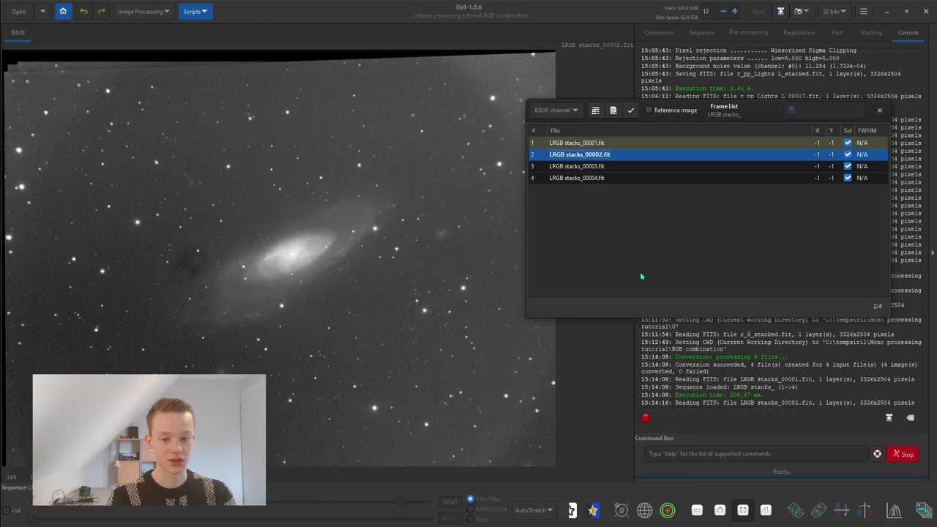
key("Down")
key("Down")
key("Up")
key("Up")
key("Up")
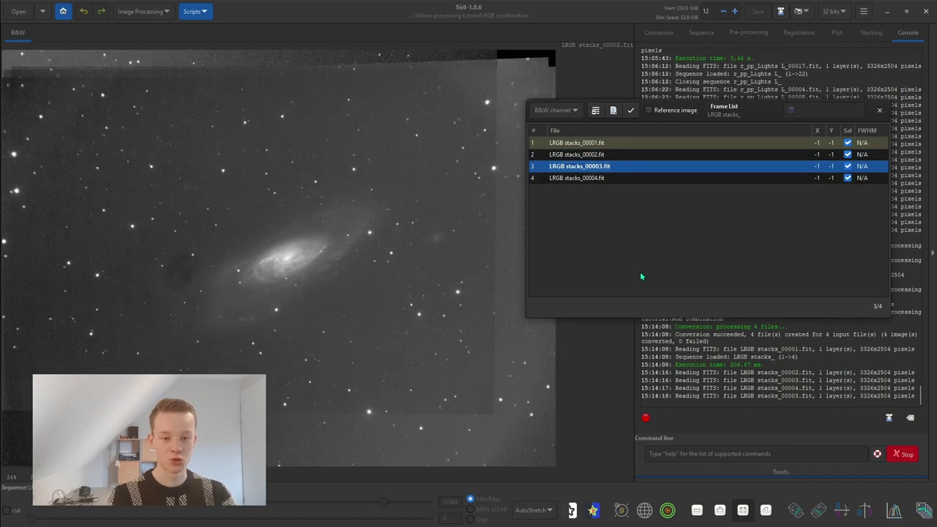
key("Down")
key("Down")
key("Down")
key("Up")
key("Up")
key("Up")
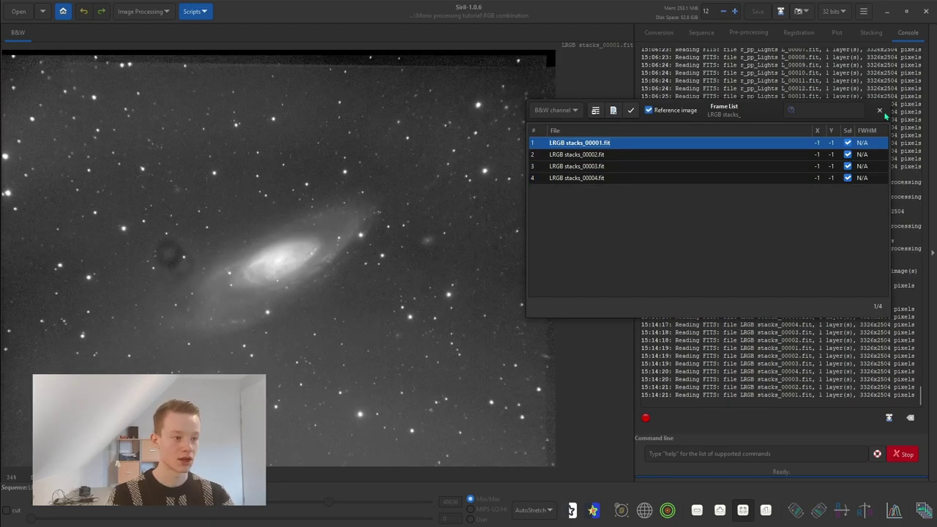
left_click(880, 110)
Step: Register all images of the LRGB stacks sequence with Global Star Alignment (deep-sky) and the r_ prefix
left_click(797, 36)
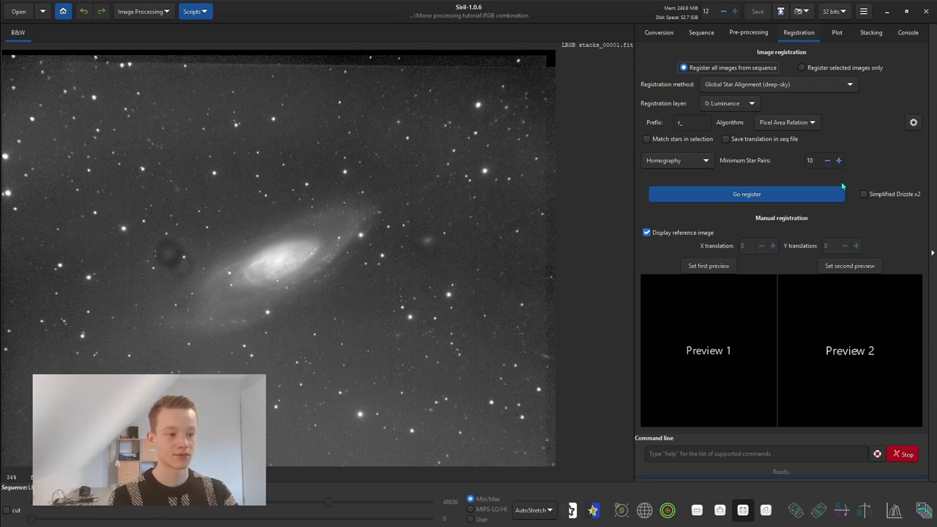
left_click(776, 196)
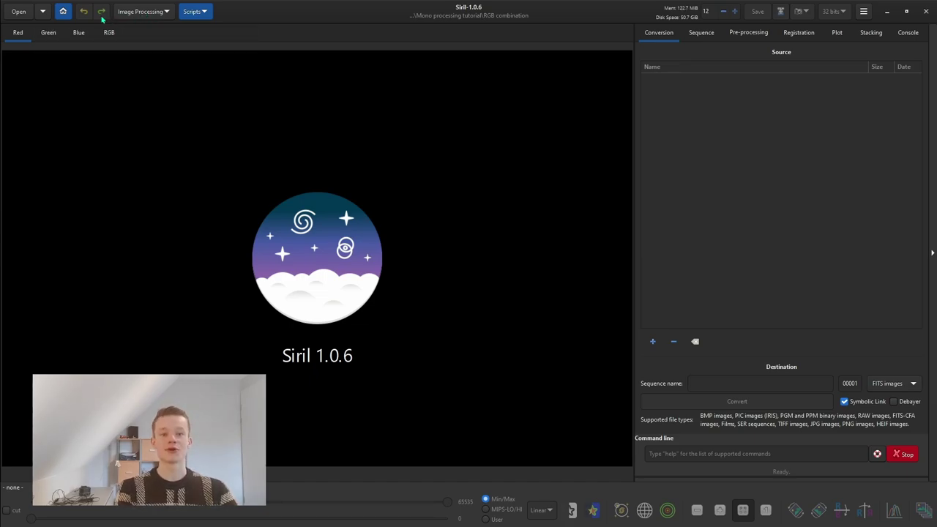
Step: Start an RGB composition and load r_LRGB stacks_00001 as its luminance layer
left_click(130, 15)
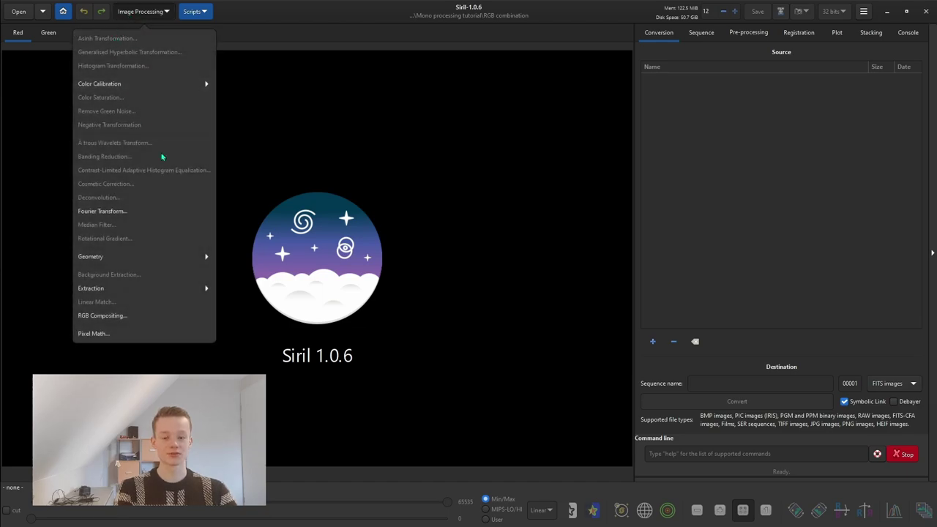
left_click(116, 317)
left_click_drag(461, 164, 762, 103)
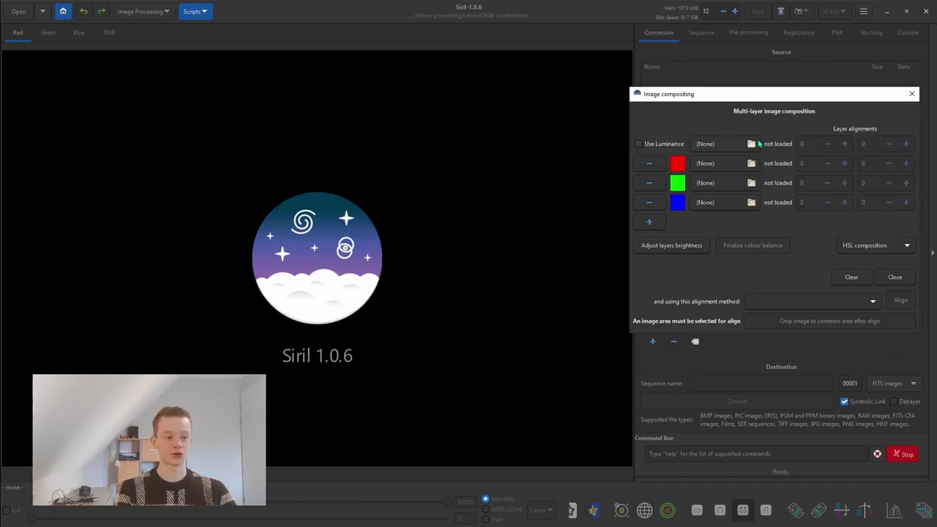
left_click(751, 145)
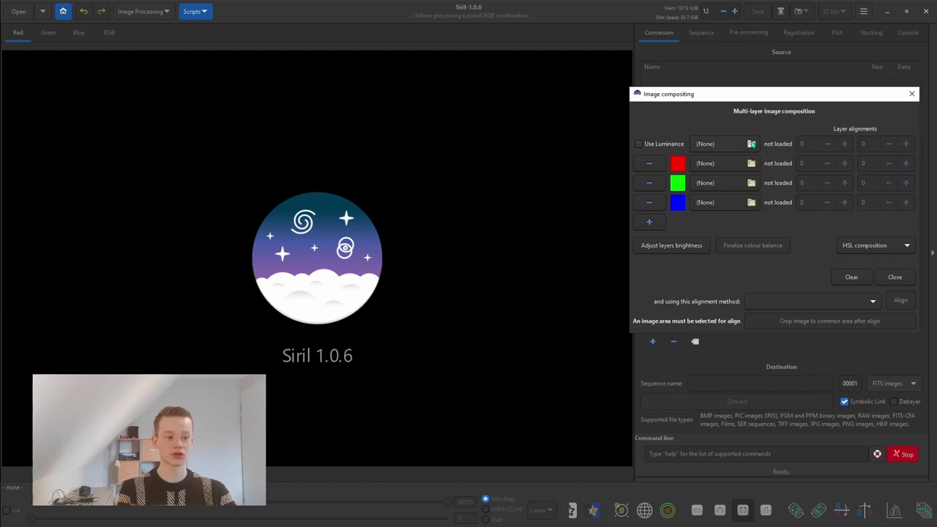
left_click(597, 235)
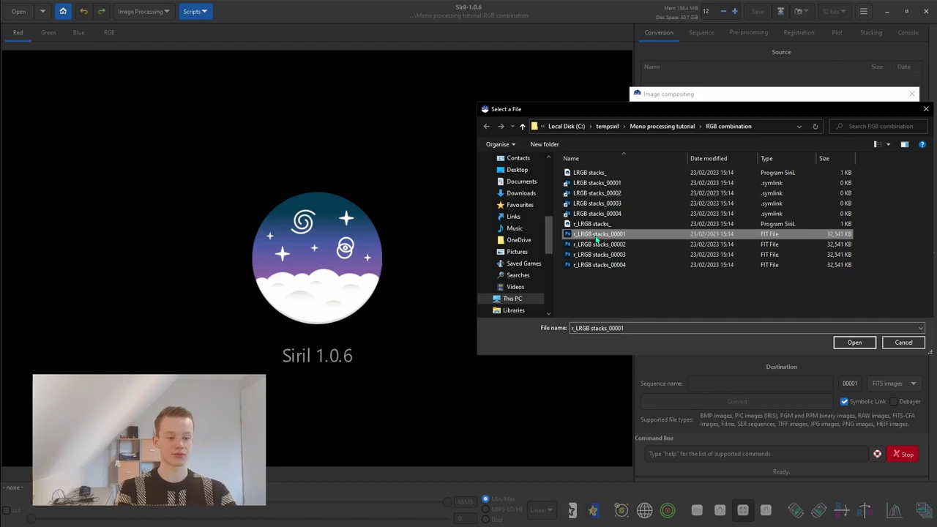
double_click(596, 236)
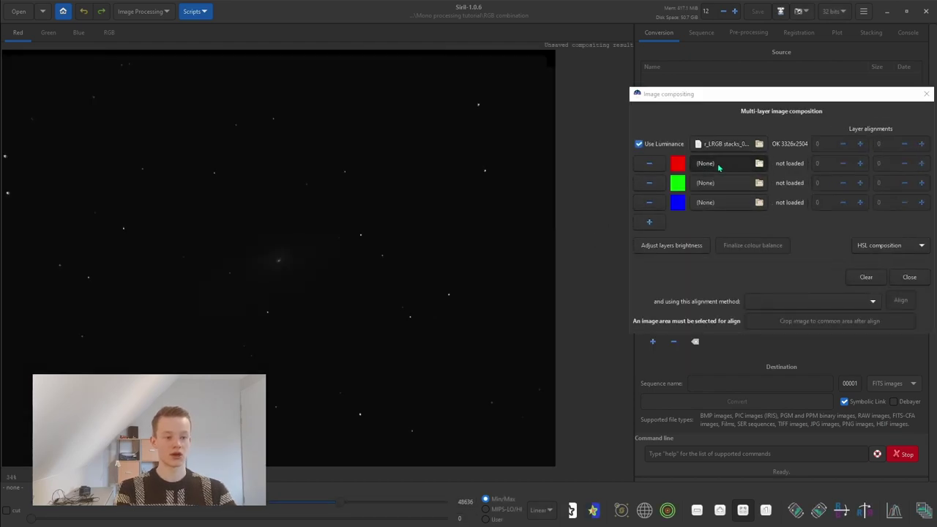
Step: Load r_LRGB stacks_00002, 00003 and 00004 as the red, green and blue layers and close the image compositing dialog
left_click(720, 164)
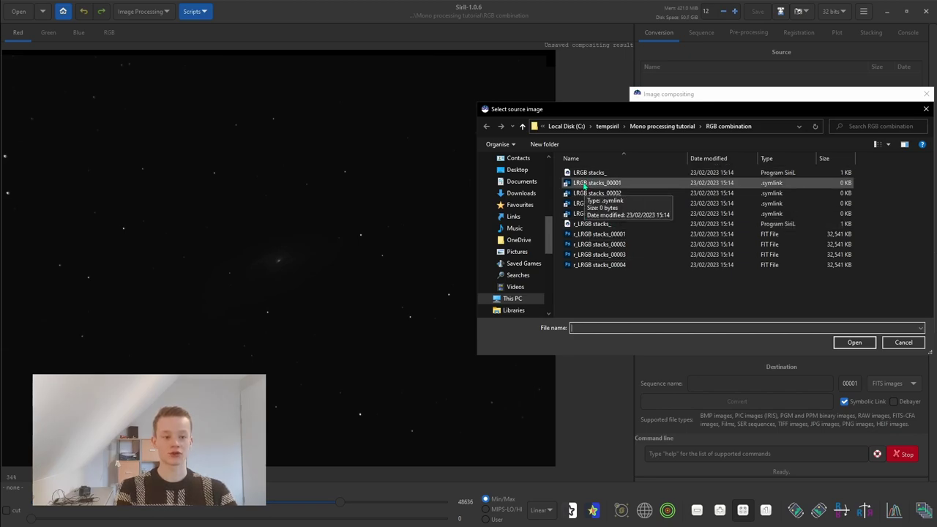
double_click(599, 246)
left_click(705, 187)
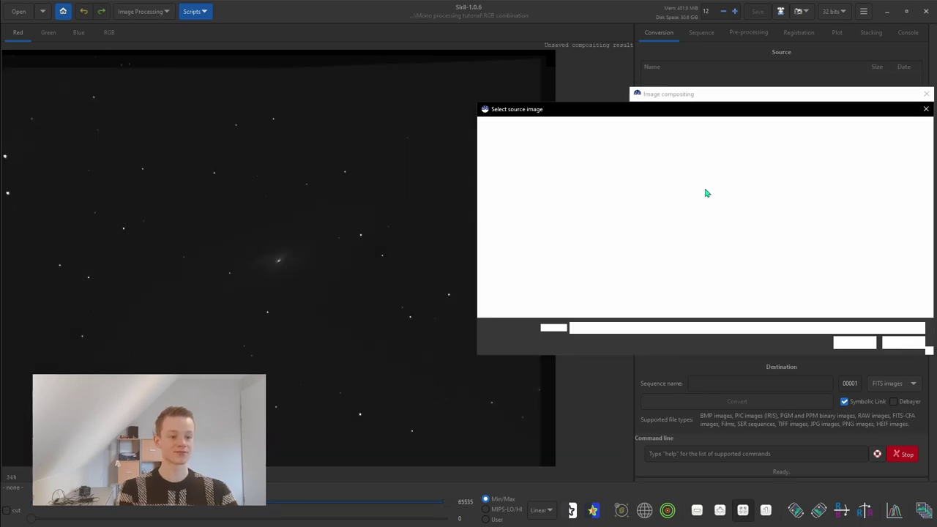
double_click(600, 254)
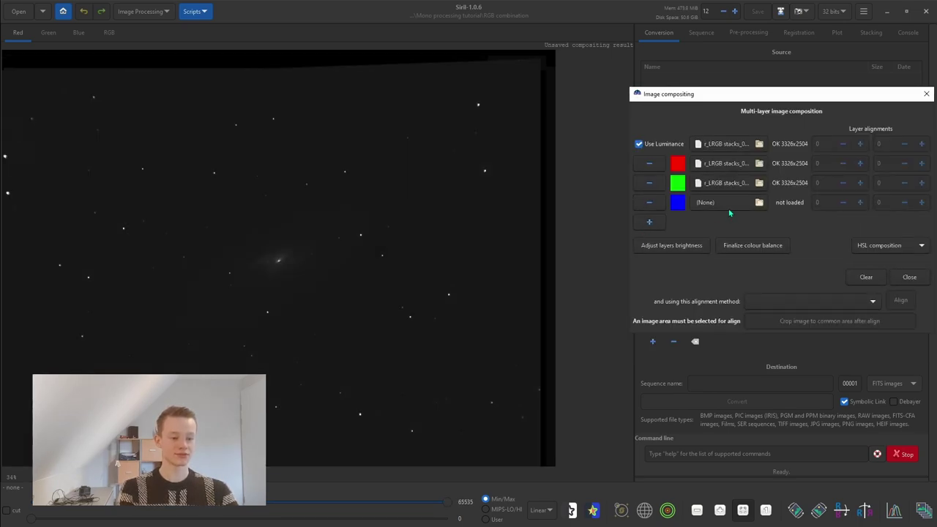
left_click(729, 203)
double_click(600, 267)
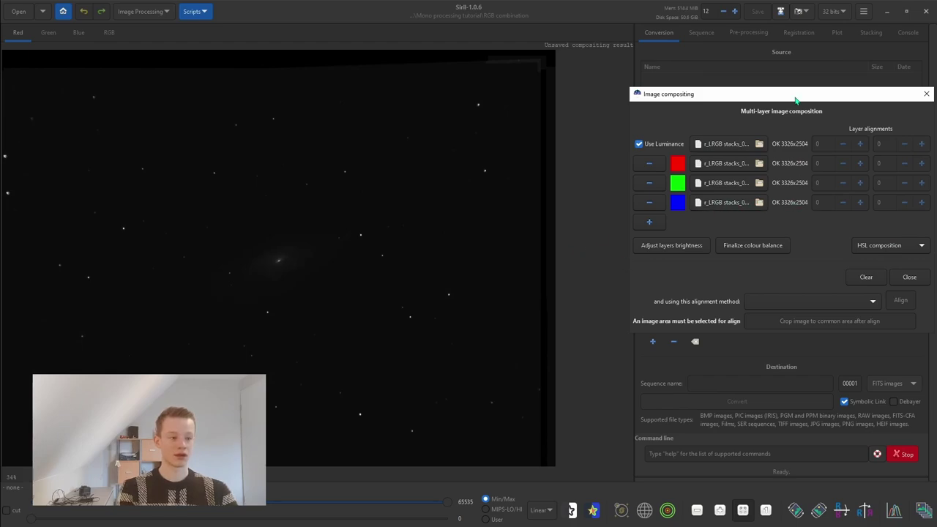
left_click_drag(797, 97, 650, 114)
left_click(763, 294)
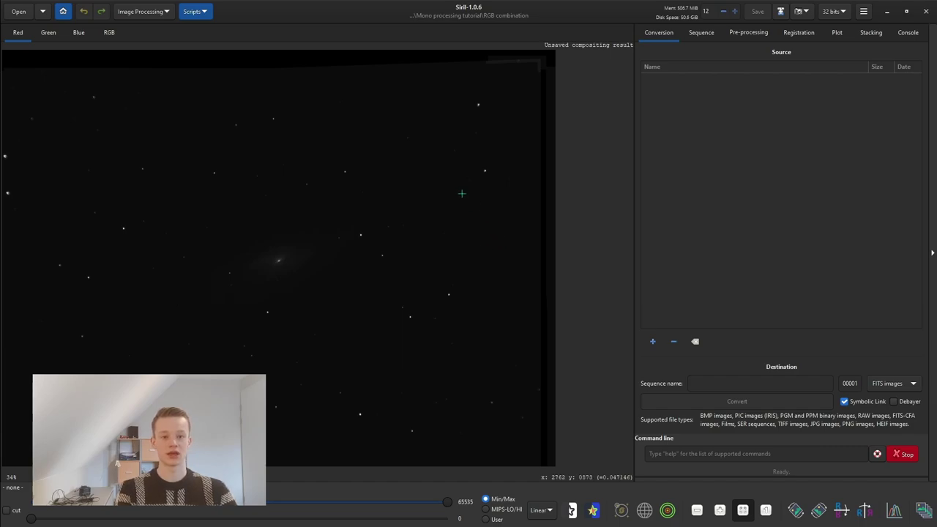
Step: Save the composite as "LRGB combination.fit" in 32-bit floating point format with MIPS-HI and MIPS-LO values
left_click(783, 12)
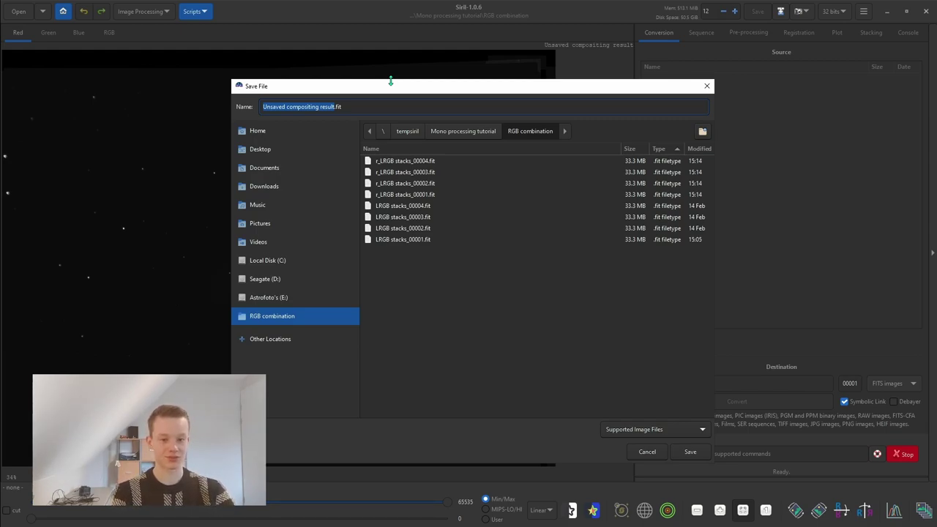
type("LRGB s")
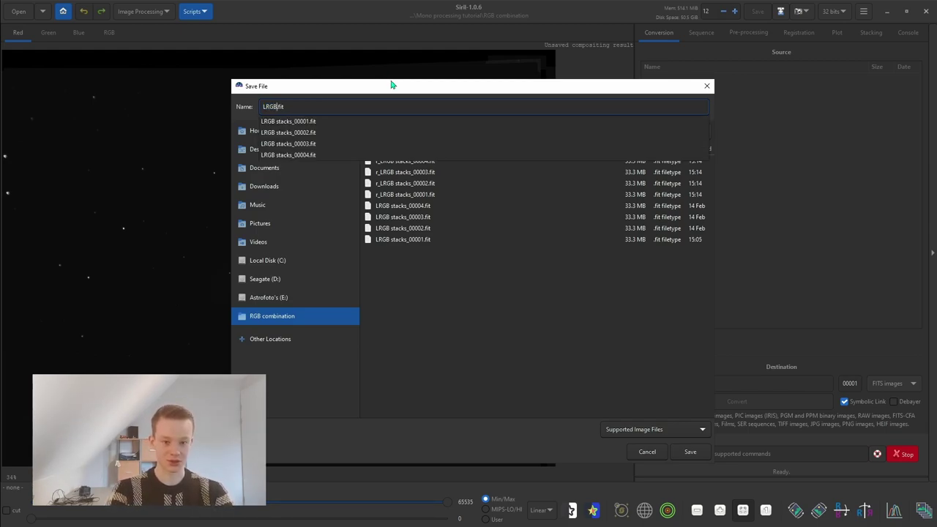
key("BackSpace")
type("com")
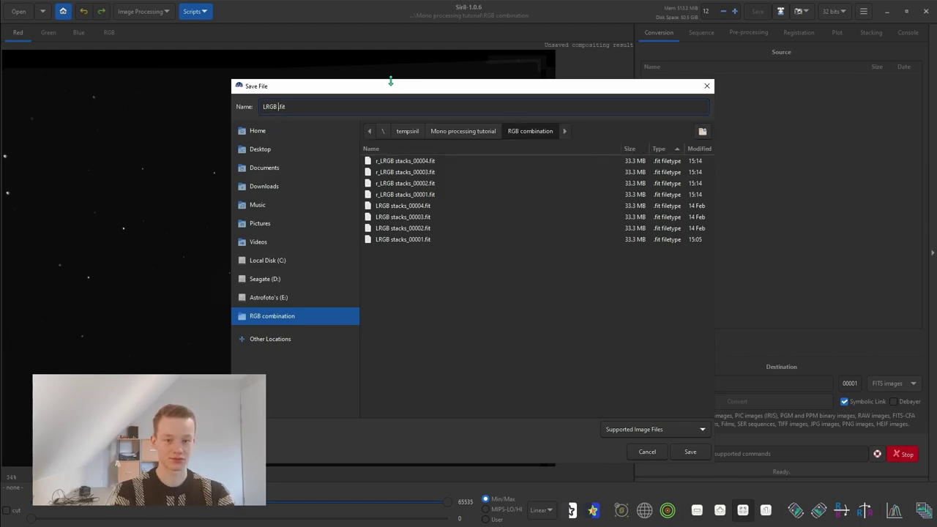
type("bination")
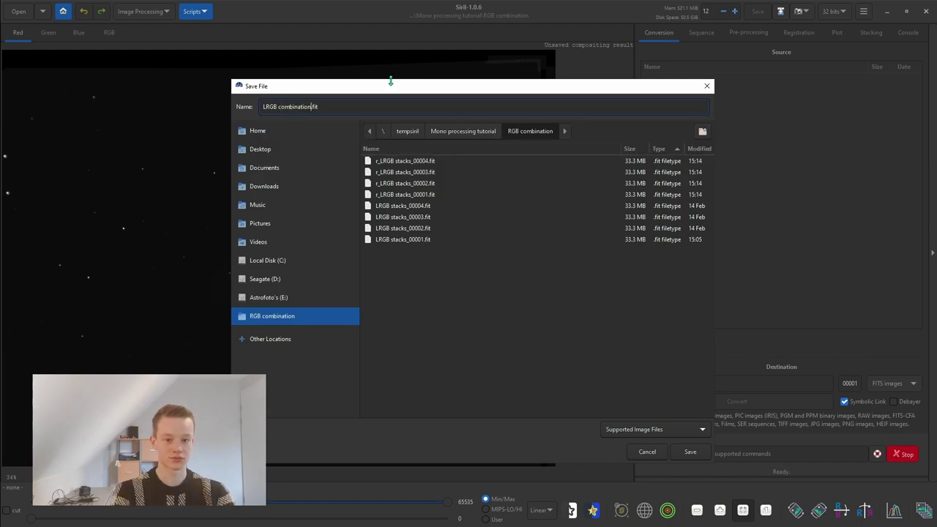
key("Return")
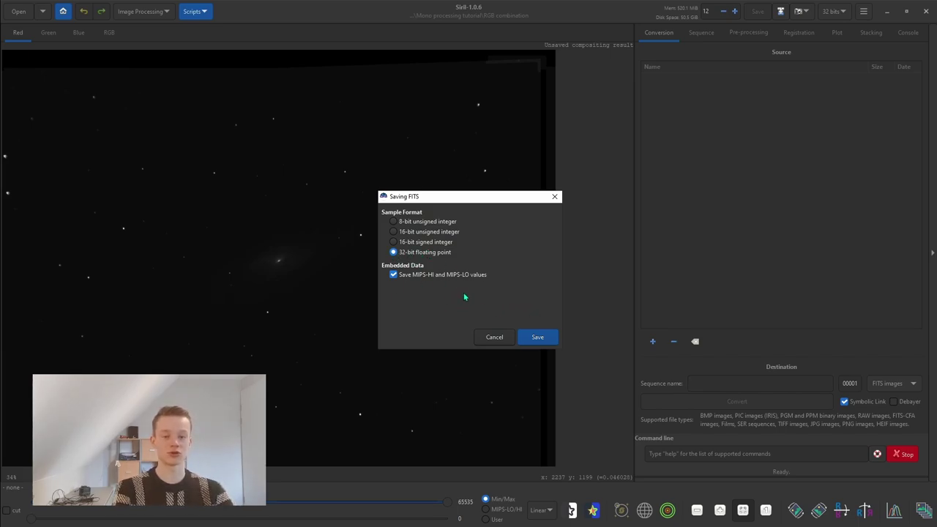
left_click(539, 341)
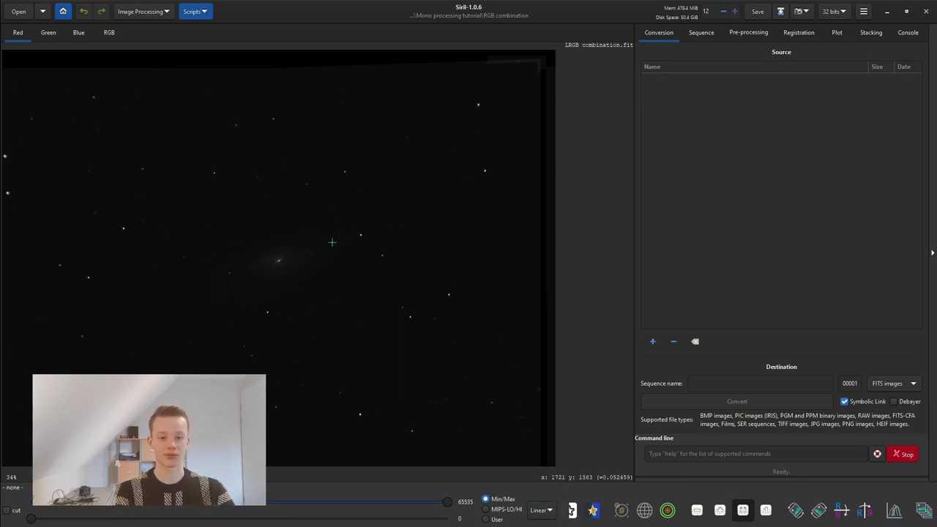
Step: Display the composite with AutoStretch and examine its green, blue and combined RGB views
left_click(549, 514)
left_click(556, 481)
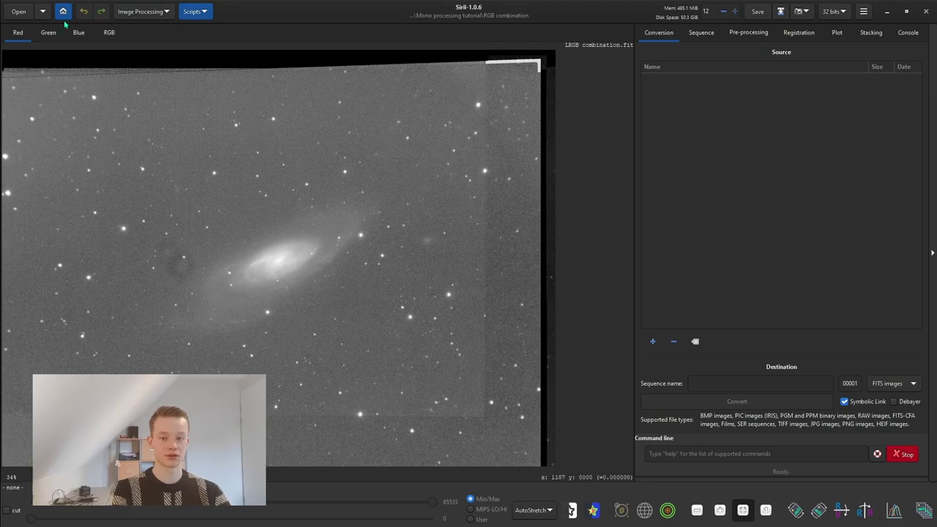
left_click(45, 34)
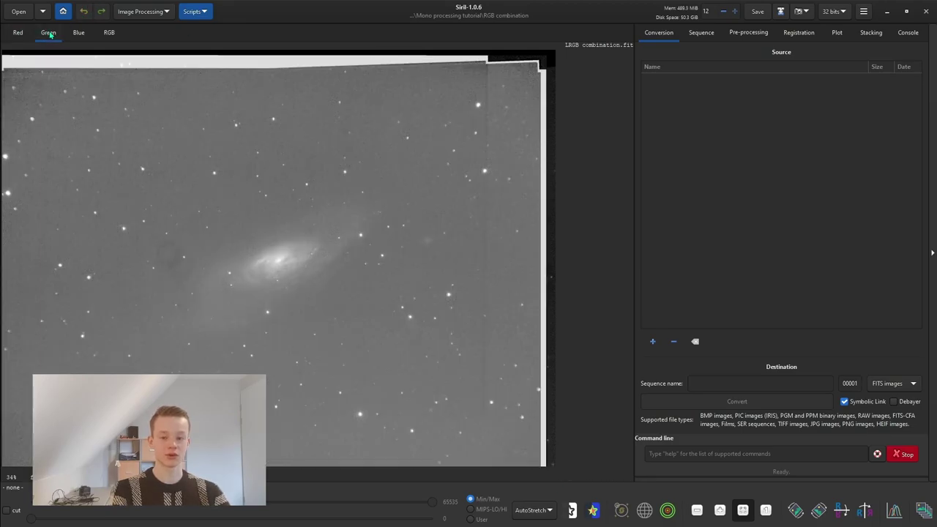
left_click(78, 37)
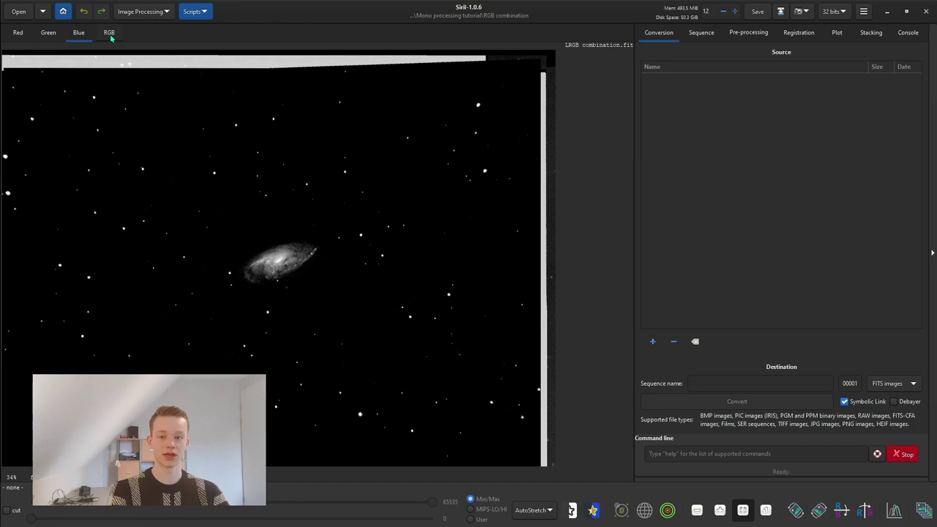
left_click(113, 37)
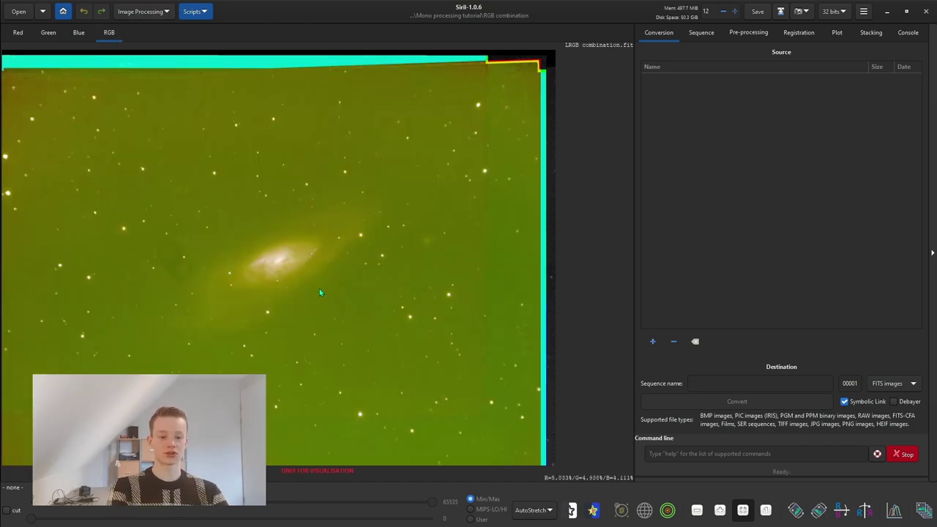
Step: Open Photometric Color Calibration and look up the coordinates of the object m106
left_click(139, 12)
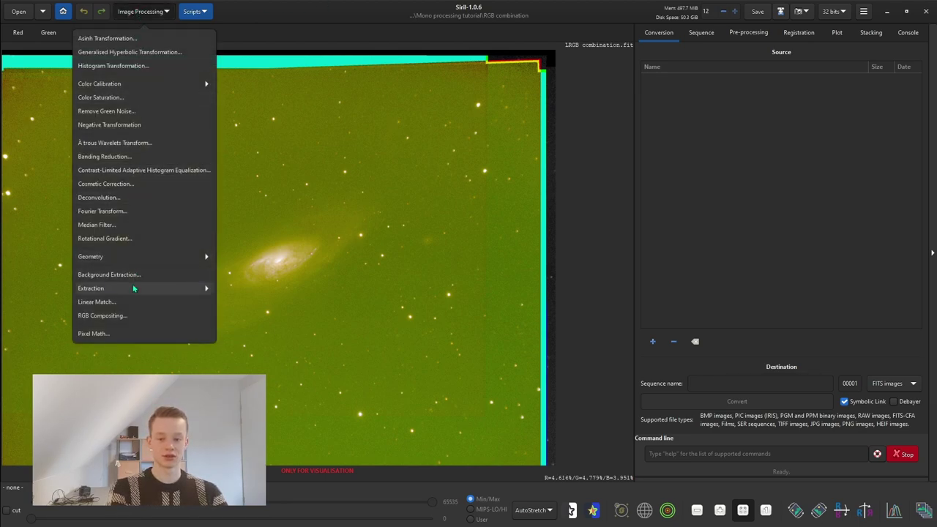
left_click(125, 85)
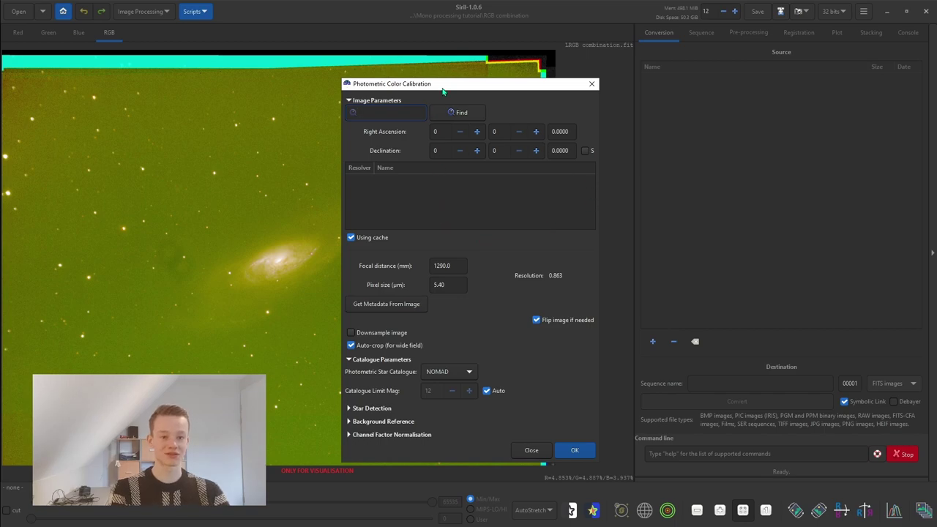
left_click_drag(444, 88, 694, 71)
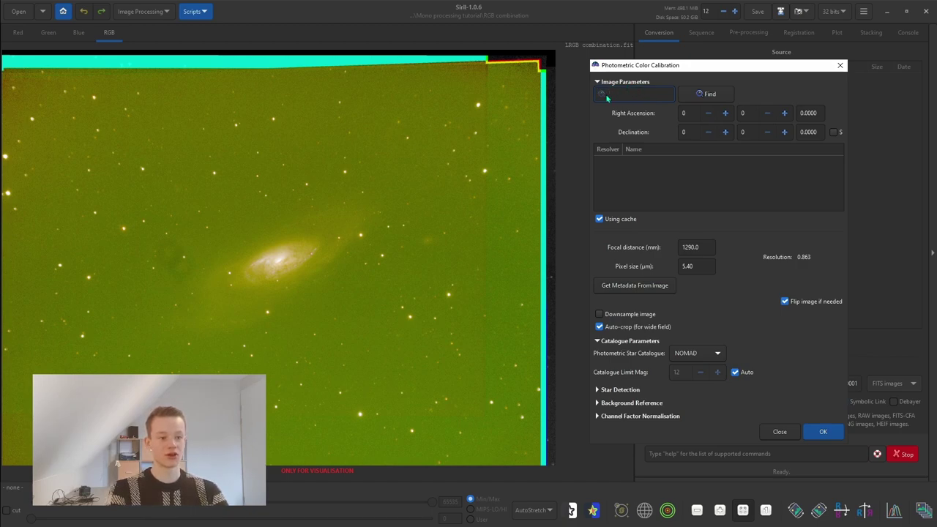
type("m106")
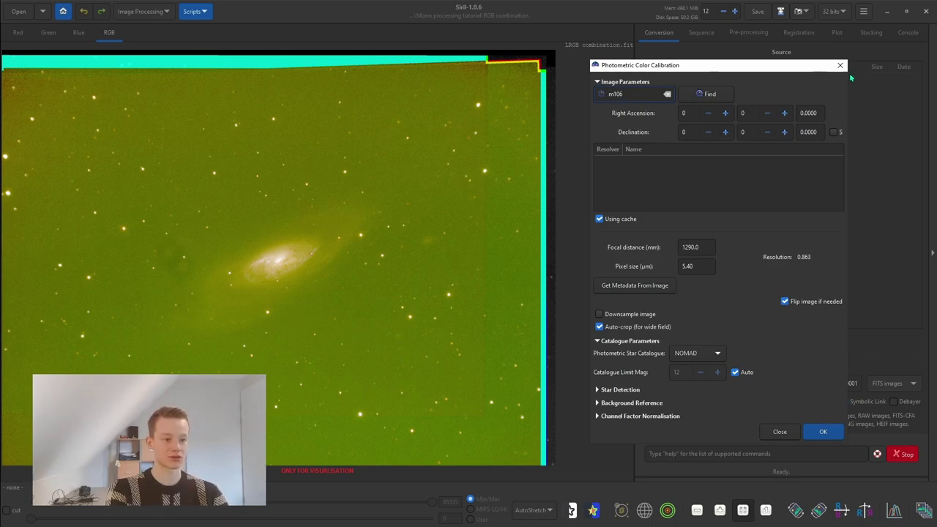
left_click(707, 93)
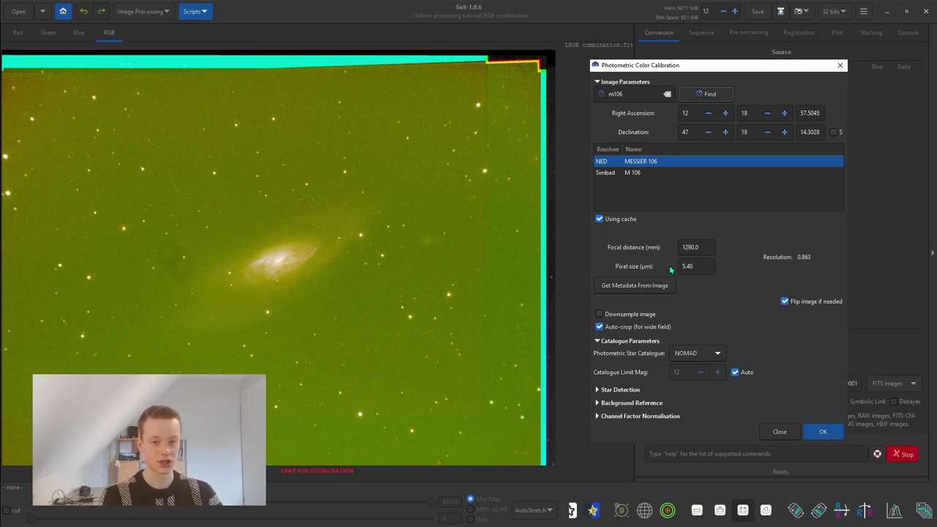
Step: Switch to the Chrome browser and search Google for "QSI 583 wsg pixel size"
key("super")
type("calc")
key("Return")
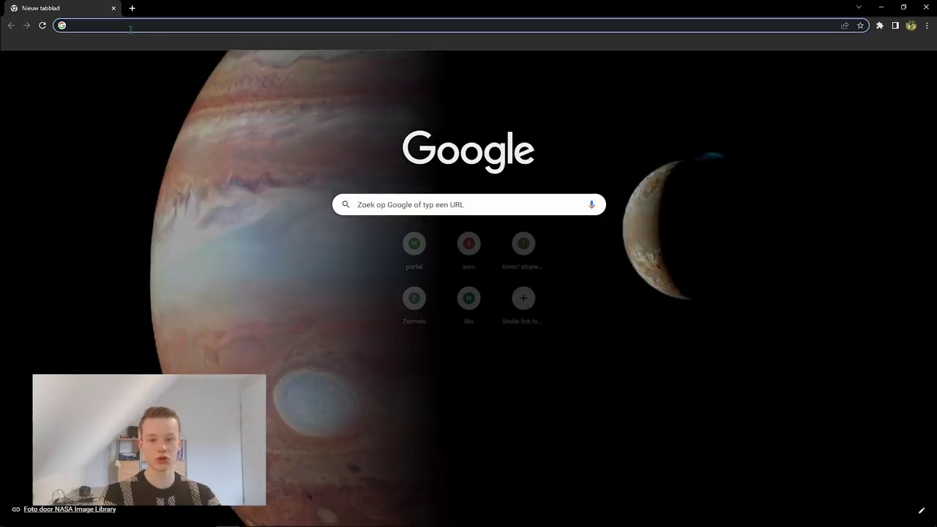
left_click(132, 28)
type("qsi")
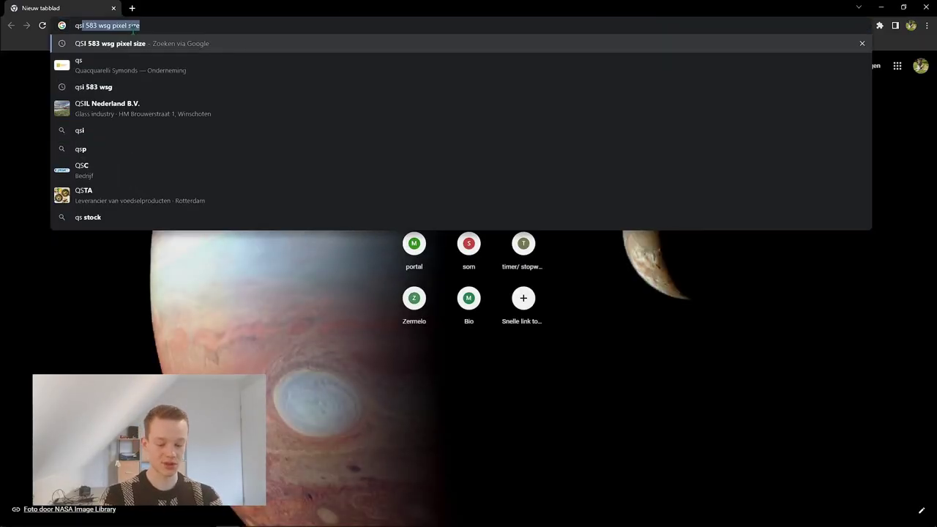
type(" 583 wsg ")
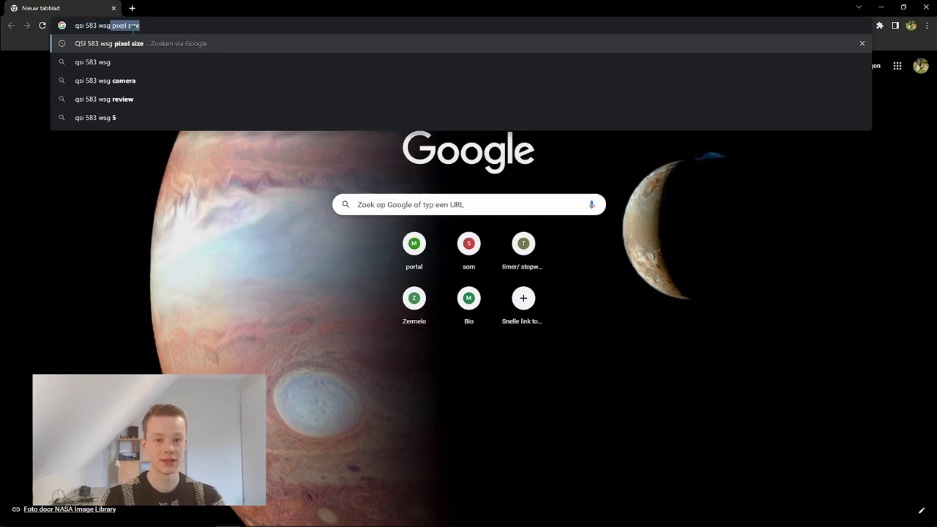
type("pixel size")
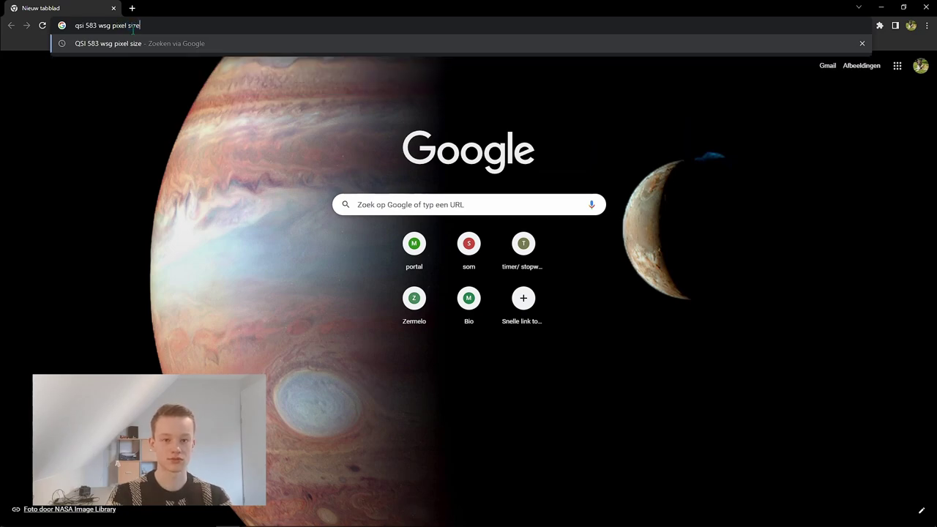
key("Return")
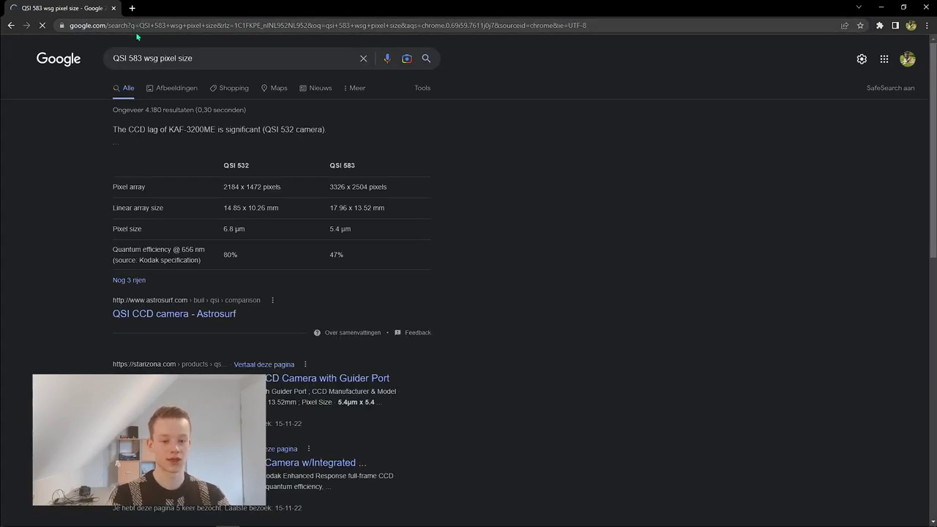
Step: Read the QSI 583 camera's pixel size in the search results' comparison table and close the browser
left_click_drag(327, 170, 343, 174)
left_click(352, 163)
left_click_drag(329, 230, 364, 230)
left_click(356, 231)
left_click(927, 7)
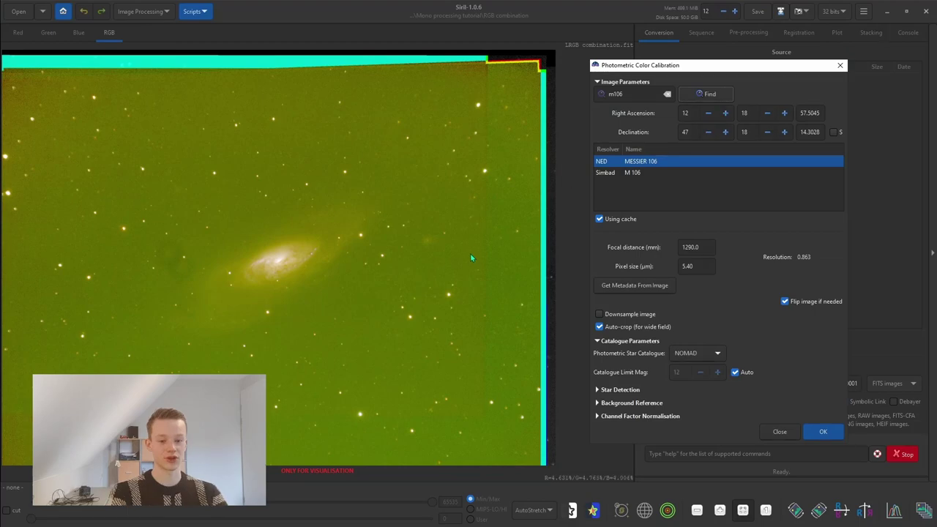
Step: Run the photometric color calibration on m106 with 1290 mm focal distance, 5.40 µm pixel size and the NOMAD catalogue, and close the dialog
left_click_drag(709, 262, 677, 266)
left_click(715, 269)
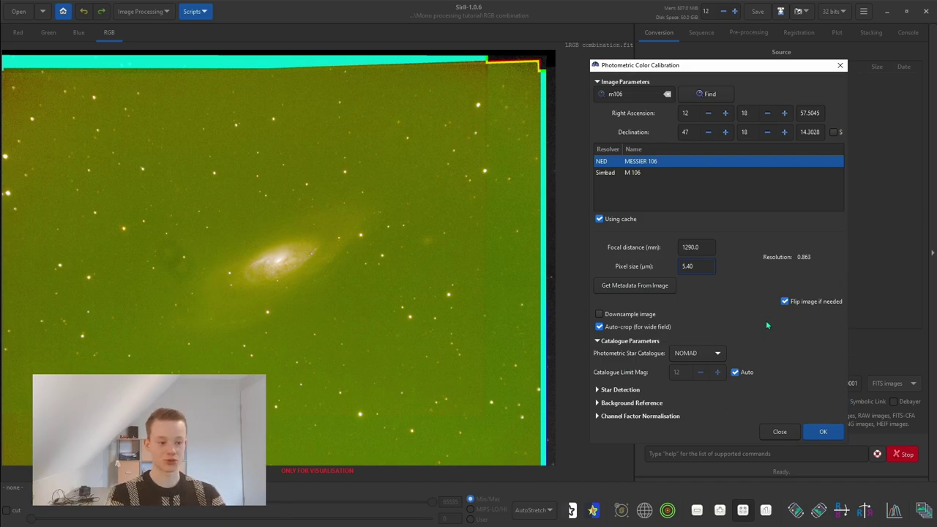
left_click(826, 432)
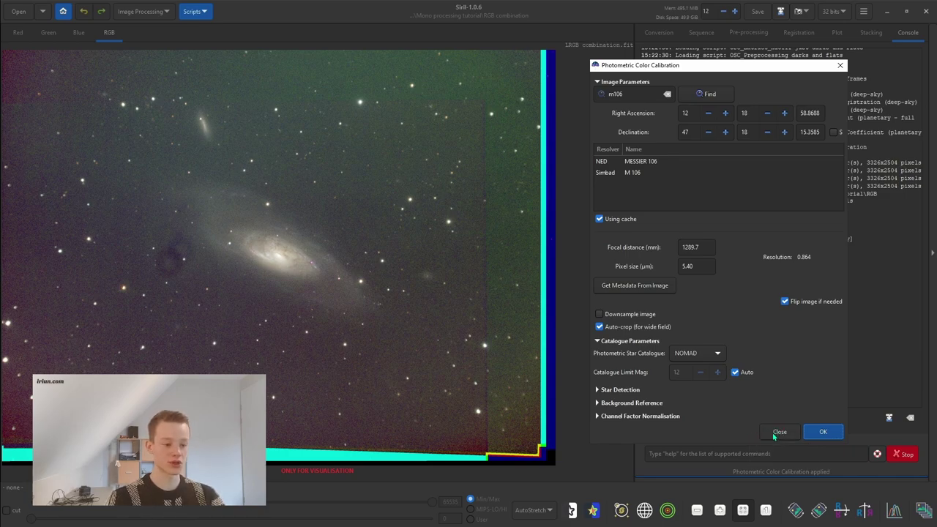
left_click(780, 433)
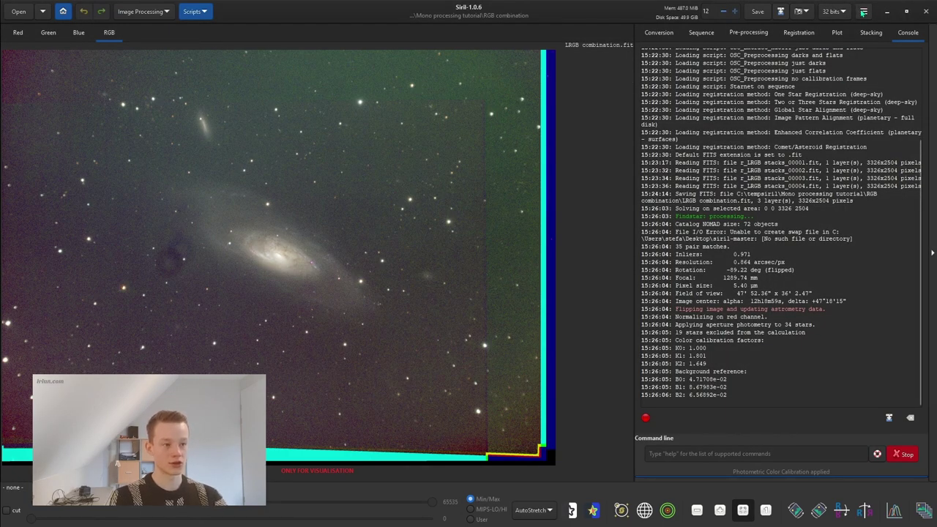
Step: Plate-solve the calibrated image with the Image Plate Solver, using the m106 parameters and automatic catalogue selection, and close the solver
left_click(862, 17)
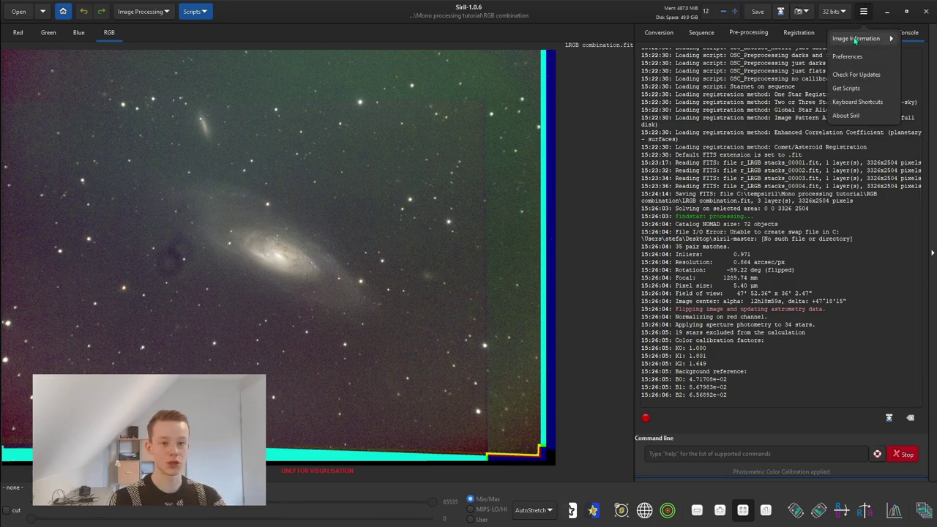
left_click(855, 40)
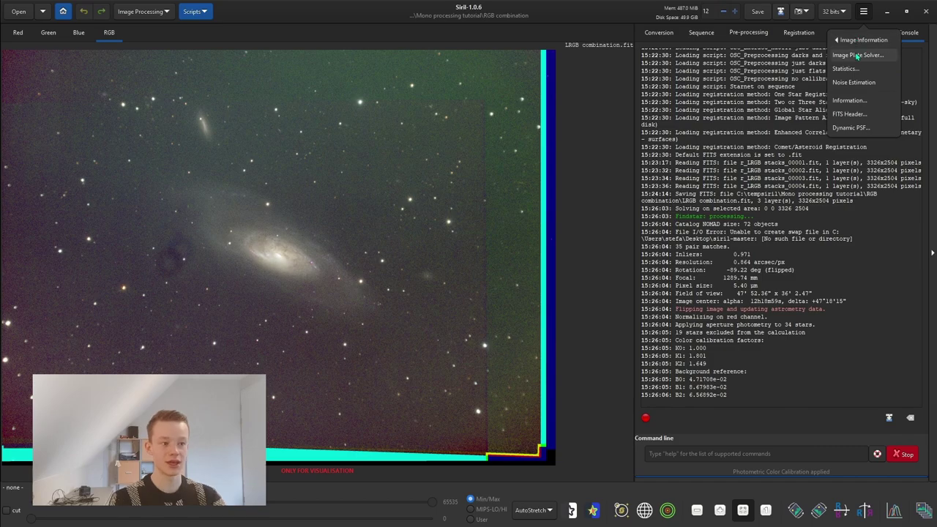
left_click(857, 55)
left_click_drag(433, 99, 697, 70)
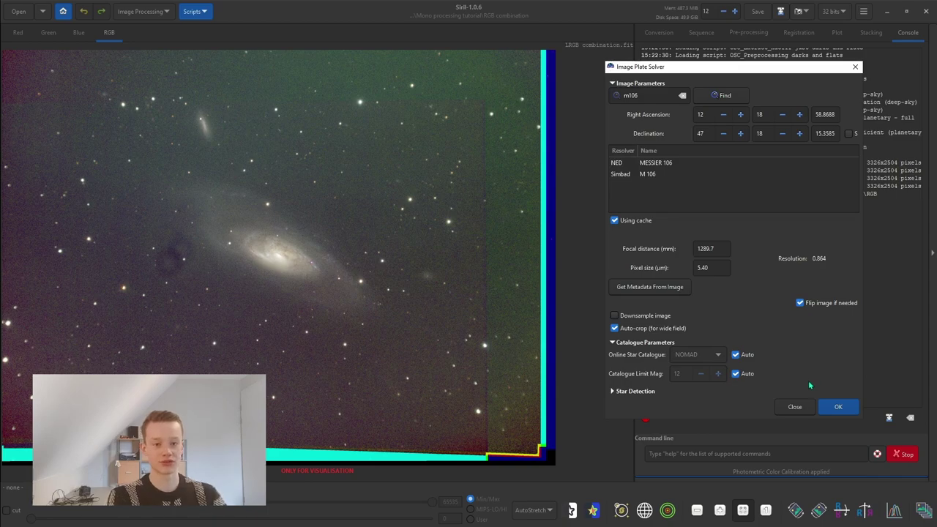
left_click(839, 408)
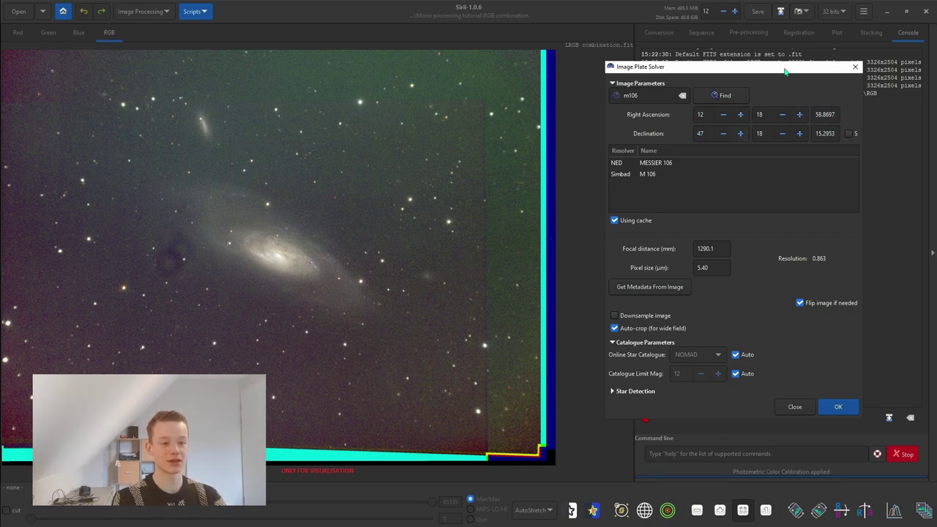
left_click(795, 408)
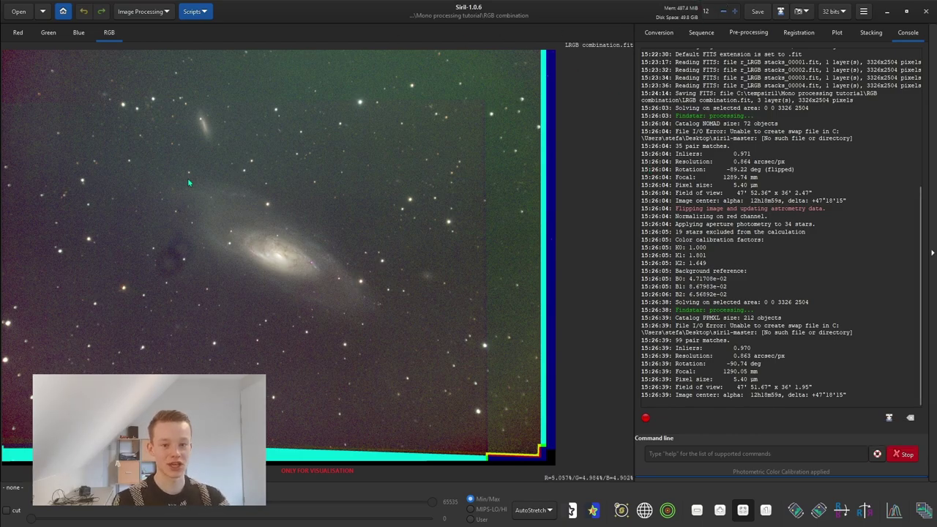
Step: Reopen Photometric Color Calibration to review its parameters, and close it without applying
left_click(140, 11)
left_click(114, 84)
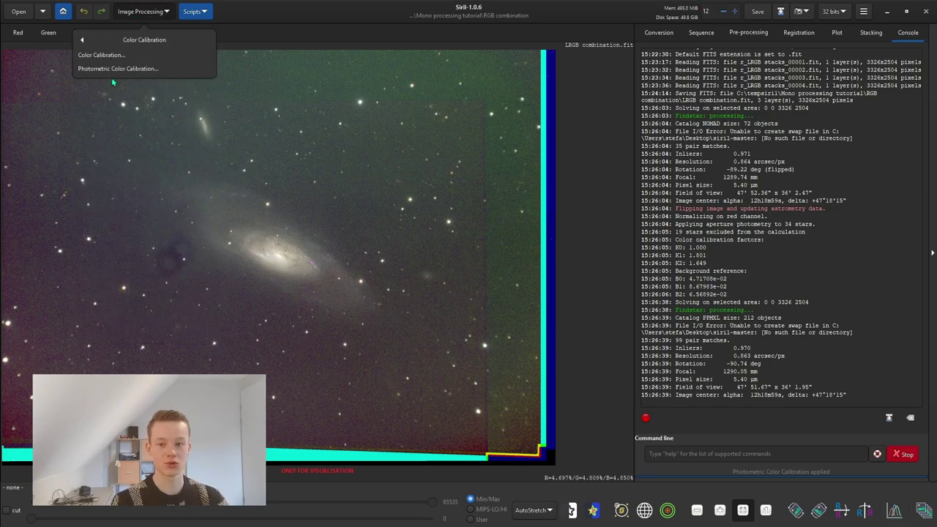
left_click(107, 68)
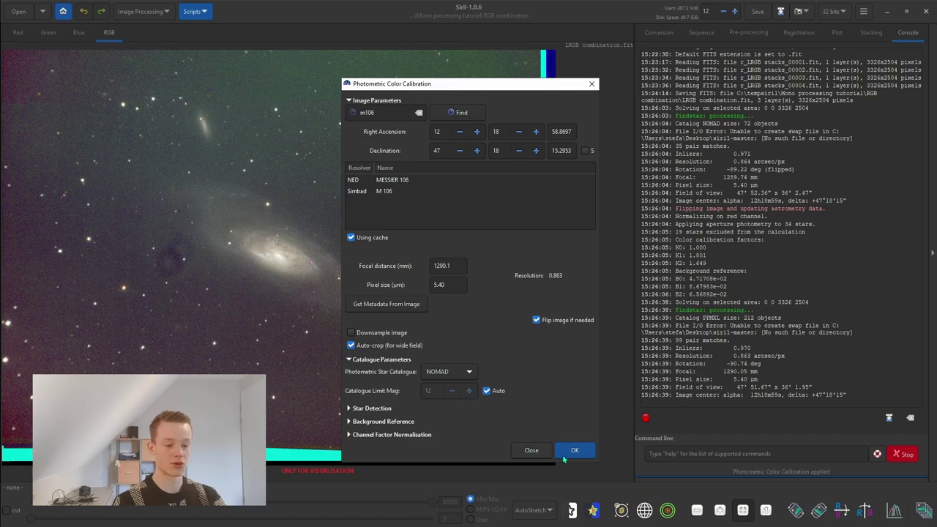
left_click(541, 454)
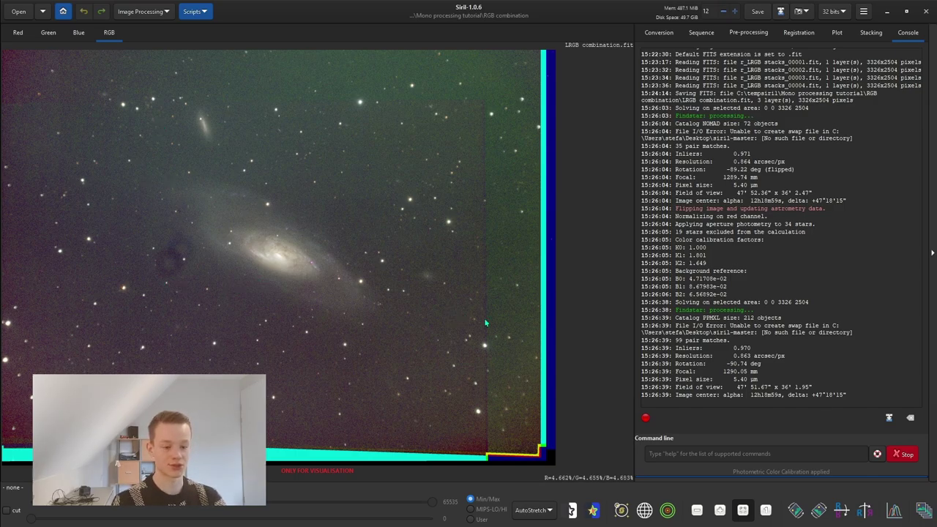
Step: Examine the calibrated image's star colours and background up close and as a whole
scroll(490, 165, "up", 3)
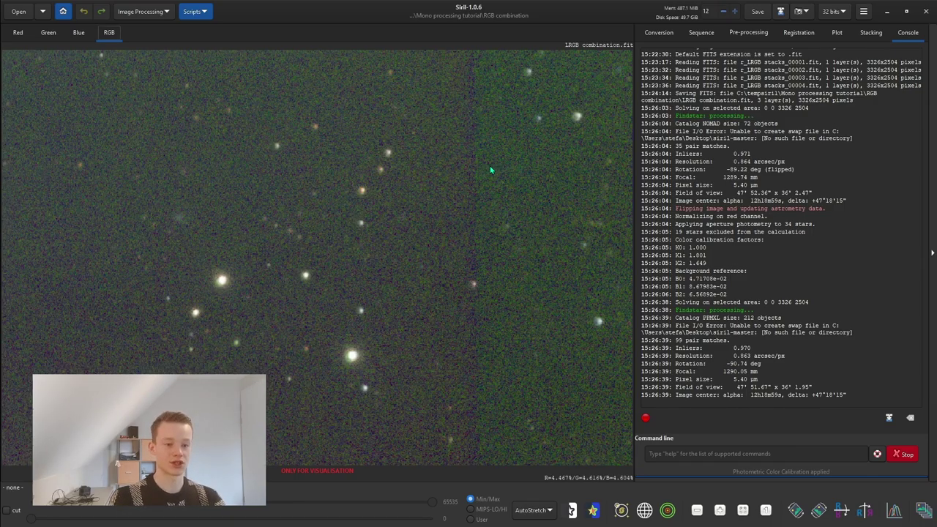
scroll(457, 258, "down", 4)
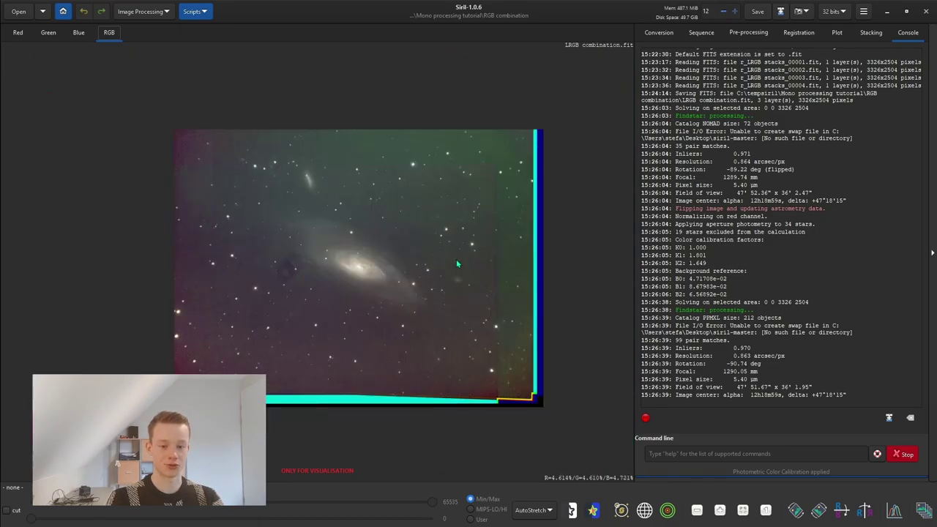
scroll(407, 257, "up", 1)
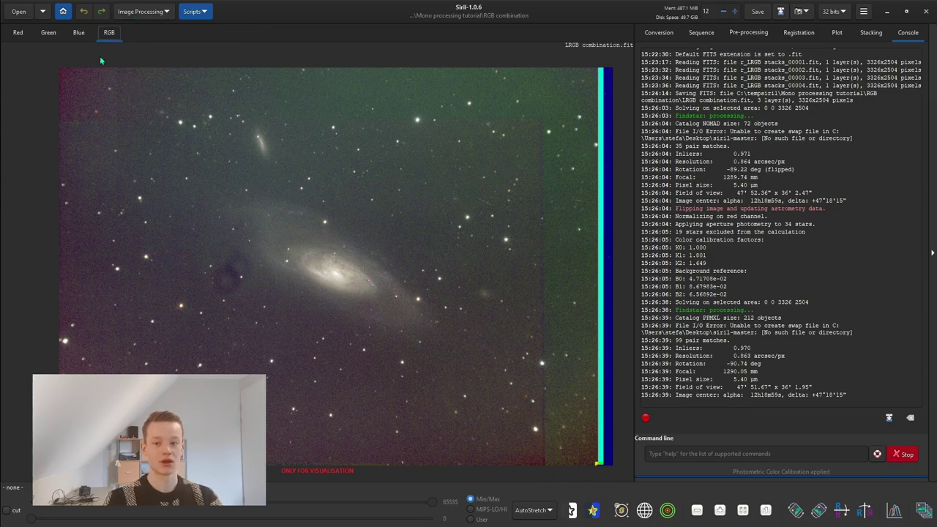
Step: Outline a rectangular selection in the red channel around both galaxies, keeping it inside the visible stacking edges
left_click(80, 34)
left_click(48, 33)
left_click(21, 34)
left_click(44, 34)
left_click(77, 38)
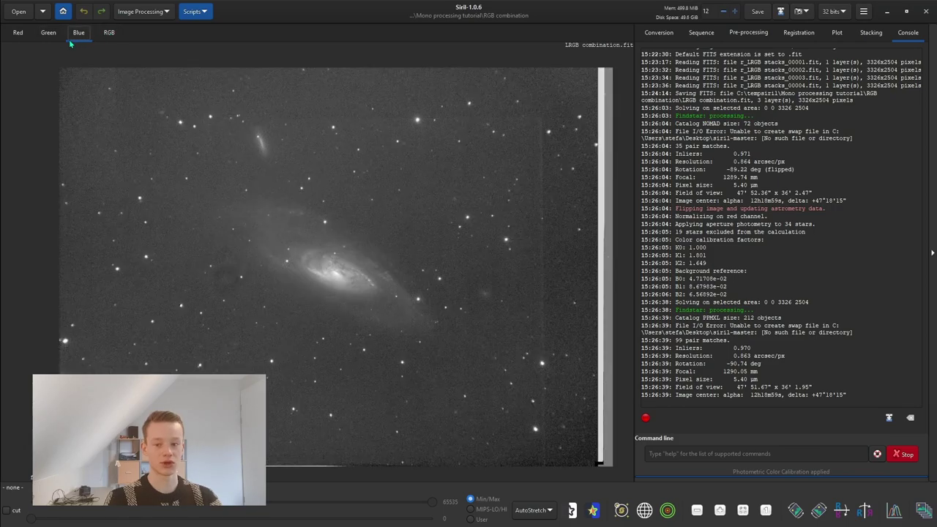
left_click(23, 35)
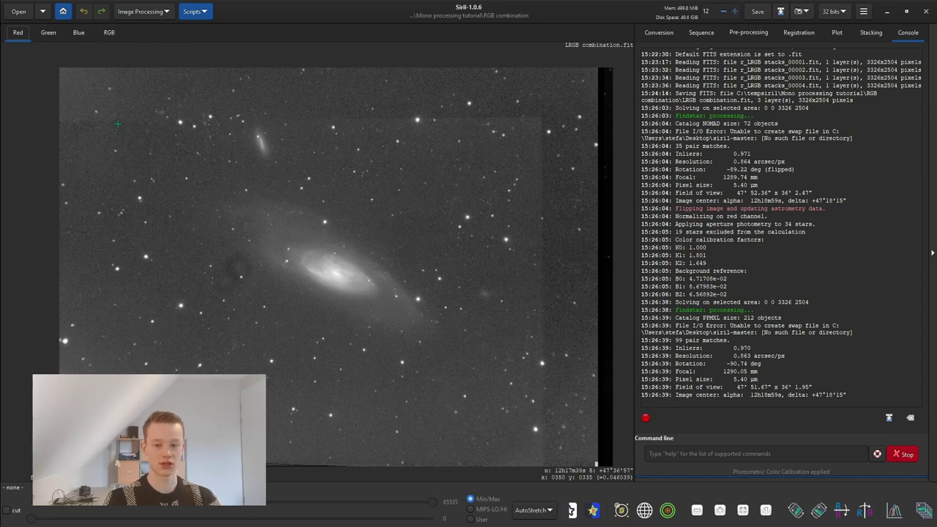
left_click_drag(117, 123, 525, 416)
left_click_drag(423, 375, 439, 378)
left_click_drag(130, 257, 157, 268)
left_click_drag(276, 233, 252, 231)
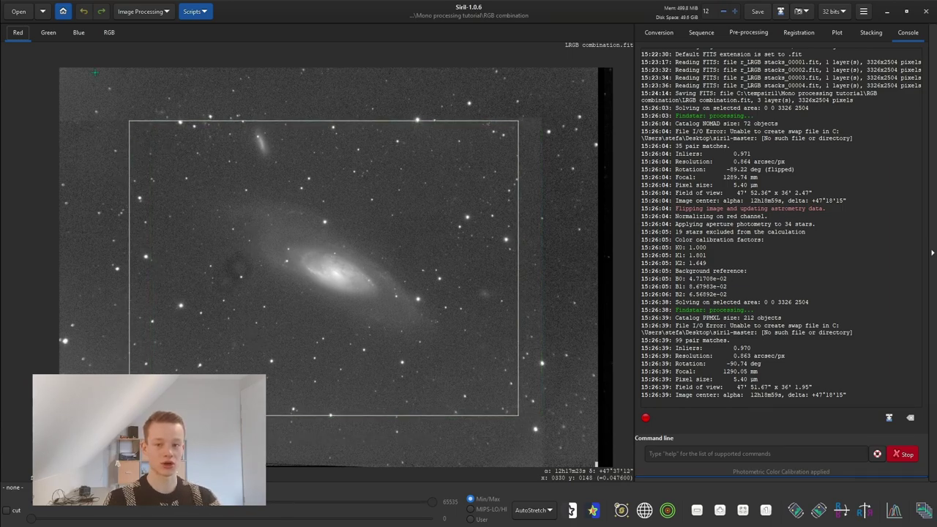
Step: Check the selection borders against the stacking edges in the green, blue and RGB views
left_click(48, 33)
left_click(91, 37)
left_click(97, 39)
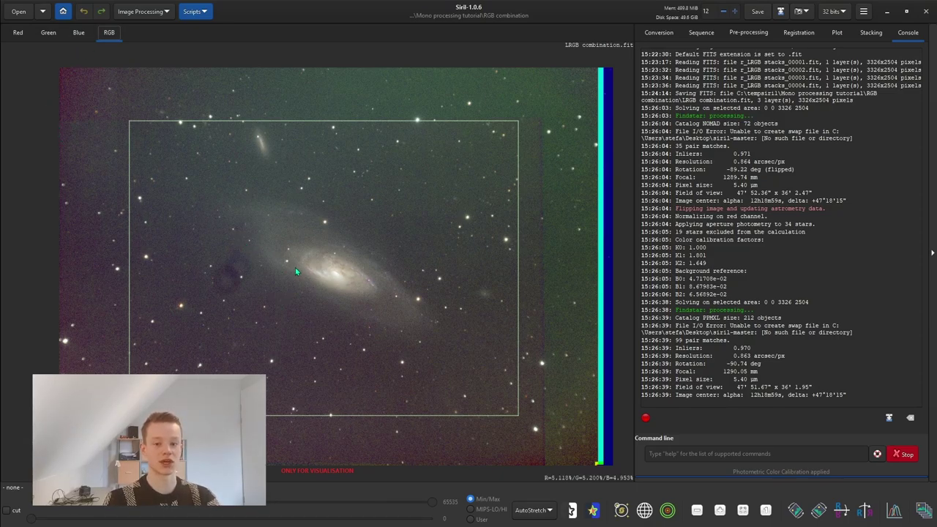
left_click(77, 38)
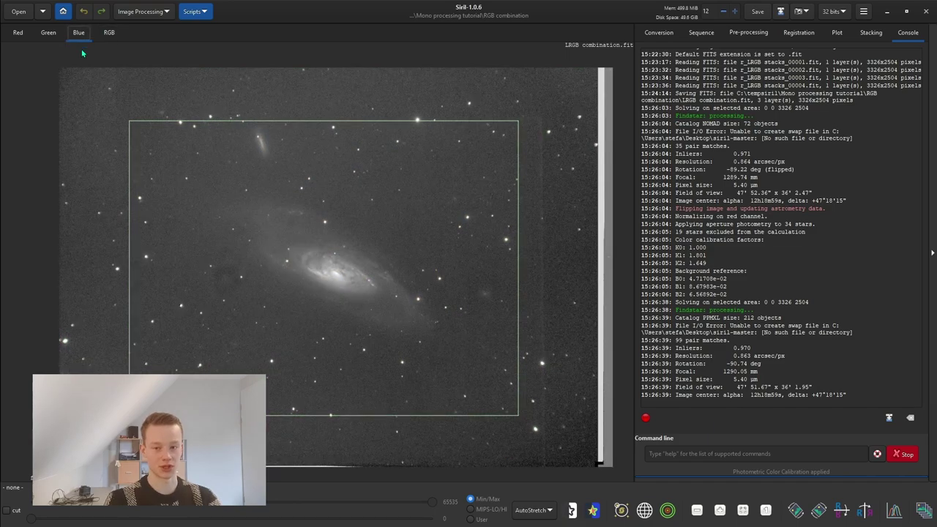
left_click(110, 33)
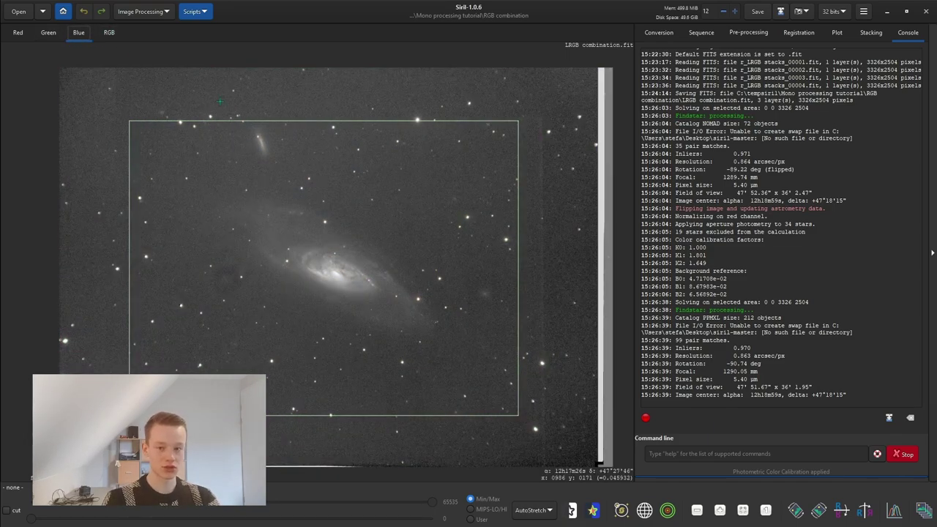
left_click(109, 31)
right_click(235, 234)
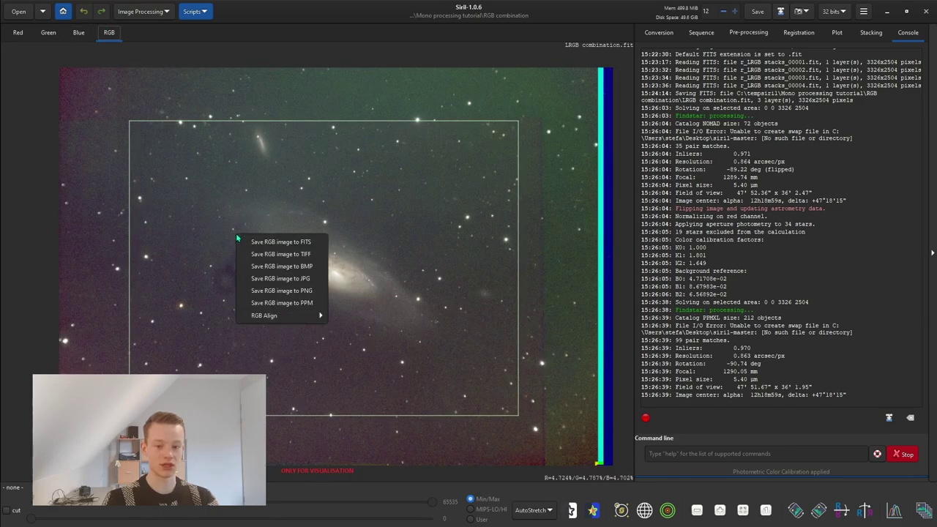
left_click(308, 154)
Step: Crop the image to the selection from the blue channel view and display the RGB composite
left_click(78, 32)
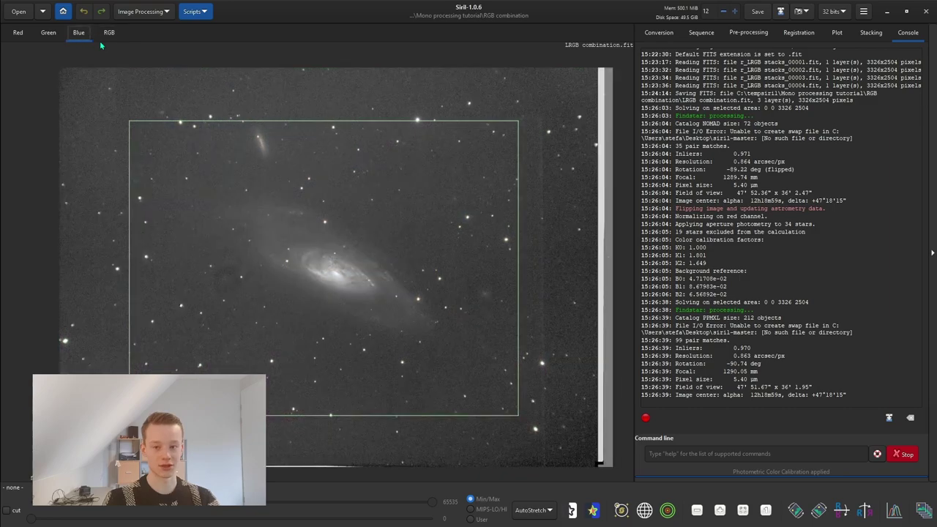
right_click(251, 214)
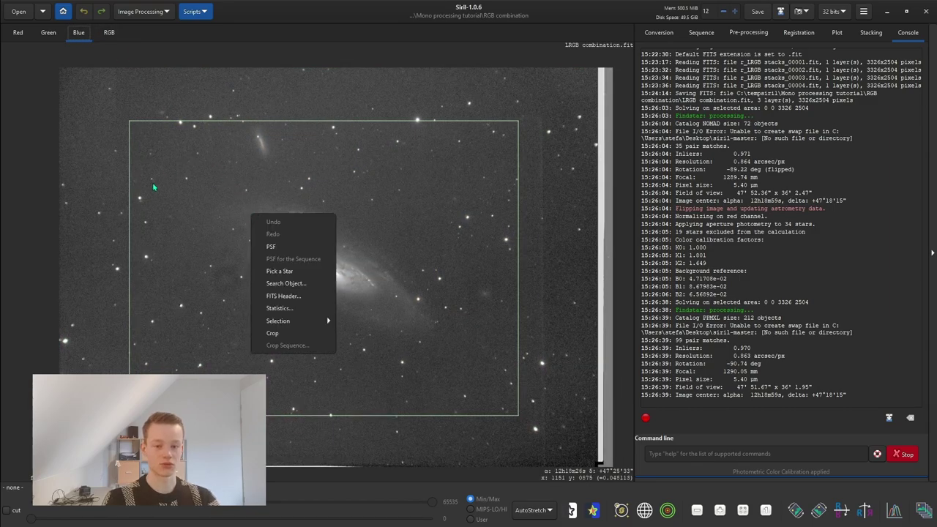
left_click(300, 143)
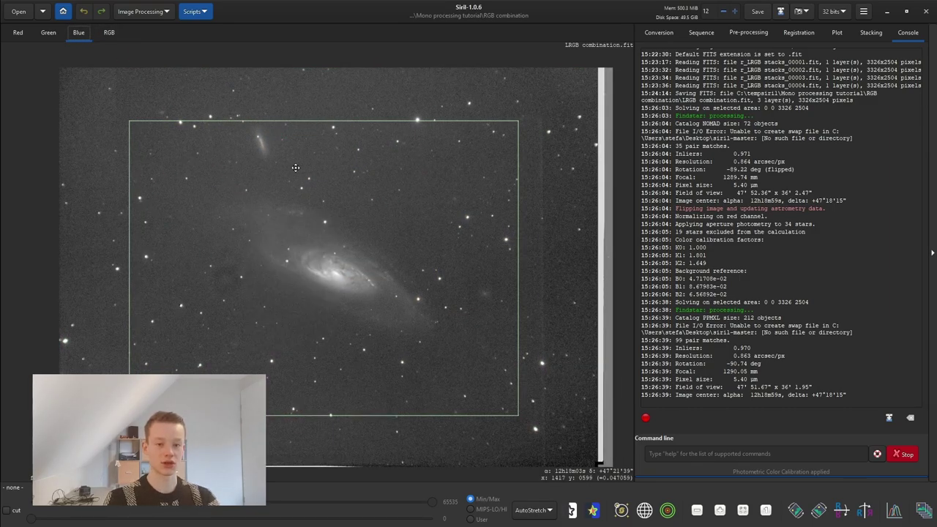
right_click(294, 167)
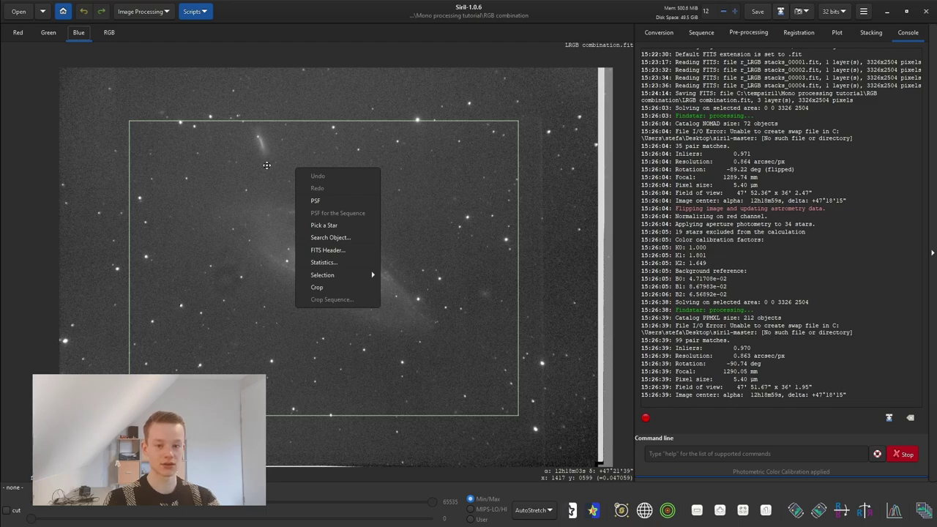
left_click(320, 287)
left_click(110, 32)
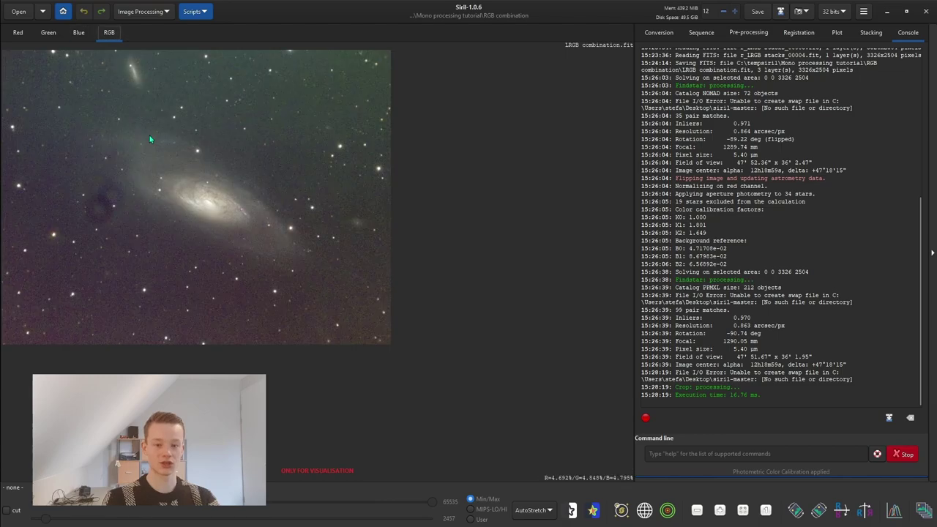
scroll(148, 132, "up", 2)
scroll(294, 282, "down", 3)
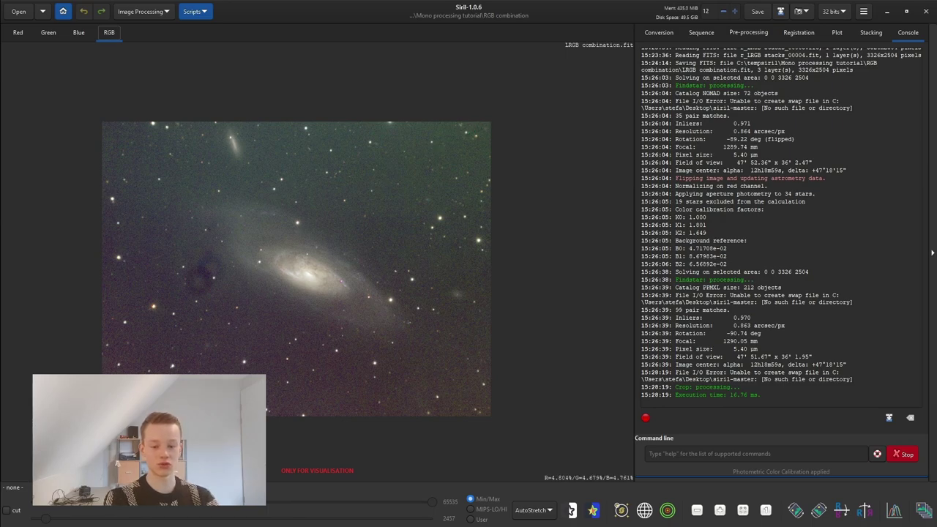
Step: Generate a background extraction sample grid with RBF interpolation and 20 samples per line
left_click(145, 13)
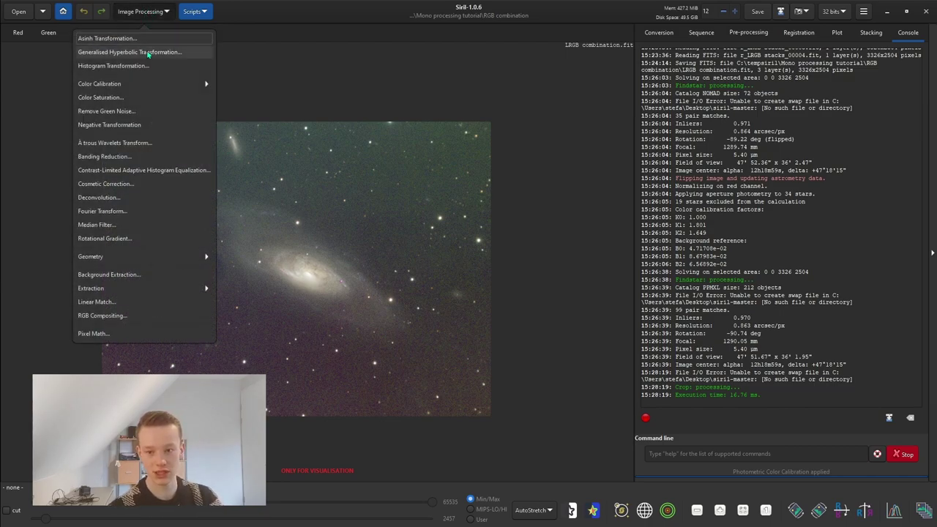
left_click(123, 274)
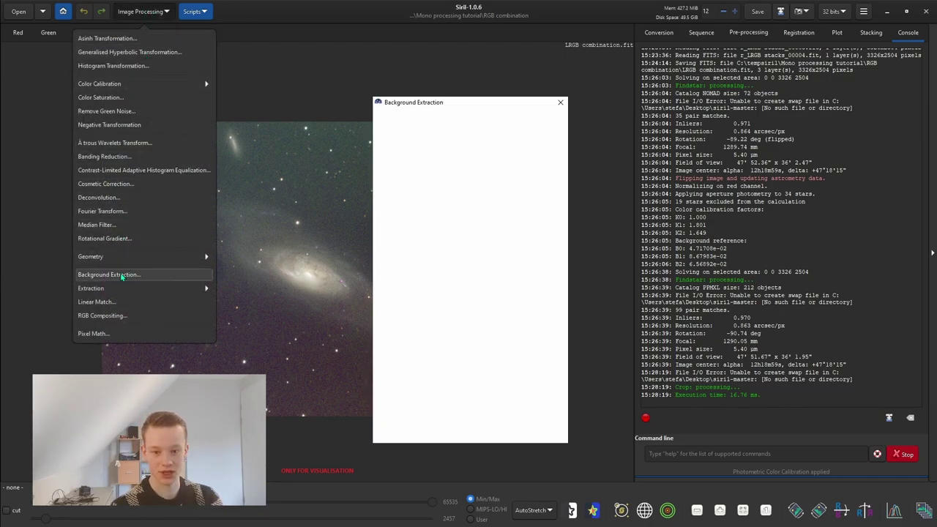
left_click_drag(461, 106, 743, 87)
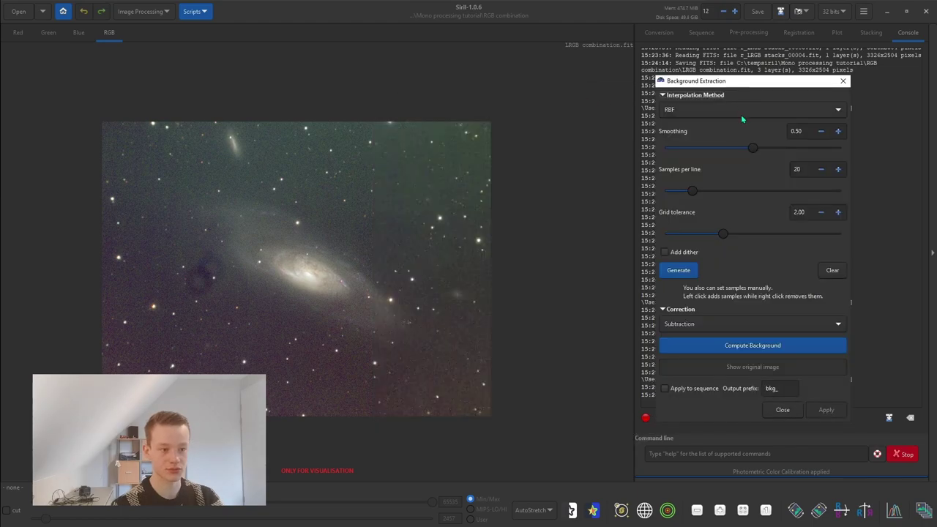
left_click(688, 113)
left_click(692, 116)
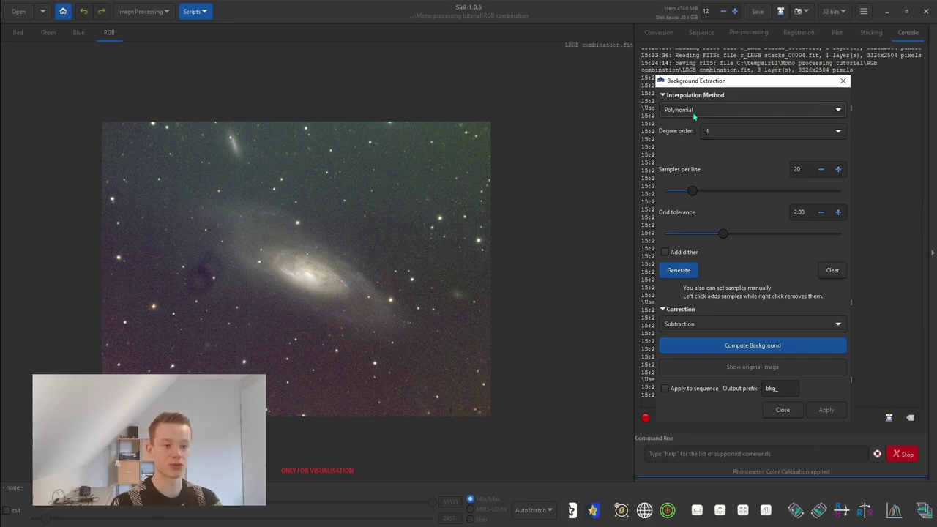
left_click(697, 111)
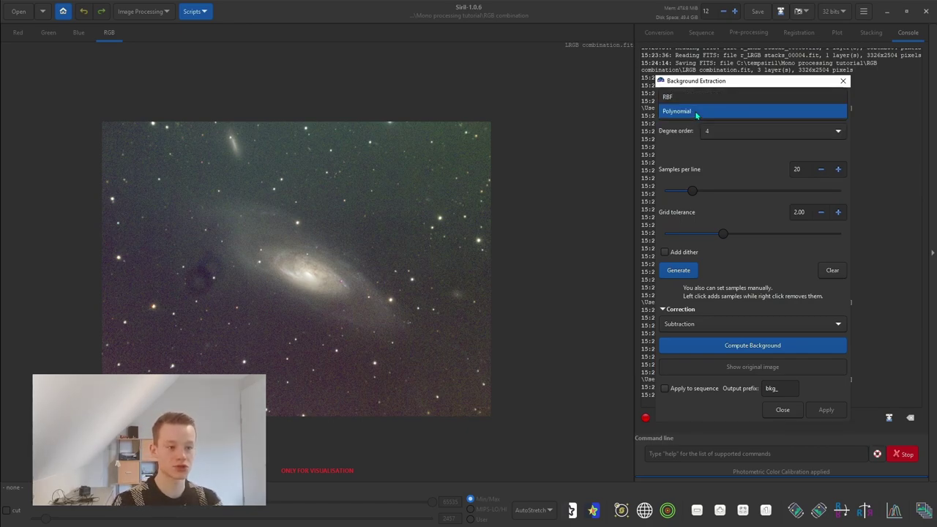
left_click(692, 98)
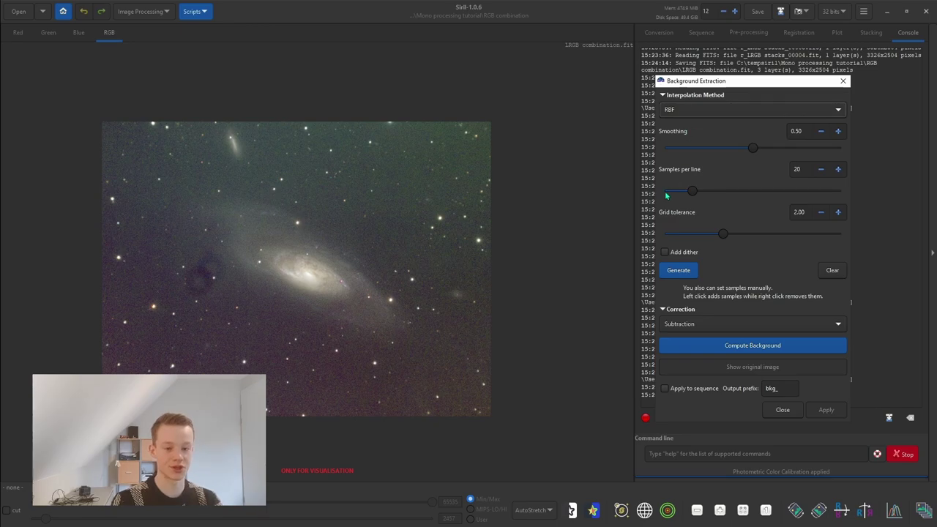
scroll(666, 197, "down", 1)
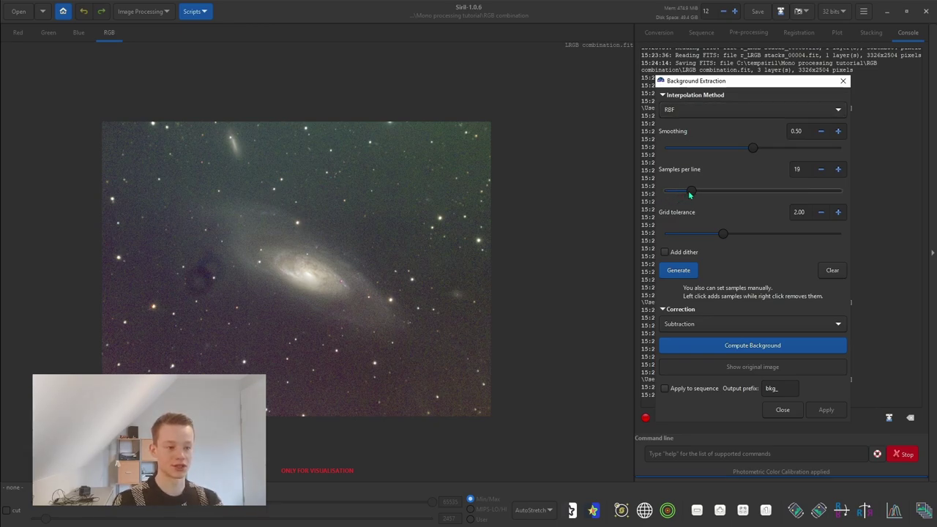
scroll(830, 178, "up", 1)
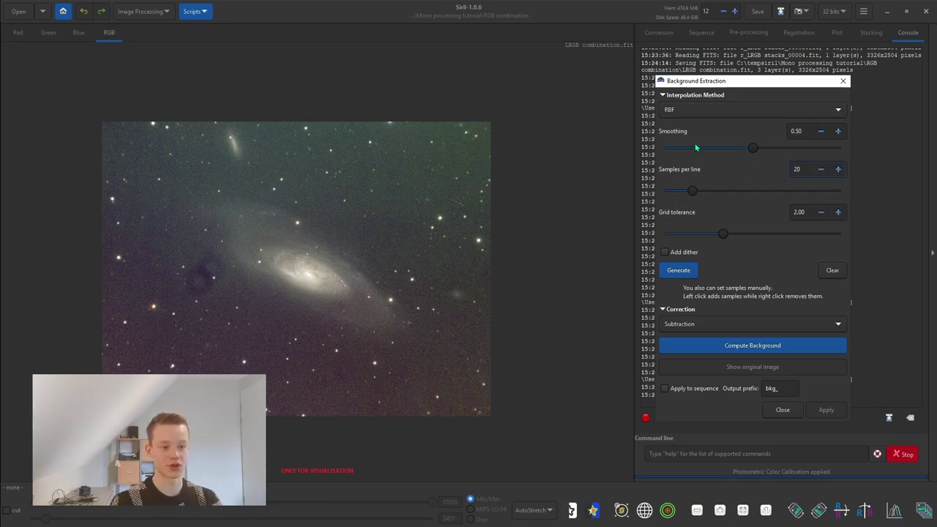
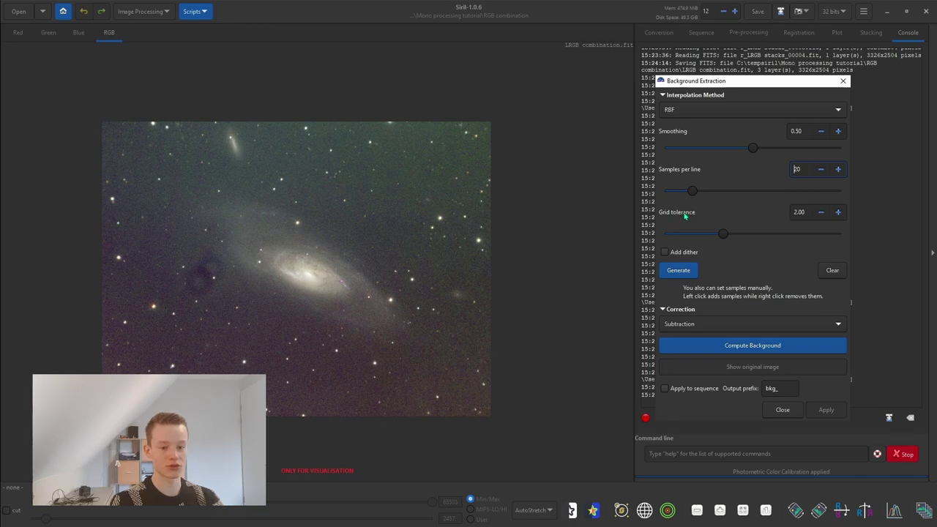
left_click(677, 272)
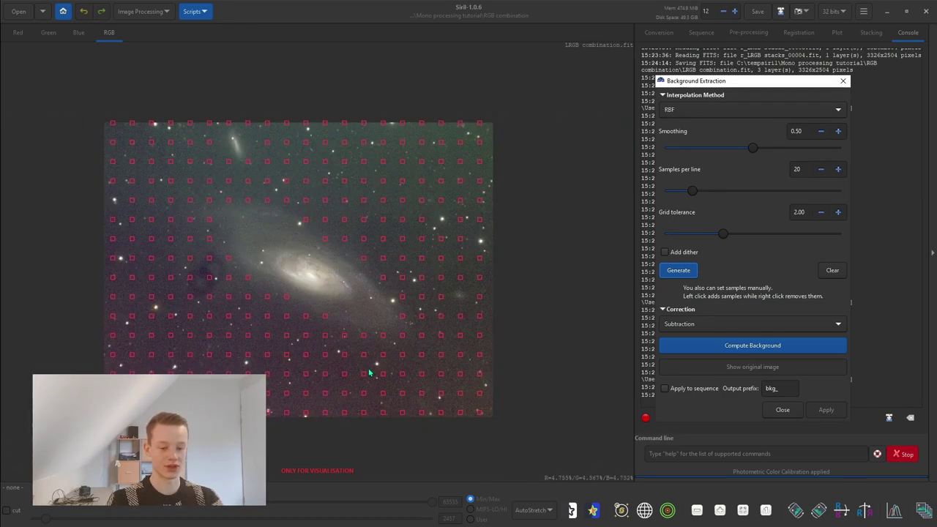
Step: Compare the background sample grid over the red, green and blue channels
left_click(78, 33)
left_click(47, 33)
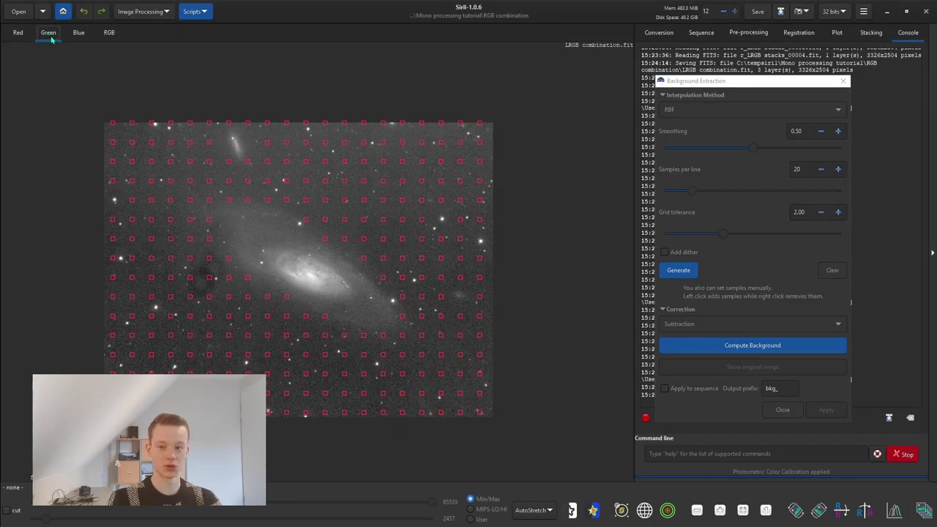
left_click(78, 35)
left_click(18, 33)
left_click(47, 31)
left_click(79, 31)
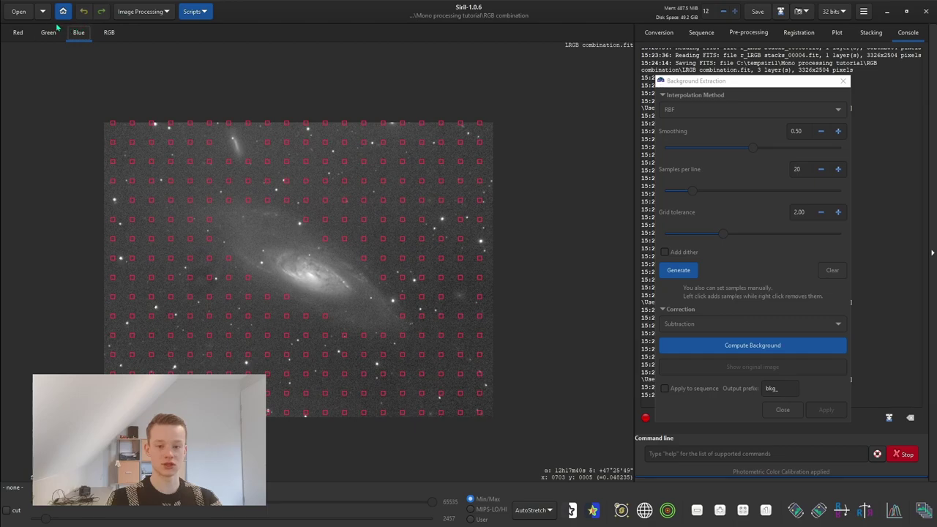
left_click(18, 33)
left_click(48, 33)
left_click(79, 33)
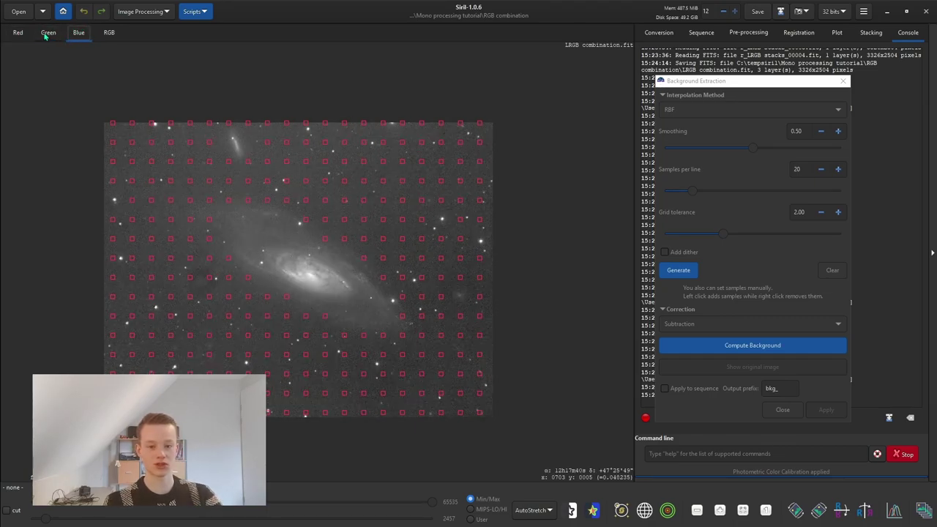
left_click(47, 33)
left_click(17, 33)
Step: In the green channel, remove the four leftmost samples on the image's upper edge, then place and remove a trial sample beneath them
left_click(47, 34)
scroll(227, 108, "up", 3)
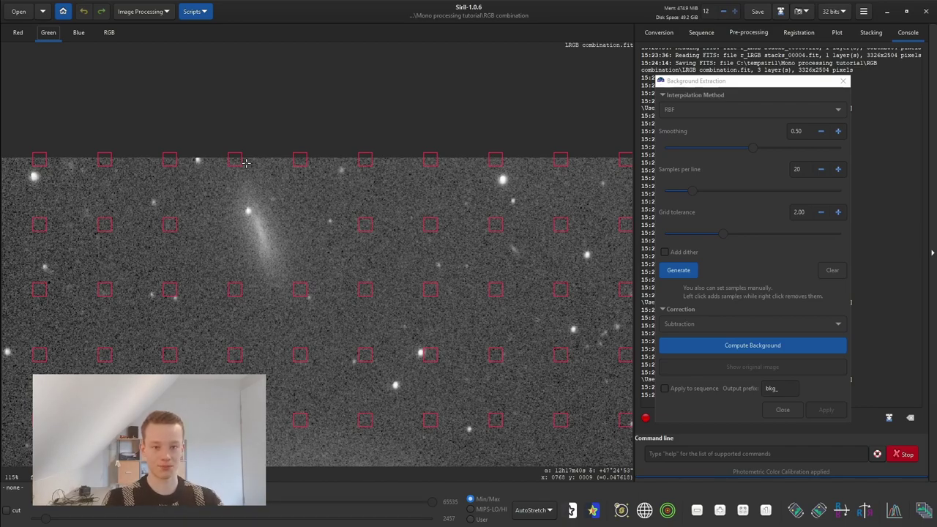
scroll(266, 211, "down", 3)
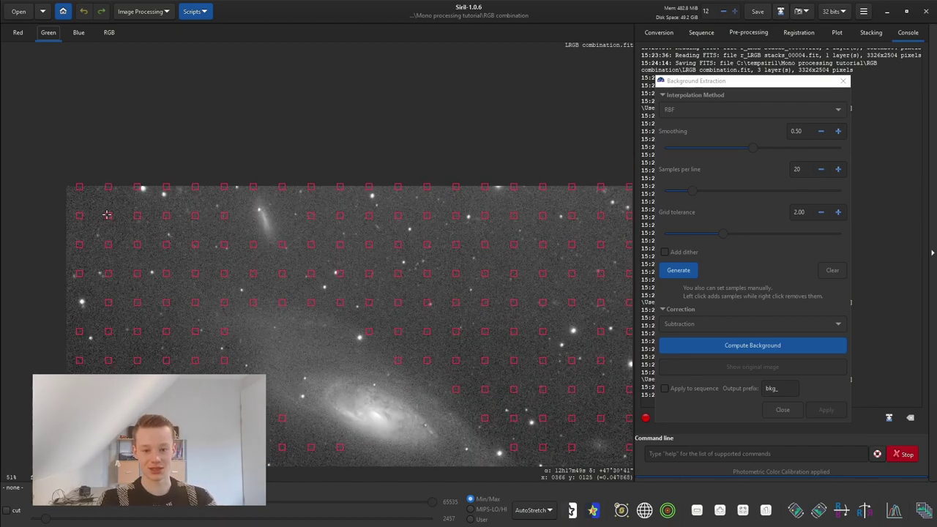
scroll(96, 195, "up", 3)
scroll(70, 188, "up", 3)
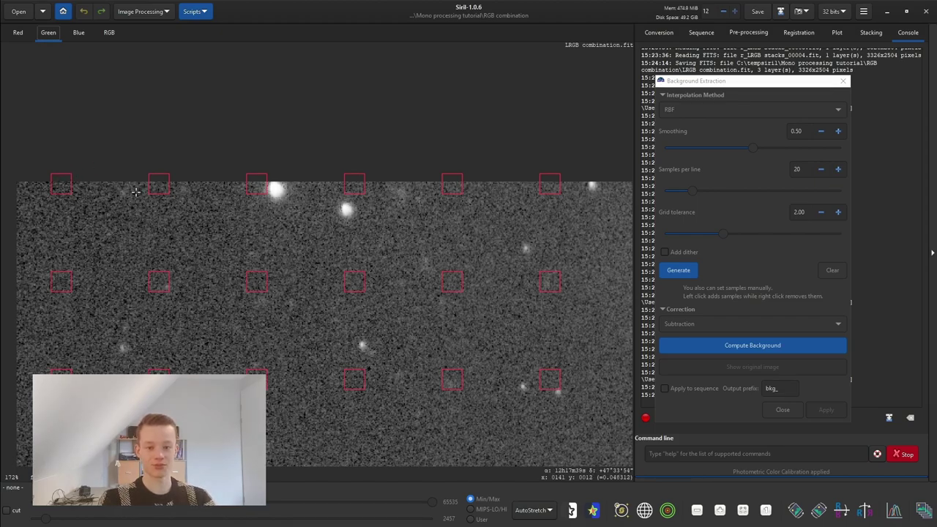
right_click(63, 199)
right_click(159, 192)
right_click(258, 196)
right_click(353, 196)
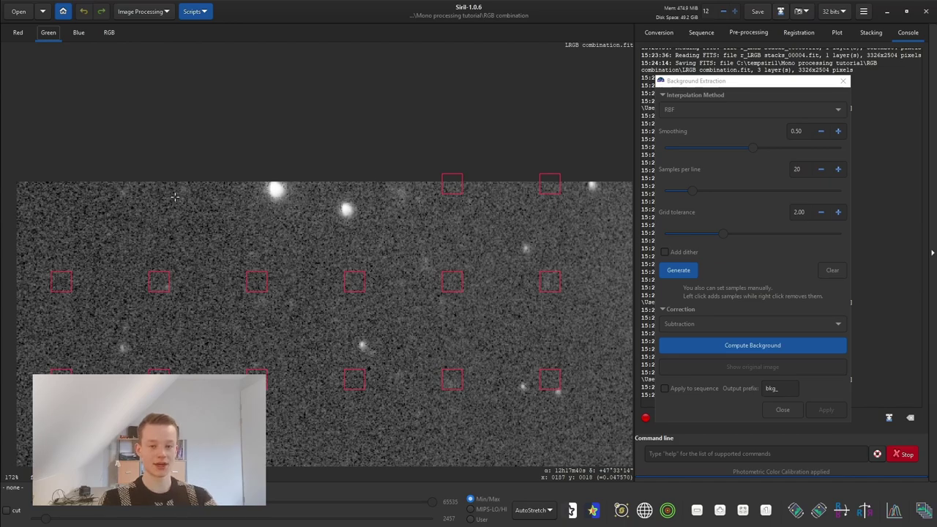
left_click(178, 235)
right_click(186, 236)
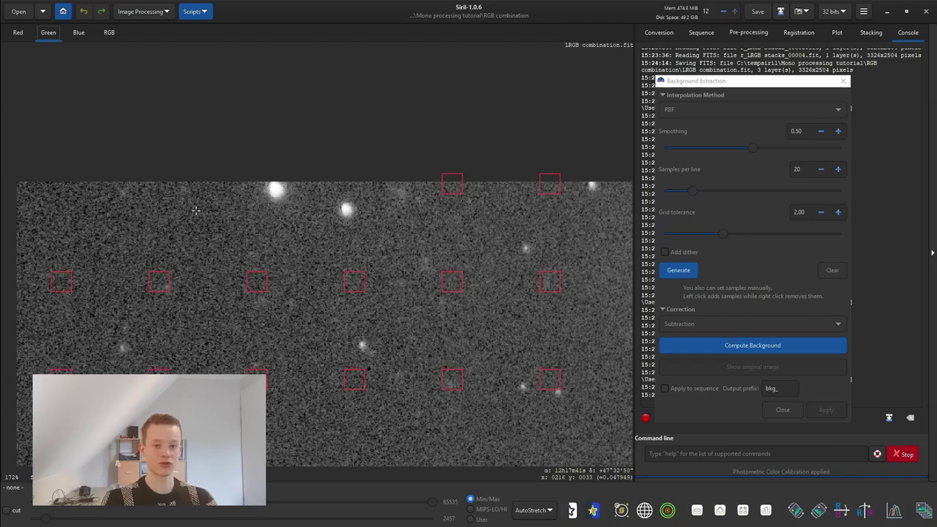
Step: Examine the remaining background samples along the image's upper edge as far as the small galaxy
scroll(268, 216, "down", 5)
scroll(300, 219, "up", 4)
scroll(312, 225, "down", 1)
scroll(312, 226, "up", 4)
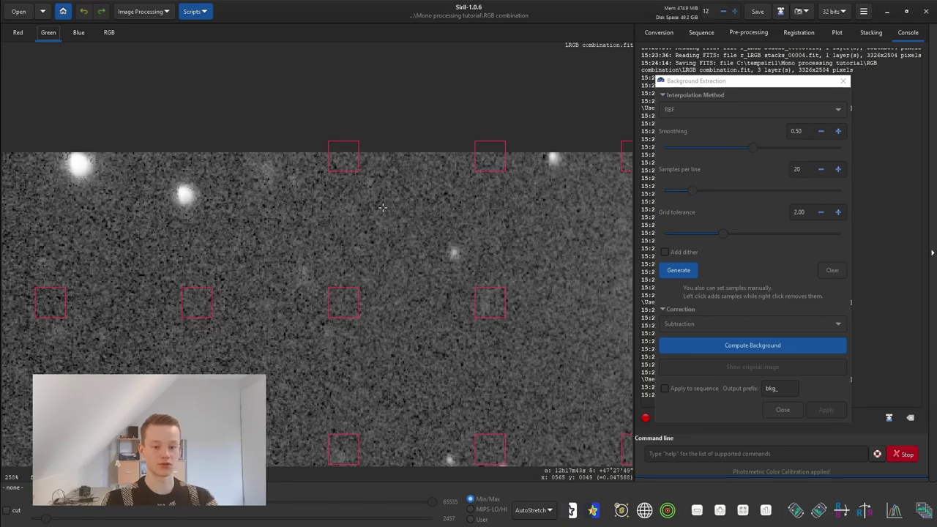
scroll(263, 213, "down", 5)
scroll(212, 198, "up", 5)
scroll(167, 186, "down", 4)
scroll(167, 186, "up", 2)
scroll(256, 187, "down", 4)
scroll(349, 190, "up", 4)
scroll(349, 189, "up", 2)
scroll(332, 198, "down", 4)
scroll(331, 199, "up", 4)
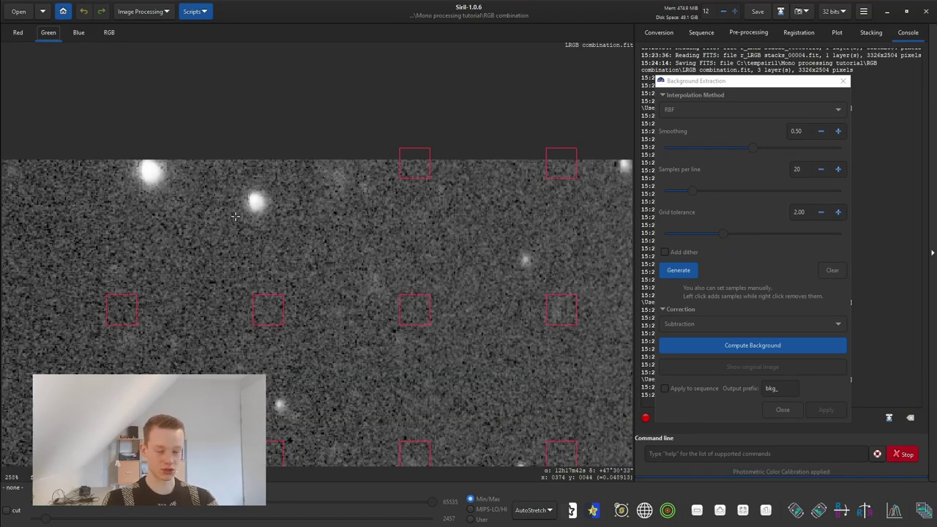
scroll(142, 249, "down", 4)
scroll(142, 248, "up", 4)
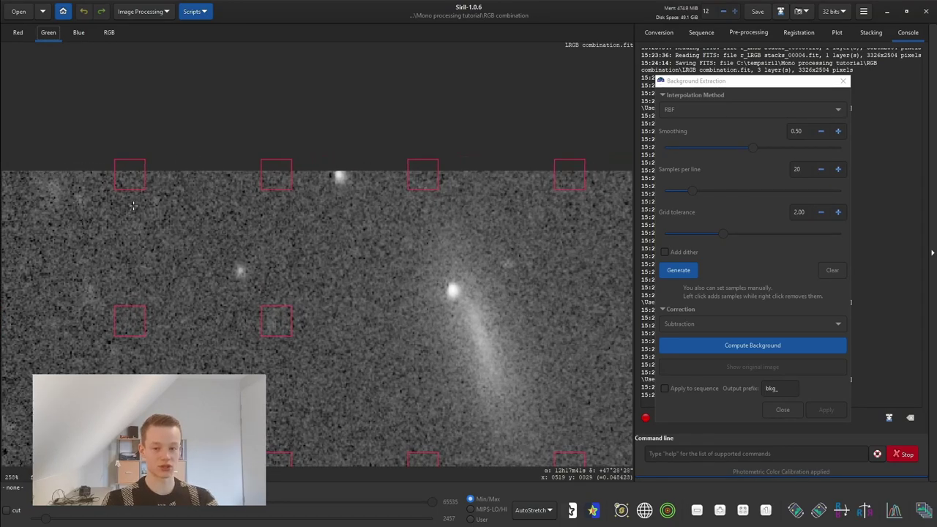
scroll(137, 184, "down", 4)
scroll(132, 180, "up", 4)
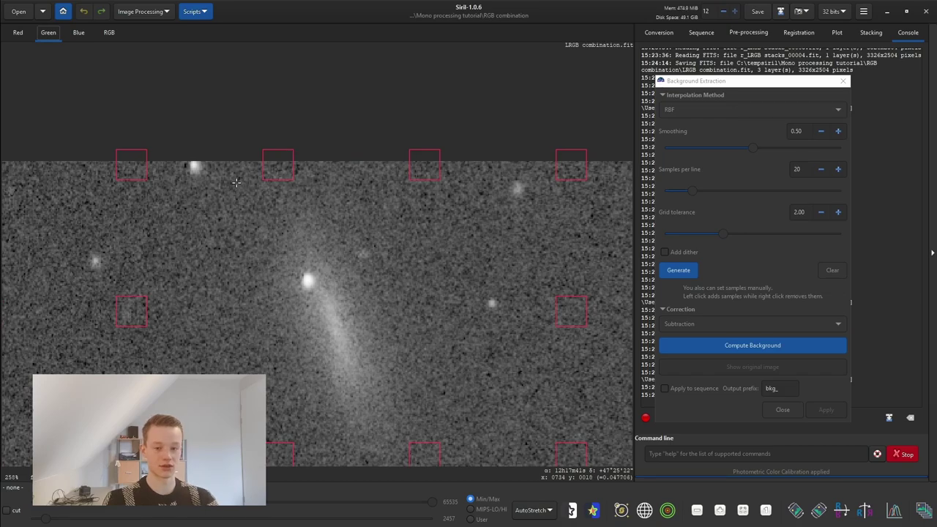
Step: Remove the background samples along the image's upper edge, from just left of the small galaxy rightwards to mid-frame
right_click(130, 178)
right_click(274, 202)
scroll(275, 203, "down", 2)
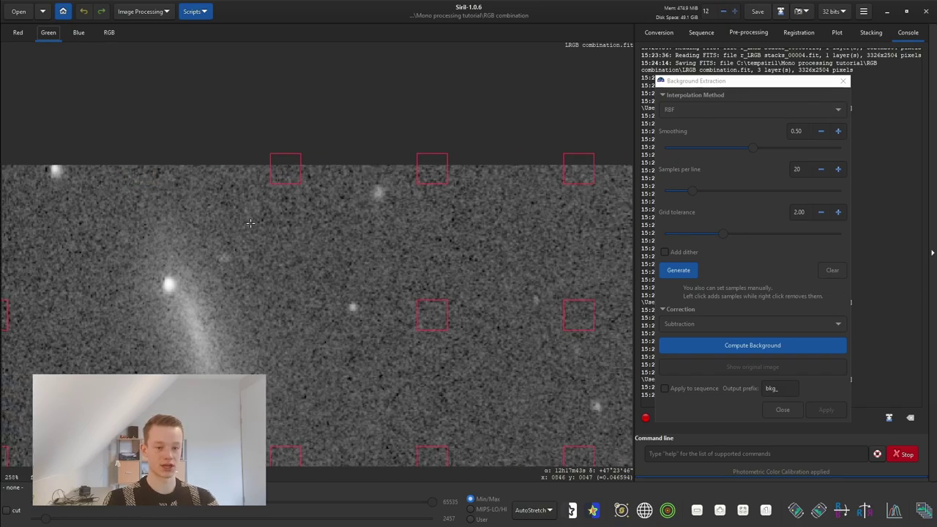
scroll(256, 211, "up", 2)
right_click(256, 211)
right_click(421, 208)
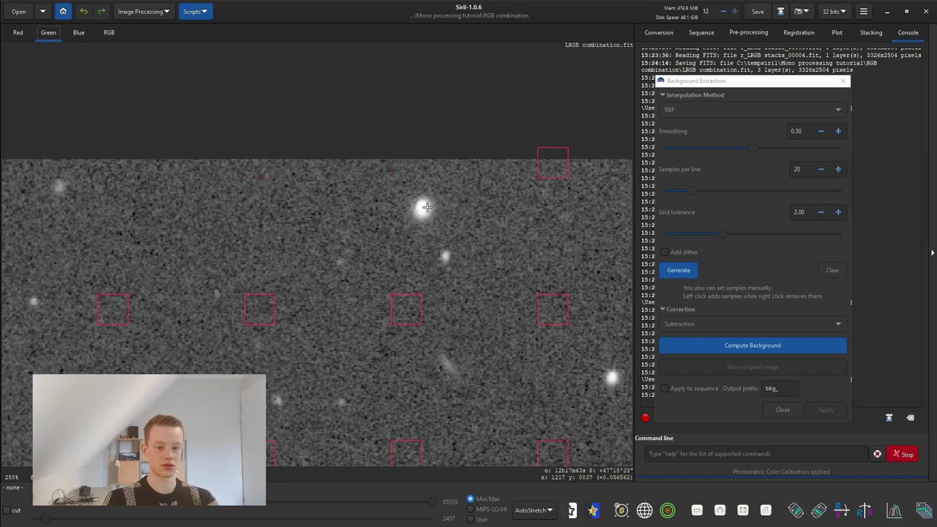
scroll(550, 211, "down", 2)
scroll(586, 212, "up", 2)
right_click(198, 209)
right_click(381, 212)
scroll(509, 225, "down", 2)
scroll(509, 226, "up", 2)
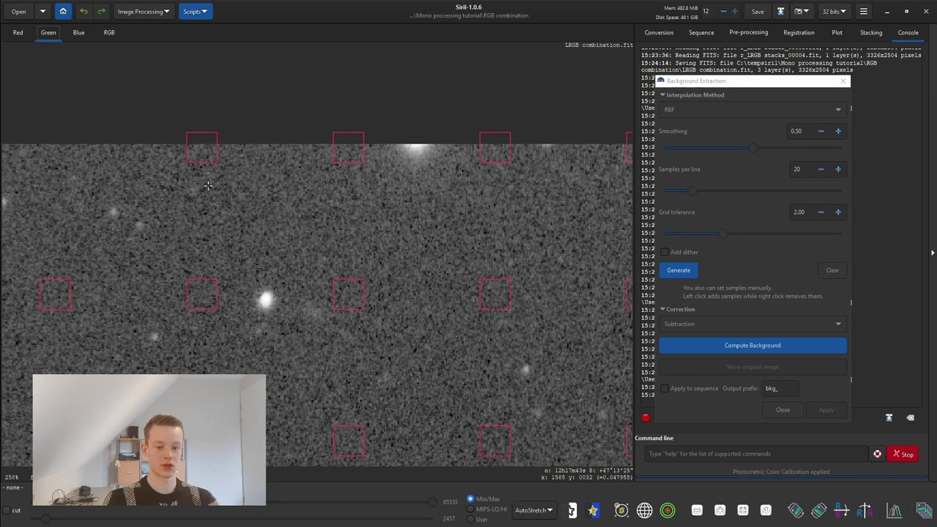
Step: Remove the remaining background samples along the upper edge as far as the image's right corner
right_click(509, 162)
scroll(556, 199, "down", 2)
scroll(556, 200, "up", 2)
right_click(301, 196)
right_click(492, 198)
scroll(556, 196, "down", 2)
scroll(556, 196, "up", 2)
right_click(376, 184)
right_click(516, 187)
scroll(461, 190, "down", 5)
scroll(418, 293, "up", 2)
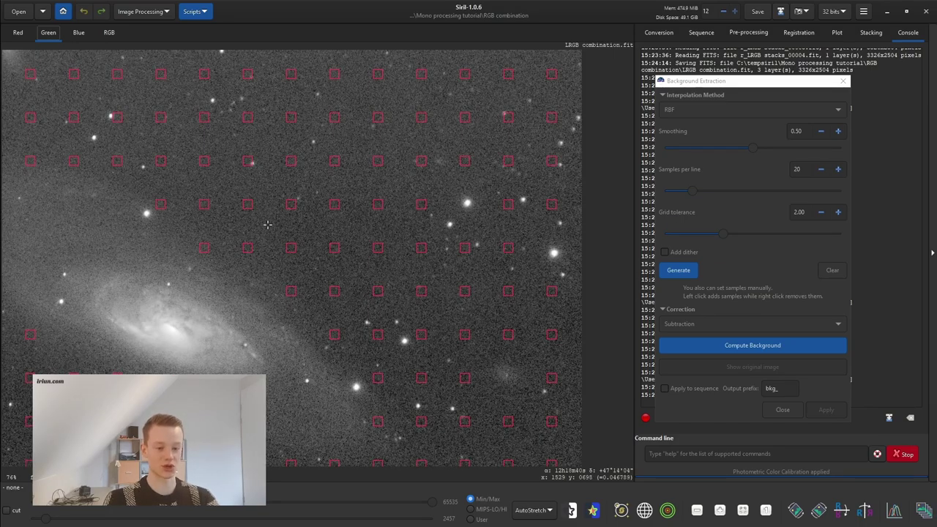
Step: Remove the eight background samples closest to the large galaxy's lower edge and lower-right tip
scroll(268, 230, "down", 2)
scroll(137, 190, "up", 2)
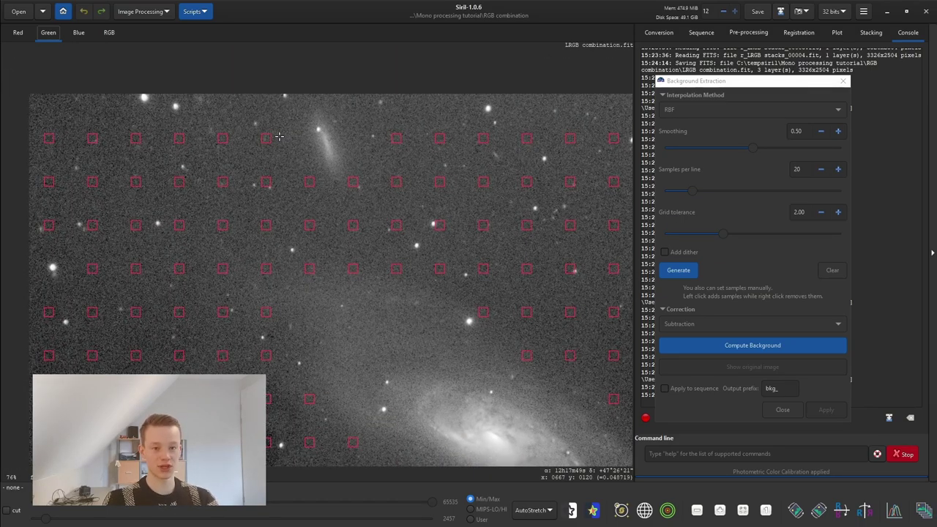
scroll(279, 137, "down", 2)
scroll(355, 207, "up", 2)
scroll(293, 147, "down", 1)
right_click(465, 380)
right_click(495, 352)
right_click(437, 380)
right_click(495, 322)
right_click(466, 294)
right_click(408, 380)
right_click(321, 322)
right_click(292, 322)
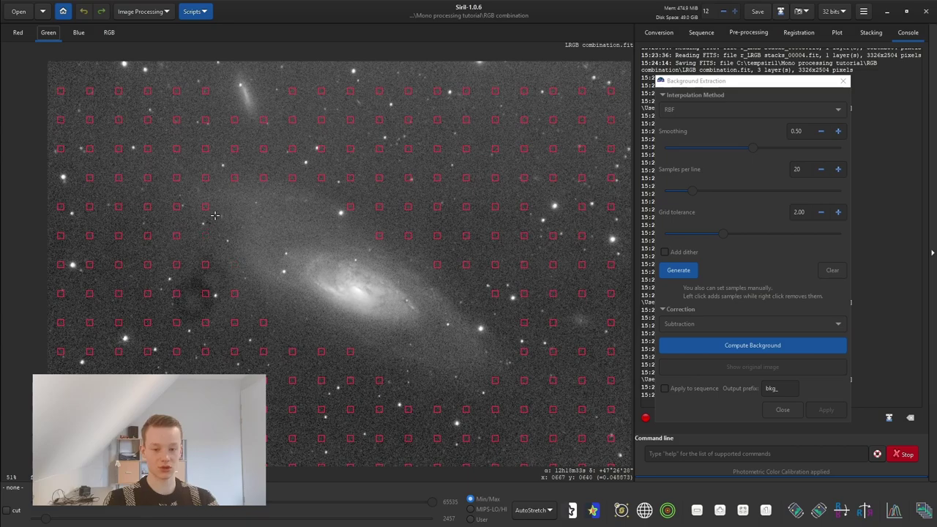
Step: Remove the background samples bordering the large galaxy's faint upper edge
right_click(264, 178)
right_click(292, 177)
right_click(322, 178)
right_click(350, 177)
right_click(350, 207)
right_click(380, 235)
right_click(408, 235)
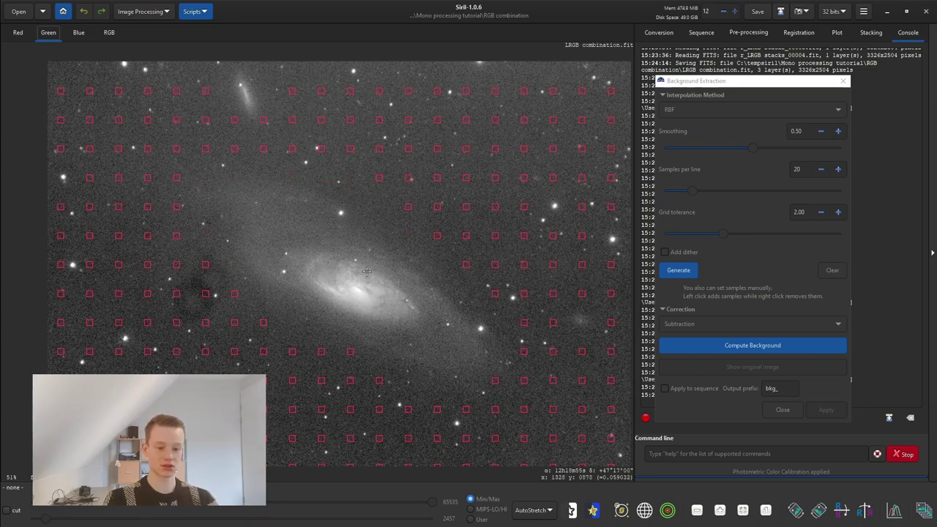
Step: Replace the background sample touching a star above the large galaxy with one on empty sky to its right
scroll(338, 230, "up", 7)
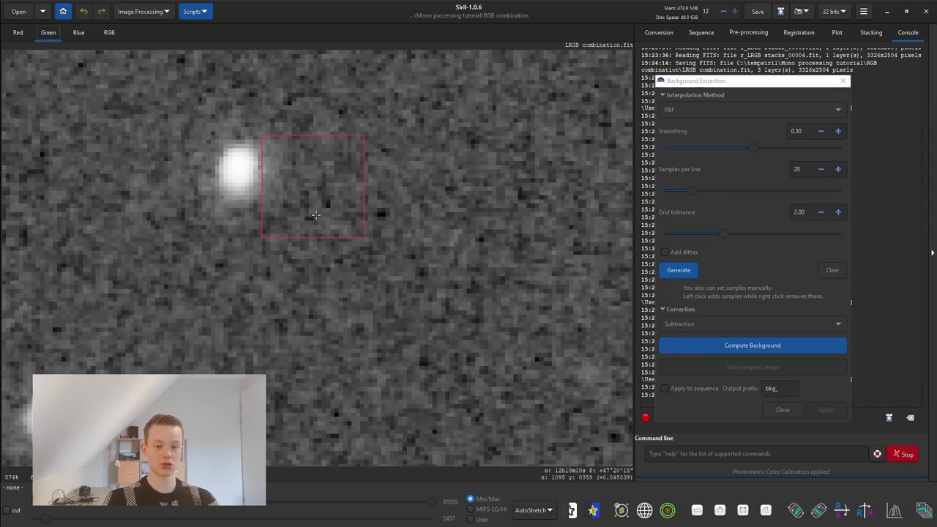
right_click(263, 155)
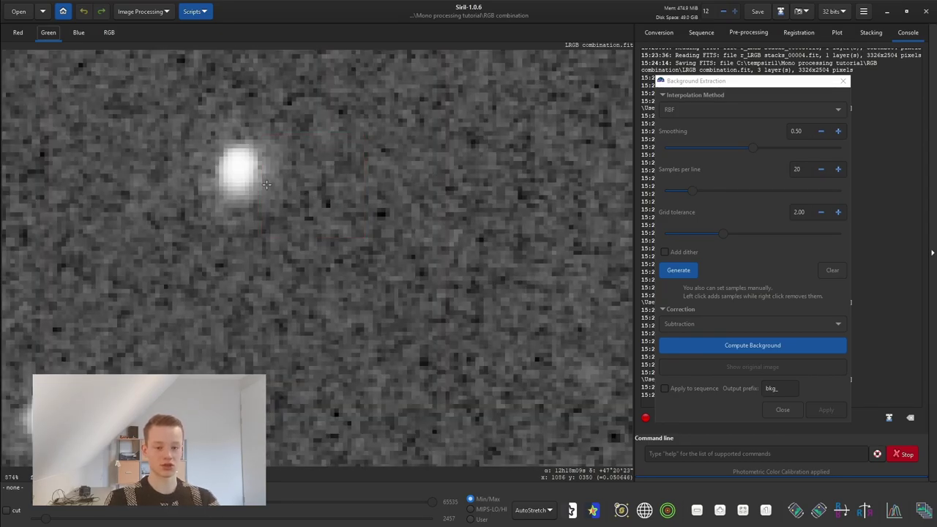
left_click(517, 151)
scroll(307, 239, "down", 4)
scroll(147, 220, "left", 5)
scroll(146, 221, "up", 2)
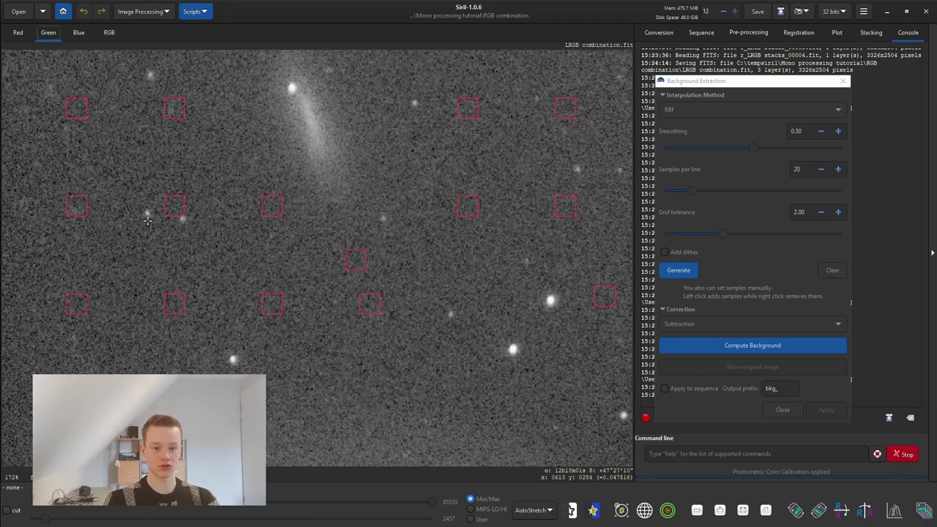
Step: Remove the five background samples around the dark dust-ring artefact to the left of the large galaxy
scroll(147, 220, "left", 3)
scroll(120, 99, "down", 2)
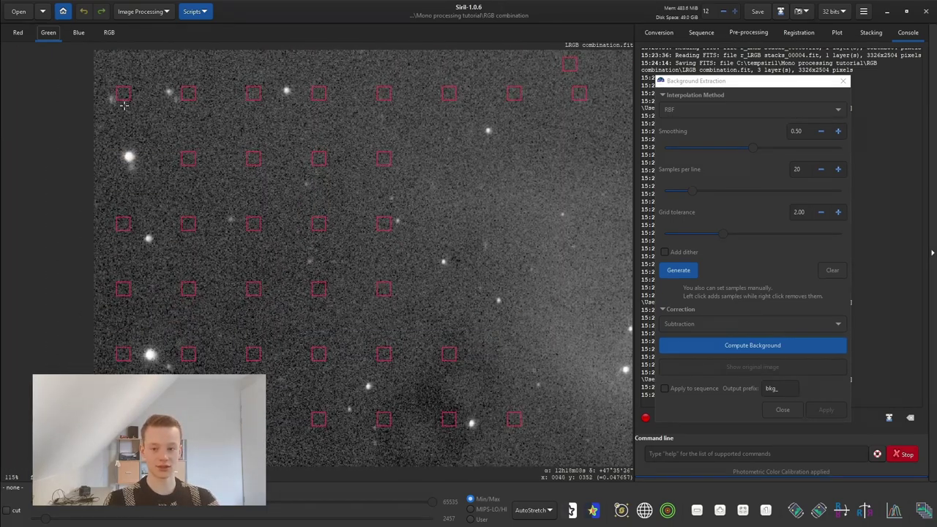
scroll(356, 105, "left", 1)
scroll(324, 257, "down", 4)
right_click(482, 218)
right_click(416, 218)
right_click(482, 153)
right_click(482, 283)
right_click(417, 284)
Step: Check the samples in the image's lower-left area and move the one close to a star onto empty background
scroll(393, 268, "down", 4)
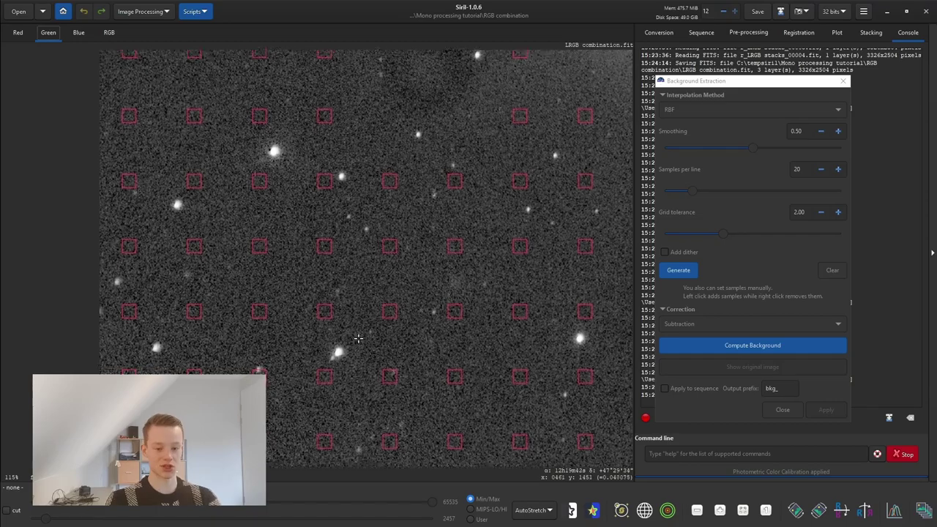
scroll(360, 343, "down", 2)
scroll(415, 314, "down", 4)
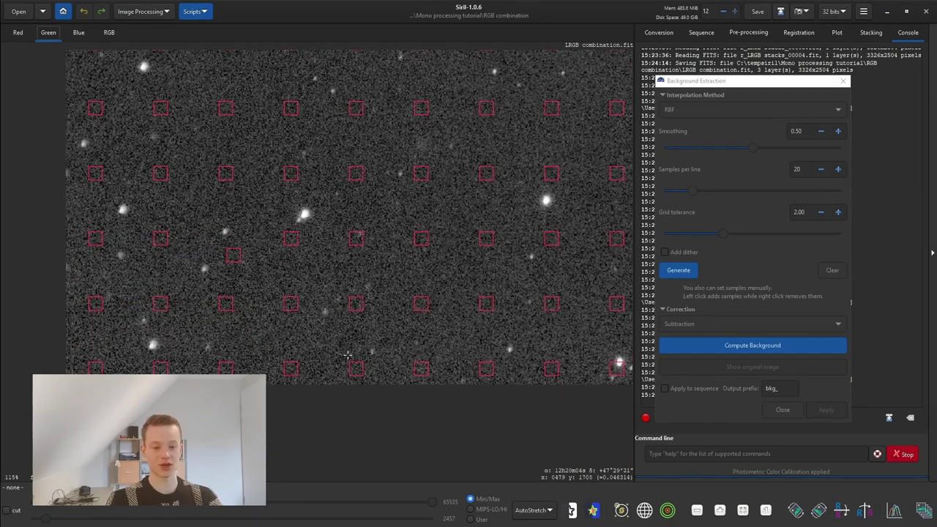
scroll(388, 351, "right", 2)
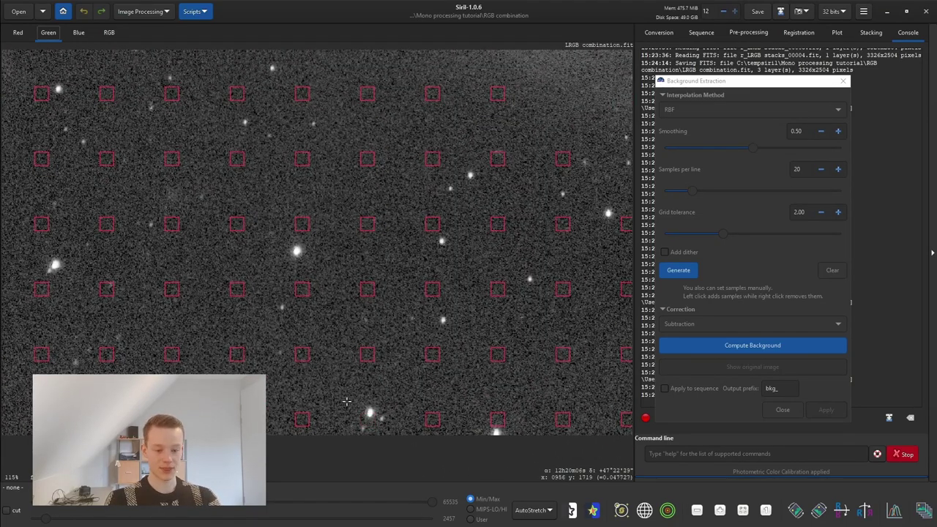
Step: Remove the samples bordering the galaxy's faint lower halo and the one beside a star in the image's lower-right corner
scroll(348, 402, "up", 4)
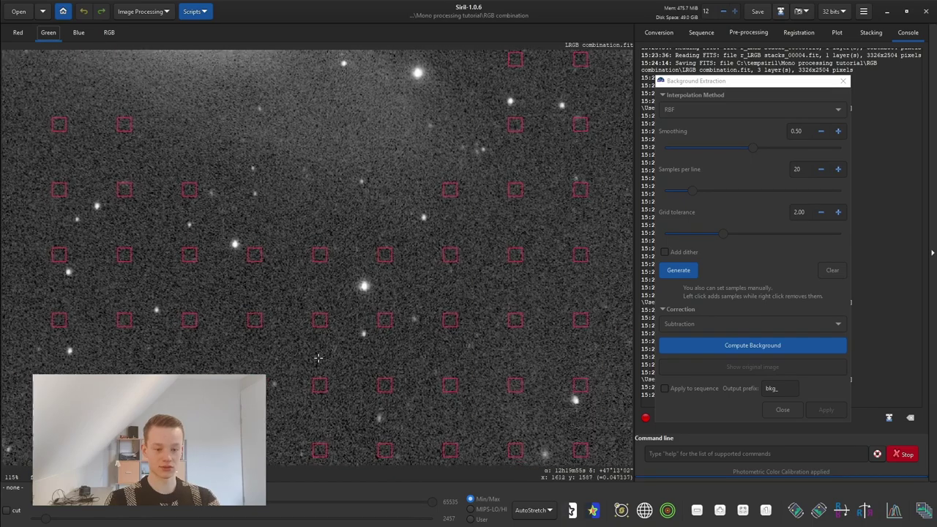
scroll(333, 360, "right", 3)
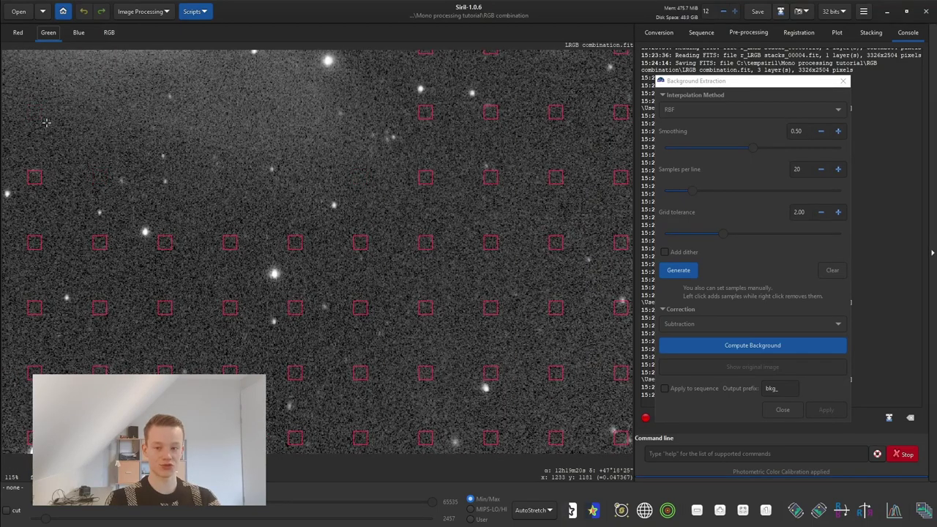
scroll(47, 123, "right", 6)
scroll(343, 311, "down", 2)
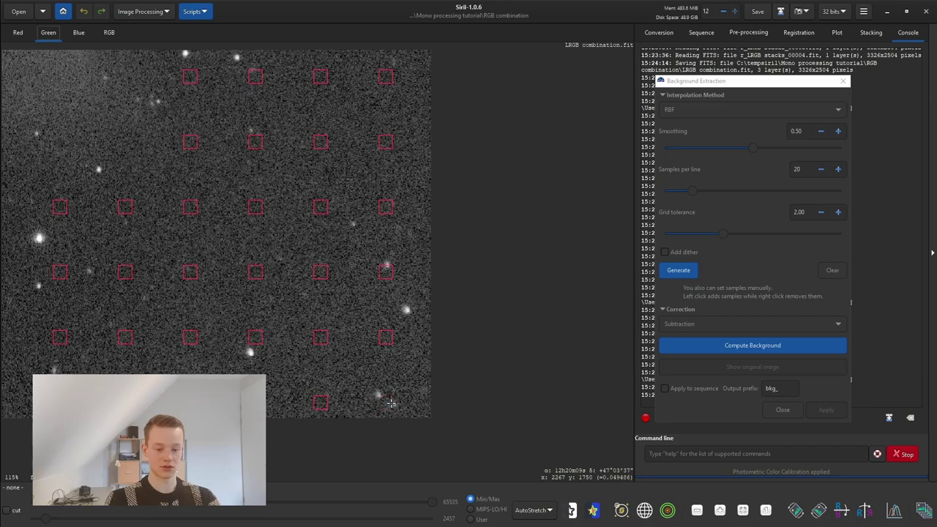
Step: Check the samples across the image's right side, move the one near a star in the upper right, and compute the background
scroll(380, 370, "up", 3)
scroll(366, 365, "left", 2)
scroll(359, 361, "up", 5)
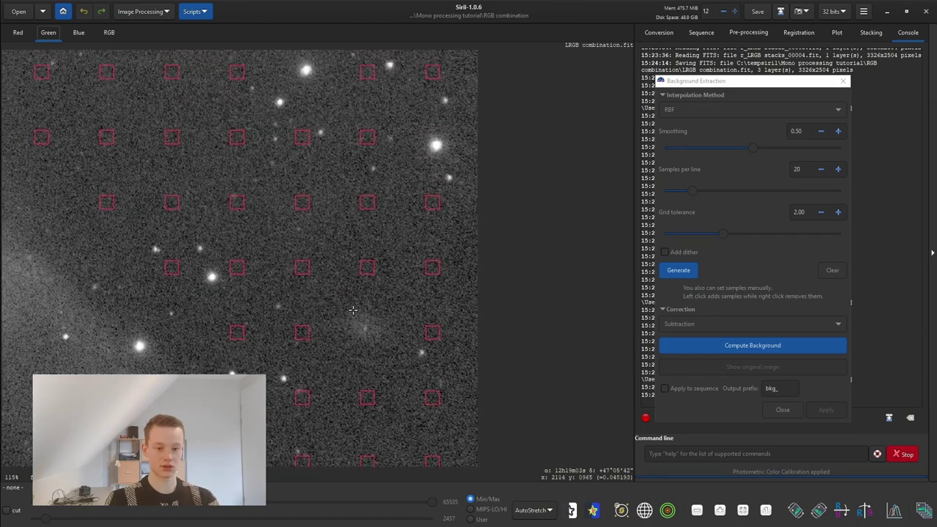
scroll(395, 308, "left", 2)
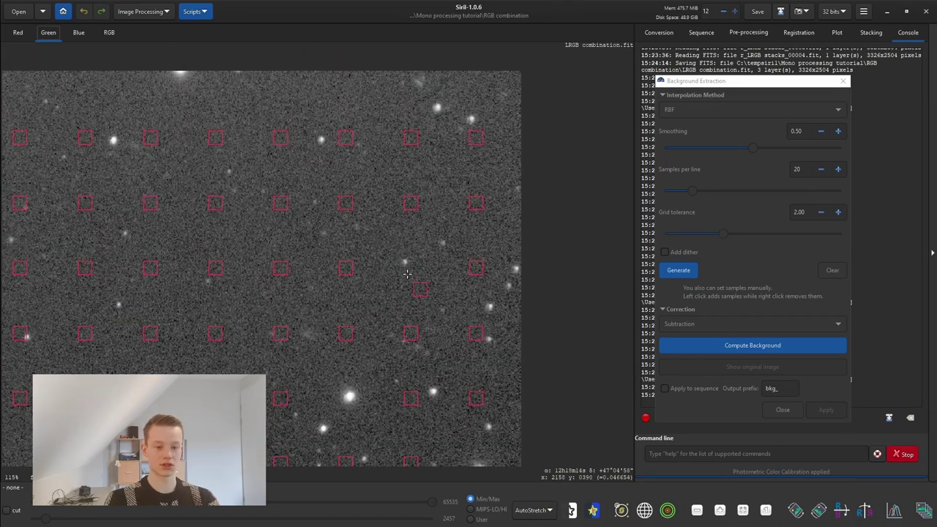
scroll(395, 241, "left", 5)
scroll(374, 190, "down", 4)
scroll(375, 190, "down", 3)
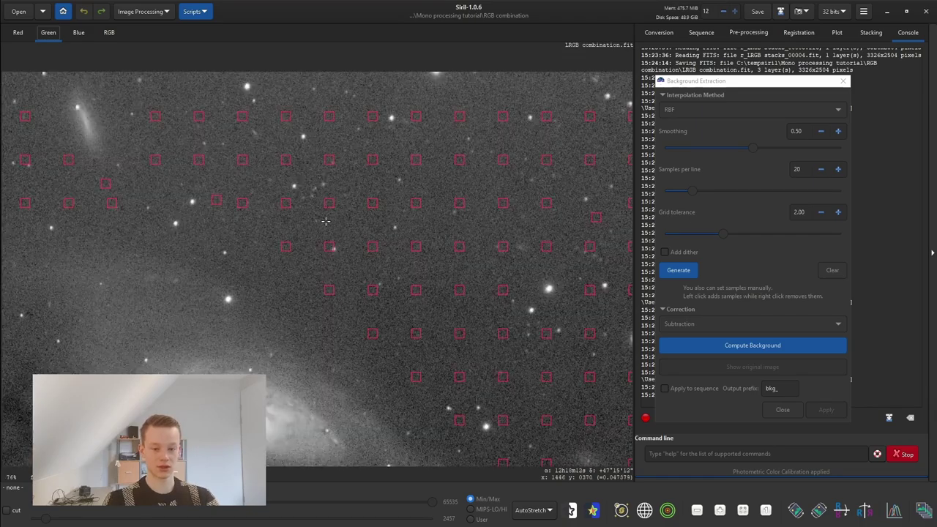
scroll(355, 208, "down", 1)
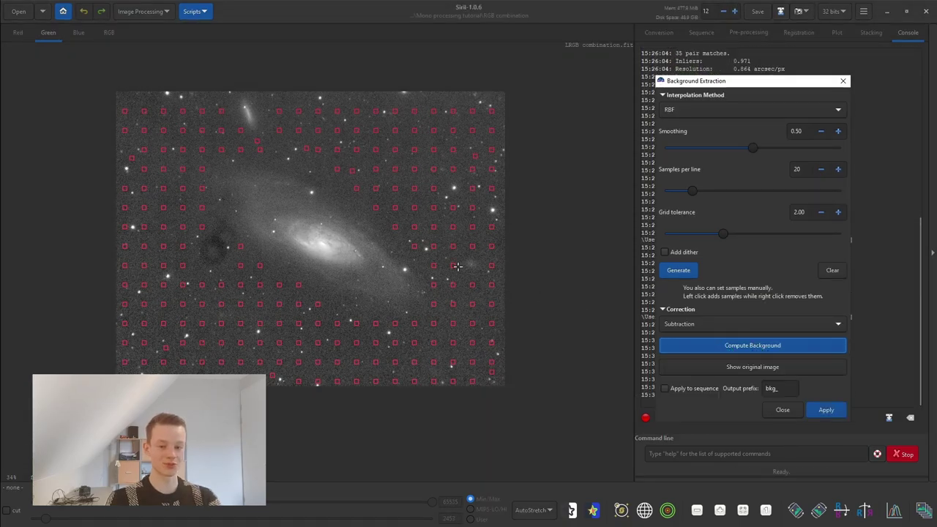
Step: Compare the background-corrected image with the original in the RGB view
left_click(110, 33)
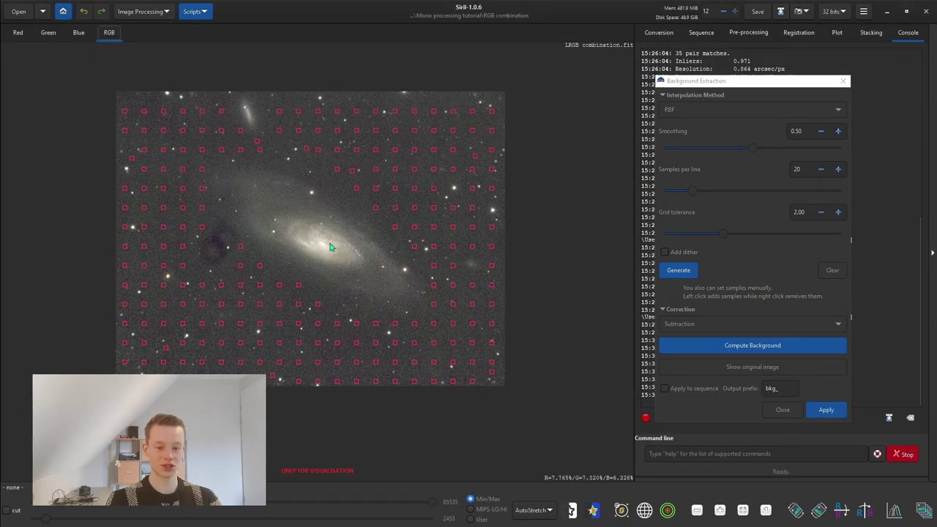
left_click(746, 372)
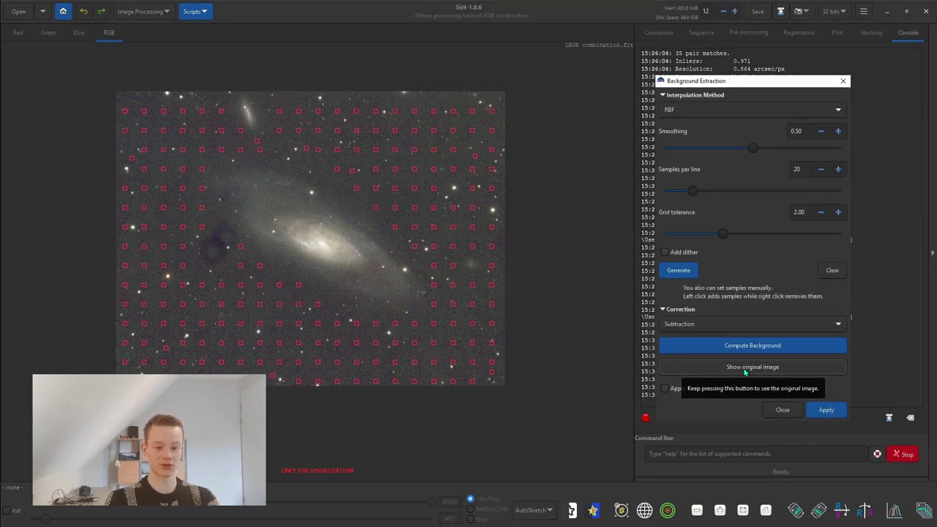
left_click(746, 370)
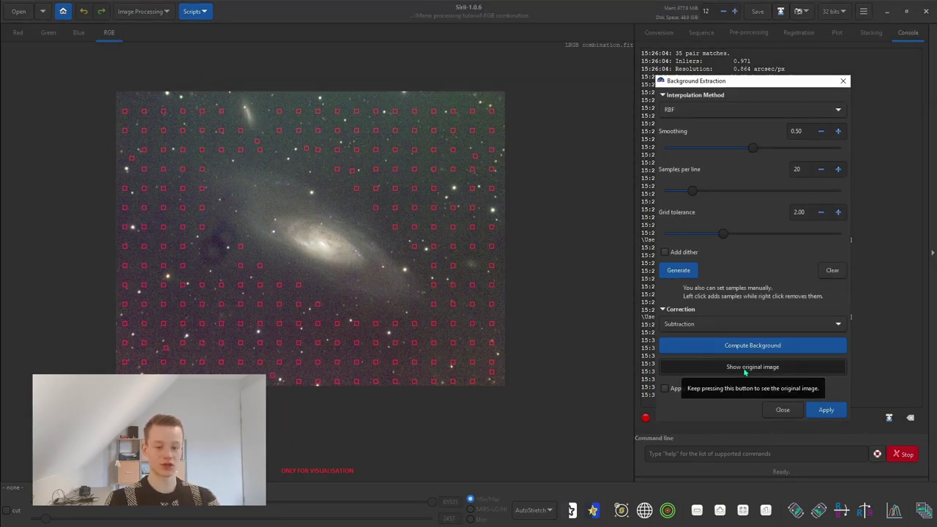
Step: Set the display stretch to Histogram and examine the sky around the small galaxy up close
left_click(532, 510)
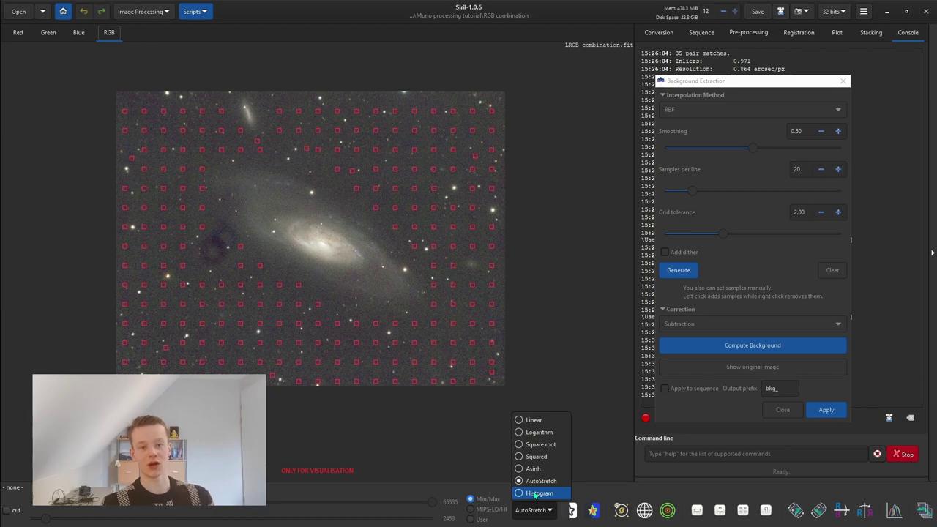
left_click(535, 495)
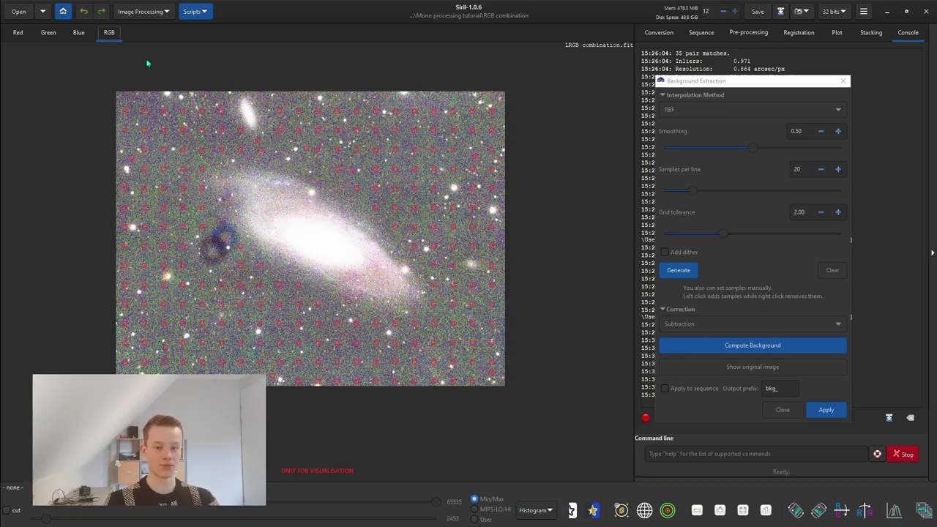
scroll(224, 125, "up", 5, "ctrl")
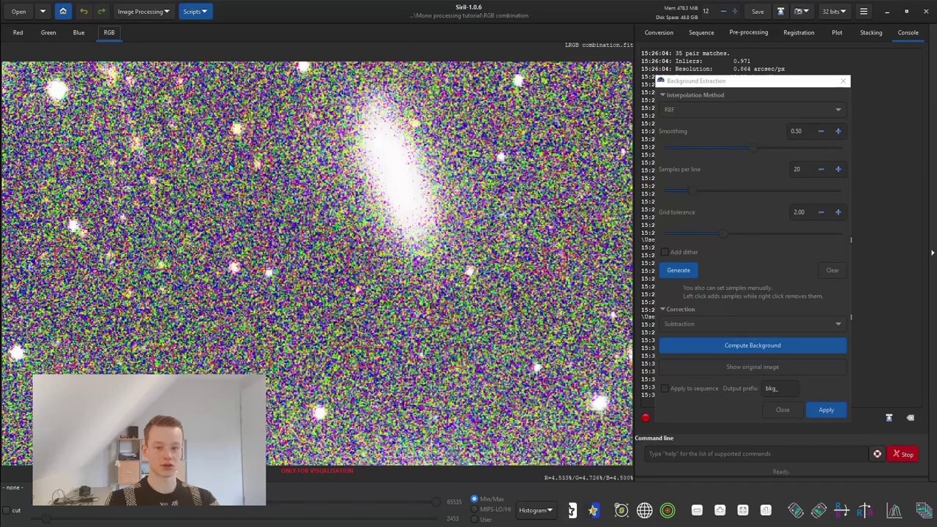
Step: In the blue channel, replace two background samples left of the small galaxy with two new ones between them
left_click(78, 33)
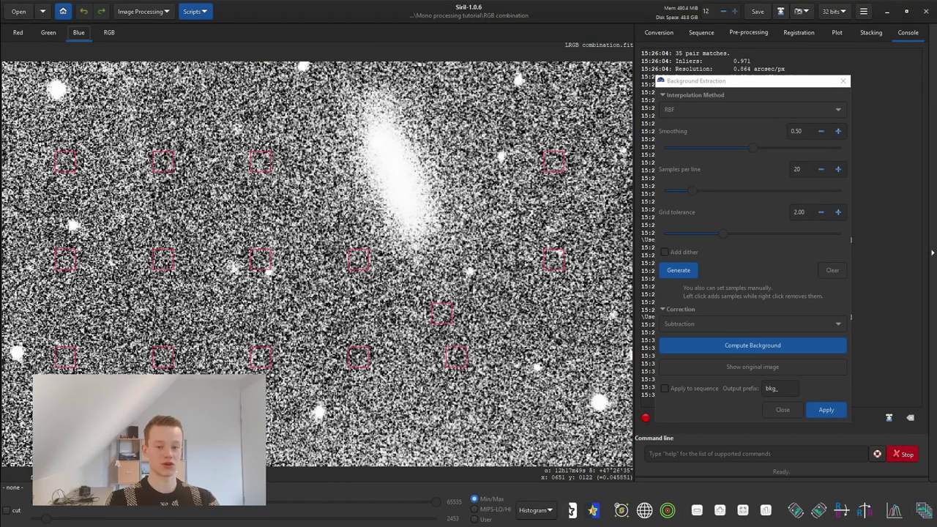
key("ctrl+Page_Down")
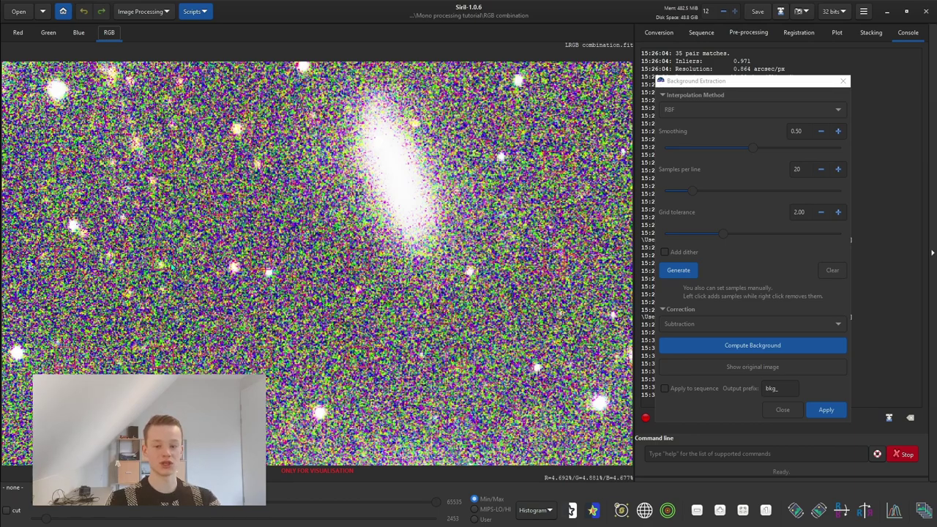
key("ctrl+Page_Up")
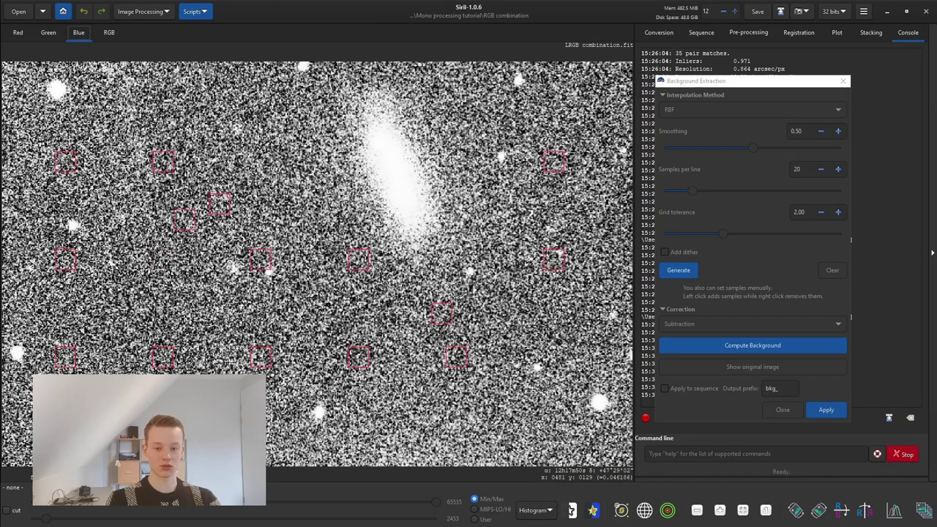
Step: Check the adjusted sample grid over the whole RGB image and recompute the background
left_click(110, 36)
scroll(242, 218, "down", 1)
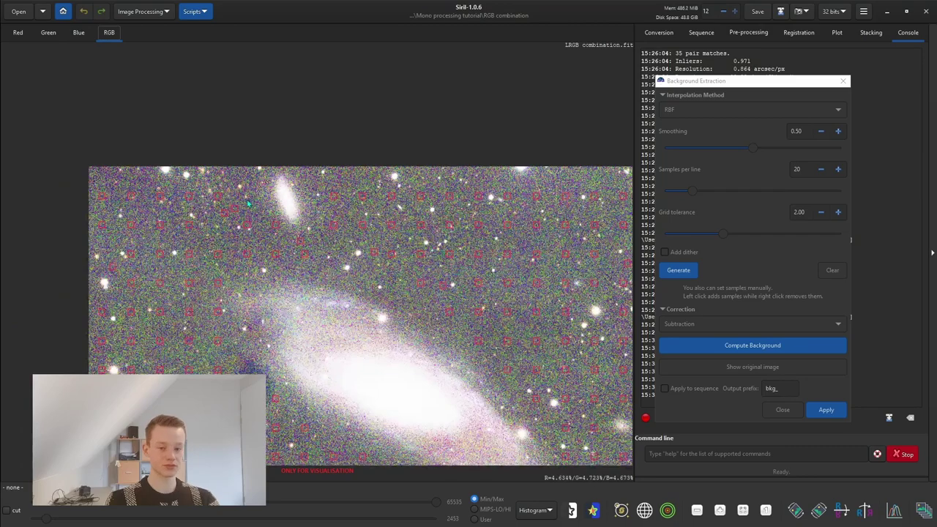
scroll(249, 212, "down", 1)
scroll(292, 293, "up", 1)
scroll(242, 278, "up", 1)
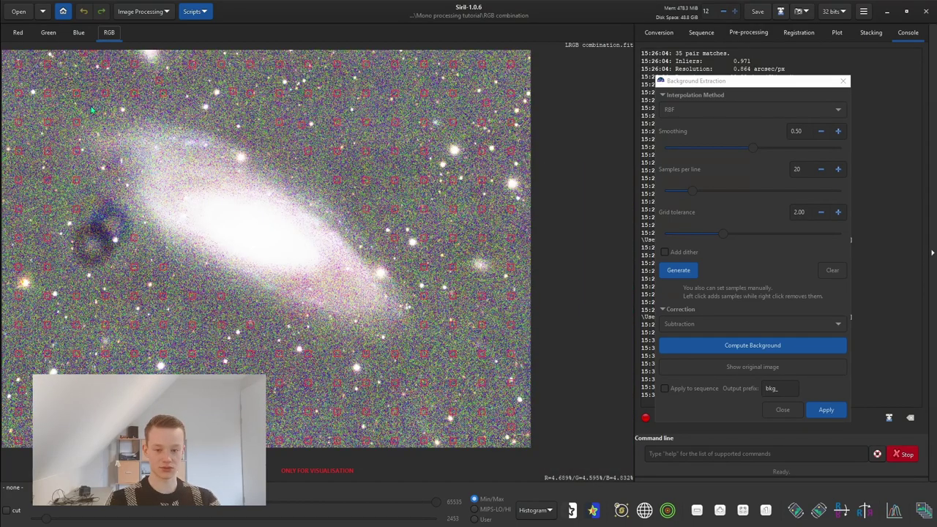
scroll(249, 234, "down", 1)
left_click(713, 345)
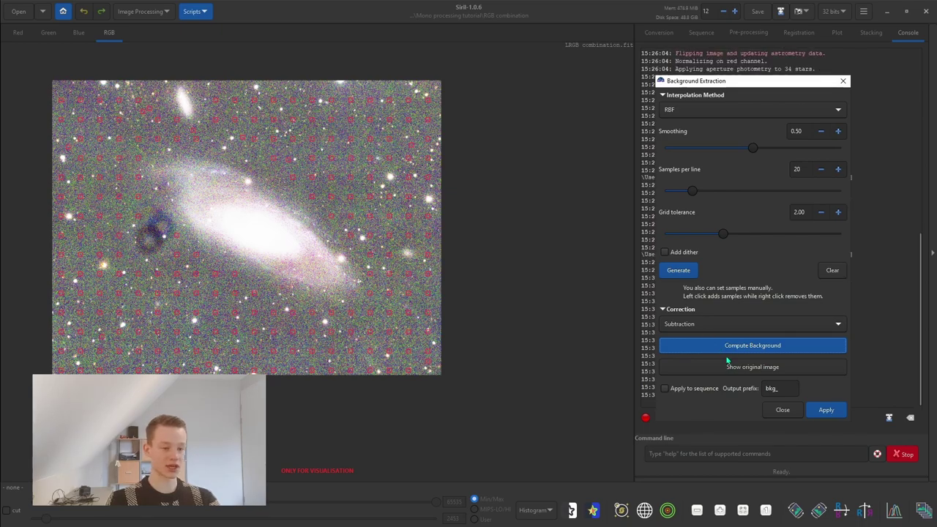
Step: Compare the recomputed result with the original image and apply the background extraction with Subtraction correction
left_click(728, 370)
left_click(728, 372)
left_click(728, 373)
left_click(728, 372)
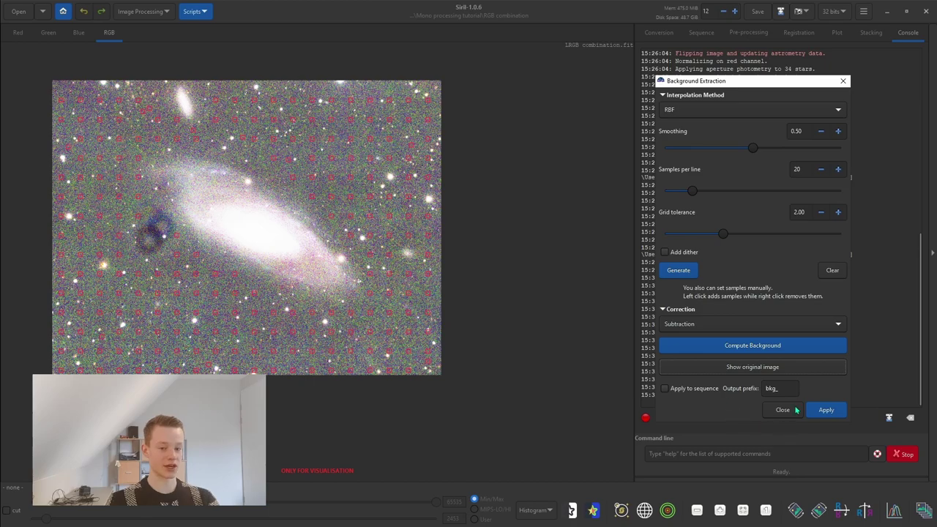
left_click(826, 412)
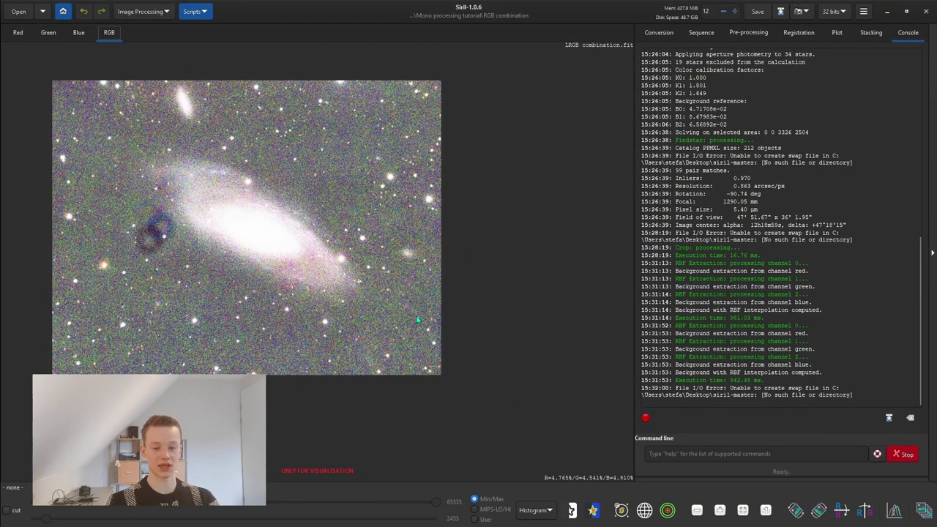
Step: Set the display stretch to AutoStretch and examine the background-corrected galaxy image at different magnifications
left_click(543, 511)
left_click(532, 481)
scroll(283, 253, "up", 2)
scroll(262, 237, "up", 1)
scroll(268, 242, "down", 2)
scroll(257, 238, "up", 2)
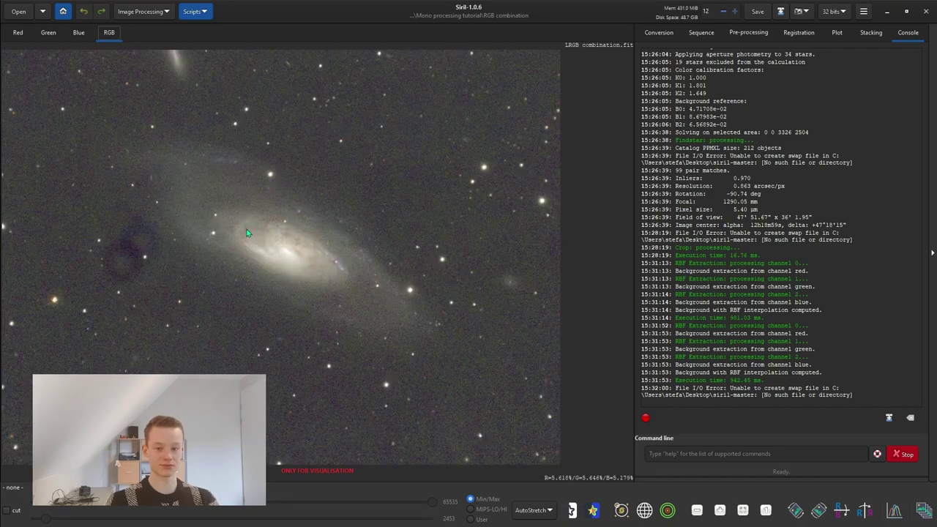
scroll(249, 235, "down", 1)
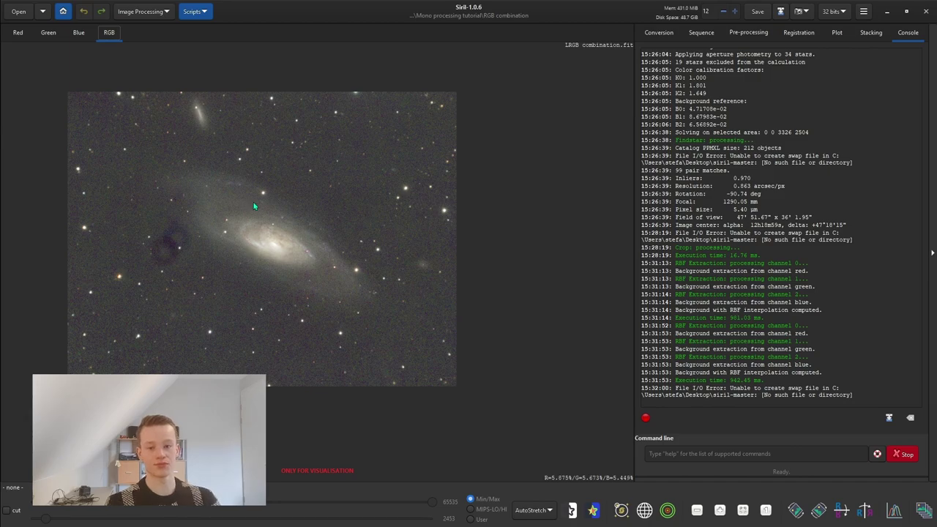
Step: Compare the AutoStretch and Linear display modes on the whole image and leave the display on Linear
left_click(162, 12)
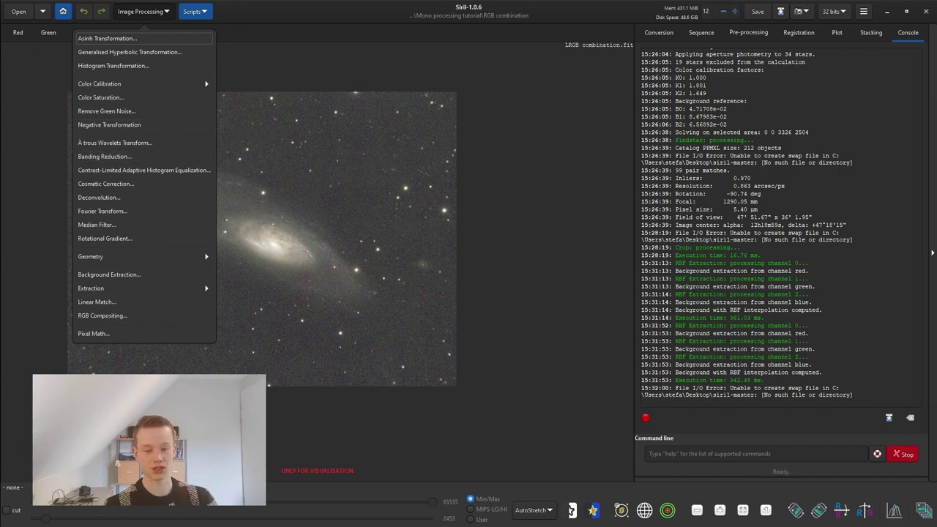
key("Escape")
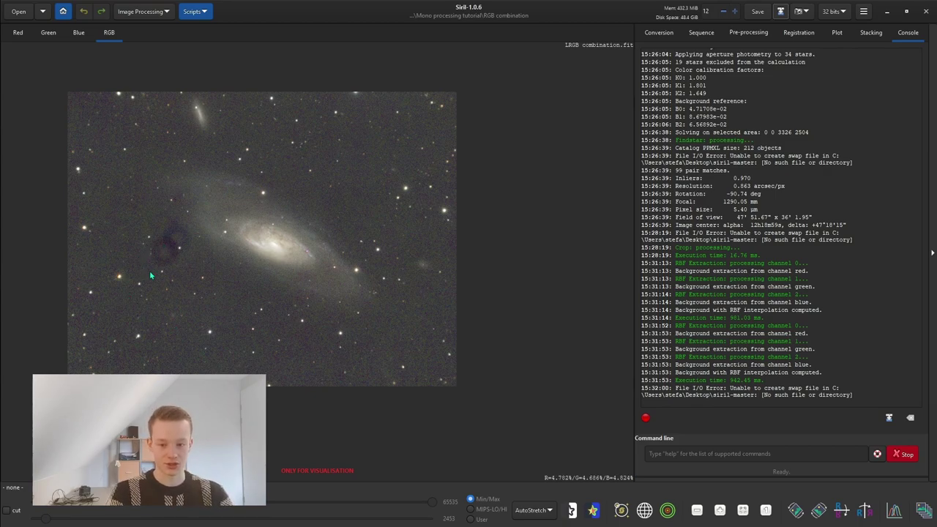
left_click(540, 513)
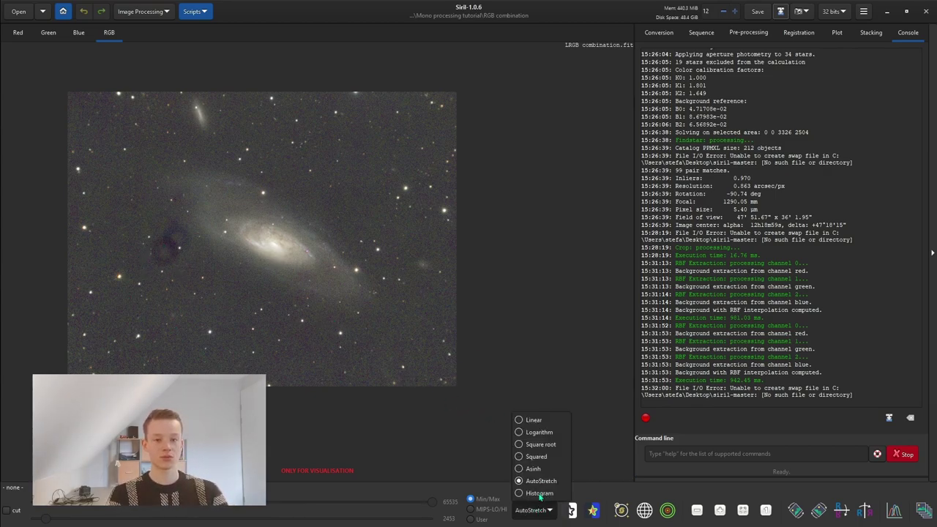
left_click(529, 422)
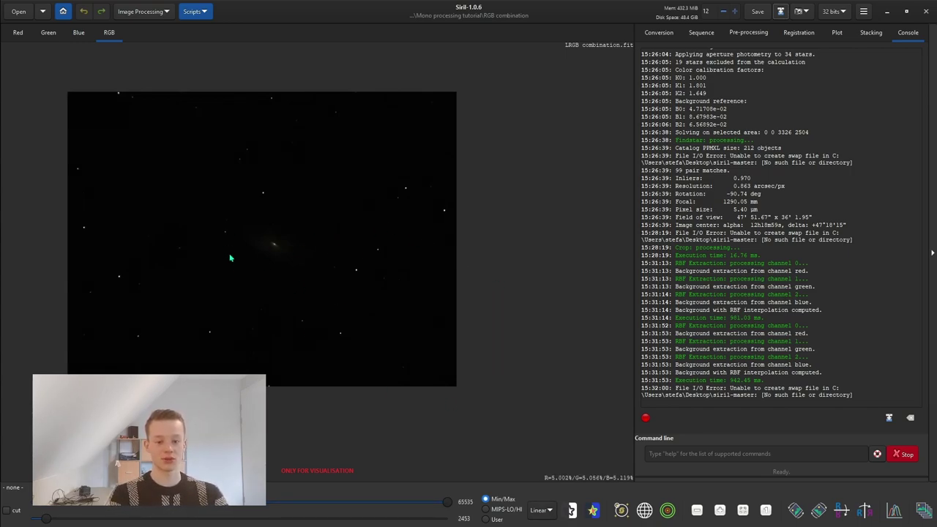
left_click(540, 511)
left_click(556, 480)
left_click(541, 510)
left_click(556, 481)
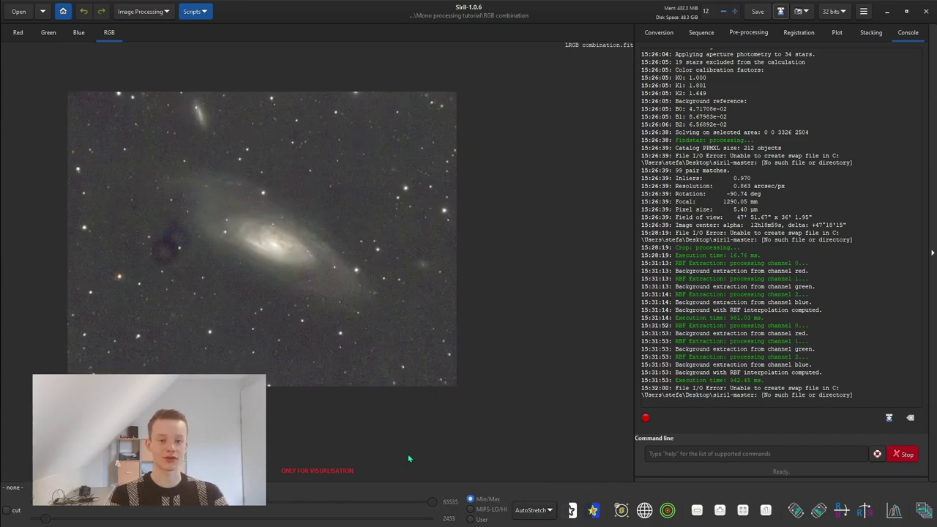
left_click(533, 511)
left_click(533, 422)
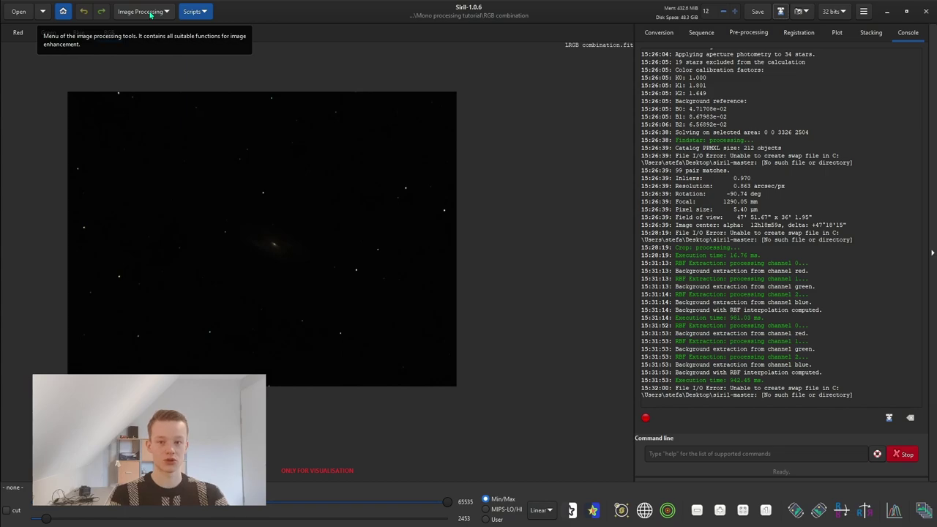
Step: Start an Asinh Transformation clear of the image and raise its stretch factor to 1000
left_click(151, 12)
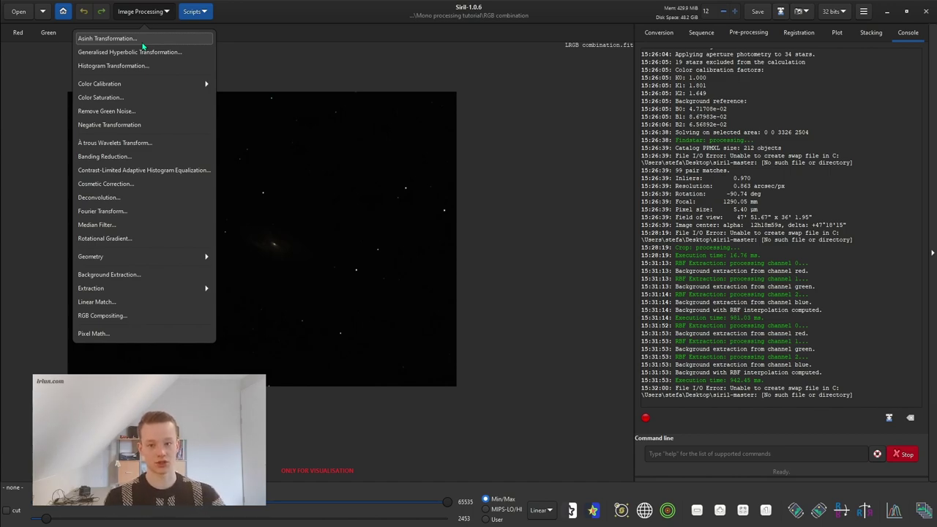
left_click(142, 42)
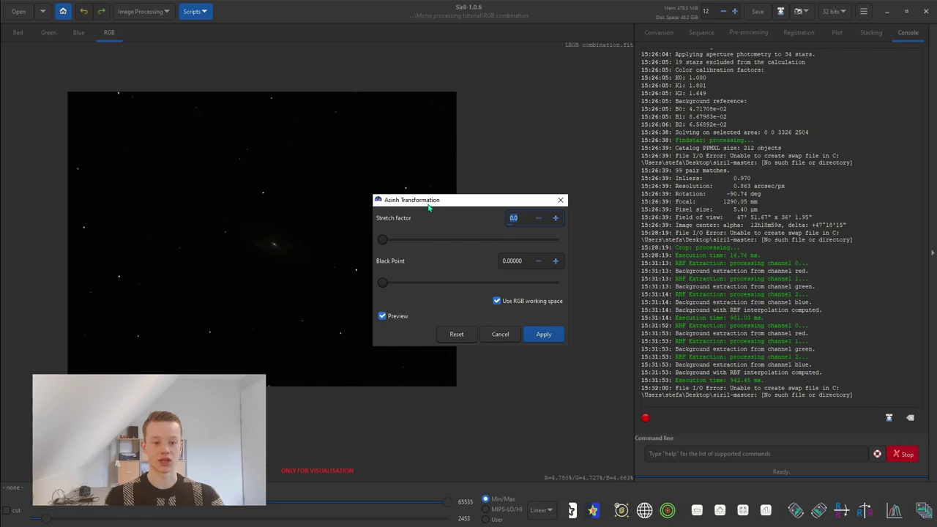
left_click_drag(426, 203, 575, 149)
left_click_drag(531, 185, 736, 189)
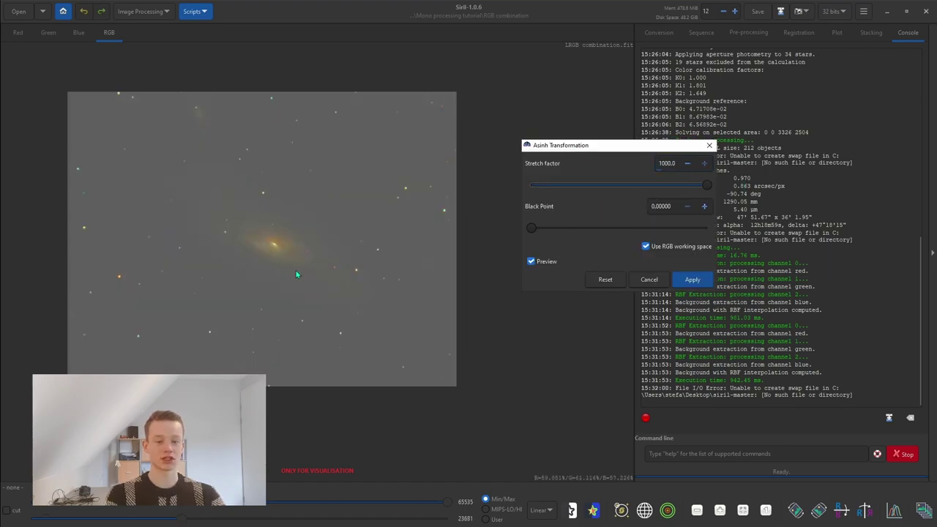
Step: Examine the galaxy core and the bright star cores up close in the Asinh preview for colour artefacts
scroll(277, 242, "up", 2)
scroll(271, 265, "down", 3)
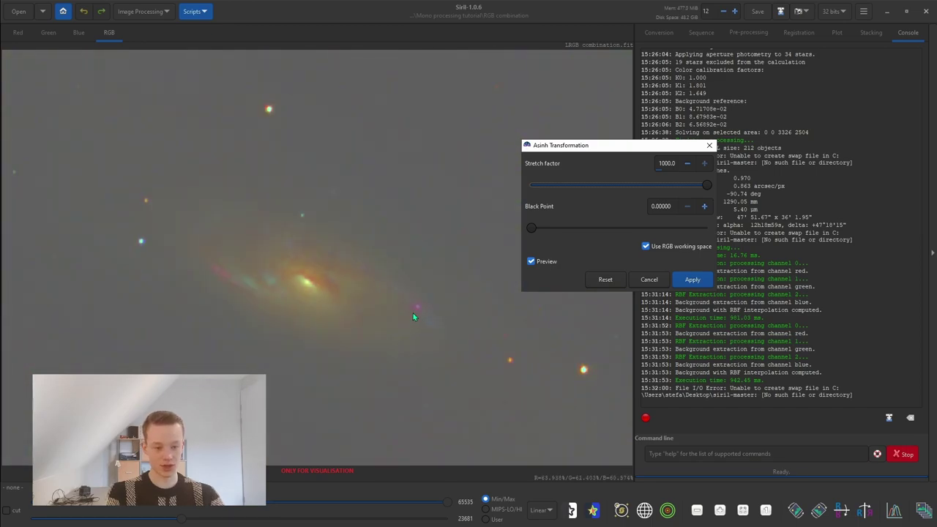
scroll(497, 336, "up", 3)
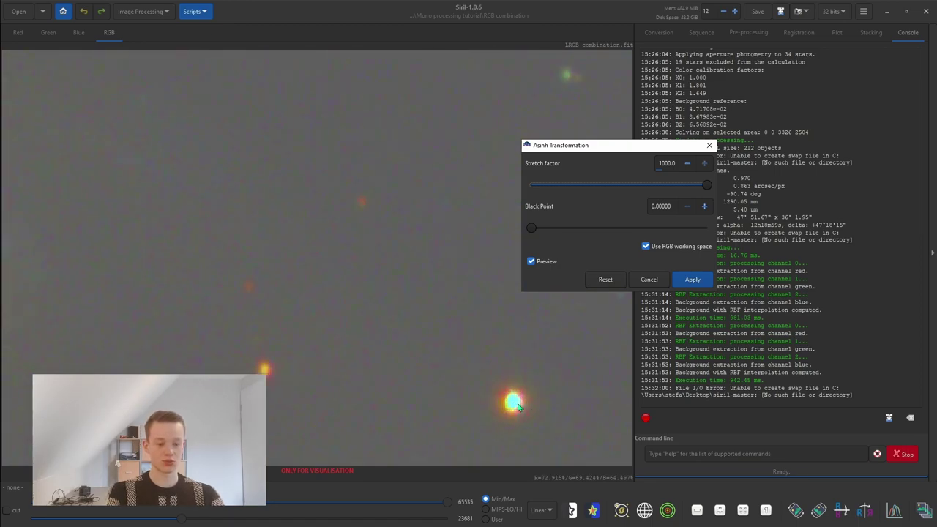
scroll(521, 406, "up", 4)
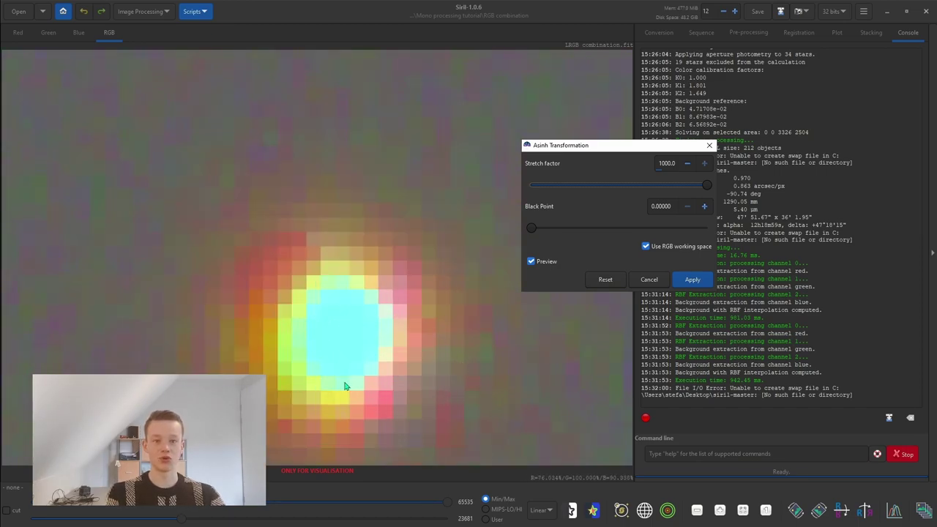
scroll(345, 386, "down", 5)
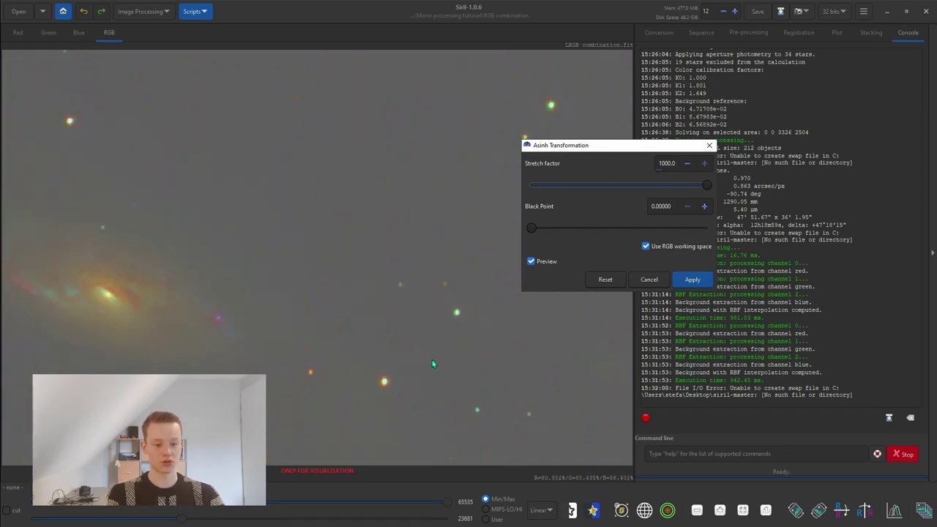
scroll(433, 364, "down", 2)
scroll(264, 336, "up", 4)
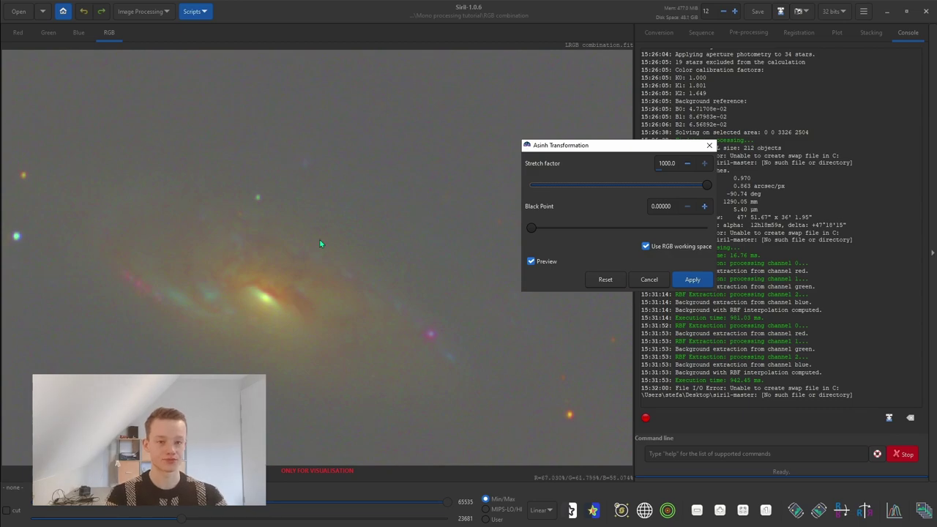
Step: Reduce the Asinh stretch factor to 175, checking the galaxy and the nearby stars in the preview
left_click(620, 188)
left_click(585, 191)
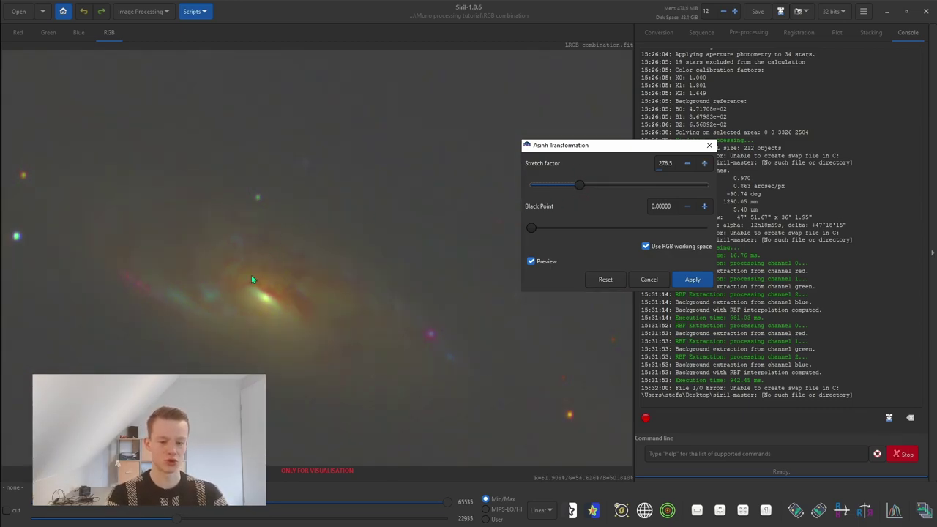
scroll(296, 276, "down", 3)
scroll(280, 269, "up", 1)
scroll(280, 269, "up", 3)
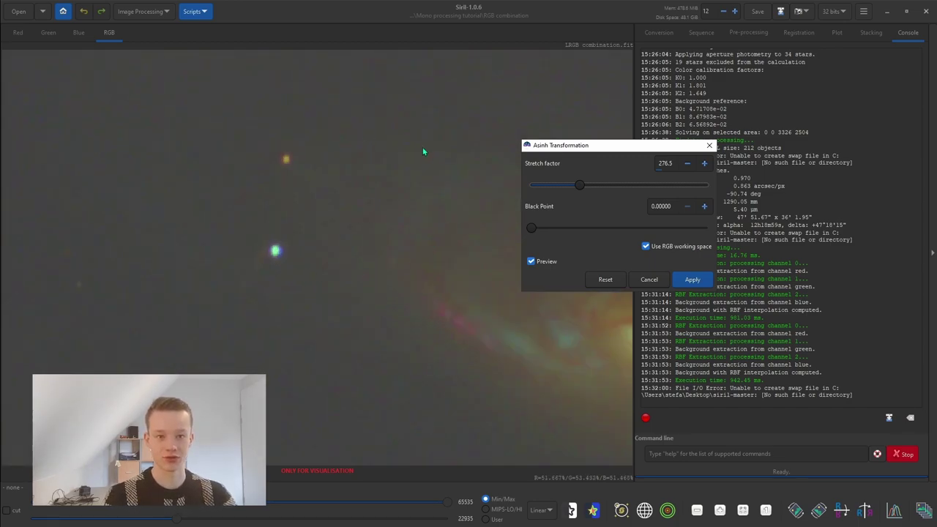
left_click(562, 186)
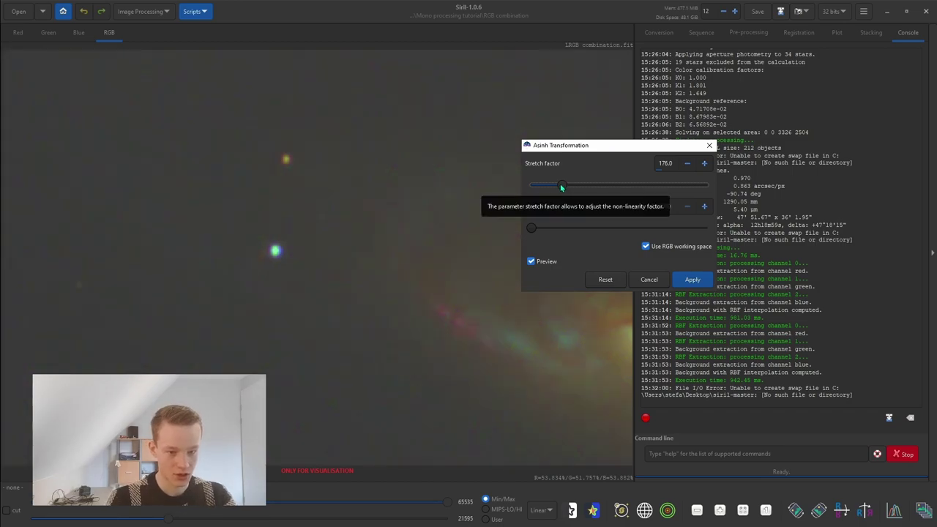
left_click(687, 163)
Step: Try Asinh black point values of 0.04082 and 0.08994 on the whole-image preview
left_click_drag(532, 228, 555, 233)
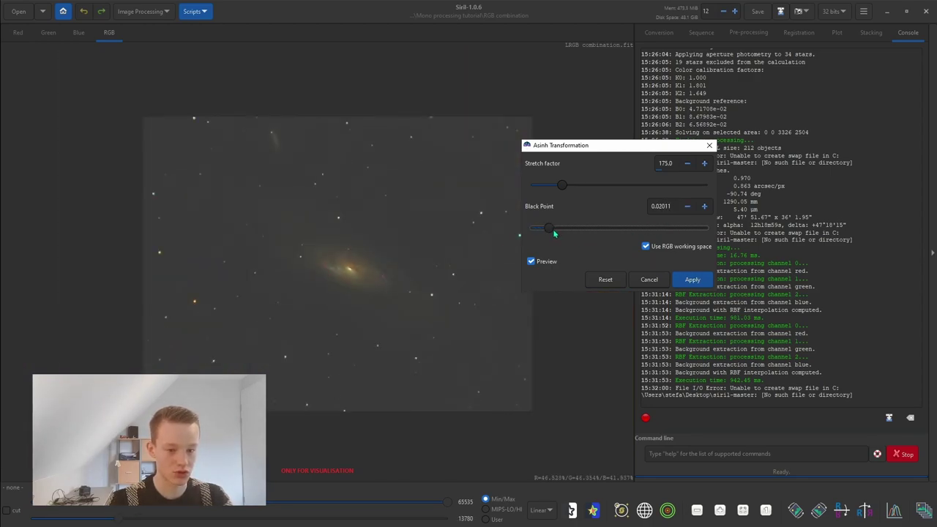
left_click(705, 207)
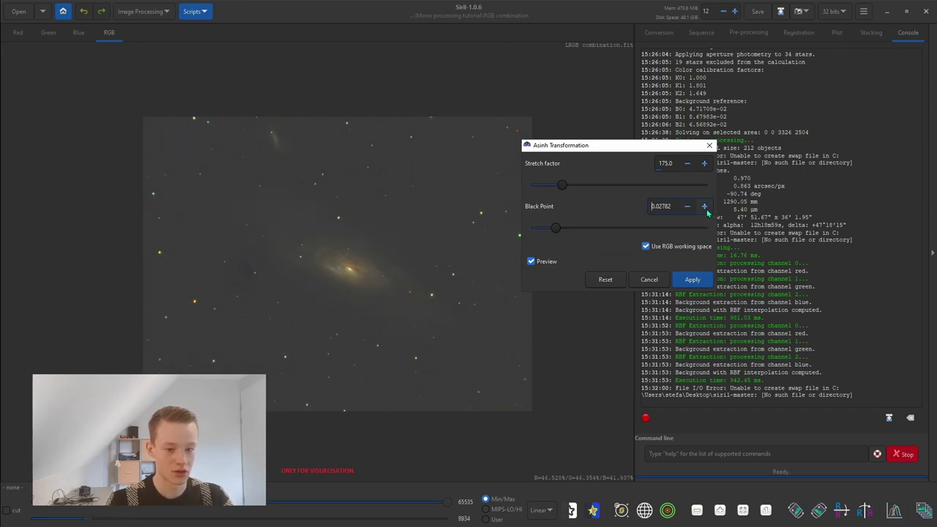
left_click(705, 208)
left_click(704, 208)
left_click(703, 208)
left_click(704, 208)
left_click(703, 208)
left_click(704, 208)
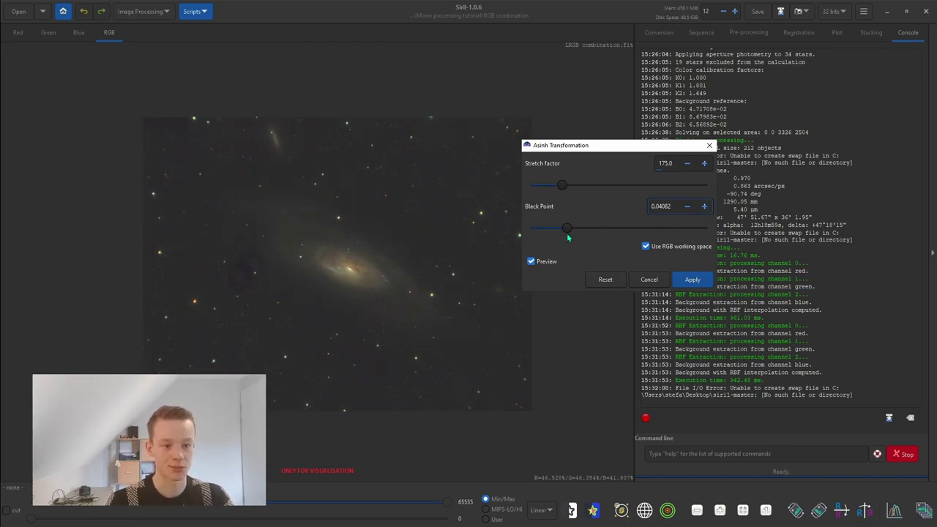
left_click_drag(566, 227, 610, 228)
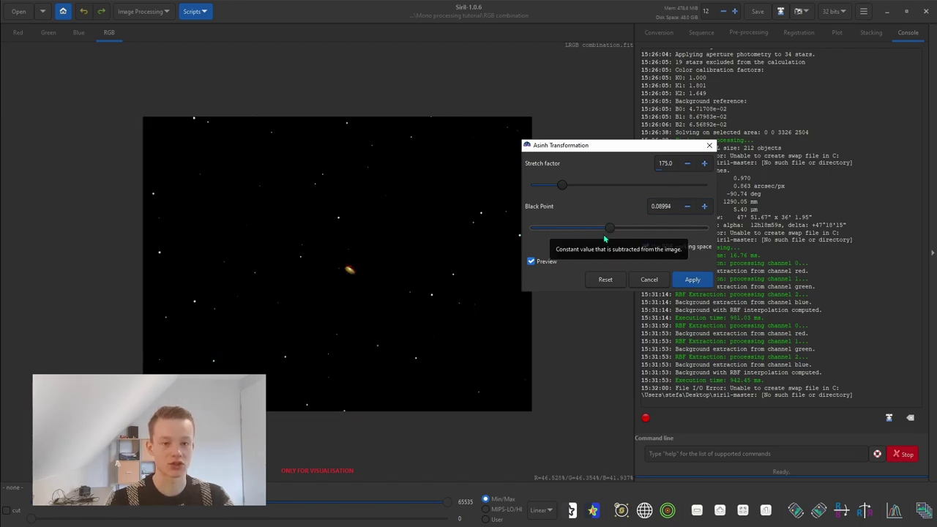
Step: Bring the Asinh black point back down and raise it in small increments to 0.04191
left_click(554, 232)
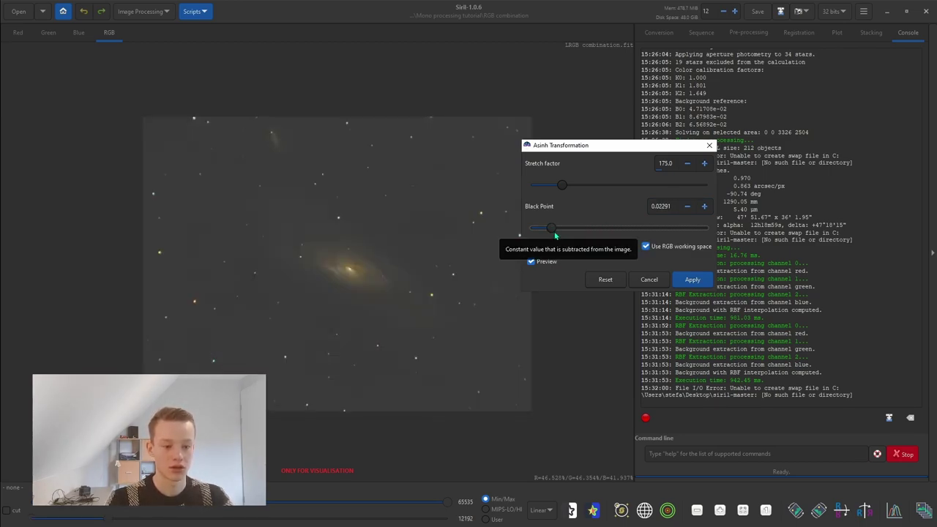
left_click(703, 209)
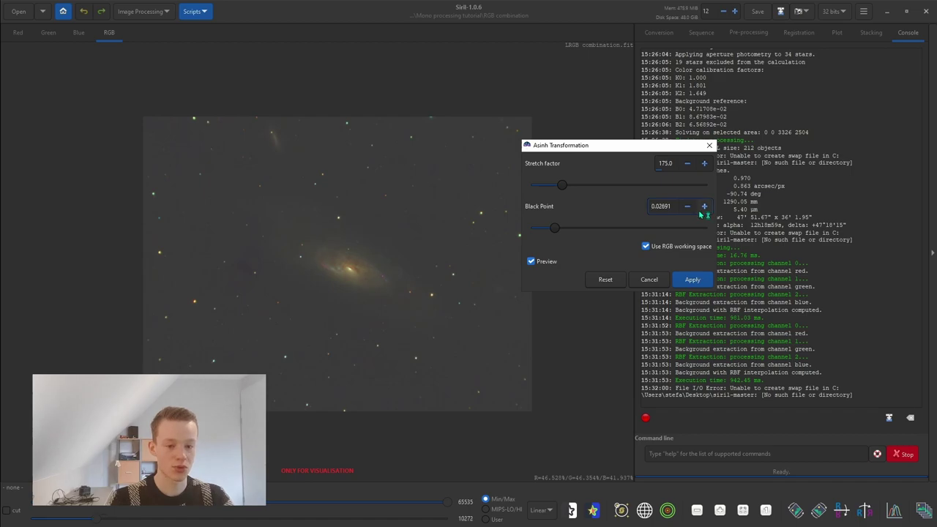
left_click(701, 211)
left_click(701, 212)
left_click(701, 212)
left_click(701, 212)
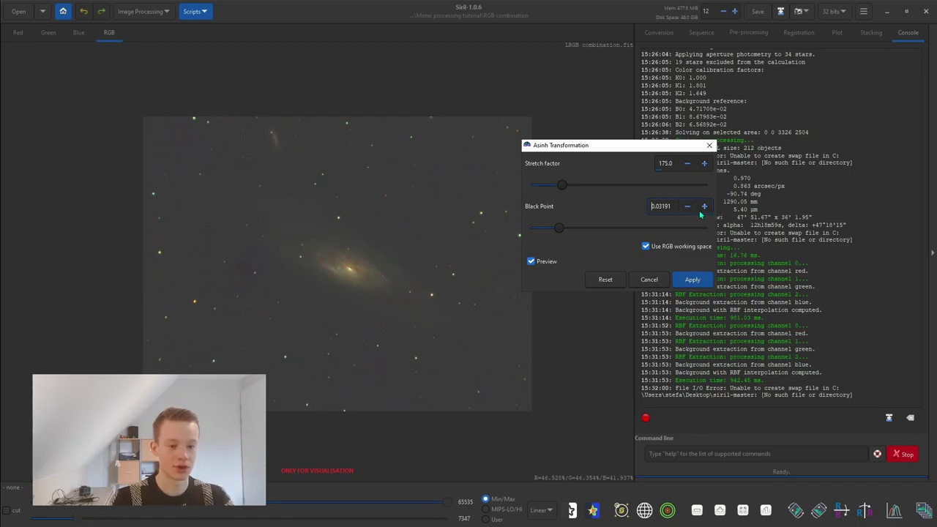
left_click(702, 212)
left_click(702, 212)
left_click(702, 212)
left_click(701, 212)
left_click(702, 212)
left_click(702, 213)
left_click(701, 212)
left_click(702, 212)
left_click(700, 212)
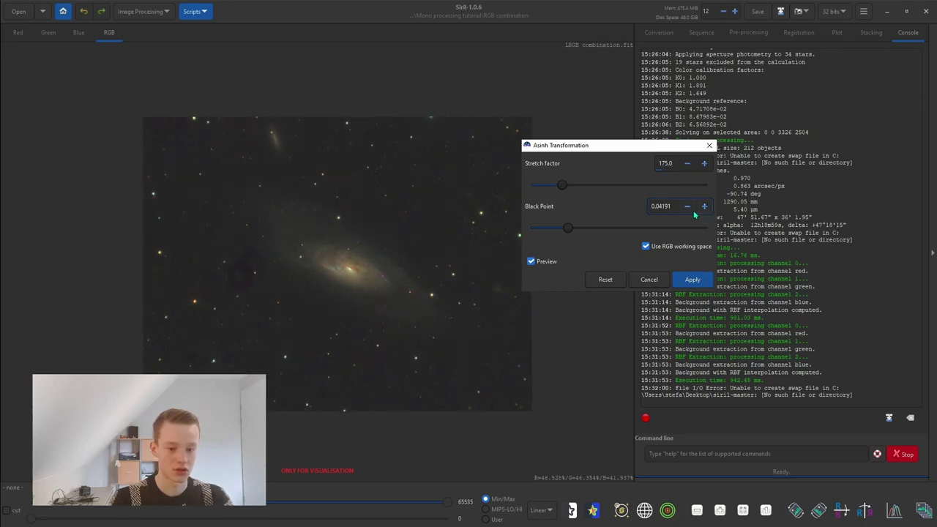
Step: Check the stars, sky and galaxy up close in the preview and apply the Asinh Transformation
scroll(240, 289, "up", 3)
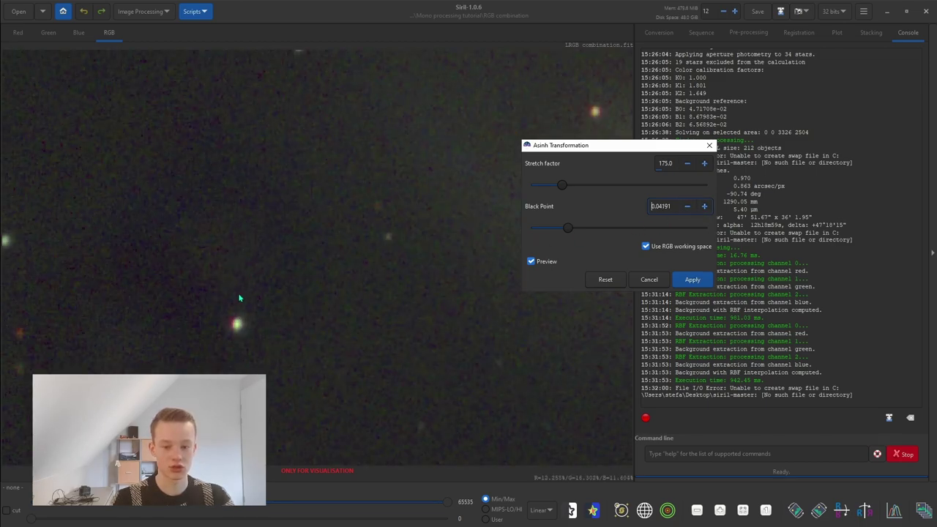
scroll(306, 325, "down", 2)
scroll(475, 356, "up", 1)
scroll(399, 288, "down", 1)
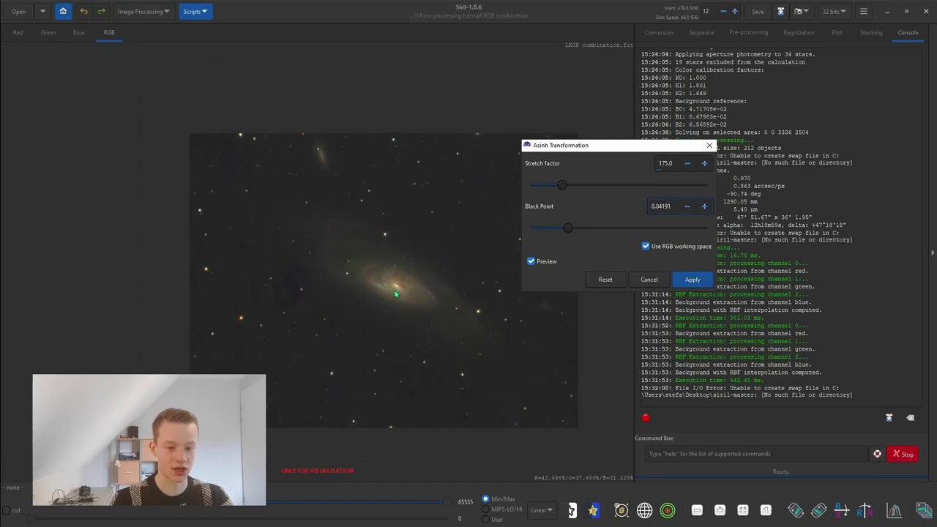
scroll(405, 266, "up", 1)
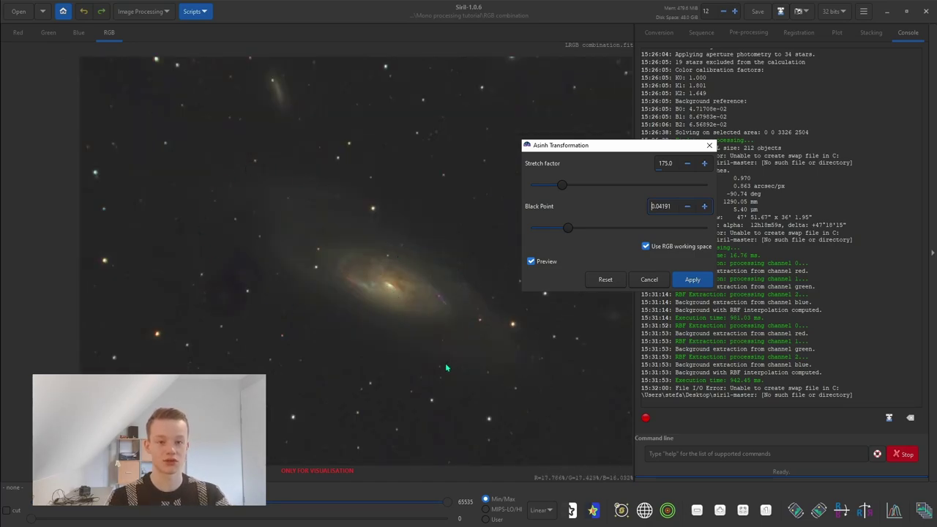
left_click(693, 279)
scroll(295, 196, "down", 1)
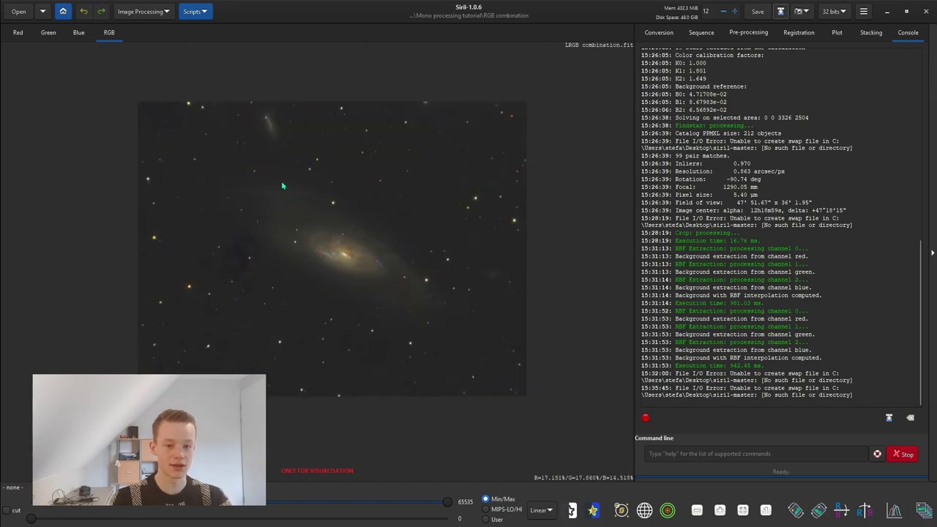
Step: Autostretch the galaxy image in the Histogram Transformation and adjust the midtones to 0.2951144
left_click(149, 15)
left_click(123, 67)
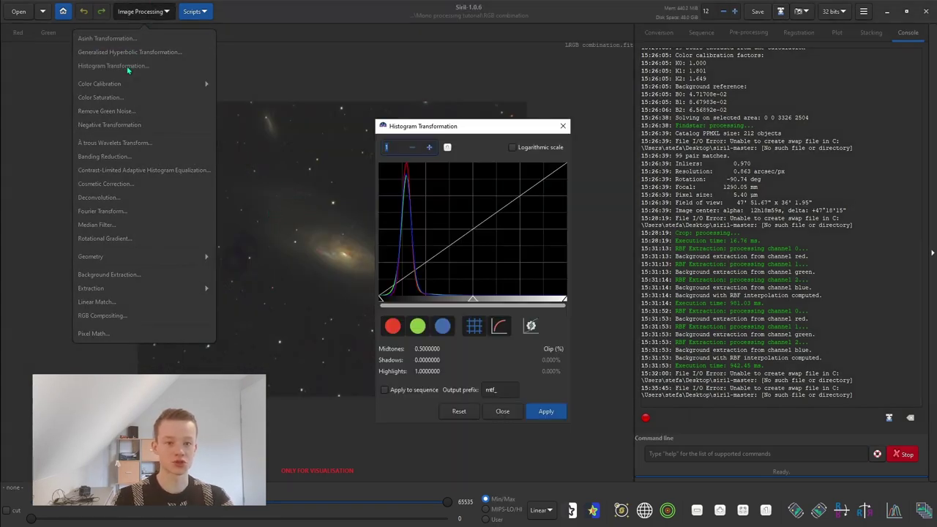
left_click_drag(468, 127, 677, 102)
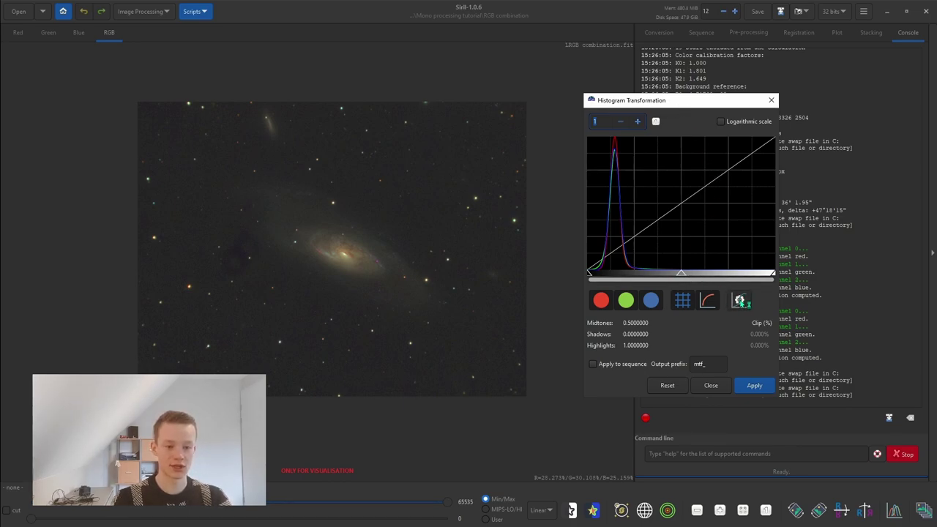
left_click(740, 300)
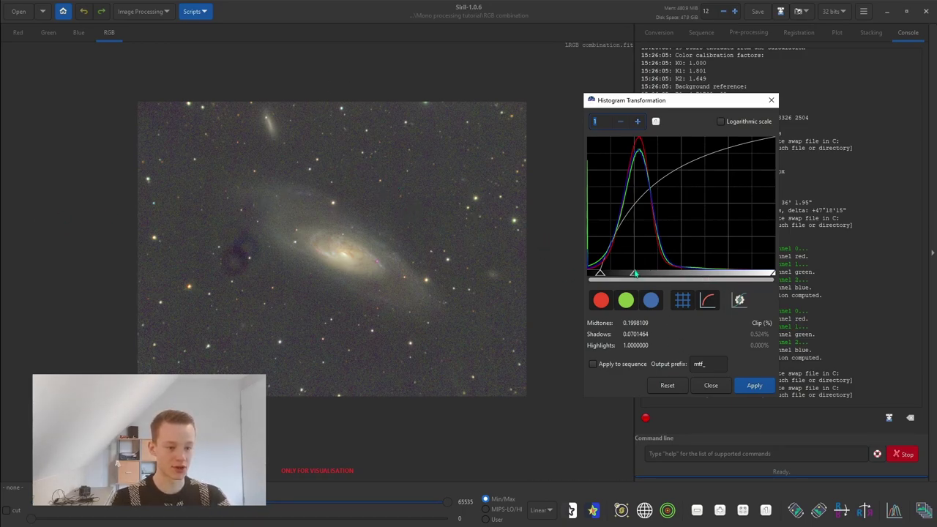
left_click_drag(635, 274, 603, 275)
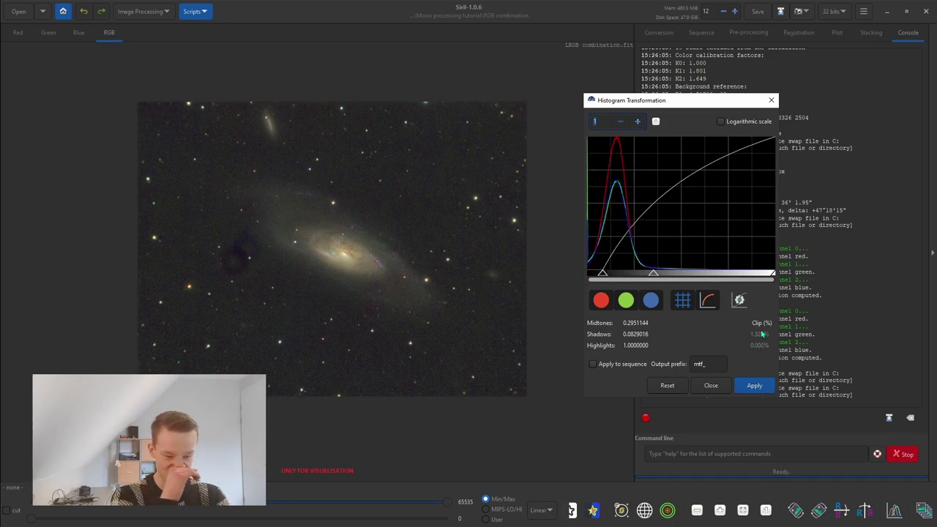
Step: Lower the histogram shadows to 0.0725389, check the galaxy in the preview, and apply the Histogram Transformation
left_click_drag(603, 274, 600, 276)
scroll(329, 293, "up", 3)
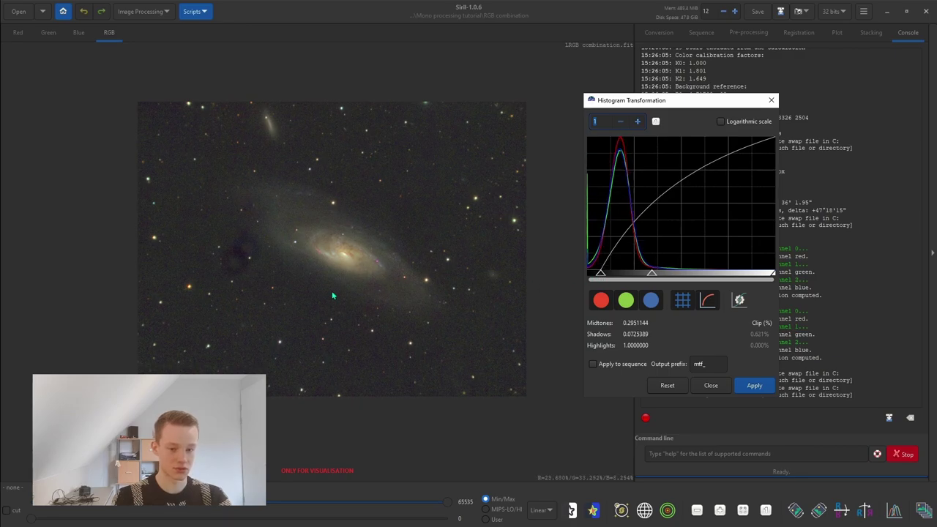
scroll(347, 247, "down", 3)
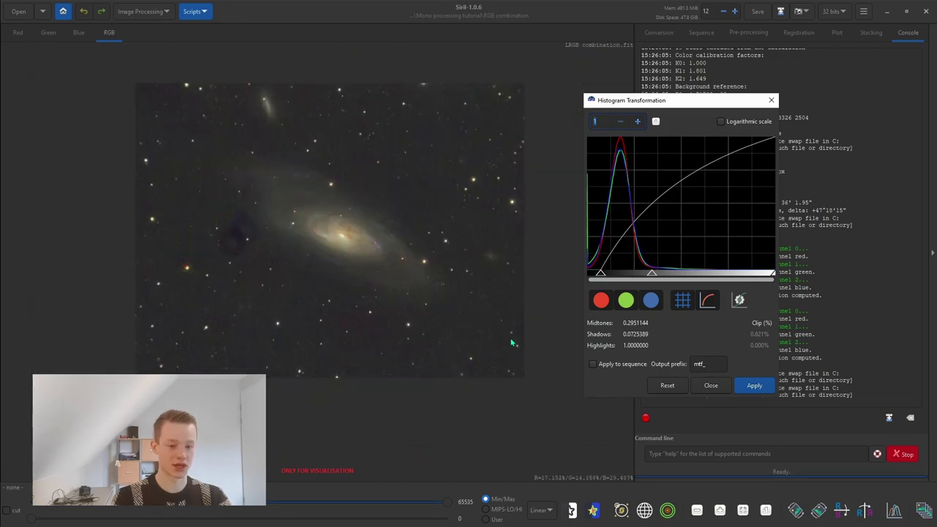
left_click(752, 387)
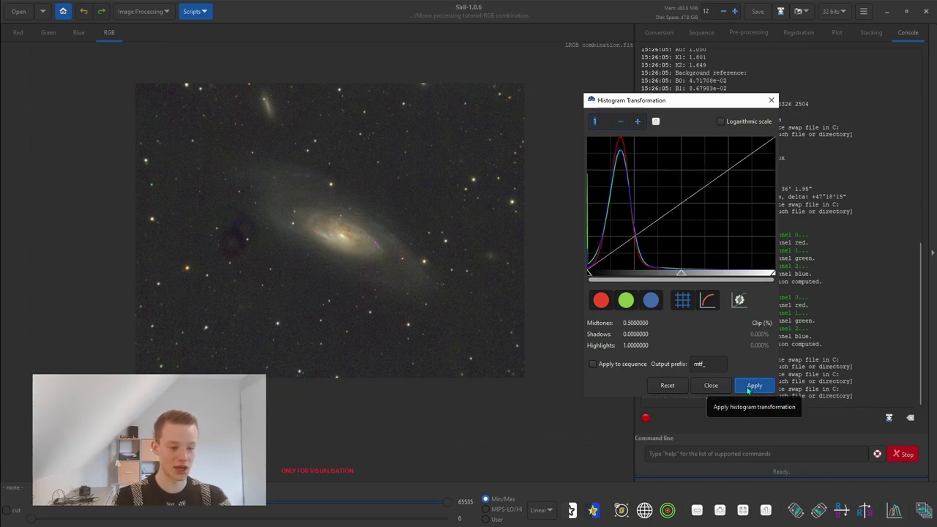
left_click(710, 385)
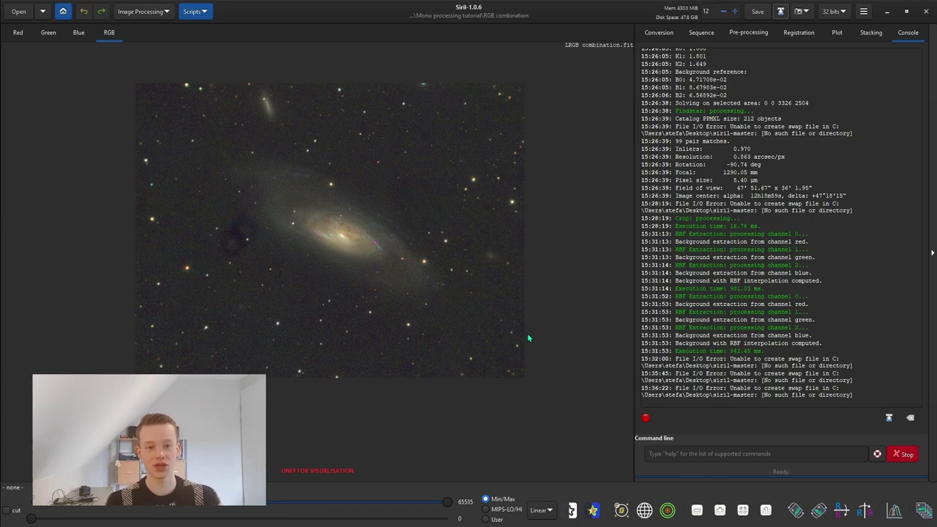
left_click(145, 11)
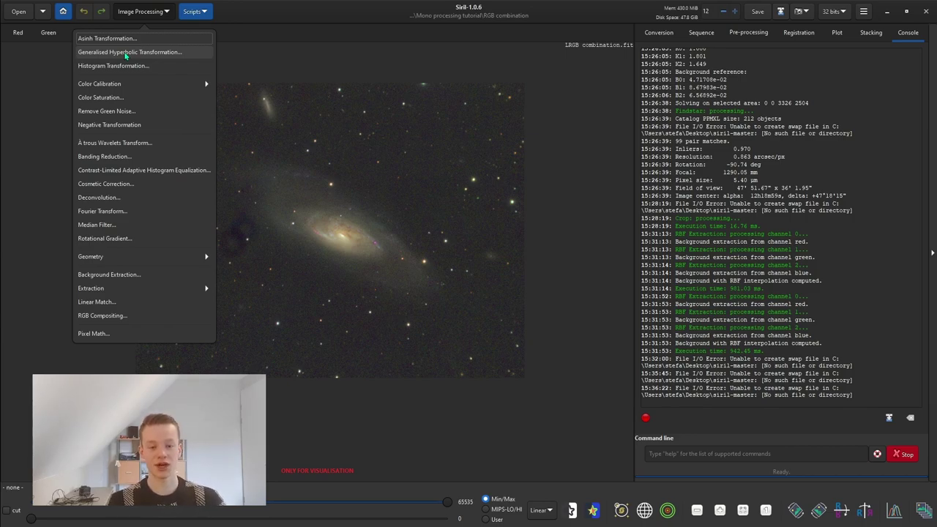
left_click(580, 165)
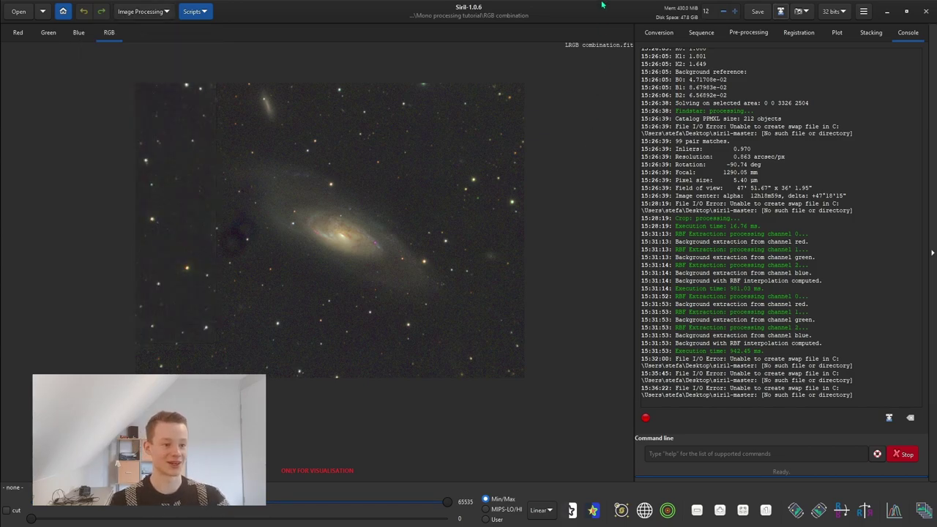
Step: Save the stretched image in the RGB combination folder as Siril firstadjustments.fit in 32-bit floating point format
left_click(781, 11)
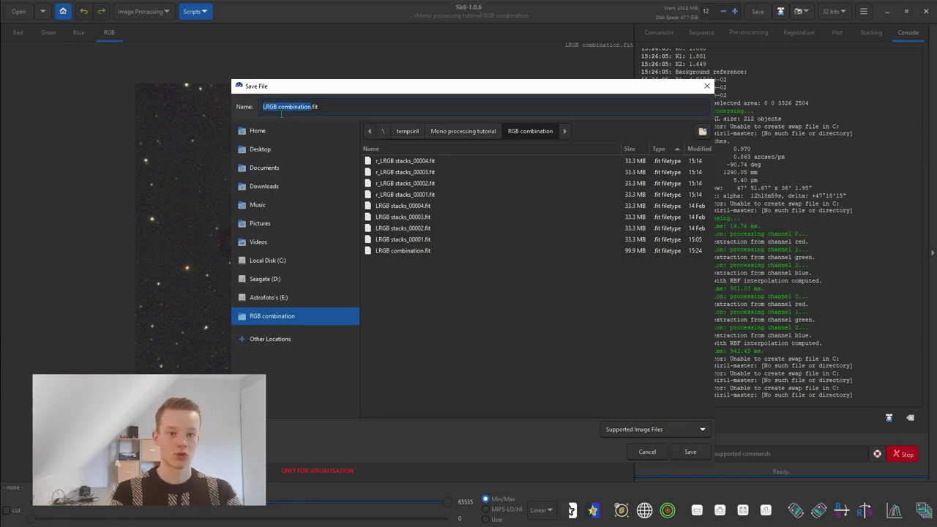
type("Siril")
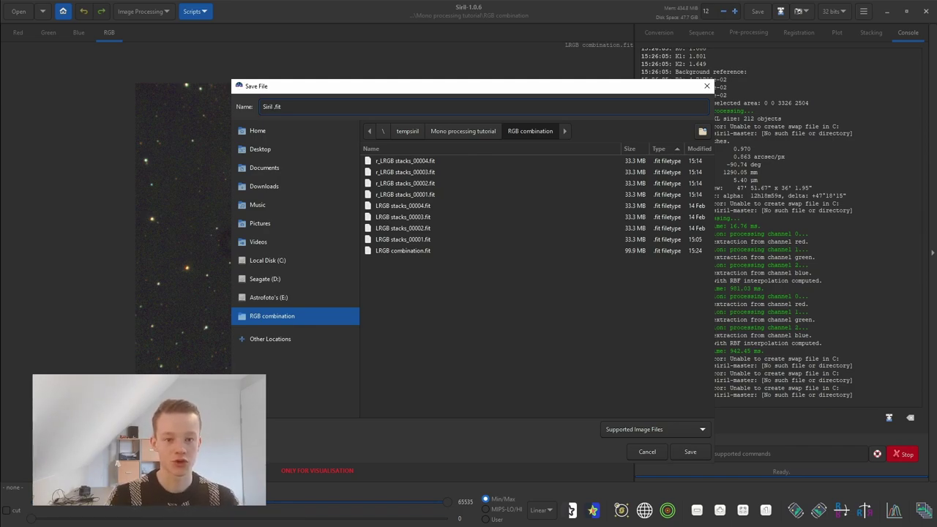
type("first")
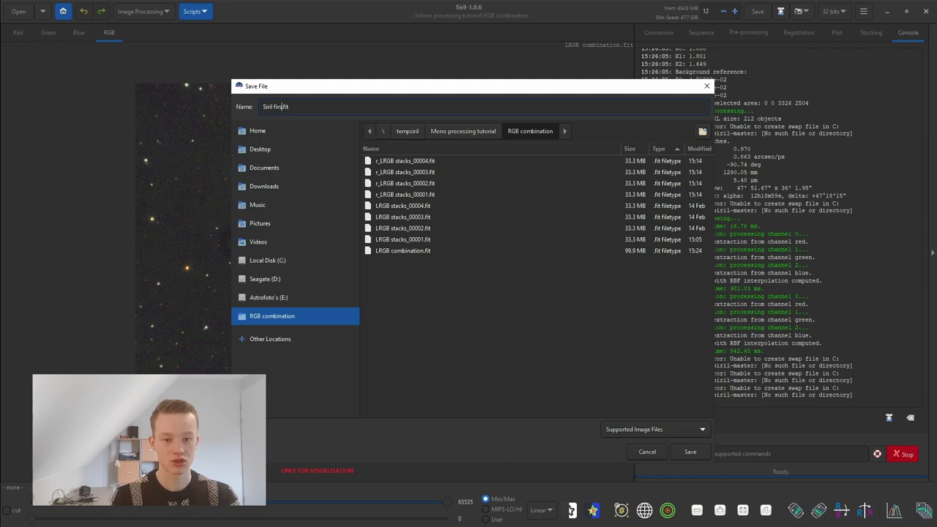
type("adjustments")
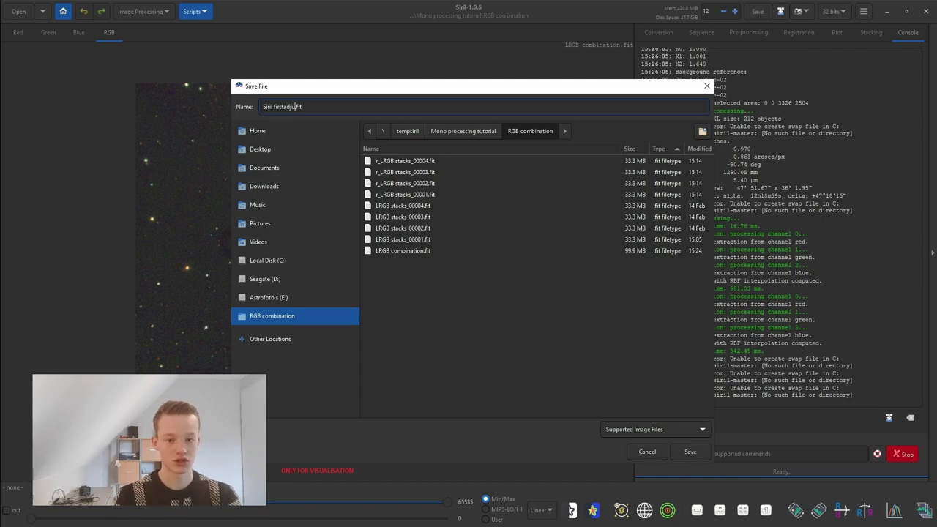
key("BackSpace")
type("ts")
key("Return")
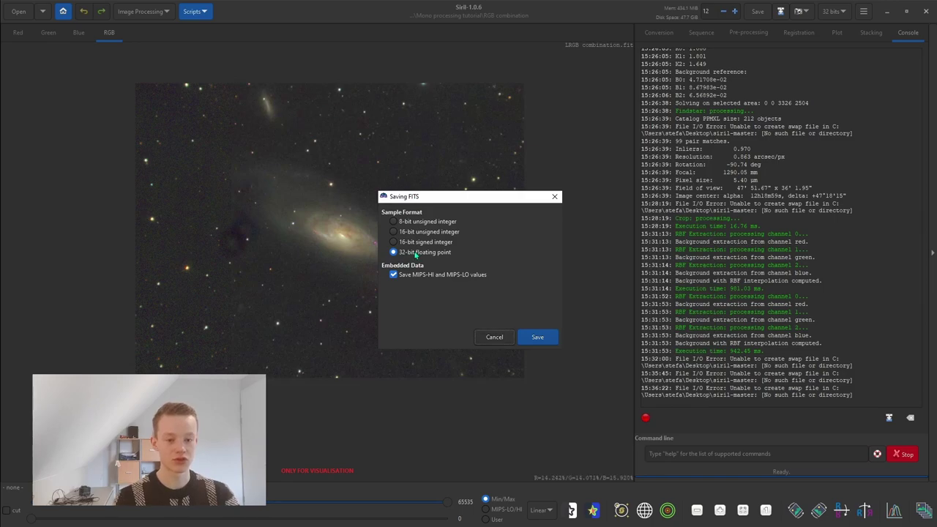
left_click(543, 341)
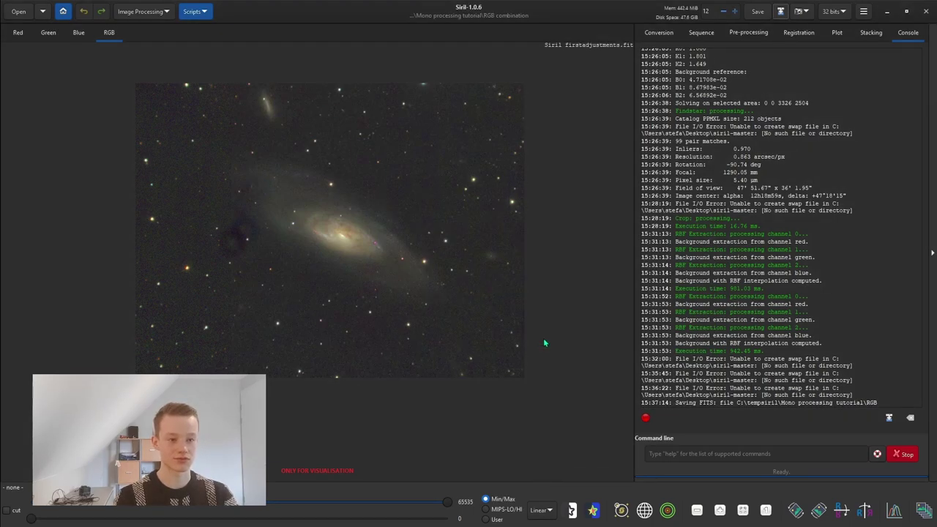
Step: Save another copy as Siril firstadjustments.tiff in 16-bit unsigned integer format without compression
left_click(780, 11)
left_click(337, 107)
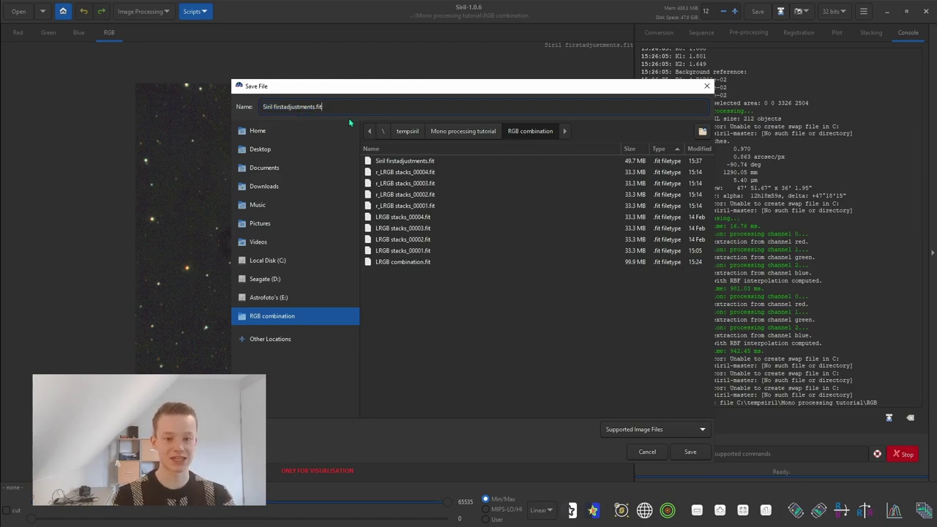
key("BackSpace")
key("BackSpace")
key("BackSpace")
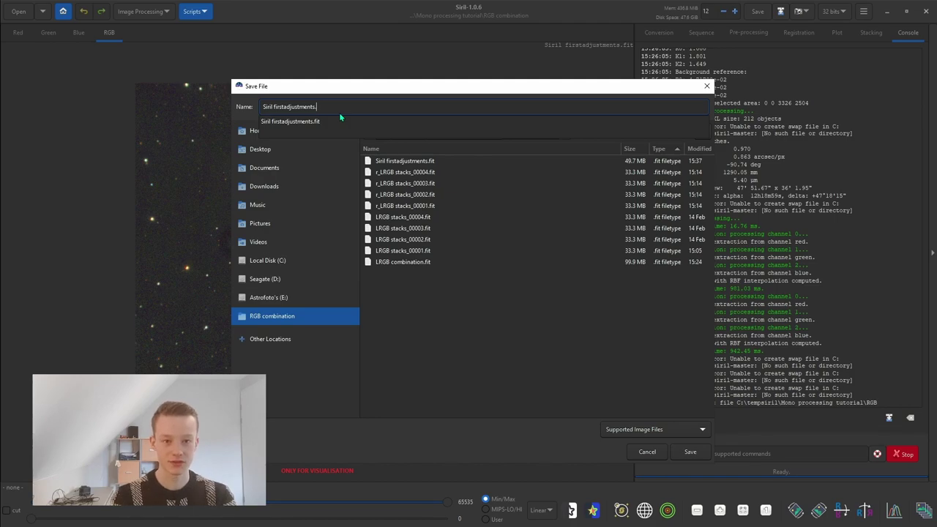
type("tiff")
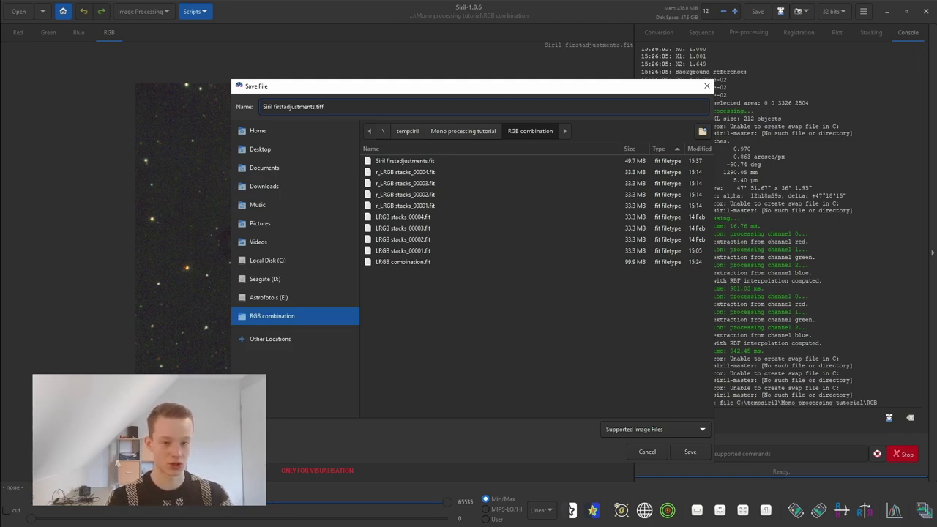
left_click(687, 453)
left_click(411, 243)
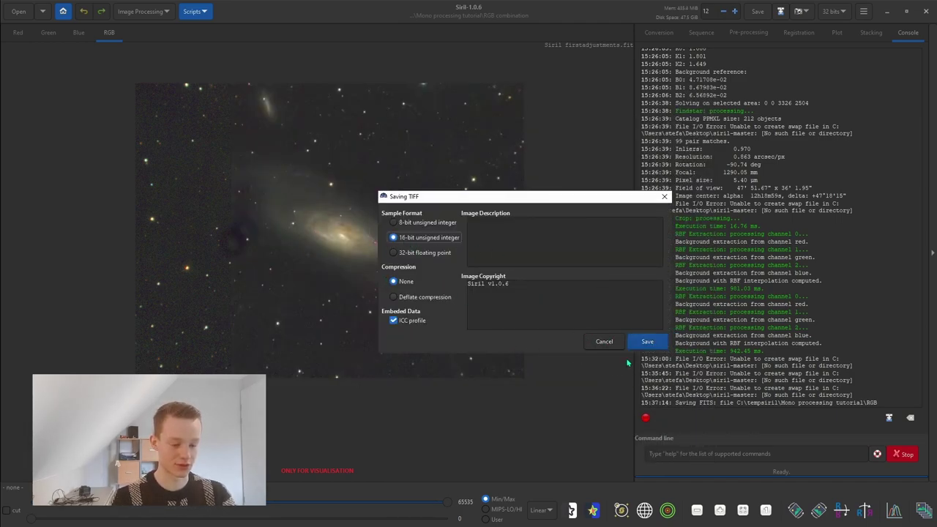
left_click(644, 343)
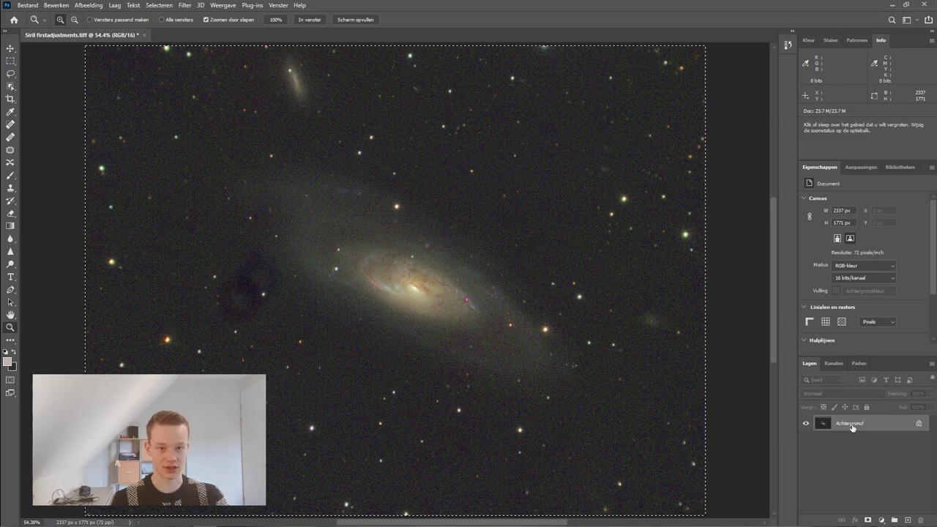
Step: Switch to Photoshop, duplicate the Achtergrond layer of Siril firstadjustments.tiff, and examine the noise around the galaxy
left_click_drag(845, 425, 911, 520)
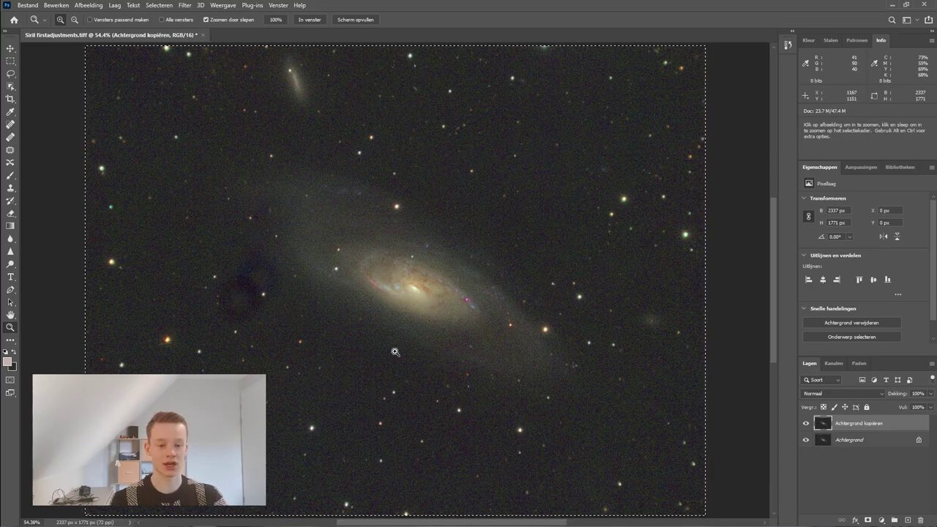
scroll(455, 258, "up", 5)
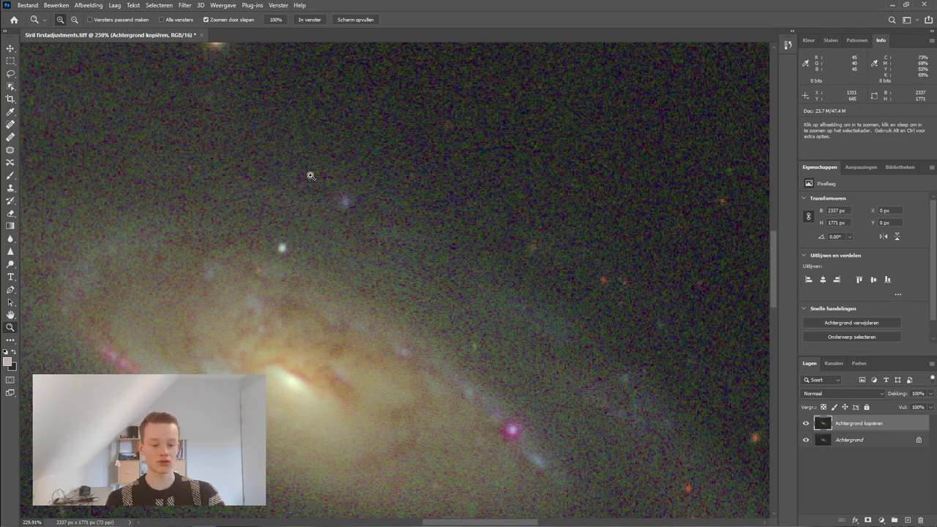
left_click_drag(468, 257, 282, 289)
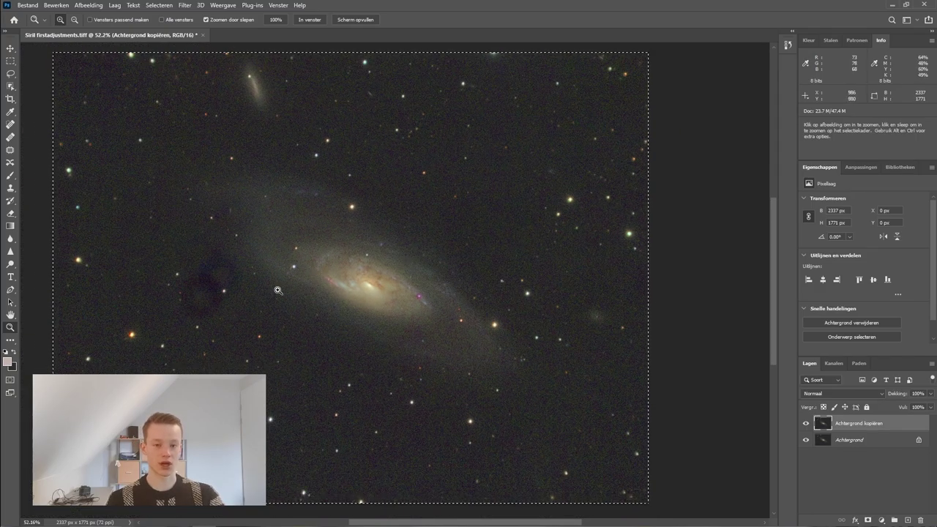
Step: Select the shadows (Schaduwen) of the duplicate layer with Color Range, using a tolerance of 20% and a range of 61
left_click(155, 6)
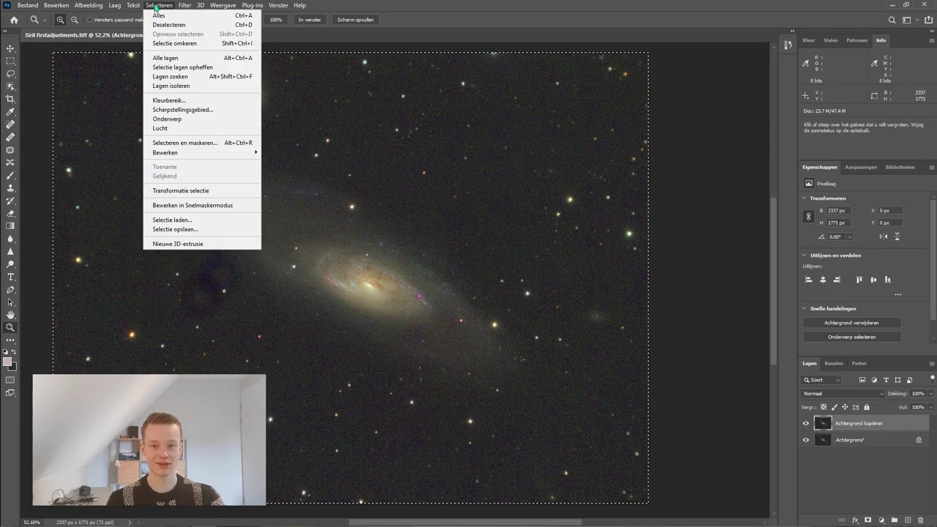
left_click(168, 99)
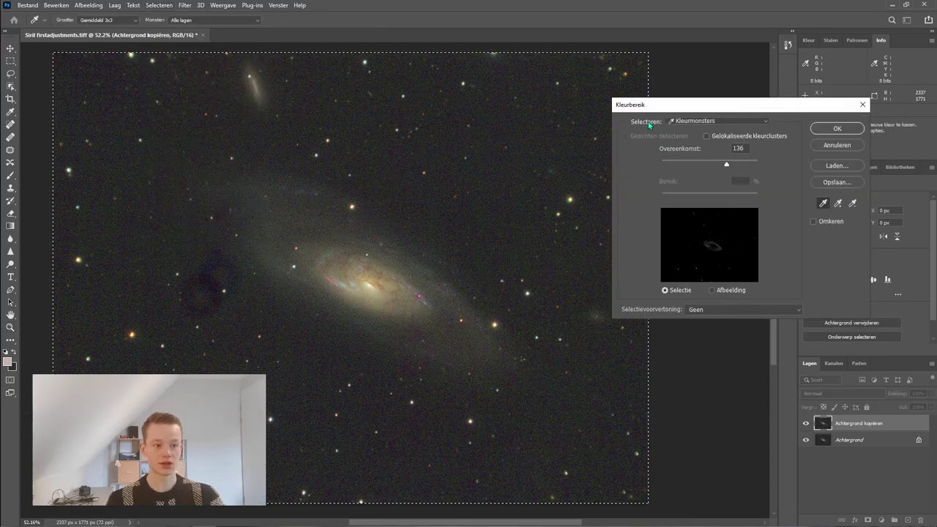
left_click(688, 122)
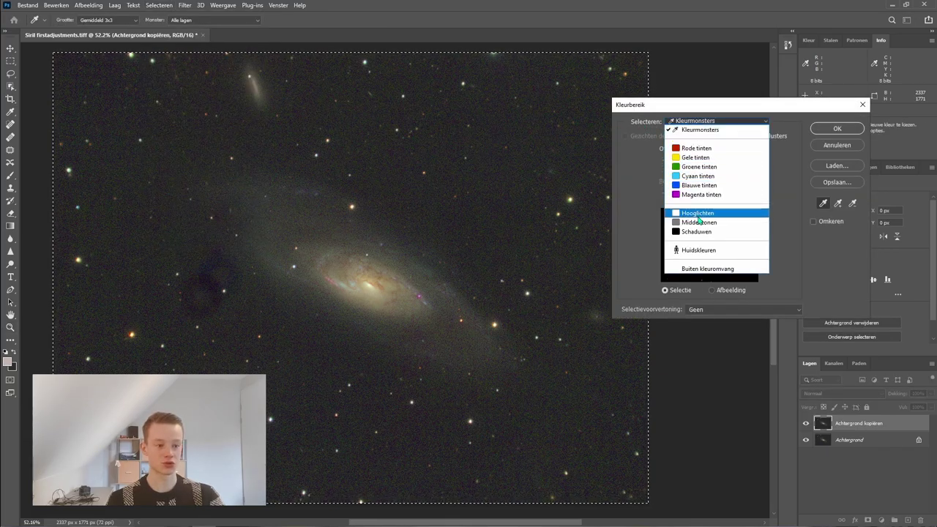
left_click(695, 231)
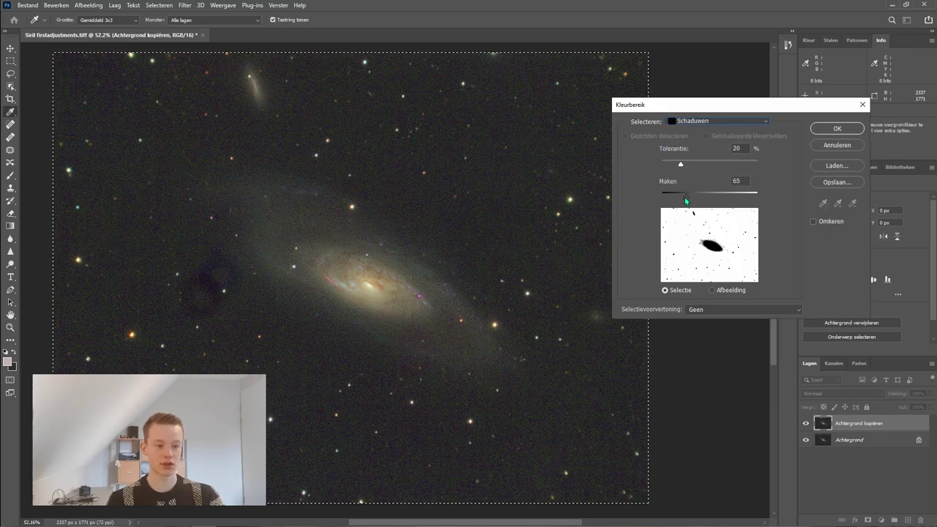
left_click_drag(686, 198, 686, 198)
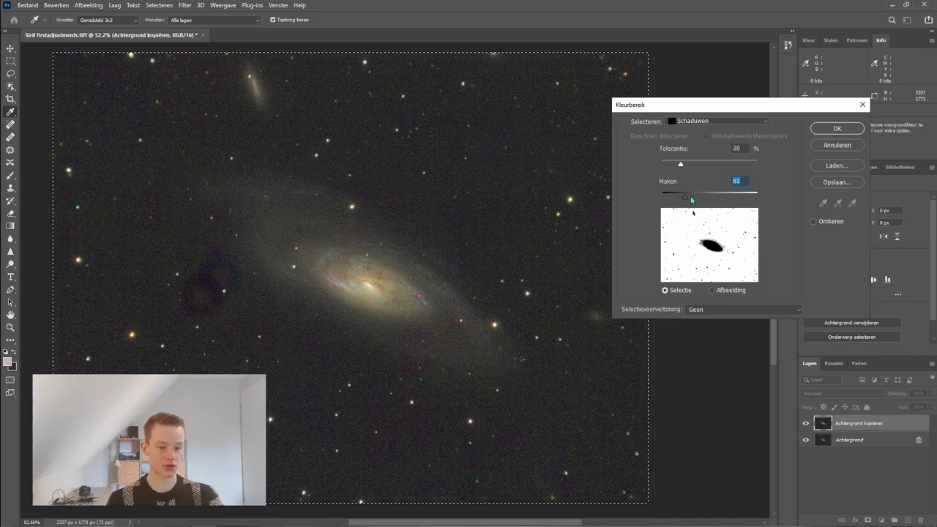
left_click(837, 129)
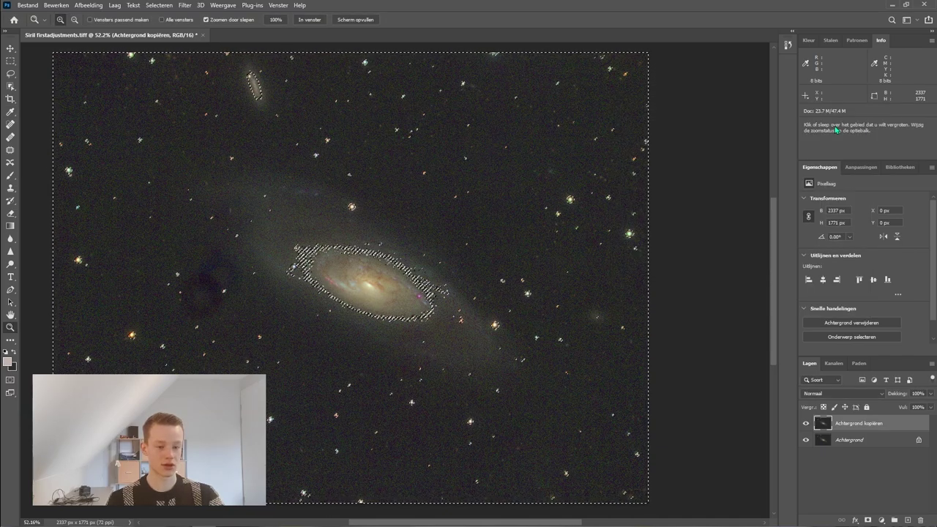
Step: Turn the shadow selection into a layer mask on Achtergrond kopiëren, inspect the mask, and return to the layer's image
left_click_drag(382, 283, 391, 283)
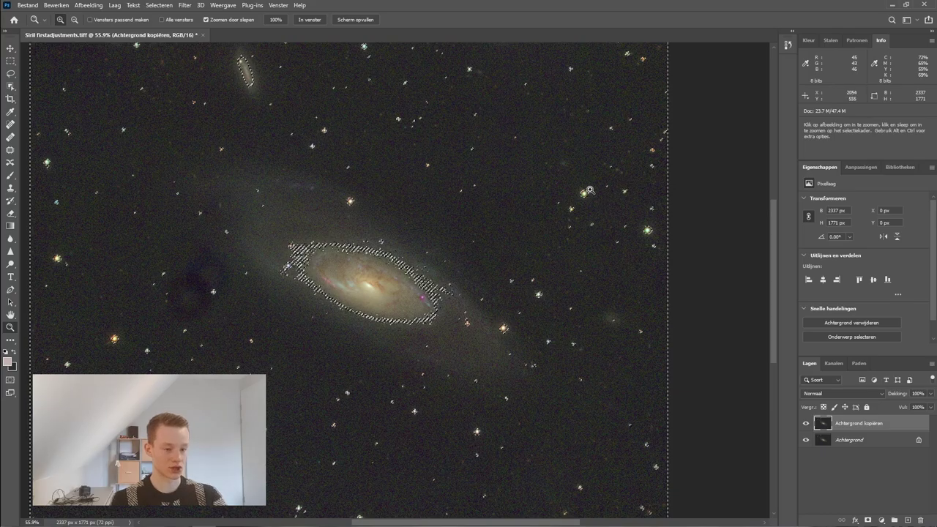
left_click(868, 521)
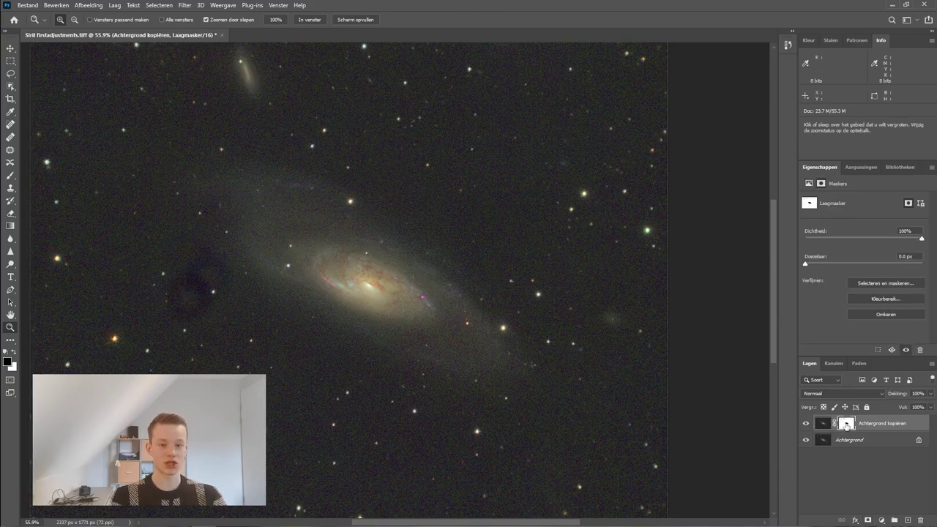
key("alt")
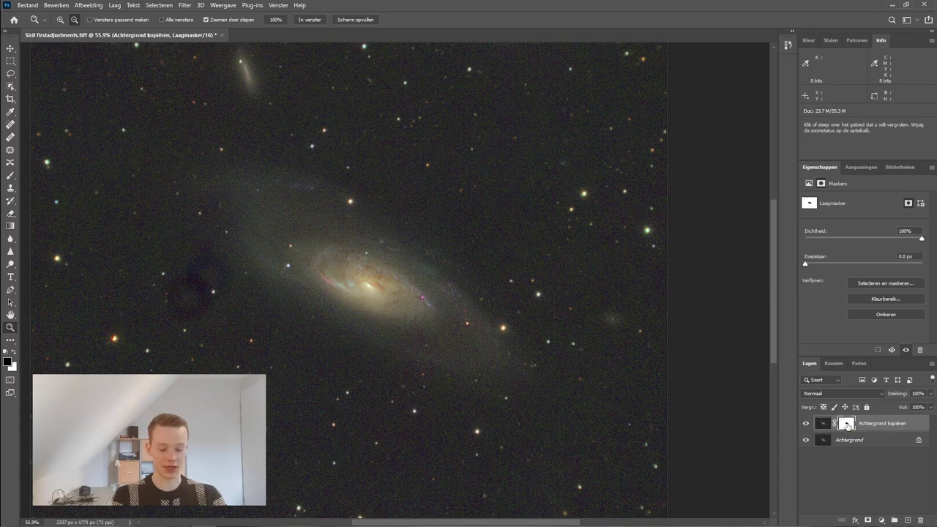
left_click(847, 427, "alt")
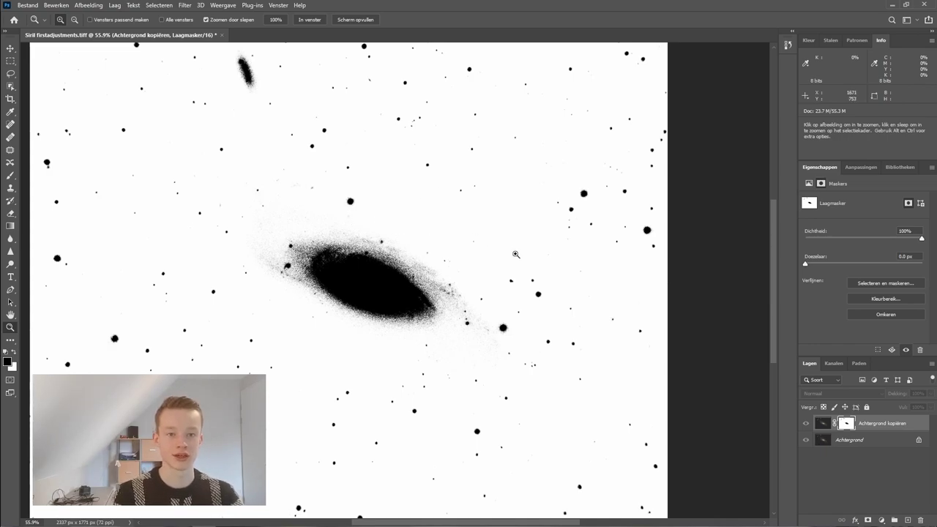
left_click(819, 425)
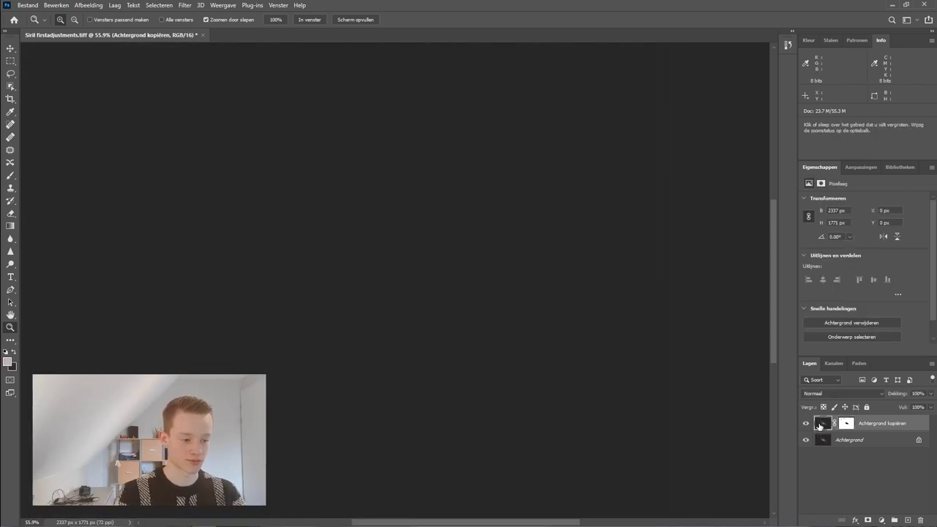
Step: Open the Camera Raw filter on the Achtergrond kopiëren layer and set colour noise reduction (Kleur-NR) to 46
left_click(184, 6)
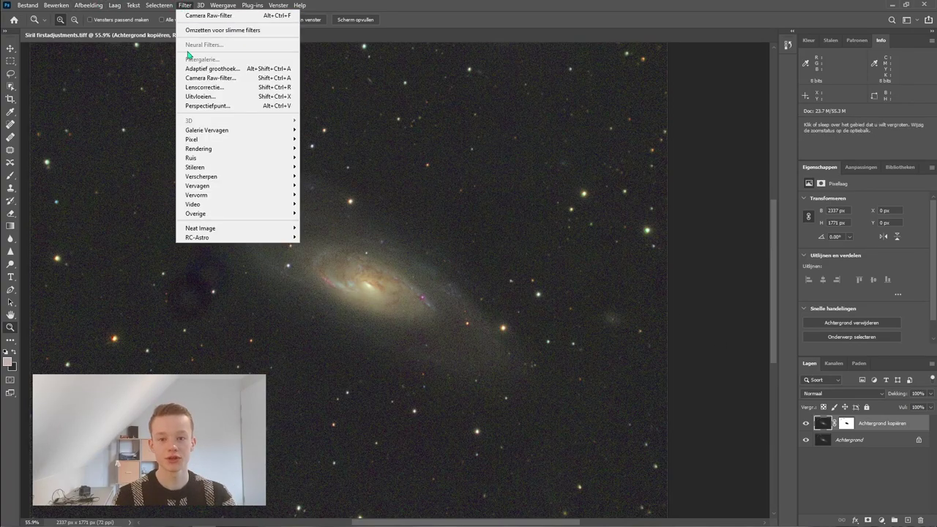
left_click(197, 79)
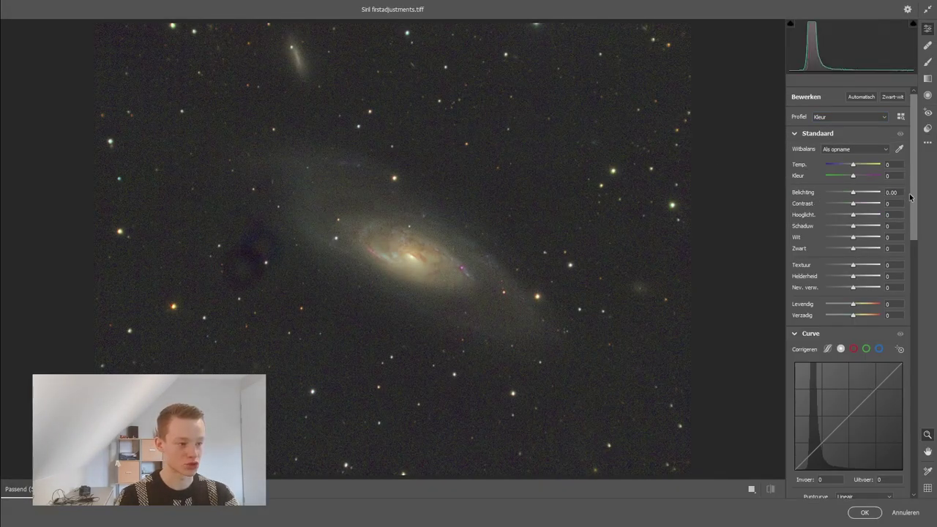
left_click_drag(910, 197, 909, 299)
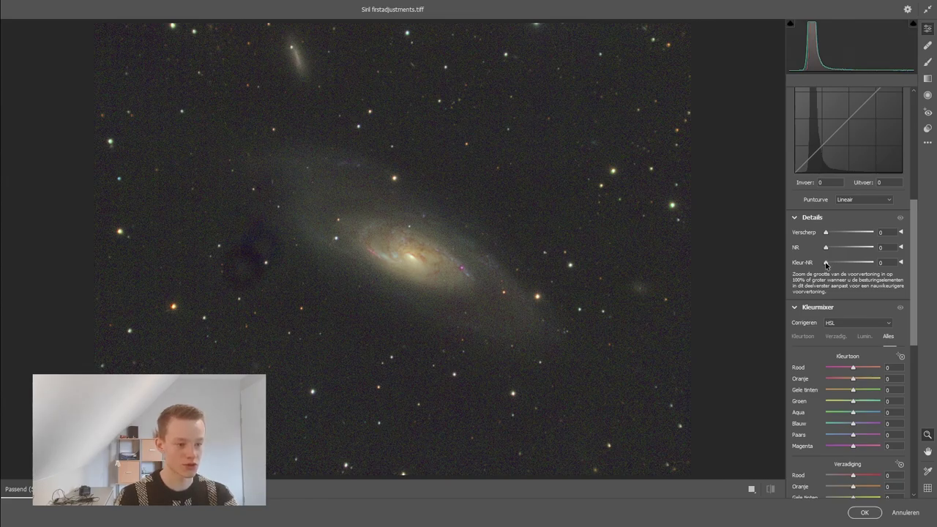
left_click_drag(828, 265, 849, 268)
Step: Examine the background and the galaxy at several zoom levels in the filter preview to judge the colour noise reduction
left_click(607, 198)
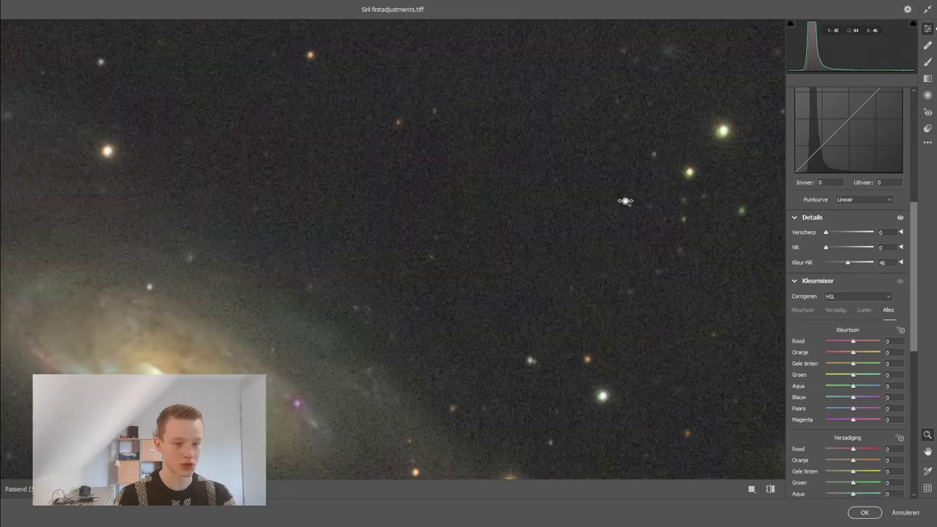
left_click(512, 211)
left_click(463, 211)
left_click(632, 222)
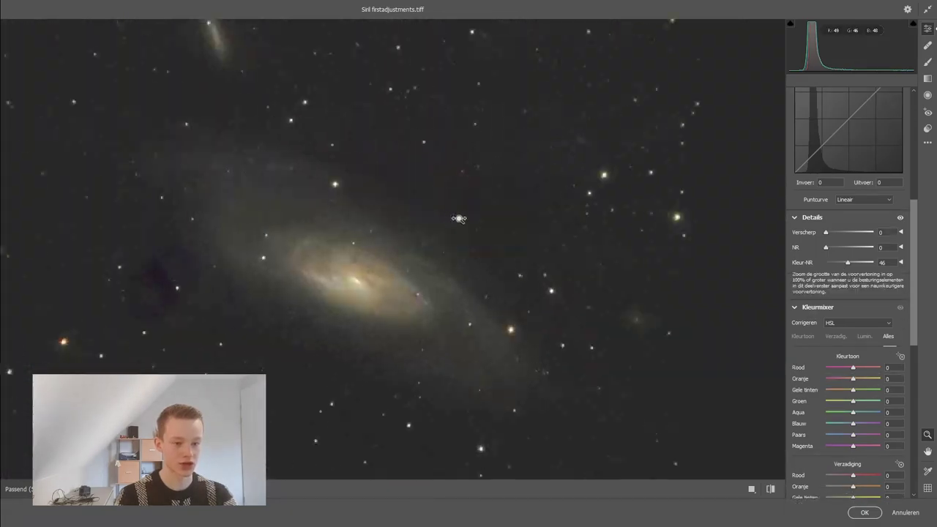
left_click(457, 213)
mouse_move(536, 229)
left_mouse_down()
mouse_move(585, 232)
mouse_move(542, 233)
left_mouse_up()
left_click(541, 233)
left_click(454, 230)
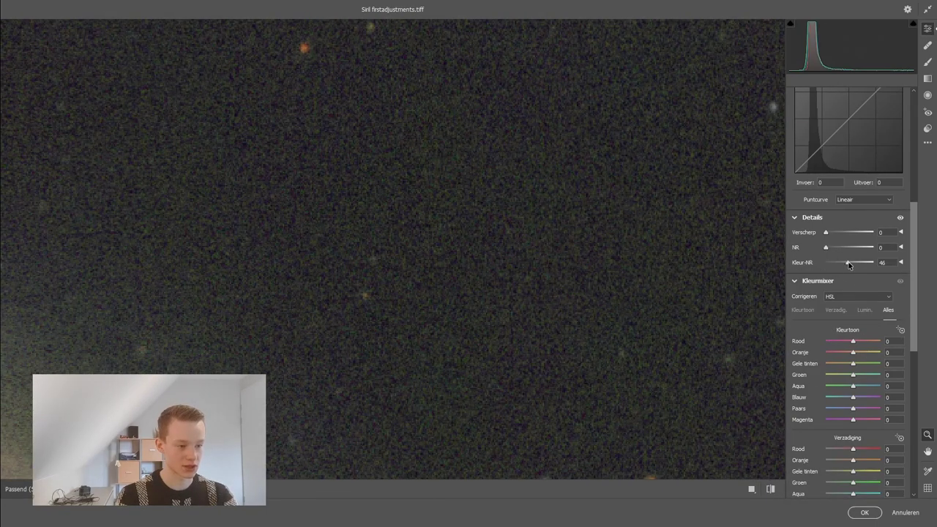
Step: Set colour noise reduction (Kleur-NR) to 48 and noise reduction (NR) to 24, and apply the Camera Raw filter
left_click_drag(853, 262, 828, 262)
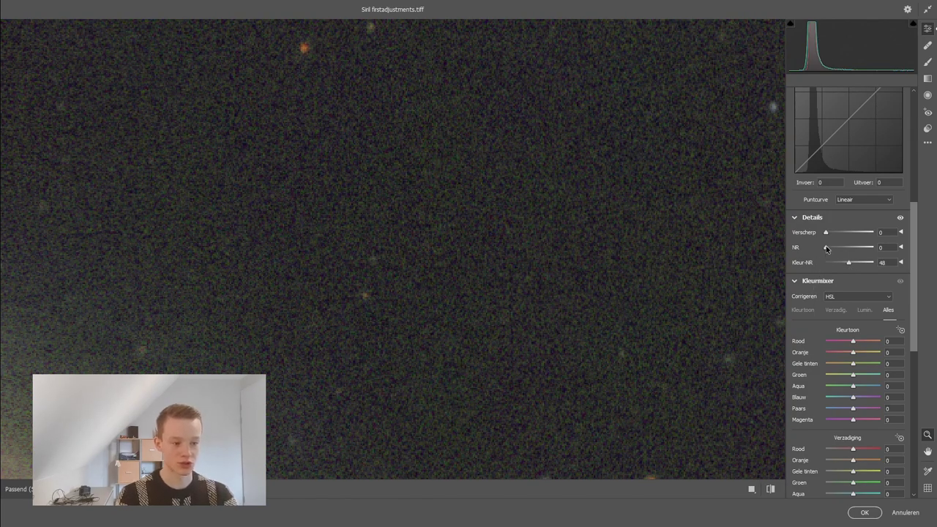
left_click_drag(826, 247, 838, 252)
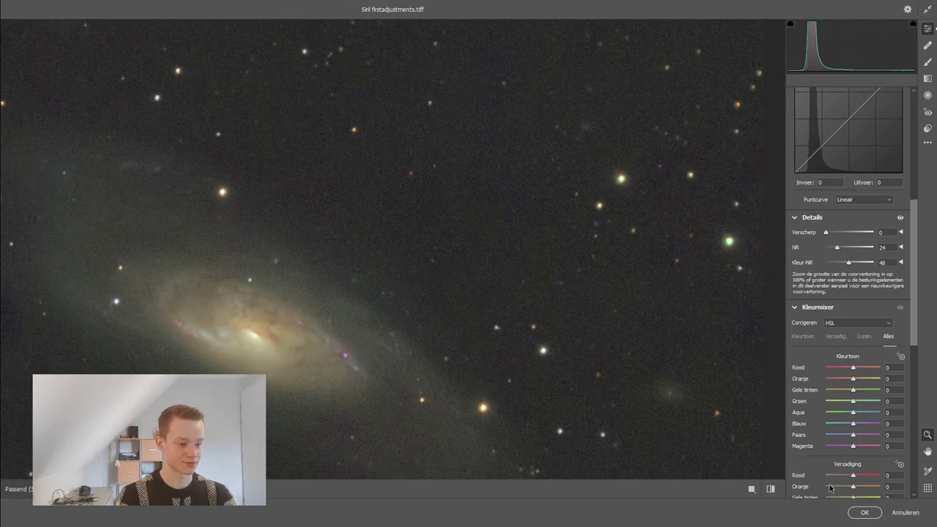
left_click(865, 513)
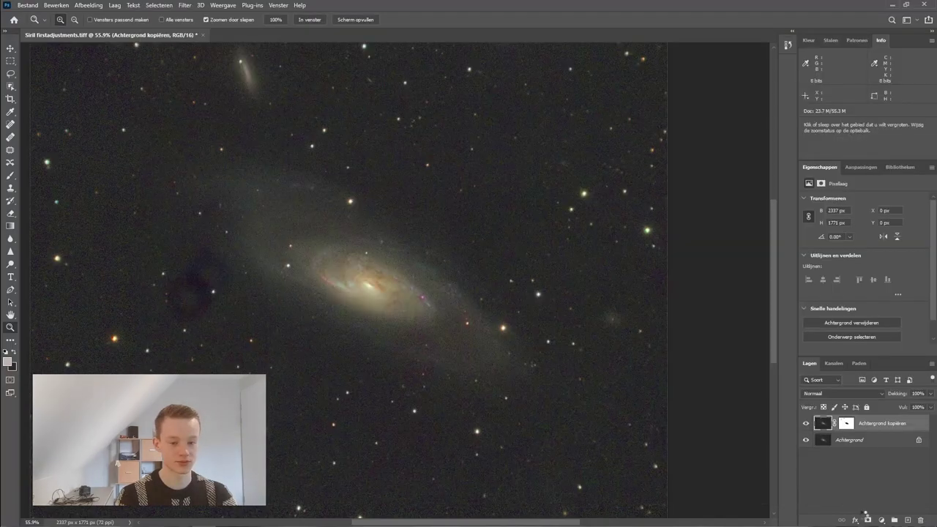
Step: Compare the noise around the galaxy with the Achtergrond kopiëren layer hidden and shown
left_click_drag(433, 283, 503, 348)
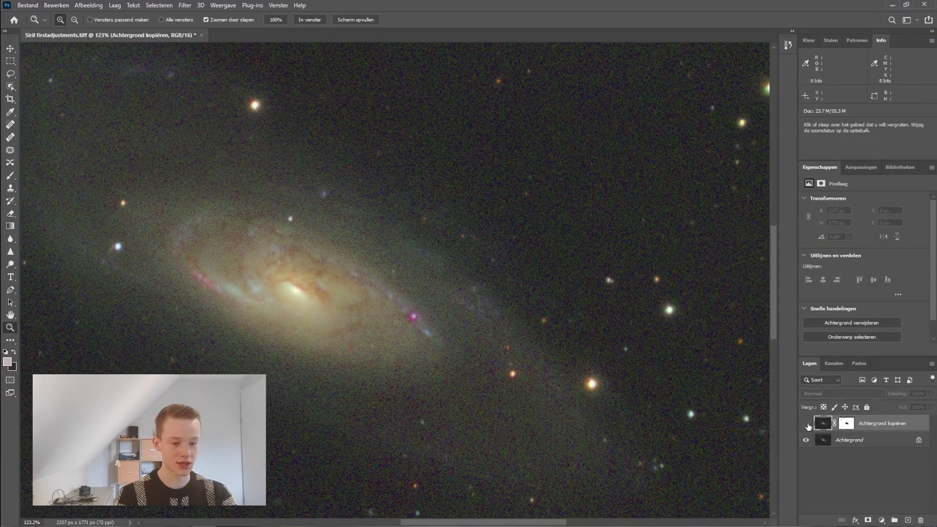
left_click(806, 424)
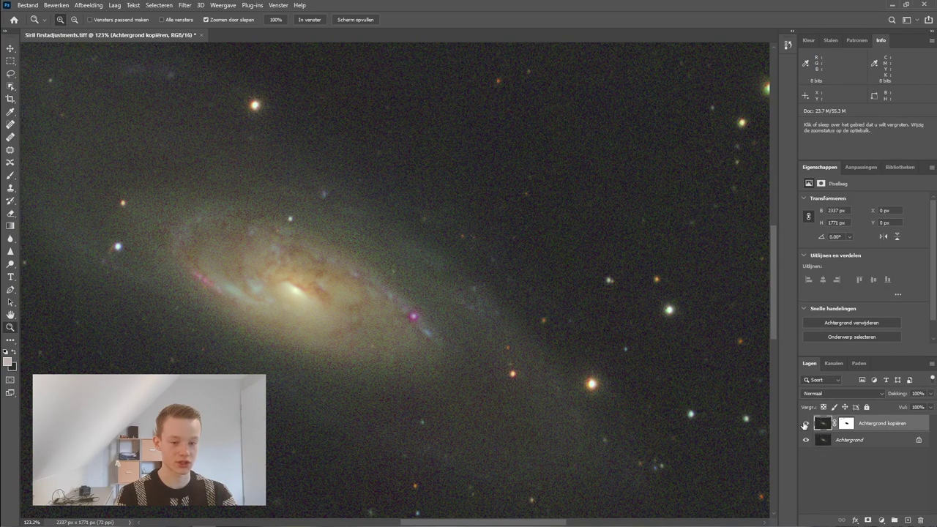
left_click(806, 424)
left_click(807, 424)
left_click(807, 424)
left_click(807, 424)
left_click(807, 424)
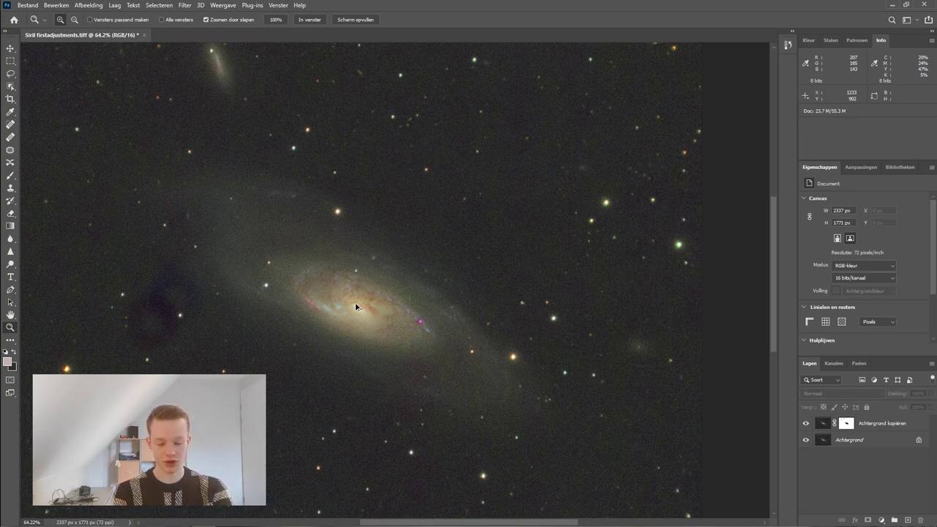
Step: Stamp the visible layers into a new layer and select its highlights (Hooglichten) with Color Range, using a tolerance of 20% and a range of 85
key("ctrl+shift+alt+e")
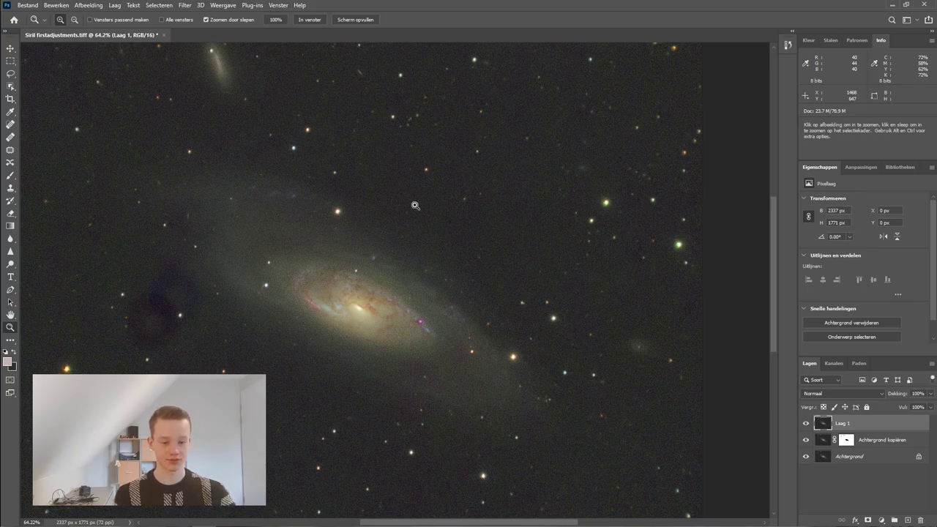
left_click(158, 10)
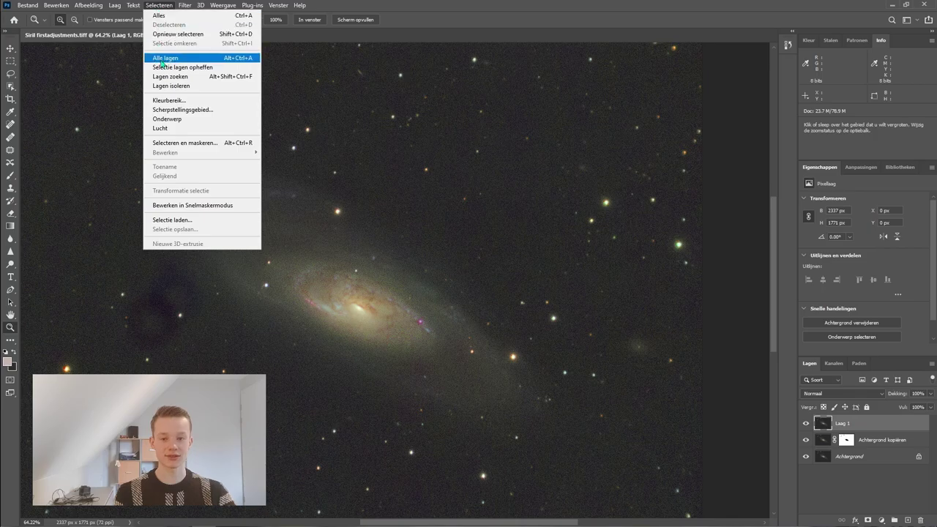
left_click(179, 101)
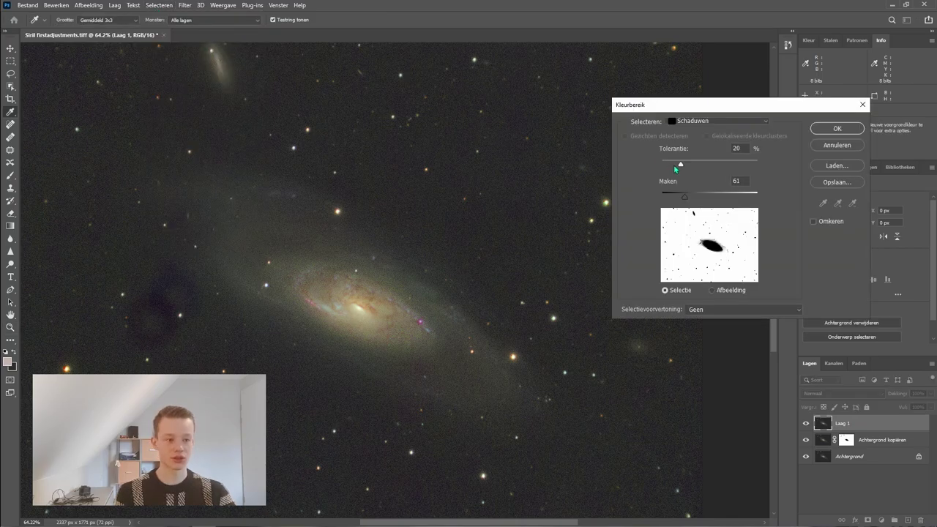
left_click(685, 126)
left_click(696, 215)
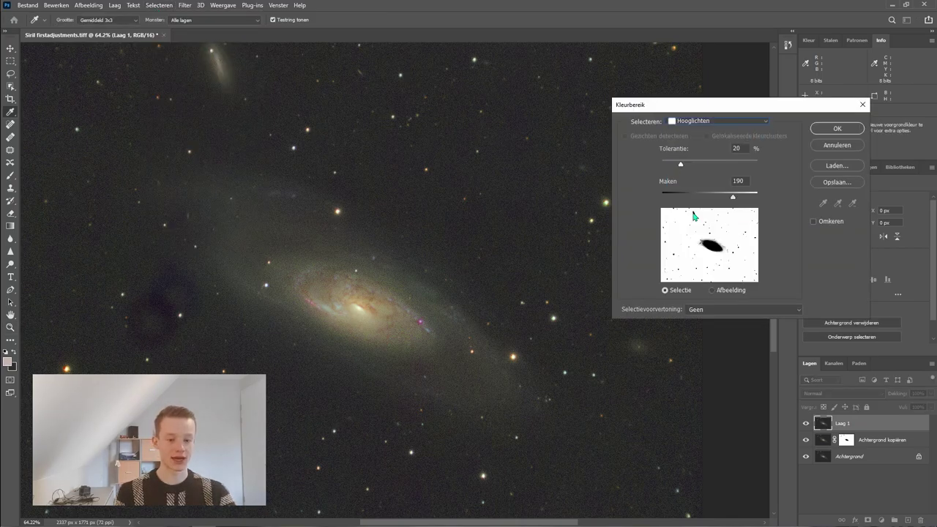
left_click_drag(738, 200, 694, 199)
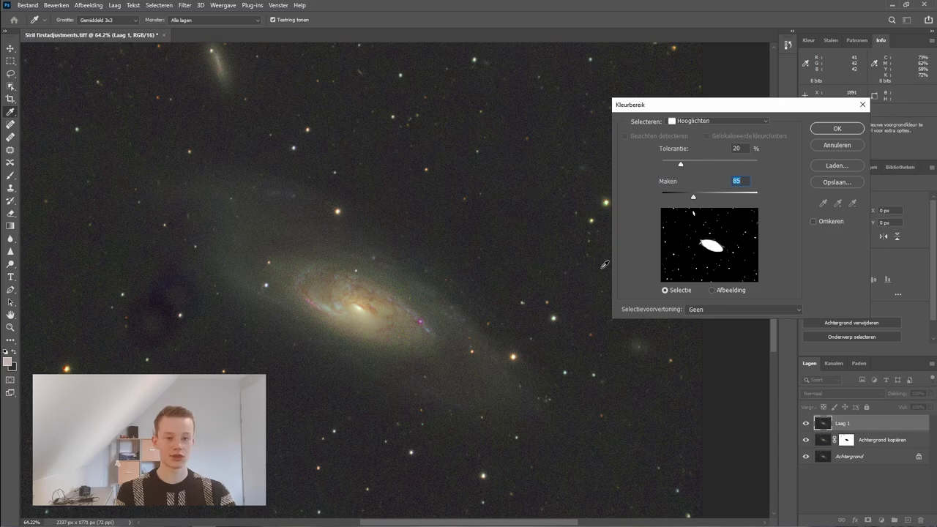
left_click(835, 127)
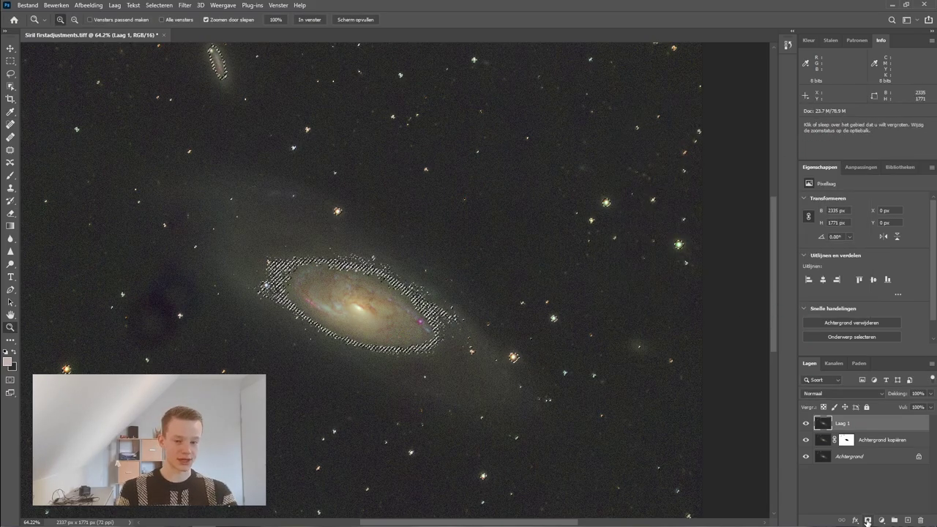
Step: Turn the highlight selection into a layer mask on Laag 1 and display the mask on the whole canvas
left_click(868, 520)
key("alt")
left_click(848, 425, "alt")
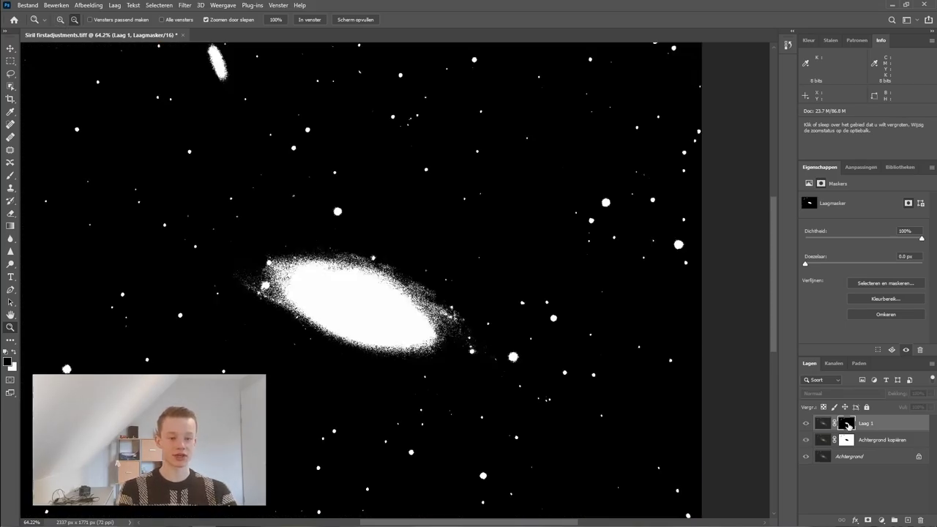
scroll(357, 312, "down", 1)
scroll(358, 313, "down", 1)
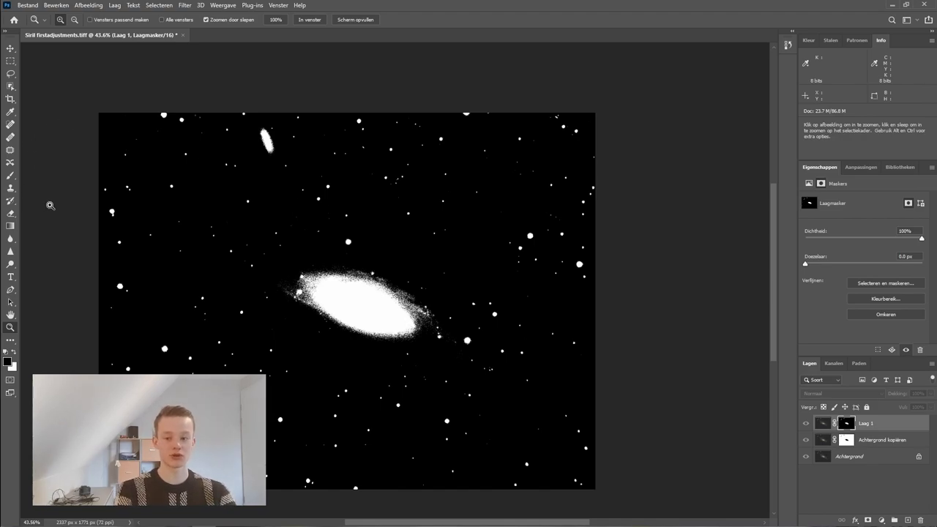
Step: Paint black with the Brush on the Laag 1 mask over the small galaxy and the stars above the main galaxy
left_click(11, 177)
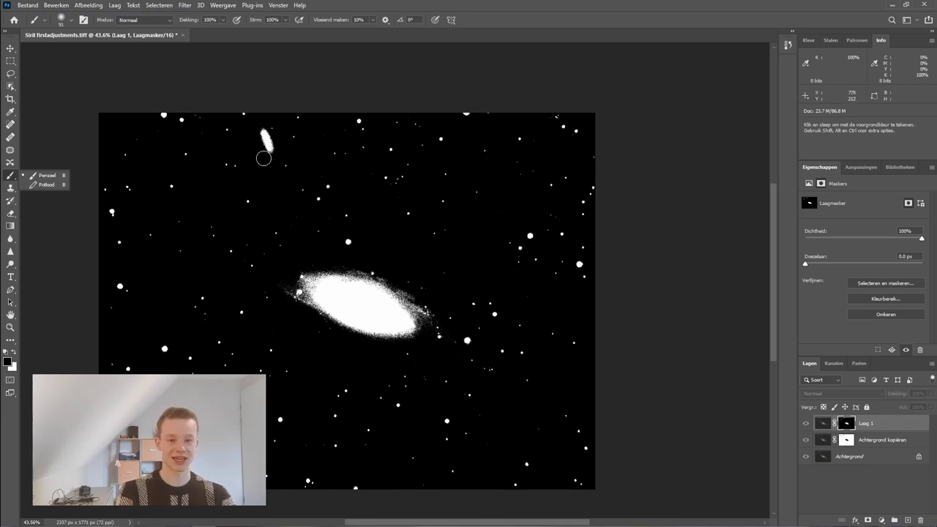
key("x")
key("x")
key("x")
mouse_move(298, 146)
left_mouse_down()
mouse_move(255, 124)
mouse_move(280, 143)
mouse_move(298, 177)
mouse_move(526, 109)
mouse_move(534, 116)
mouse_move(460, 125)
mouse_move(213, 113)
mouse_move(391, 133)
mouse_move(393, 143)
mouse_move(171, 156)
mouse_move(74, 195)
mouse_move(375, 118)
mouse_move(279, 181)
mouse_move(96, 236)
mouse_move(352, 160)
mouse_move(488, 153)
mouse_move(240, 218)
mouse_move(405, 184)
mouse_move(284, 177)
mouse_move(483, 147)
mouse_move(404, 144)
mouse_move(418, 130)
mouse_move(350, 131)
mouse_move(658, 118)
mouse_move(587, 121)
mouse_move(580, 108)
mouse_move(616, 169)
mouse_move(582, 247)
mouse_move(590, 243)
mouse_move(578, 249)
mouse_move(580, 175)
mouse_move(590, 262)
mouse_move(570, 229)
mouse_move(575, 210)
mouse_move(551, 268)
mouse_move(575, 203)
mouse_move(537, 265)
mouse_move(499, 251)
mouse_move(517, 252)
mouse_move(543, 182)
mouse_move(471, 182)
mouse_move(467, 165)
mouse_move(545, 136)
mouse_move(530, 148)
mouse_move(312, 192)
mouse_move(482, 209)
mouse_move(302, 226)
mouse_move(470, 221)
mouse_move(298, 232)
mouse_move(316, 250)
mouse_move(404, 223)
left_mouse_up()
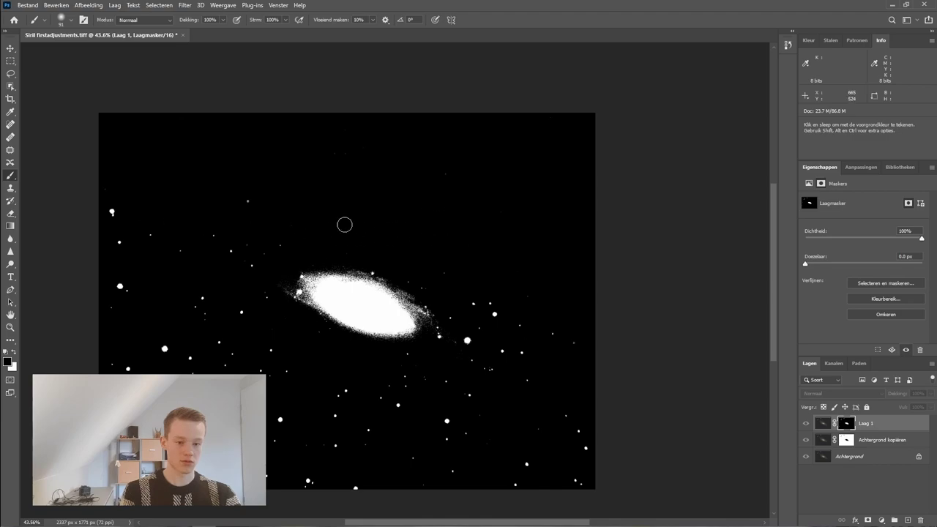
mouse_move(61, 205)
left_mouse_down()
mouse_move(110, 230)
mouse_move(118, 178)
mouse_move(139, 264)
mouse_move(169, 274)
left_mouse_up()
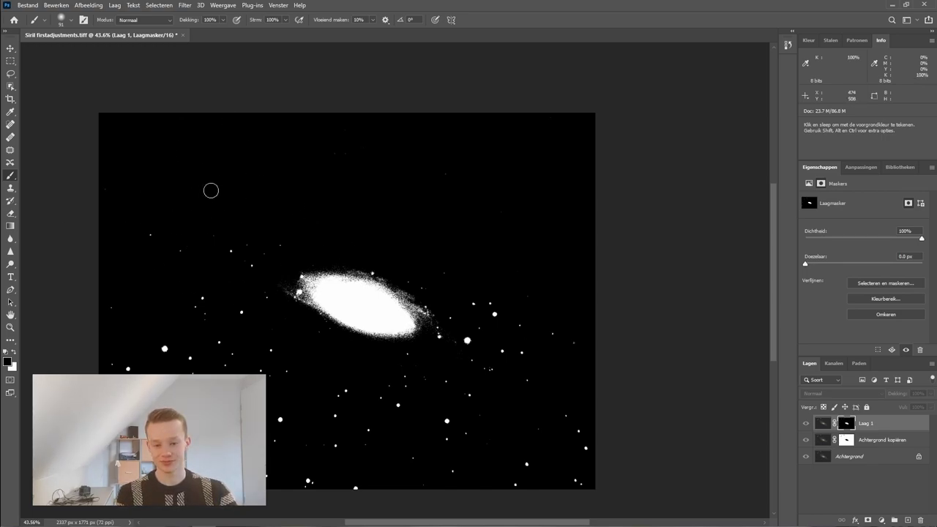
Step: Set the brush size to 193 px and paint the remaining stars around the main galaxy black on the mask
right_click(214, 186)
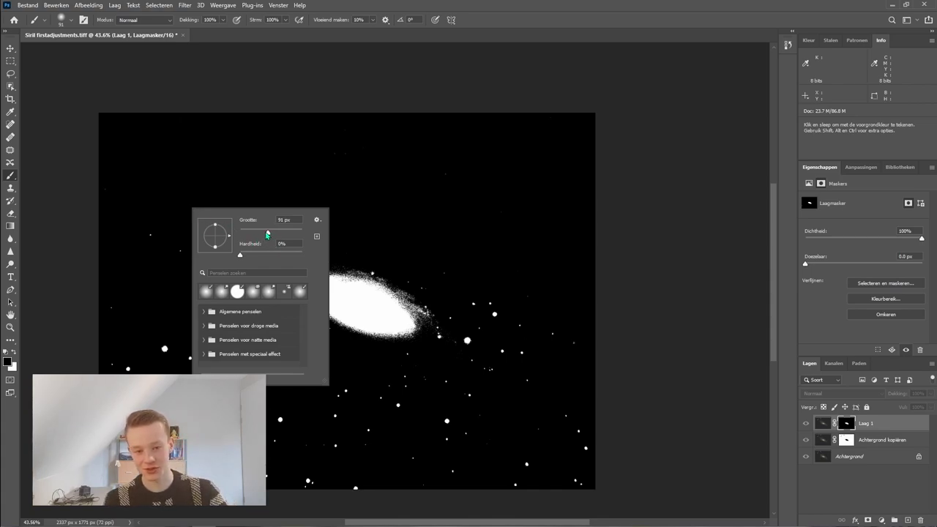
left_click_drag(270, 235, 286, 234)
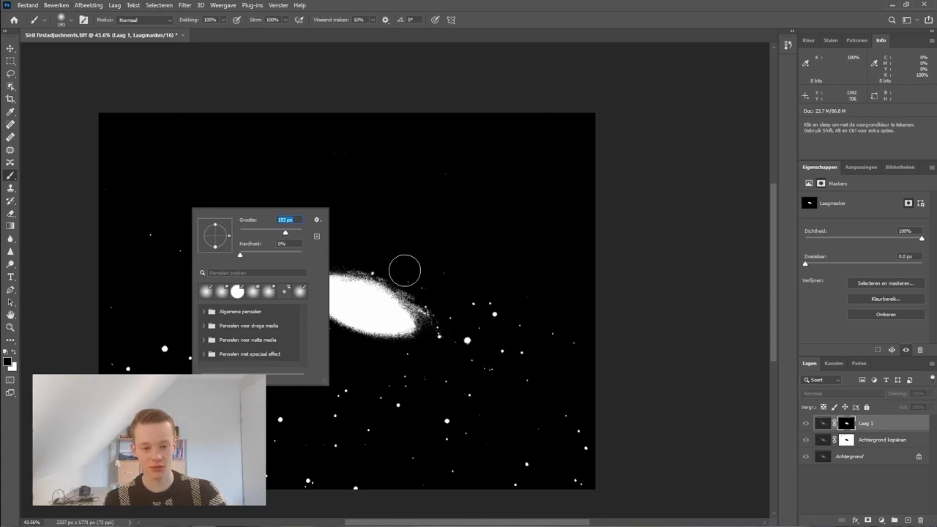
left_click(479, 300)
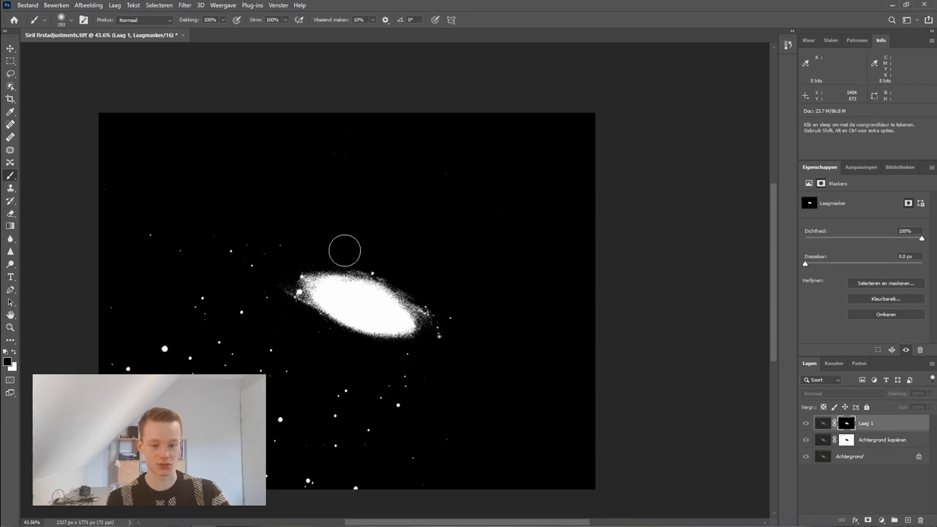
mouse_move(392, 227)
left_mouse_down()
mouse_move(301, 226)
mouse_move(267, 251)
mouse_move(247, 243)
mouse_move(252, 281)
mouse_move(189, 357)
mouse_move(282, 417)
mouse_move(283, 337)
mouse_move(236, 293)
mouse_move(267, 326)
mouse_move(454, 382)
mouse_move(415, 356)
mouse_move(404, 388)
mouse_move(410, 424)
mouse_move(361, 397)
mouse_move(422, 460)
mouse_move(303, 489)
mouse_move(293, 476)
mouse_move(322, 438)
mouse_move(304, 455)
left_mouse_up()
mouse_move(233, 376)
left_mouse_down()
mouse_move(135, 344)
mouse_move(85, 374)
mouse_move(193, 360)
mouse_move(353, 378)
mouse_move(344, 362)
mouse_move(125, 271)
mouse_move(154, 268)
left_mouse_up()
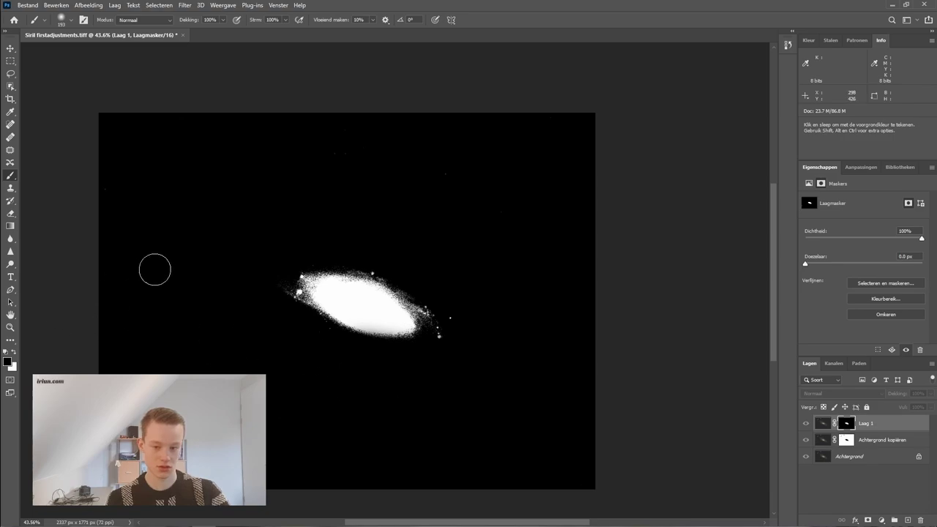
Step: Open the Camera Raw filter on the image of Laag 1, set sharpening (Verscherp) to 23, and compare before and after
left_click(824, 426)
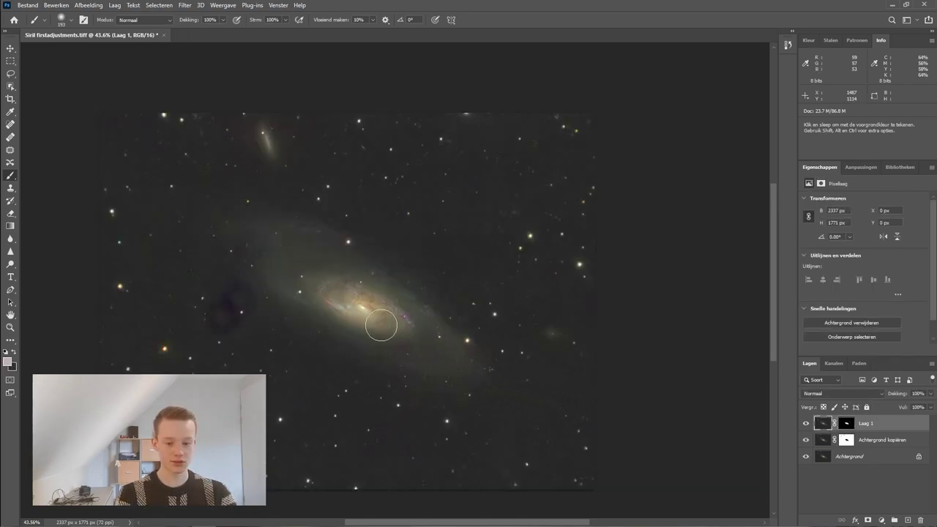
left_click(183, 6)
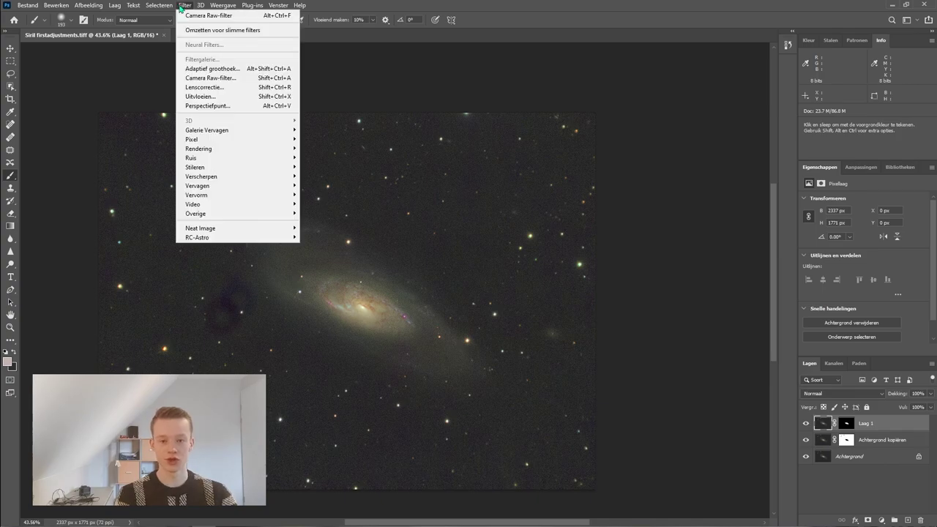
left_click(204, 78)
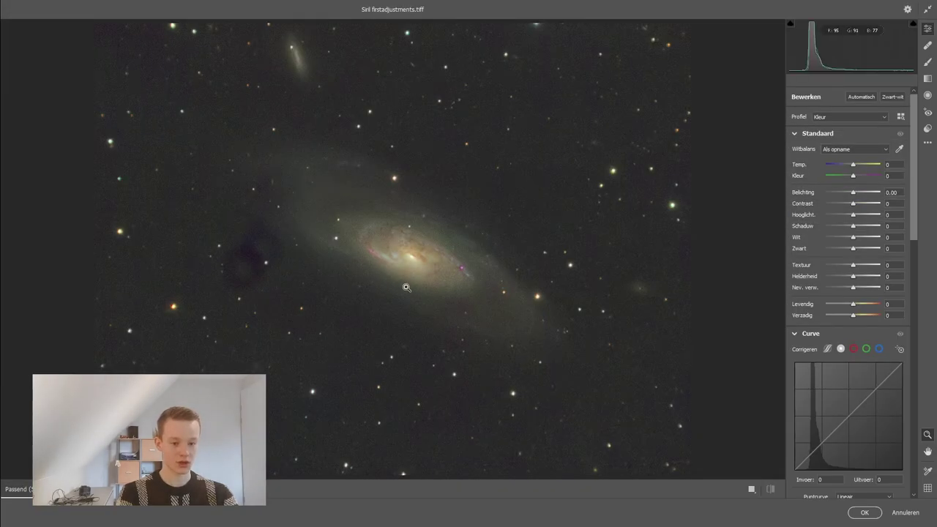
left_click_drag(421, 264, 484, 263)
scroll(907, 279, "down", 5)
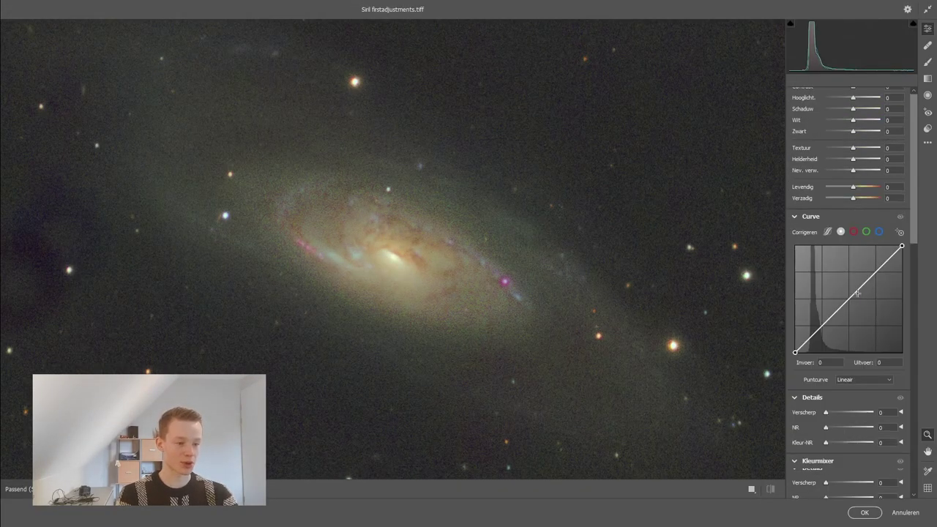
left_click(835, 367)
mouse_move(843, 368)
left_mouse_down()
mouse_move(819, 372)
mouse_move(857, 383)
mouse_move(825, 370)
left_mouse_up()
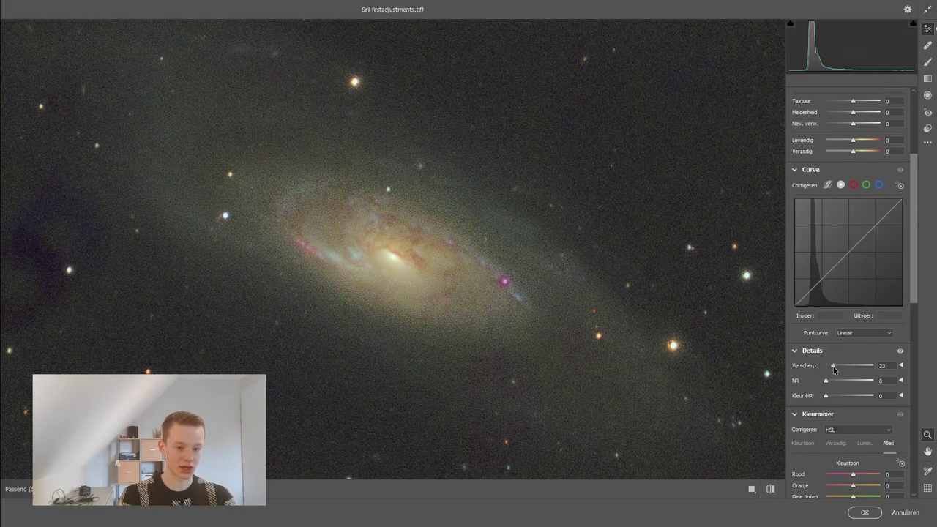
left_click(770, 491)
Step: Set clarity (Helderheid) to +15 and texture (Textuur) to +15 for the galaxy
scroll(818, 155, "up", 5)
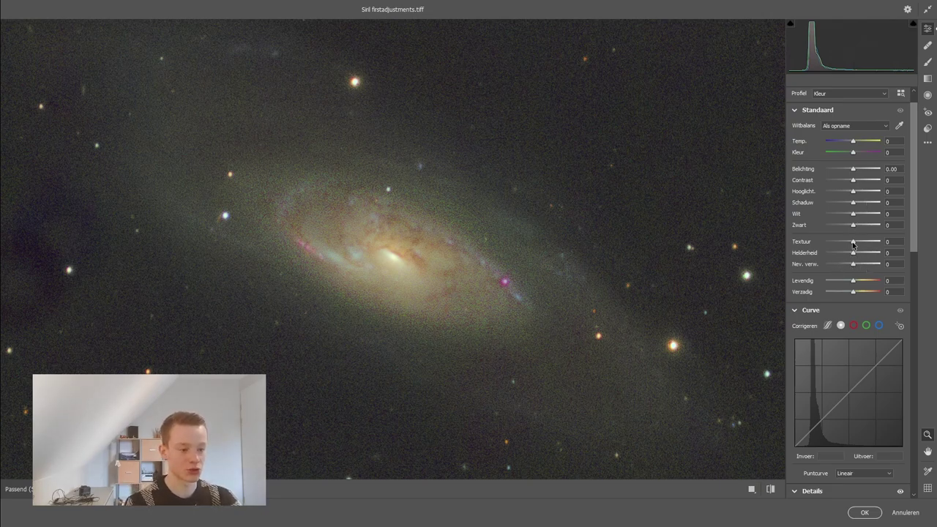
mouse_move(862, 251)
left_mouse_down()
mouse_move(914, 256)
mouse_move(850, 255)
mouse_move(859, 255)
left_mouse_up()
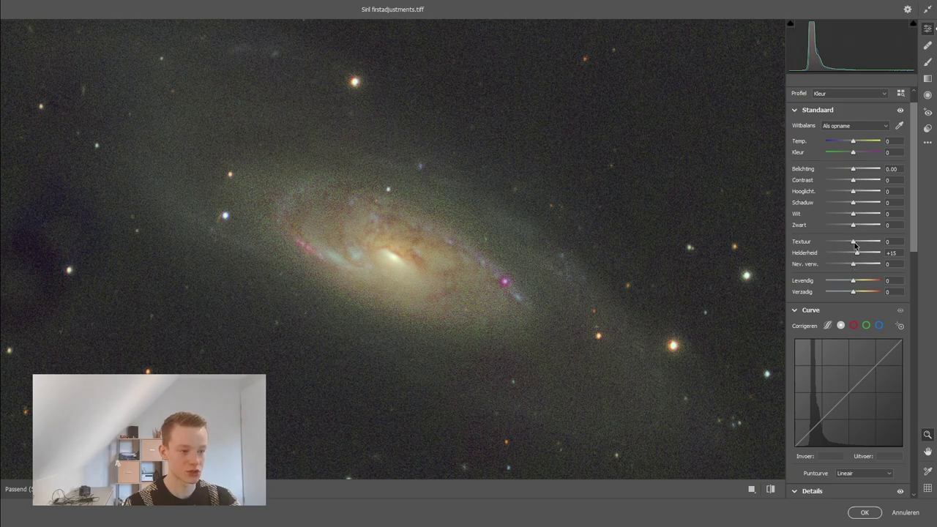
left_click_drag(855, 246, 861, 245)
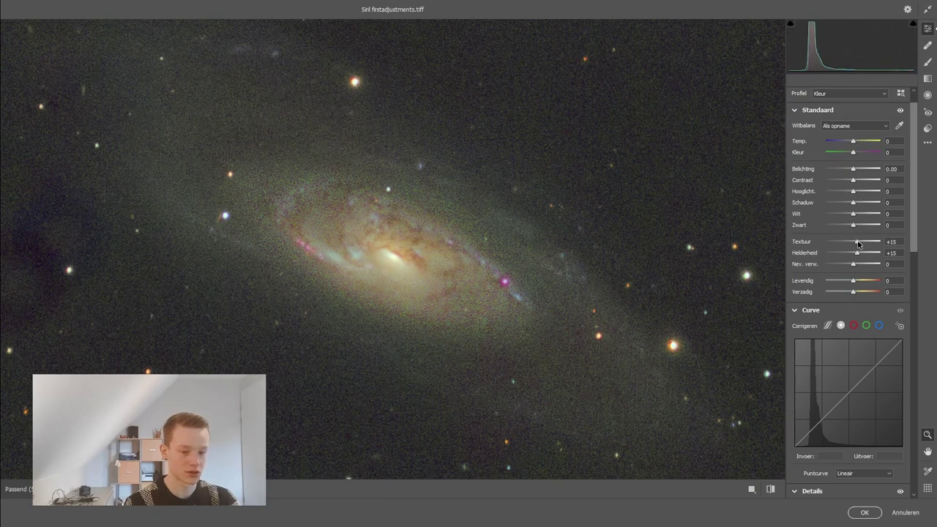
Step: Apply the Camera Raw adjustments and toggle the visibility of Laag 1 to compare the galaxy before and after
left_click(865, 512)
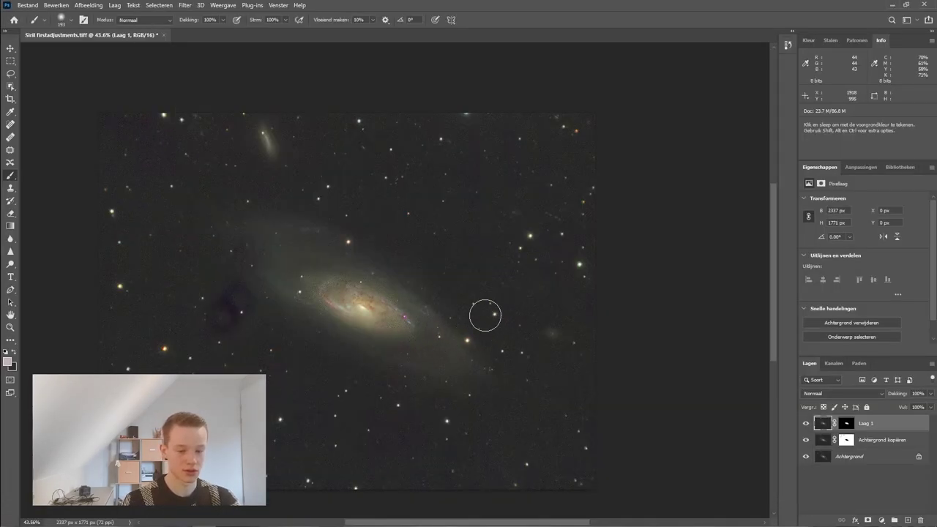
key("z")
left_click_drag(382, 309, 462, 353)
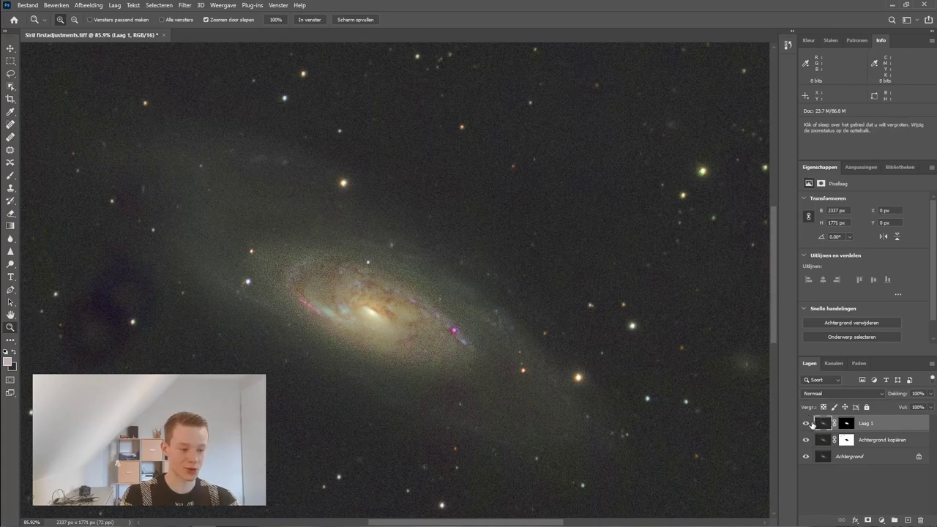
left_click_drag(396, 313, 424, 321)
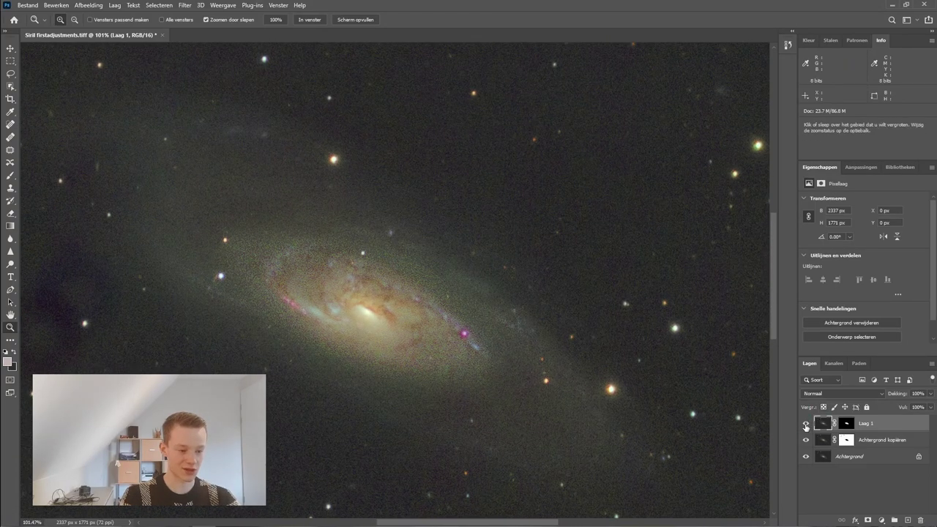
left_click(806, 425)
left_click(806, 425)
left_click(806, 425)
left_click(806, 425)
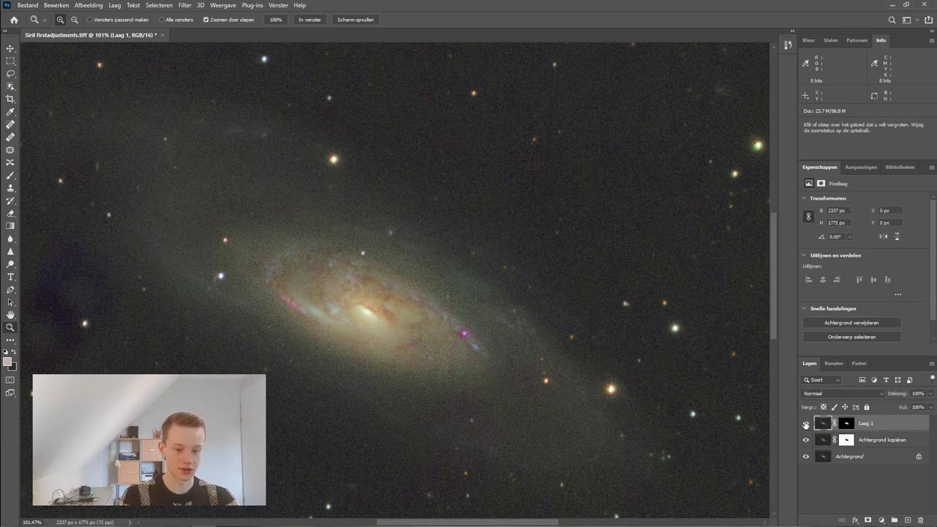
left_click(805, 425)
left_click(806, 425)
left_click(805, 425)
left_click(806, 424)
left_click(806, 425)
left_click(806, 424)
Step: Use the Camera Raw filter on Laag 1 to lower the saturation (Verzadiging) of Groen to -38 and Gele tinten to -13
scroll(330, 317, "down", 3)
scroll(329, 316, "up", 3)
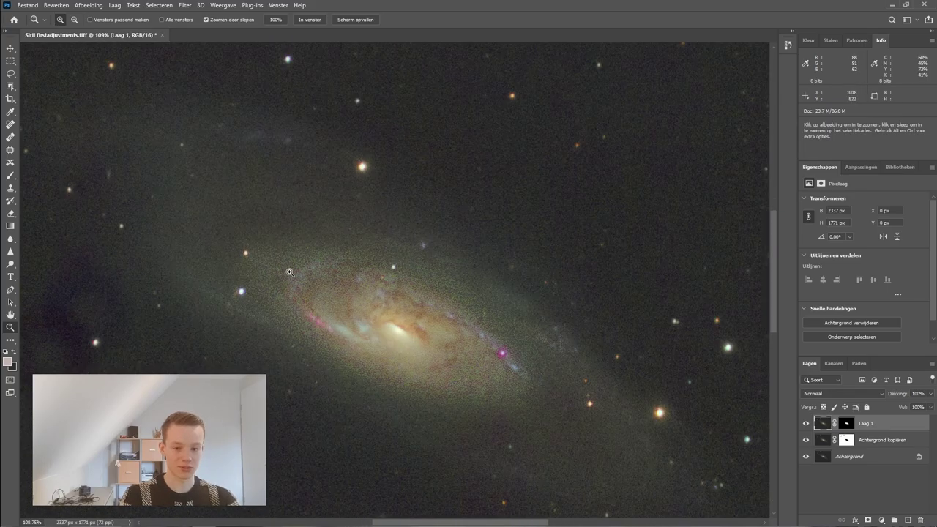
left_click_drag(289, 272, 326, 288)
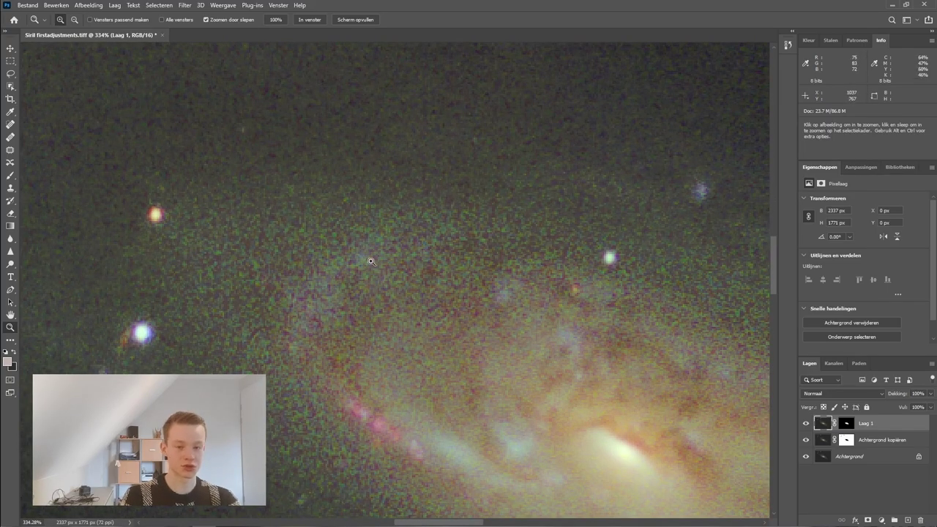
scroll(282, 264, "down", 2)
scroll(277, 277, "down", 3)
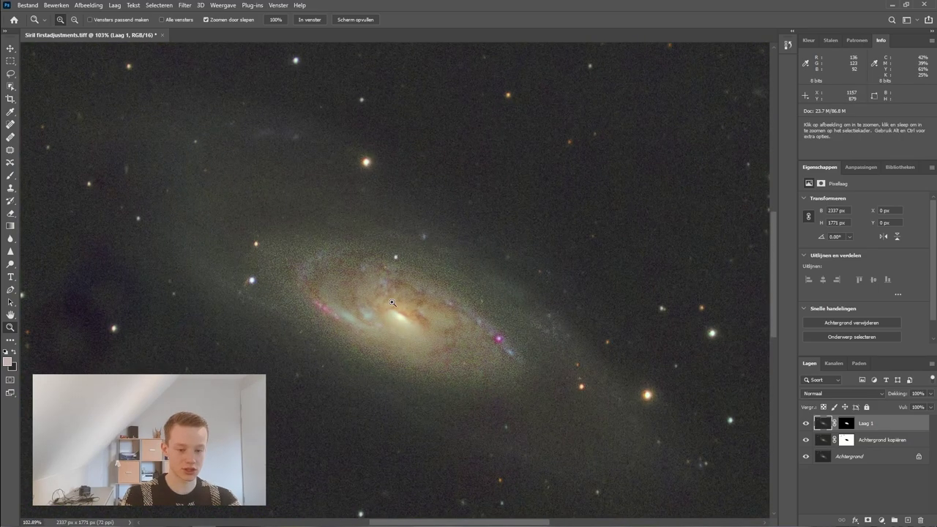
left_click(185, 5)
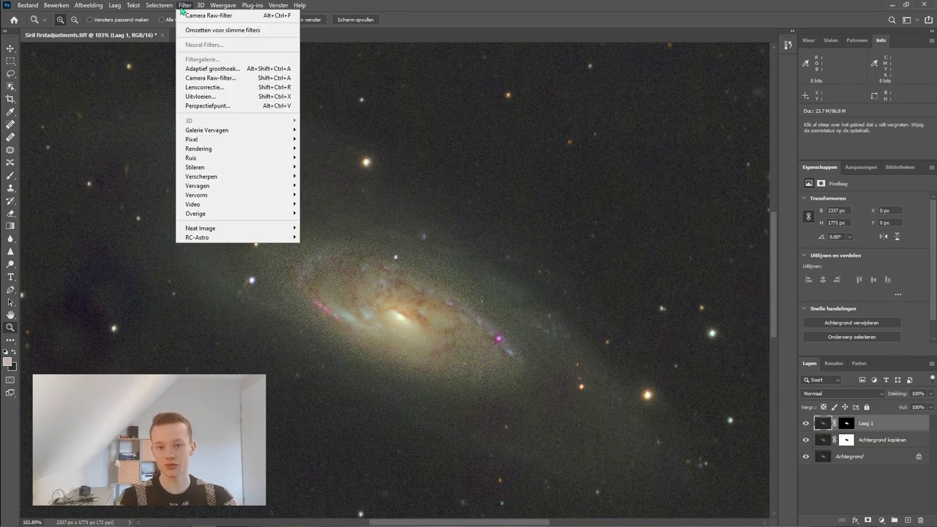
left_click(201, 78)
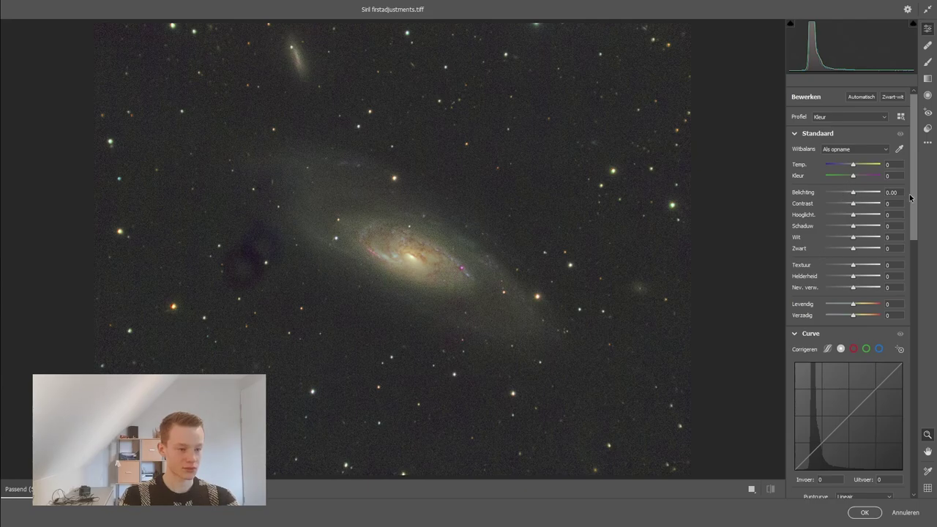
left_click_drag(912, 203, 892, 383)
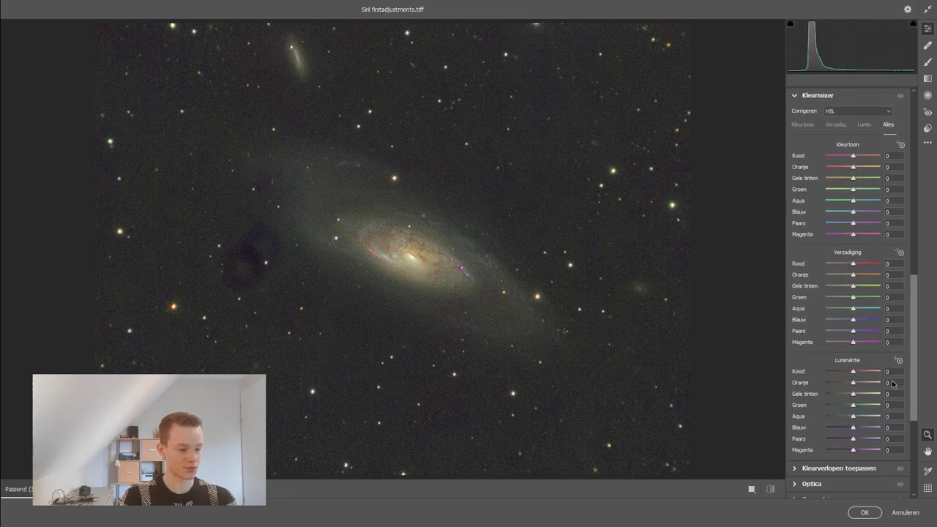
left_click_drag(421, 229, 672, 251)
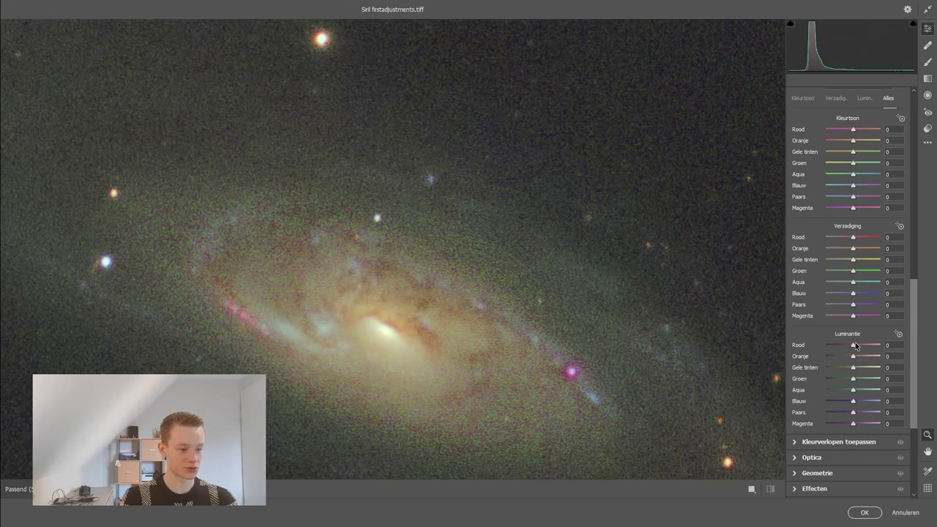
left_click(900, 227)
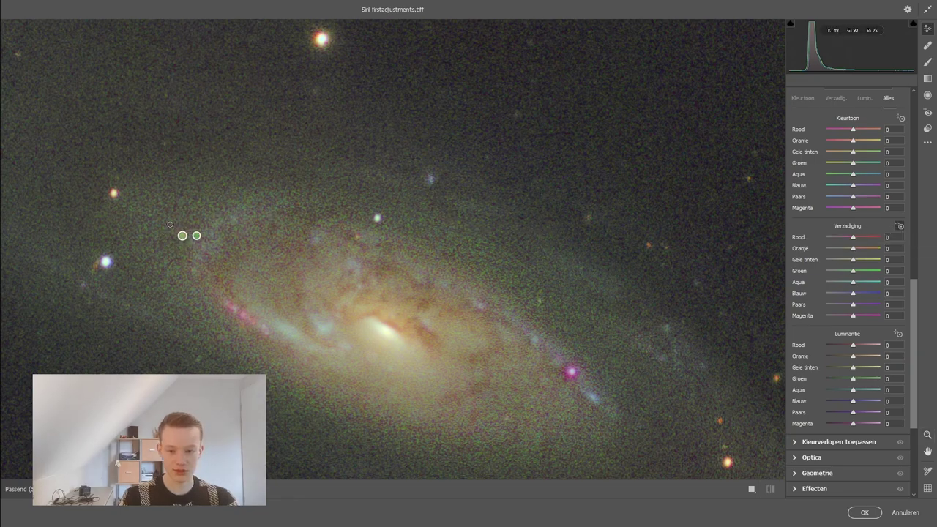
mouse_move(171, 223)
left_mouse_down()
mouse_move(127, 224)
mouse_move(173, 224)
left_mouse_up()
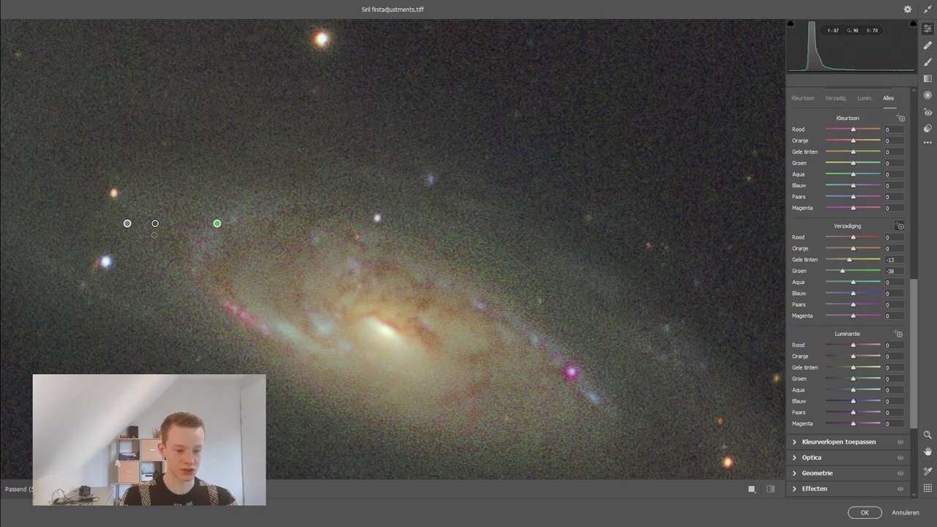
key("ctrl+0")
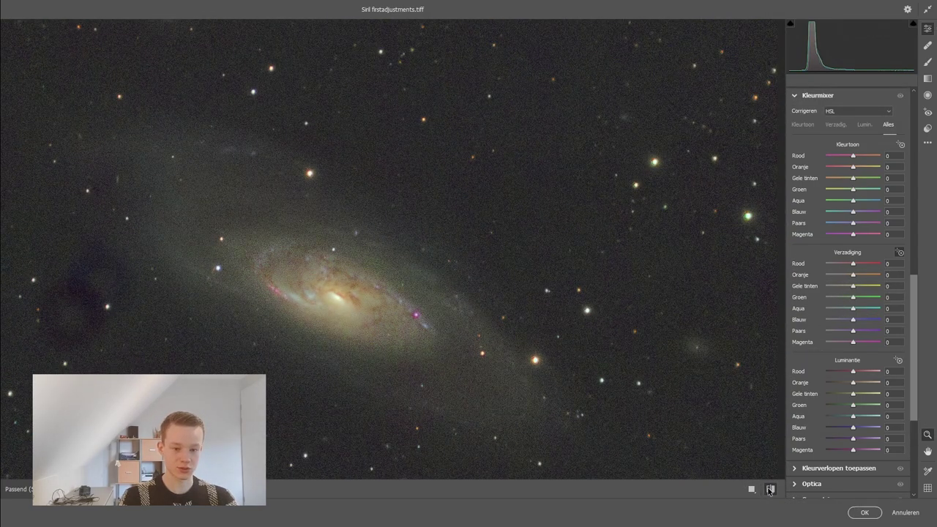
left_click(871, 514)
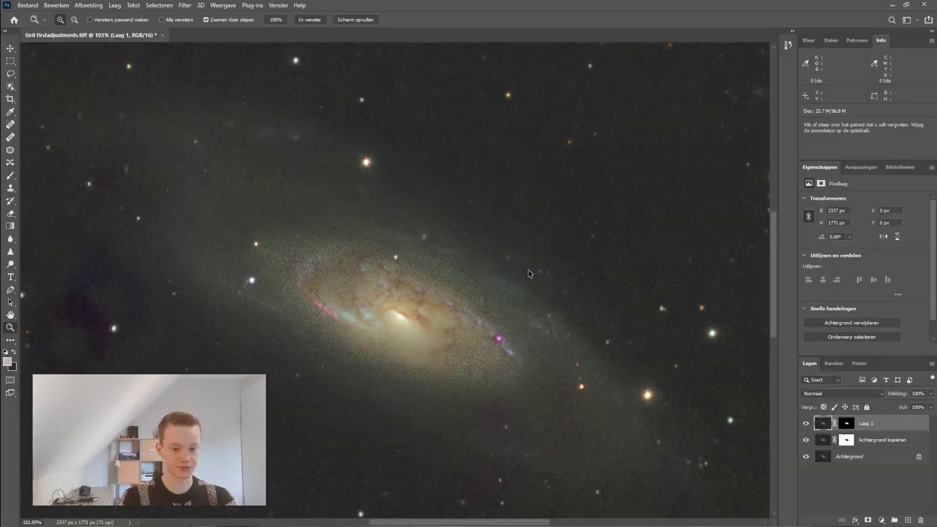
Step: Stamp all visible layers into a new layer on top and set the first Info colour readout to Echte kleur
left_click_drag(454, 274, 337, 290)
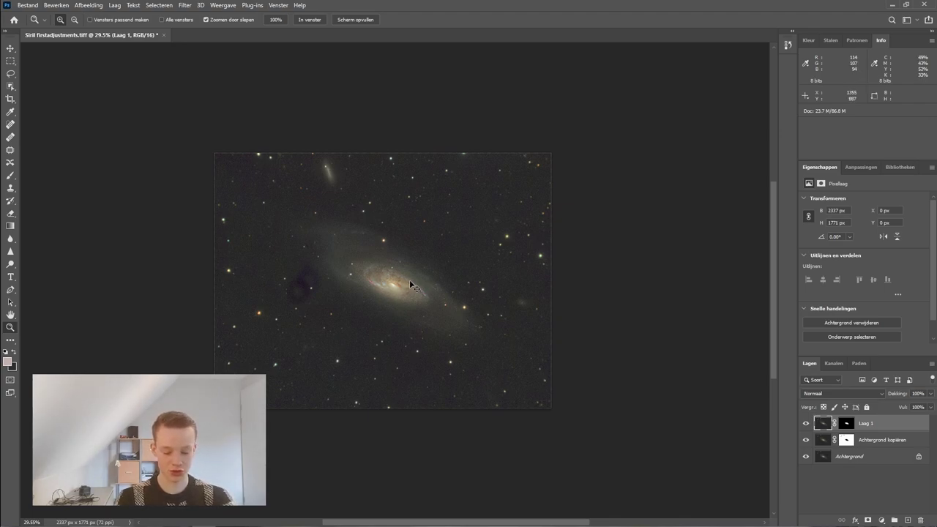
key("ctrl+alt+shift+e")
left_click_drag(407, 279, 418, 270)
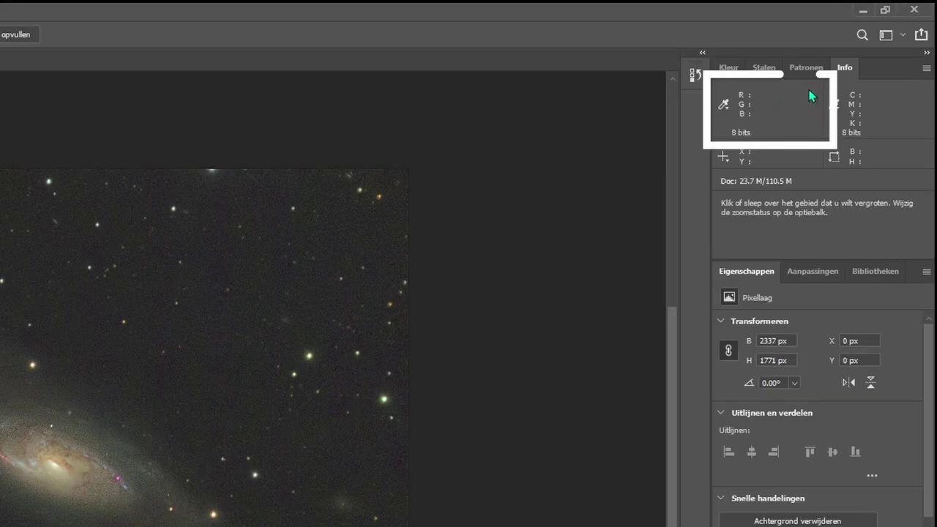
left_click(725, 104)
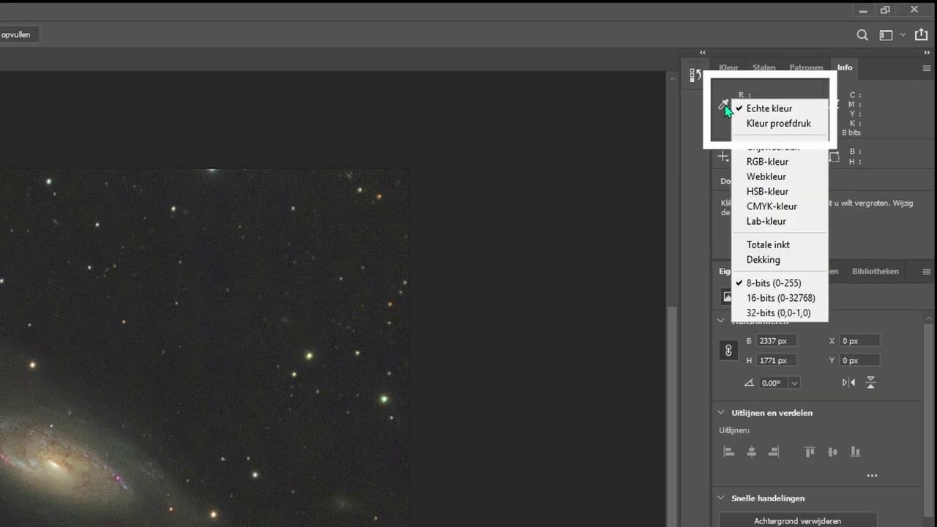
left_click(759, 109)
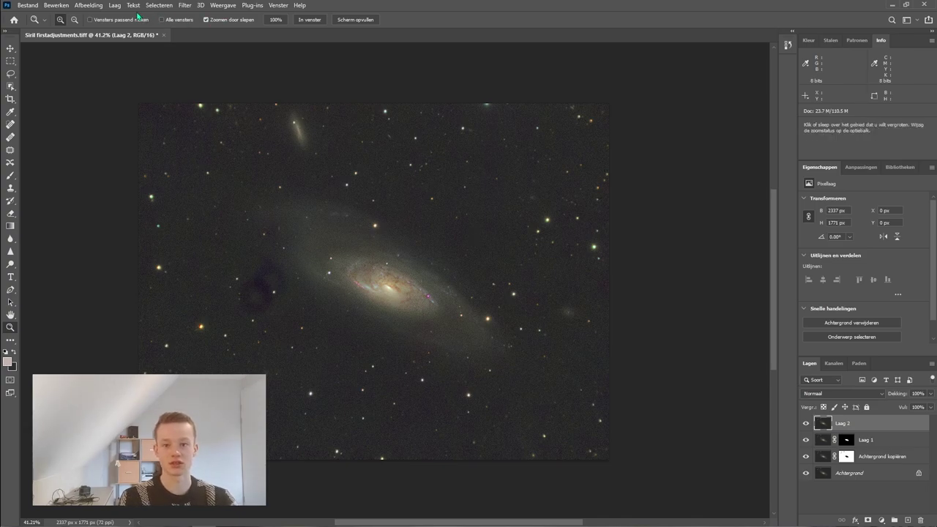
Step: Darken the background of Laag 2 with the Camera Raw filter, setting Schaduw to -100 and Zwart to -24
left_click(183, 6)
left_click(197, 80)
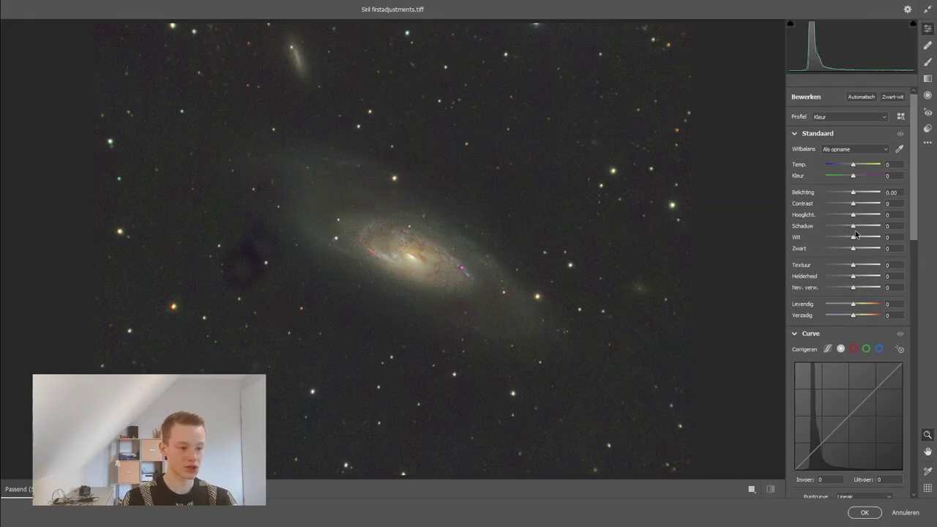
left_click_drag(851, 228, 847, 252)
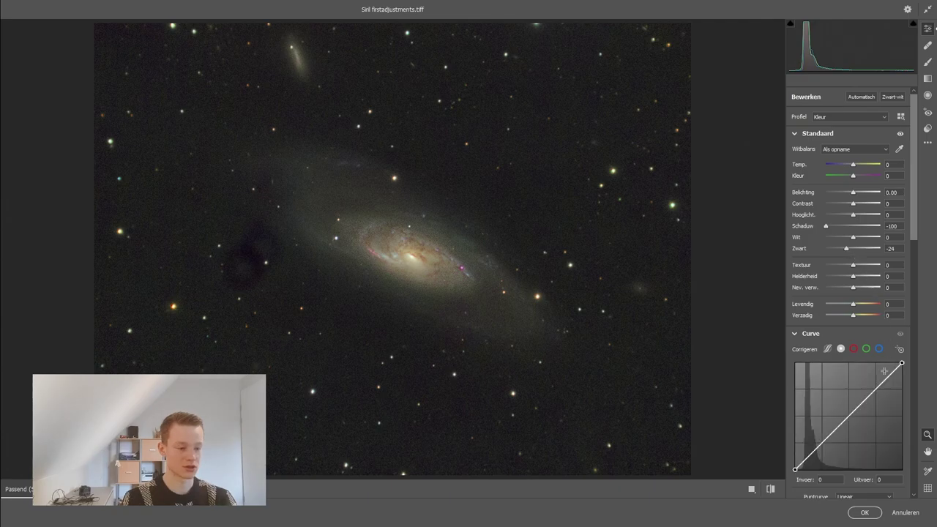
left_click(858, 514)
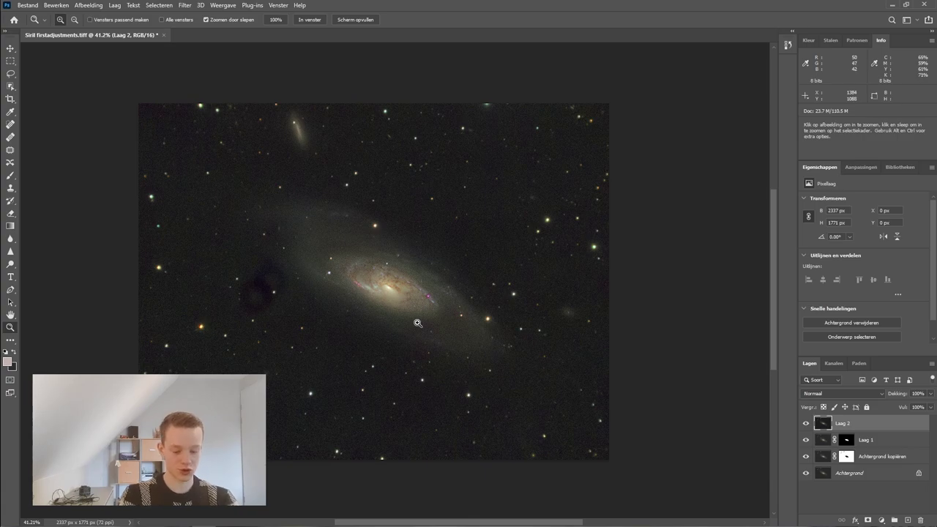
Step: Run the Camera Raw filter on Laag 2 again with Schaduw at -96 and Zwart at -17, and inspect the galaxy up close
left_click(182, 7)
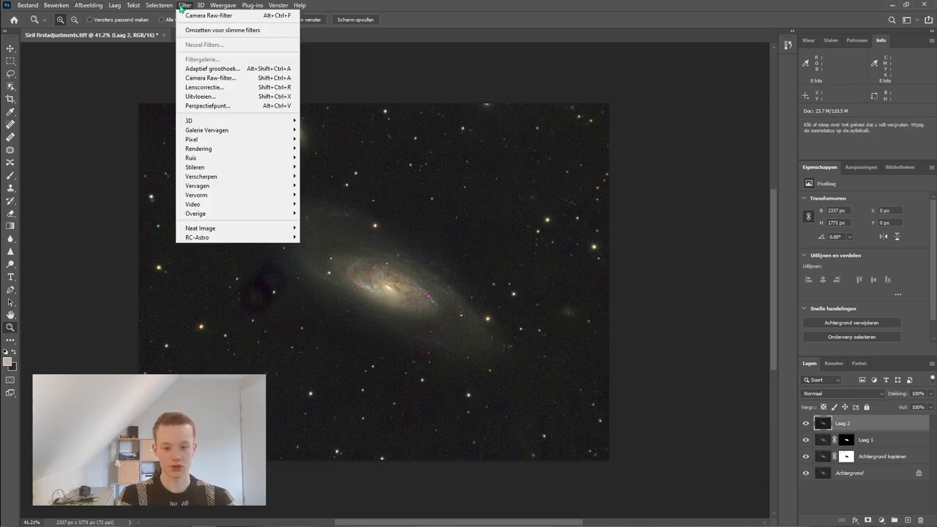
left_click(197, 79)
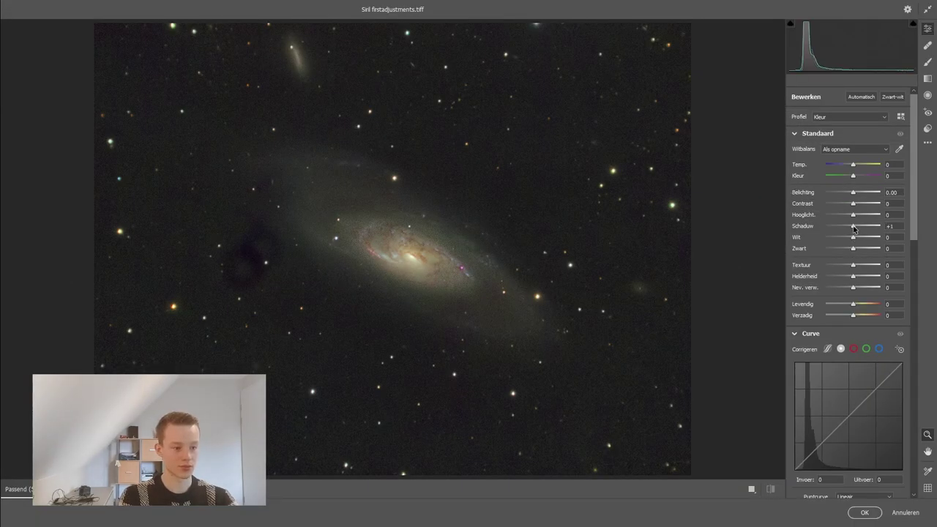
left_click_drag(854, 228, 848, 250)
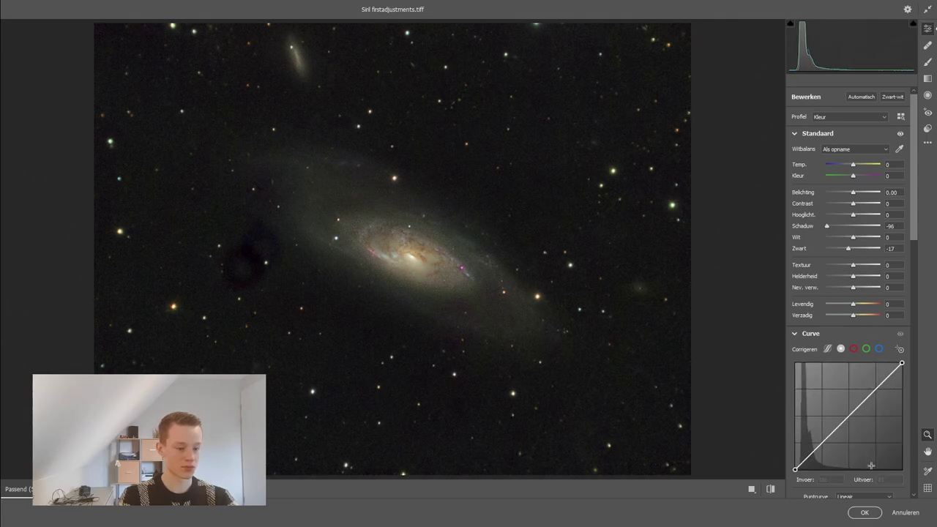
left_click(865, 514)
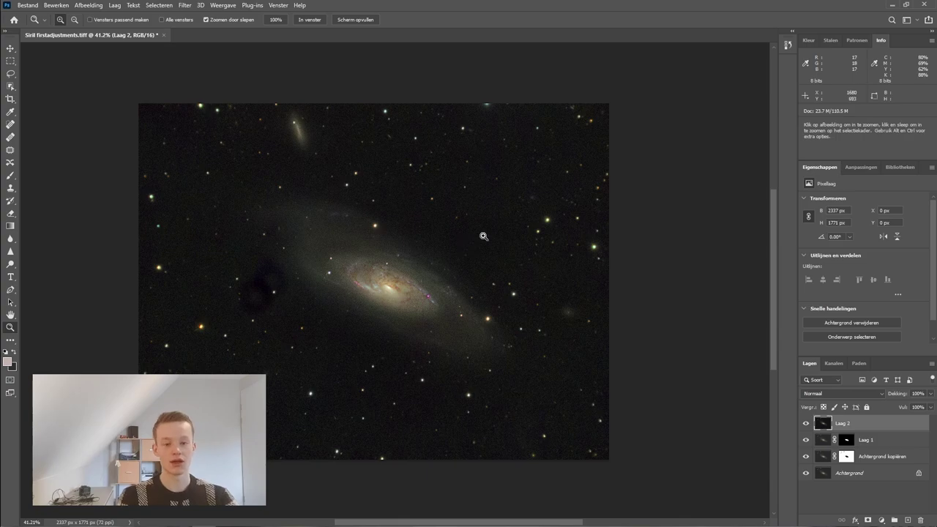
left_click_drag(428, 279, 458, 274)
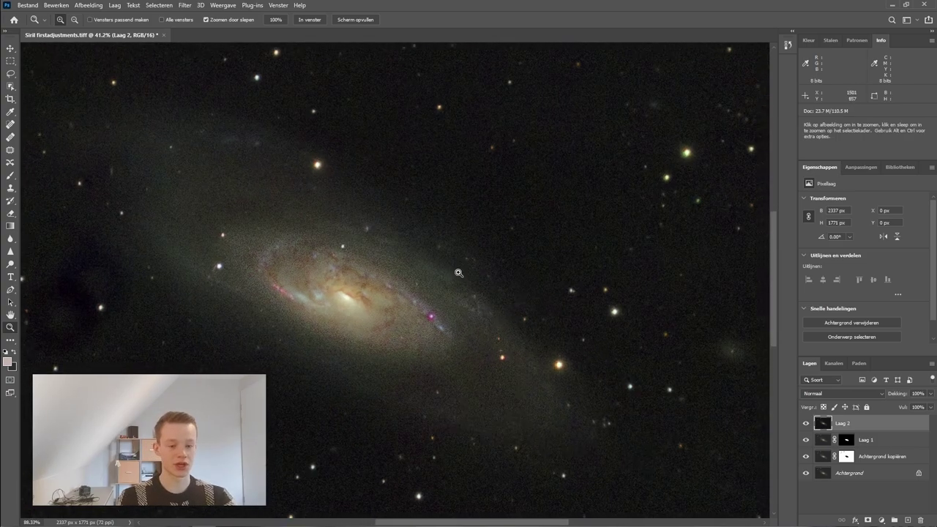
left_click_drag(361, 243, 330, 207)
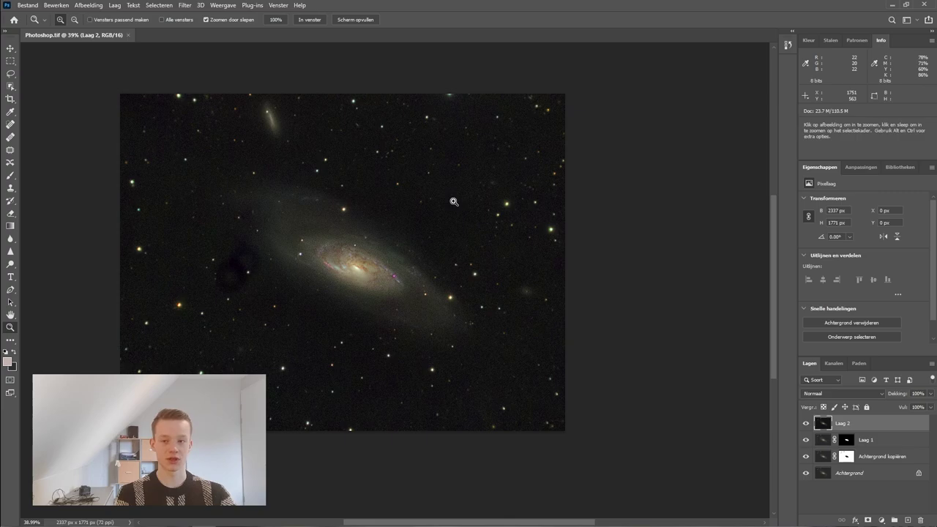
Step: Save the image as a TIFF named "Photoshop final adjustments" in the RGB combination folder, without image compression
left_click(33, 5)
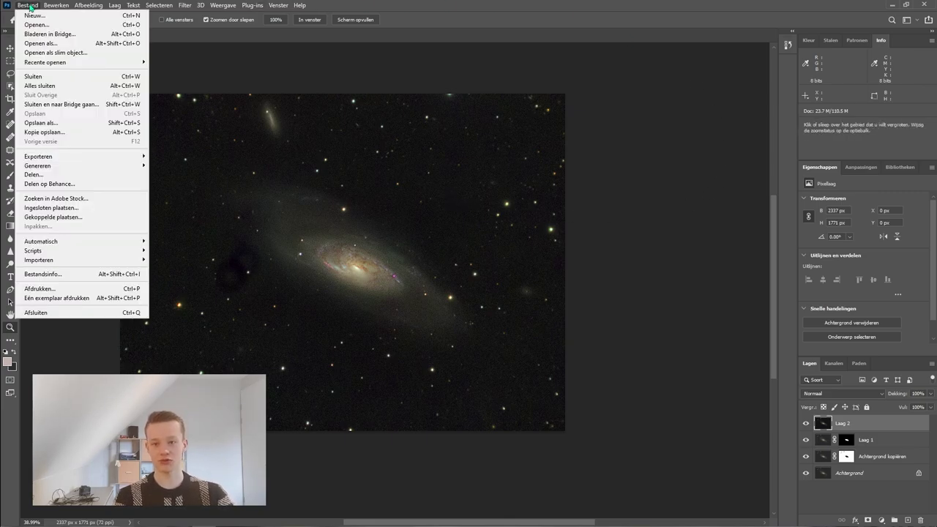
left_click(57, 124)
key("End")
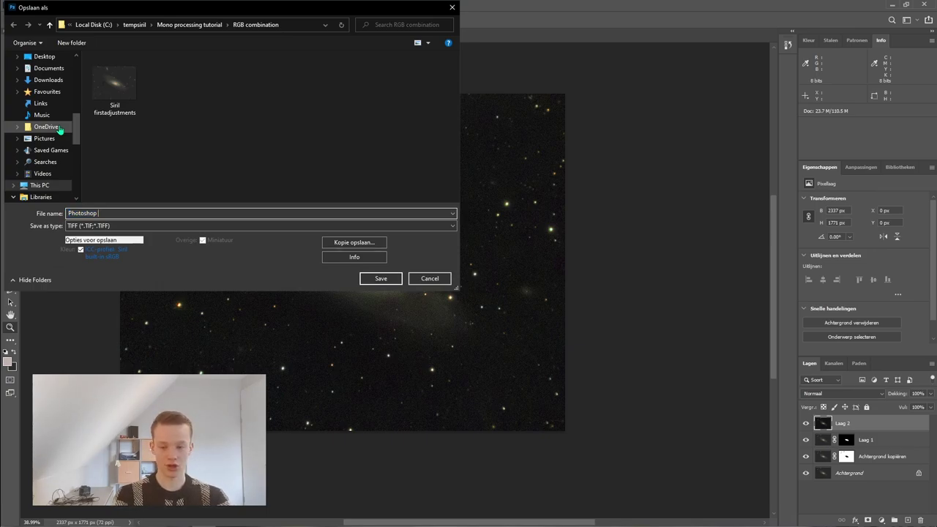
type("final adjustments")
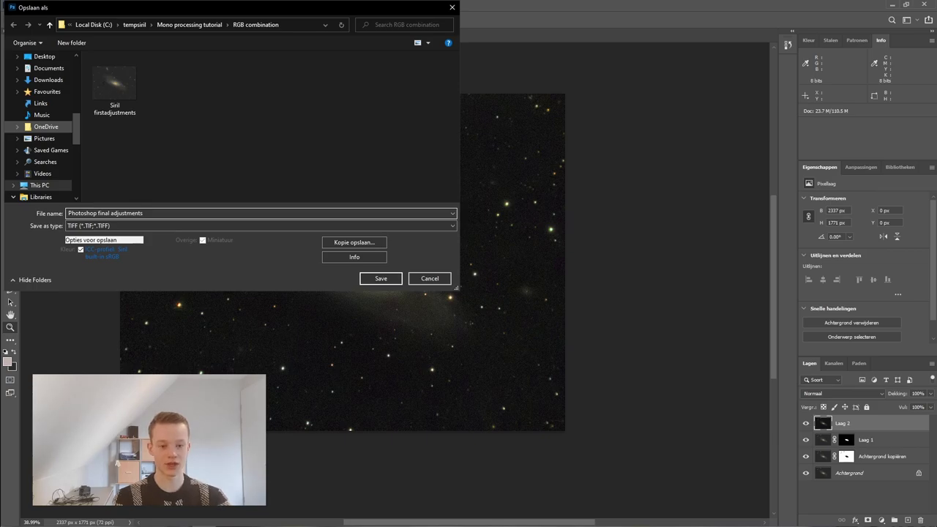
left_click(382, 278)
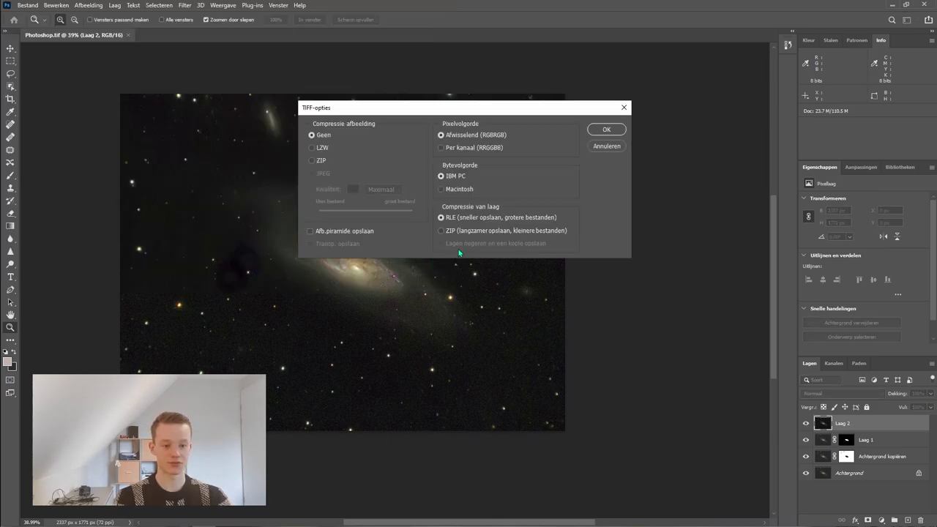
left_click(616, 130)
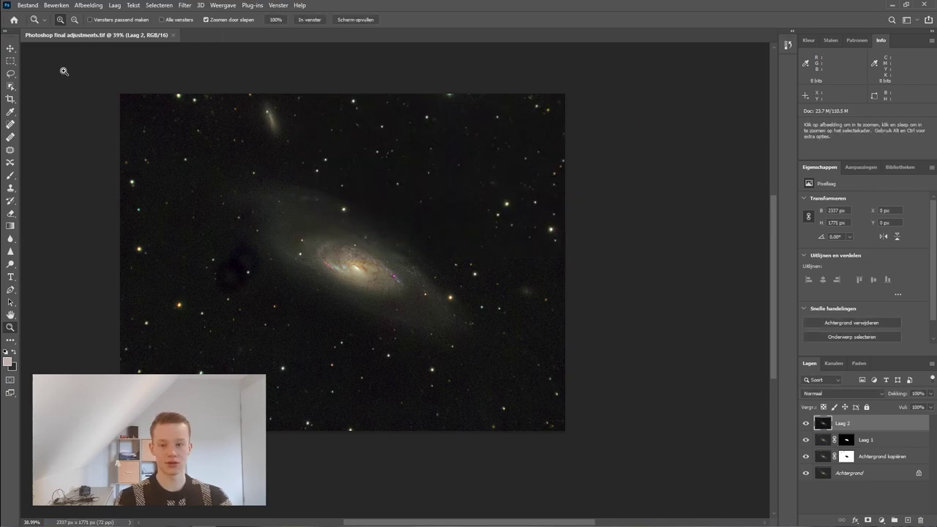
Step: Set up an Export As of the finished galaxy image with PNG as the file format
left_click(28, 6)
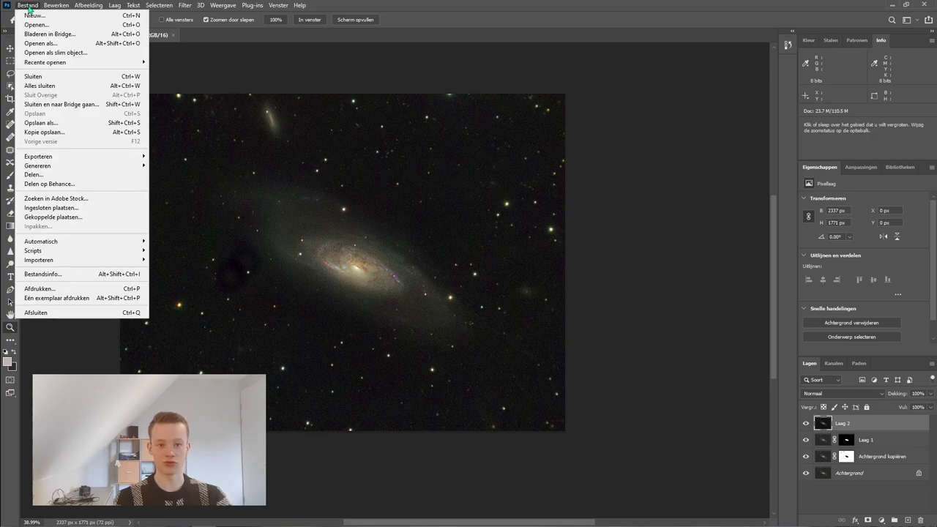
mouse_move(59, 157)
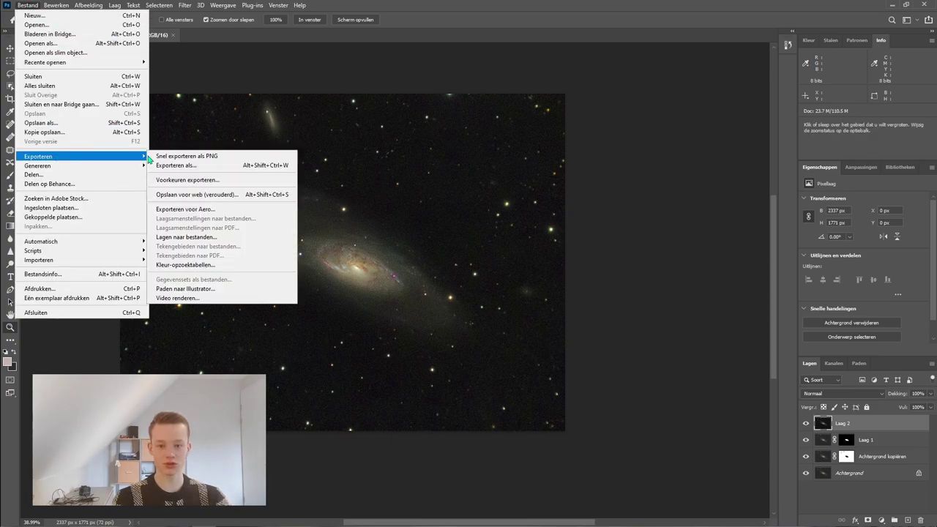
left_click(197, 167)
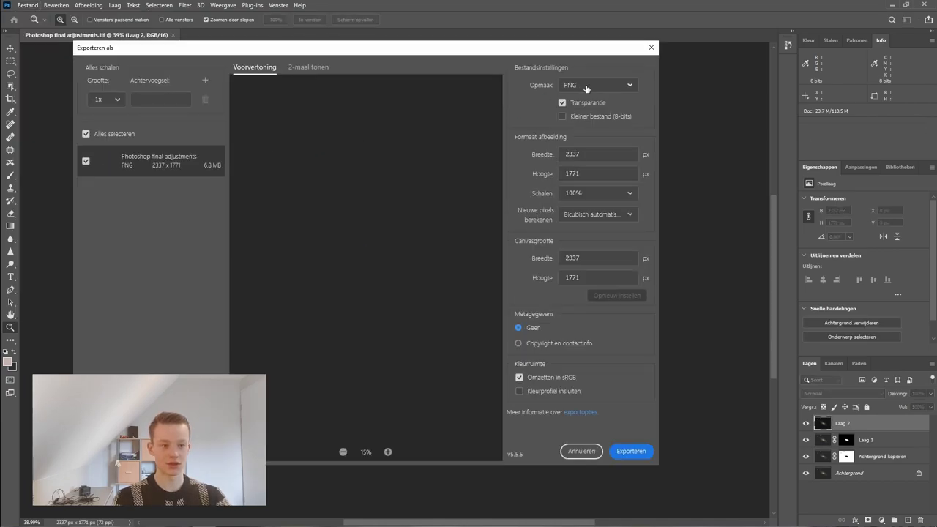
left_click(599, 87)
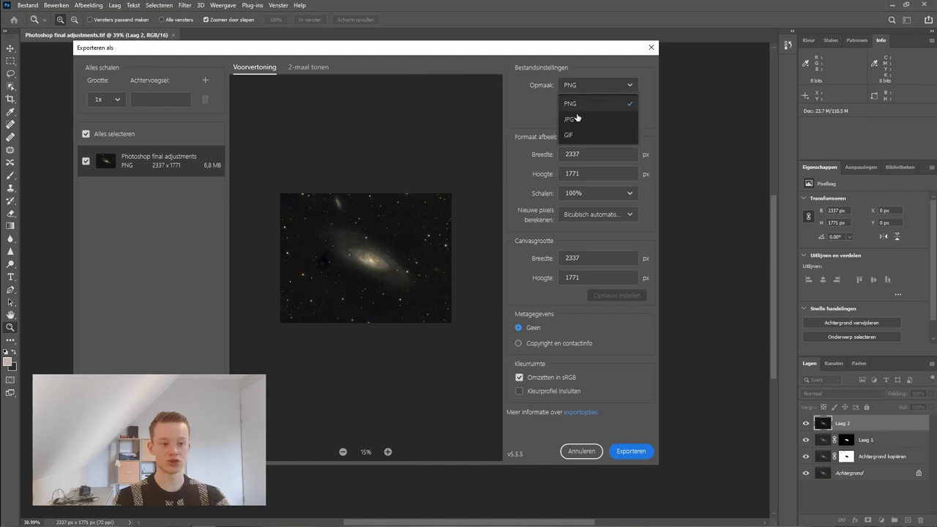
left_click(578, 117)
left_click(593, 85)
left_click(578, 107)
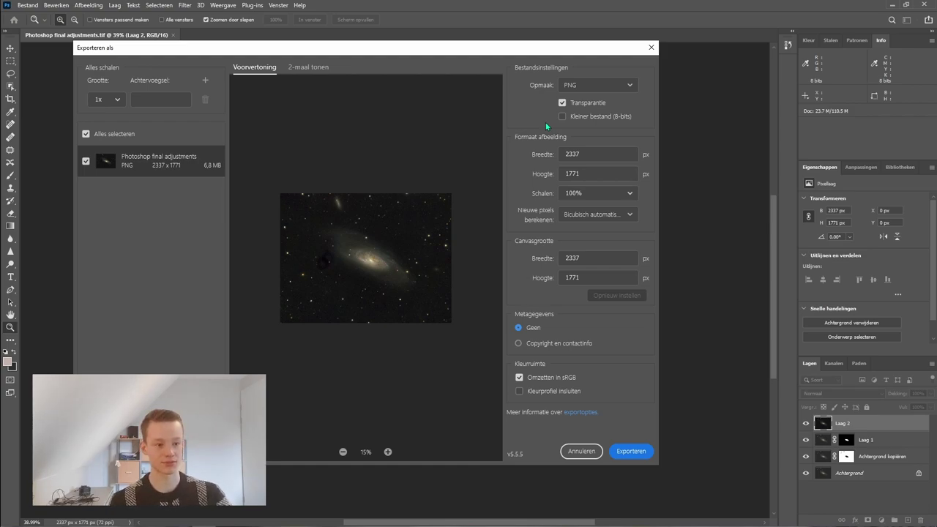
Step: Export the PNG as "Final m106" to the RGB combination folder inside Mono processing tutorial
left_click(641, 458)
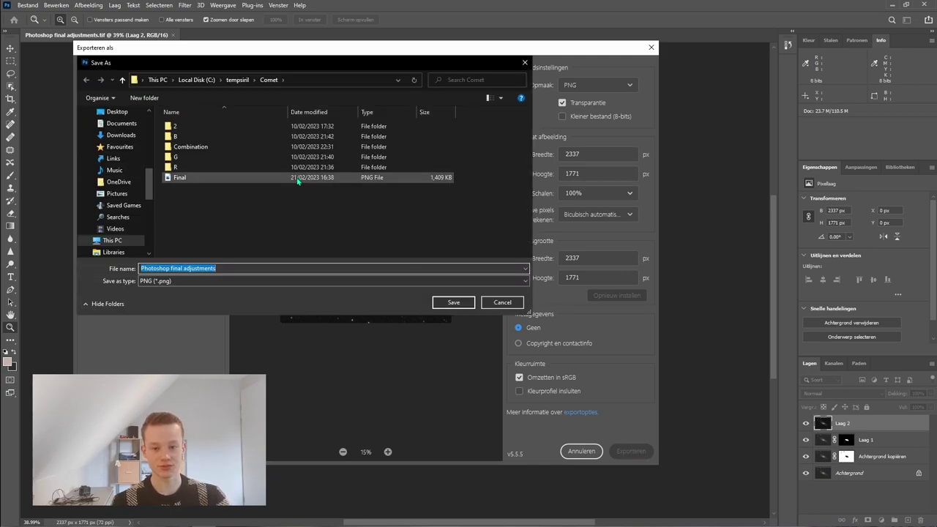
left_click(237, 79)
left_click(204, 130)
double_click(204, 129)
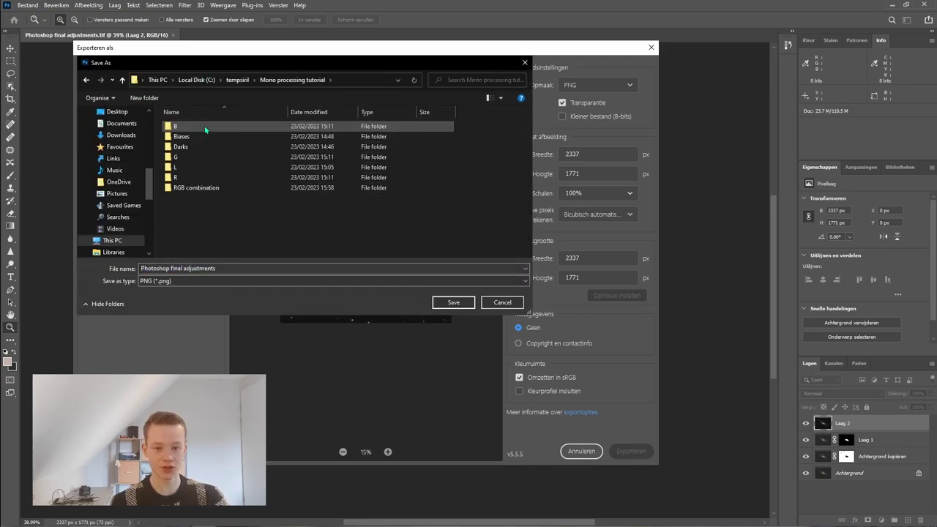
double_click(192, 185)
left_click(232, 268)
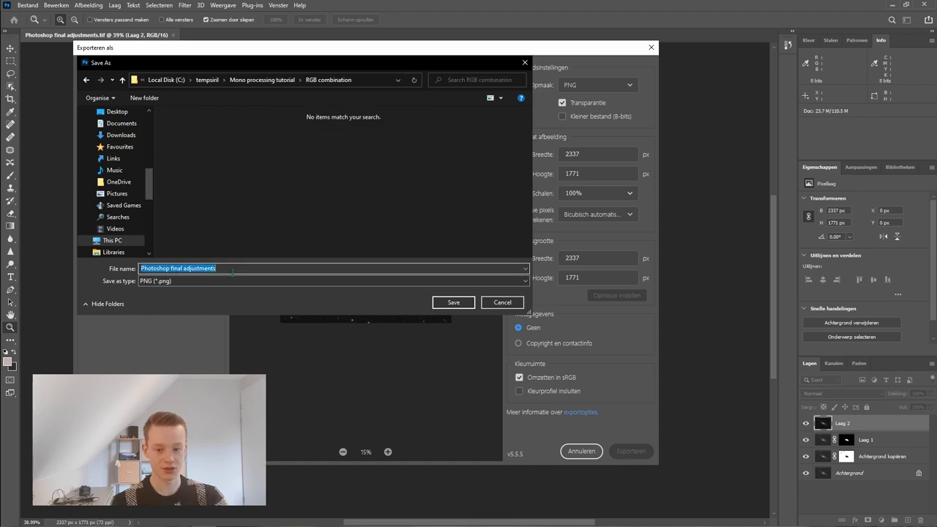
type("Final")
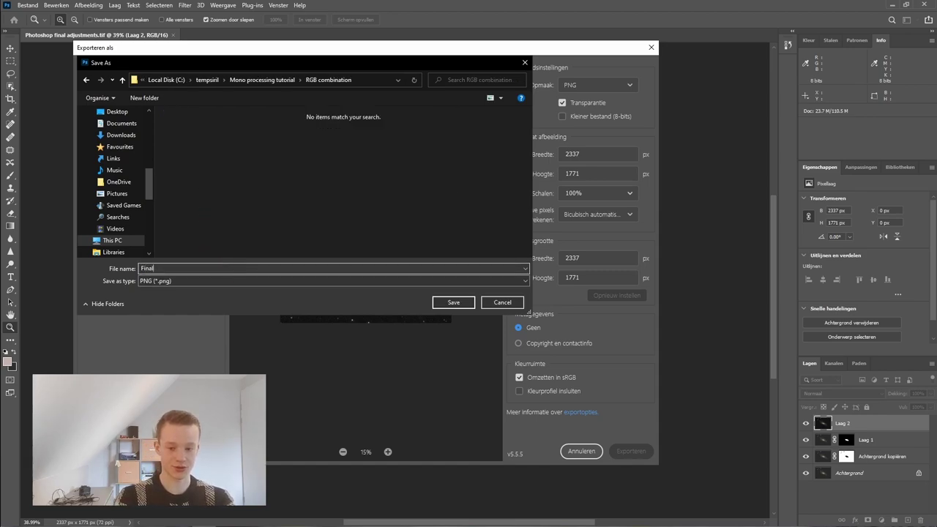
type(" m106")
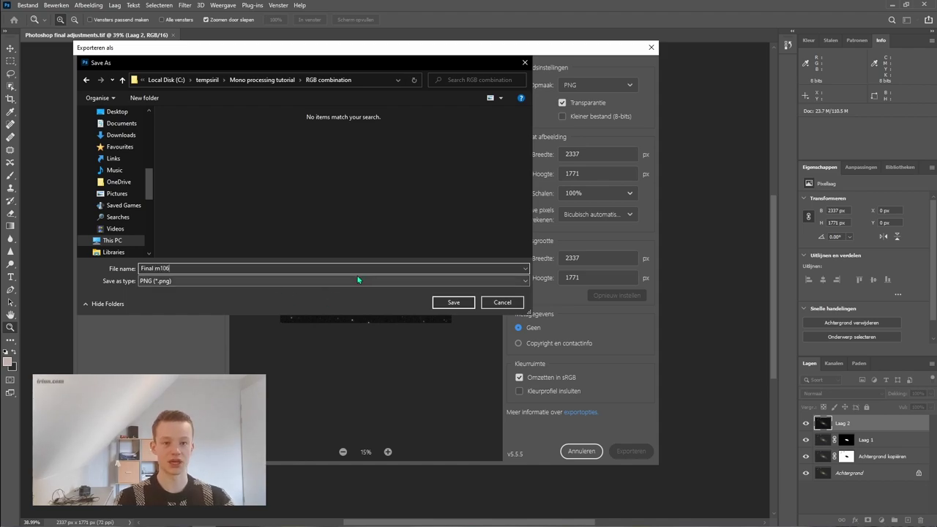
left_click(459, 302)
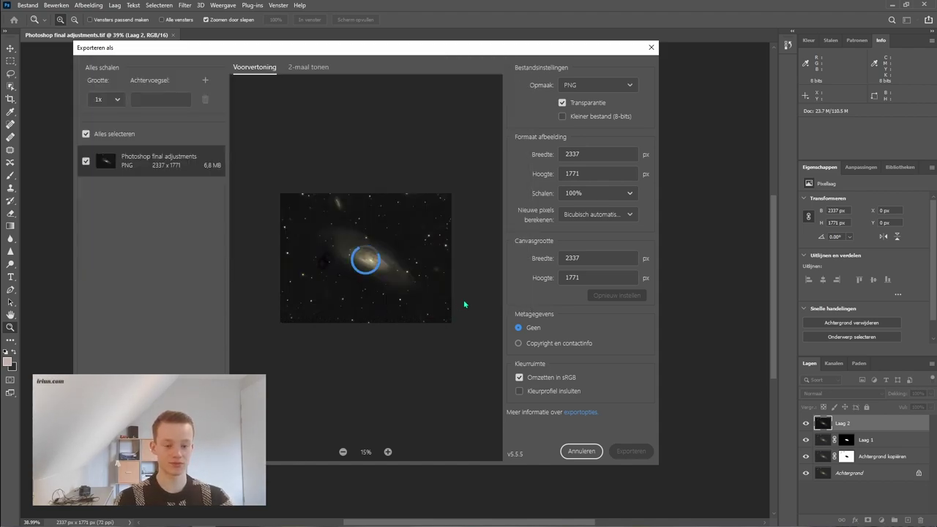